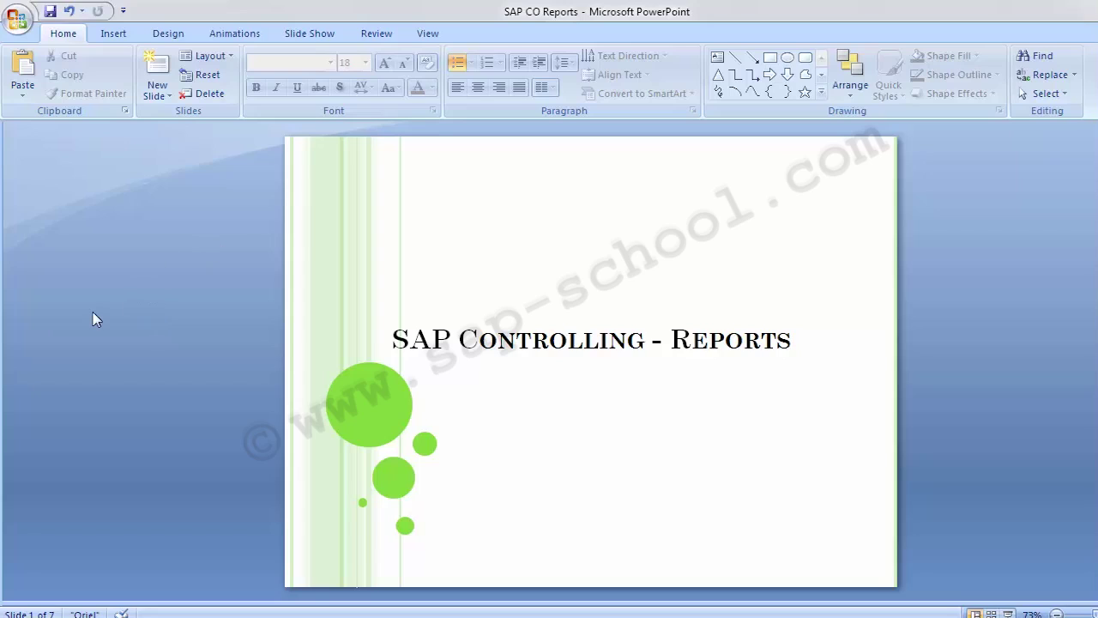
# Advance the presentation to the Cost Element Accounting reports slide and keep the current Windows color scheme without further prompts.
pyautogui.scroll(-1, 96, 320)
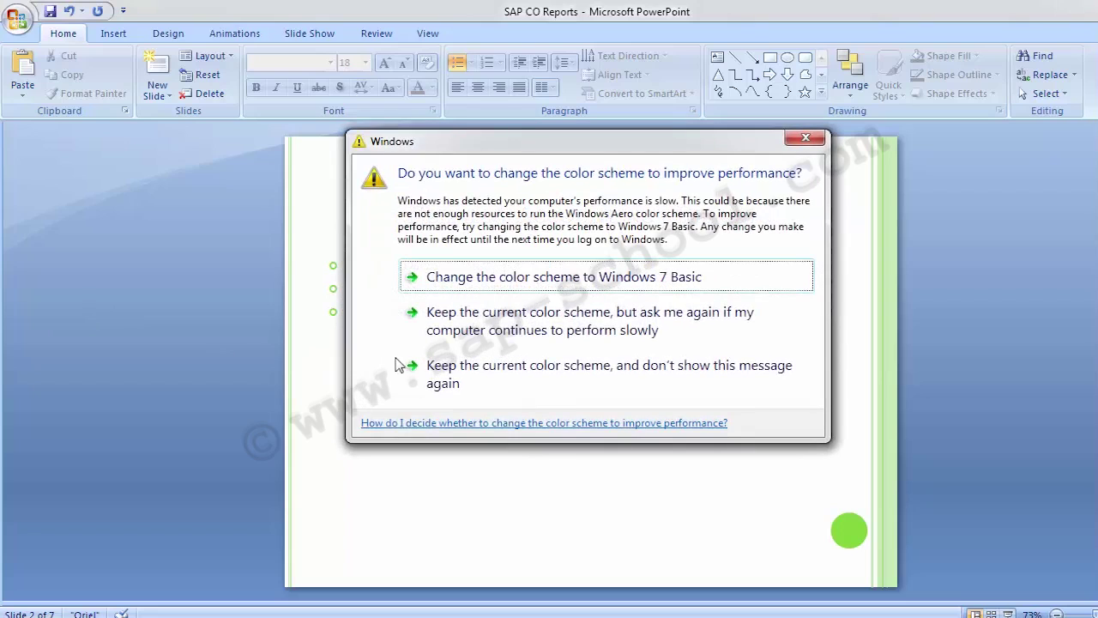
pyautogui.click(418, 374)
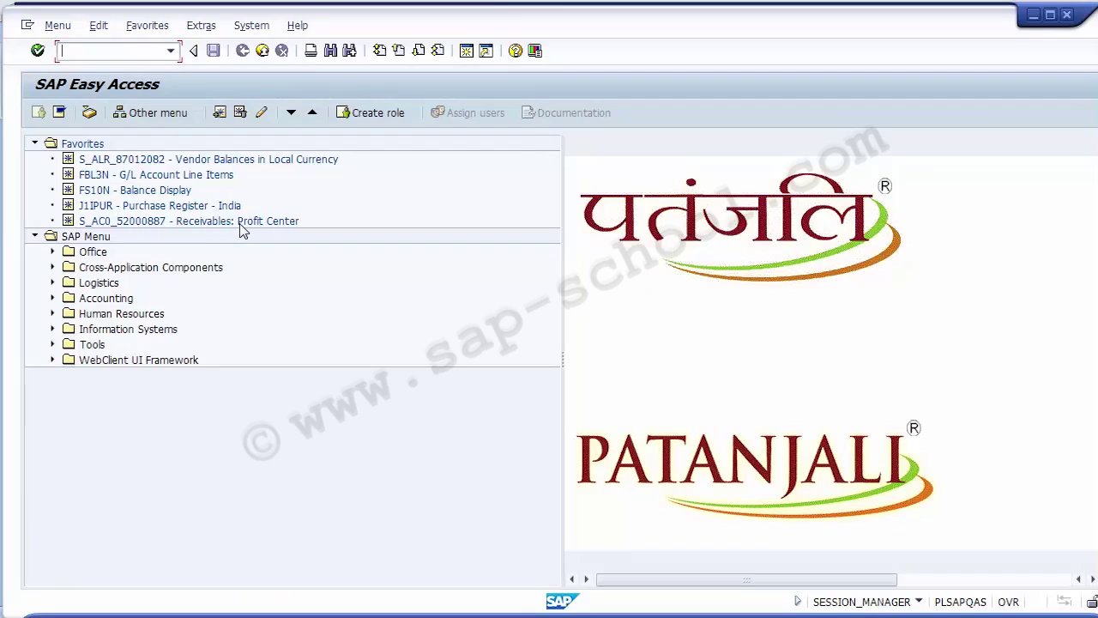
# Bring up the presentation slide again and check the transaction code for Display Documents: Actual Costs.
pyautogui.hotkey('alt', 'Tab')
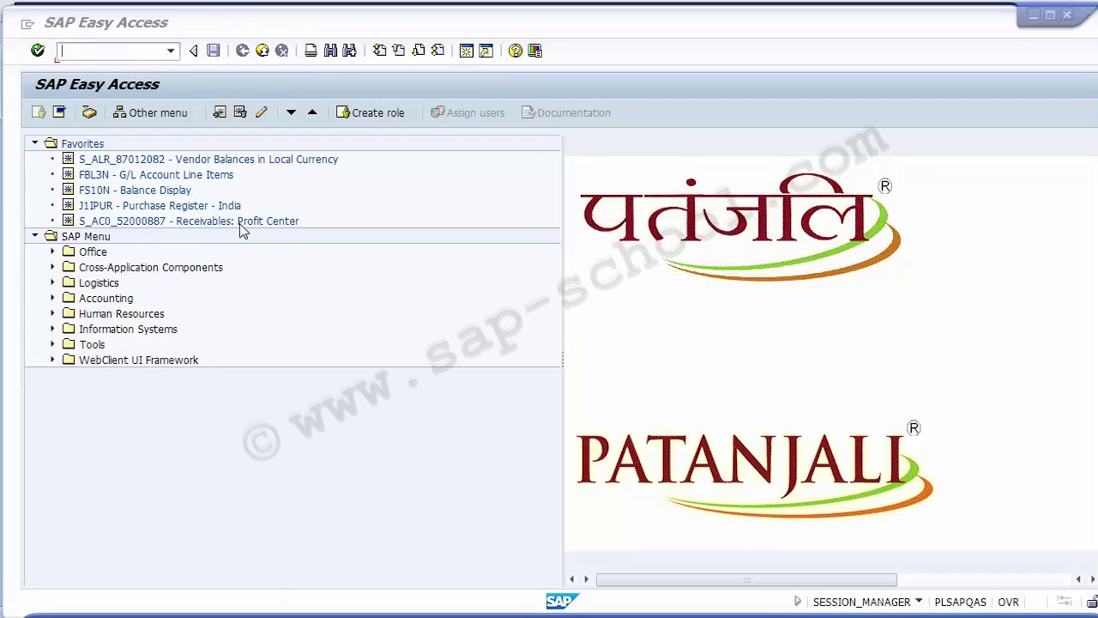
pyautogui.hotkey('alt', 'Tab')
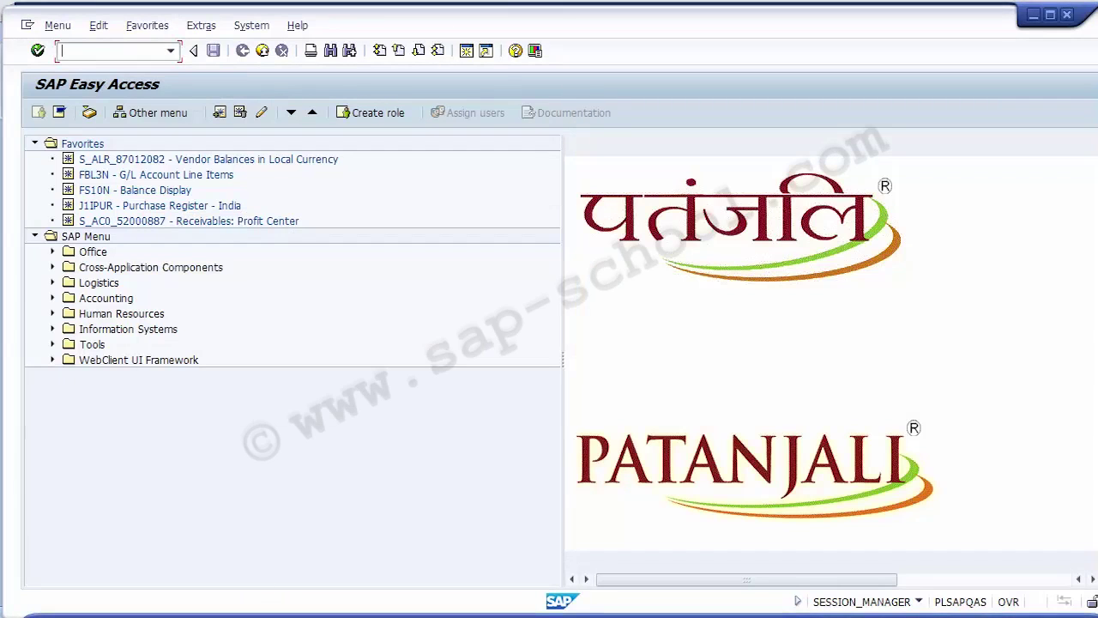
pyautogui.hotkey('alt', 'Tab')
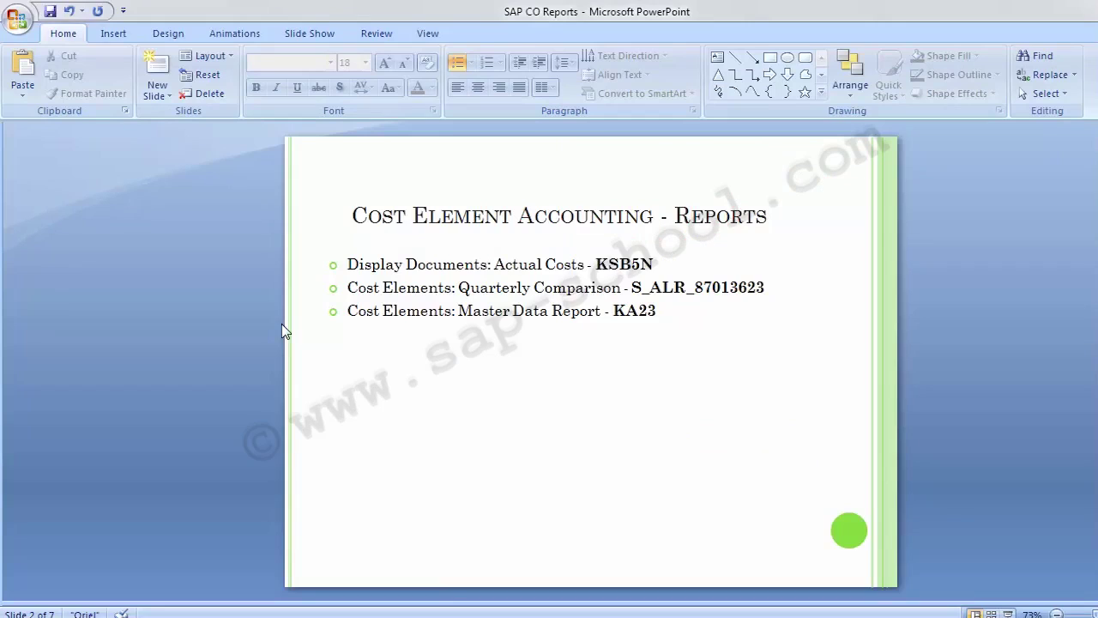
pyautogui.moveTo(595, 268); pyautogui.dragTo(659, 265)
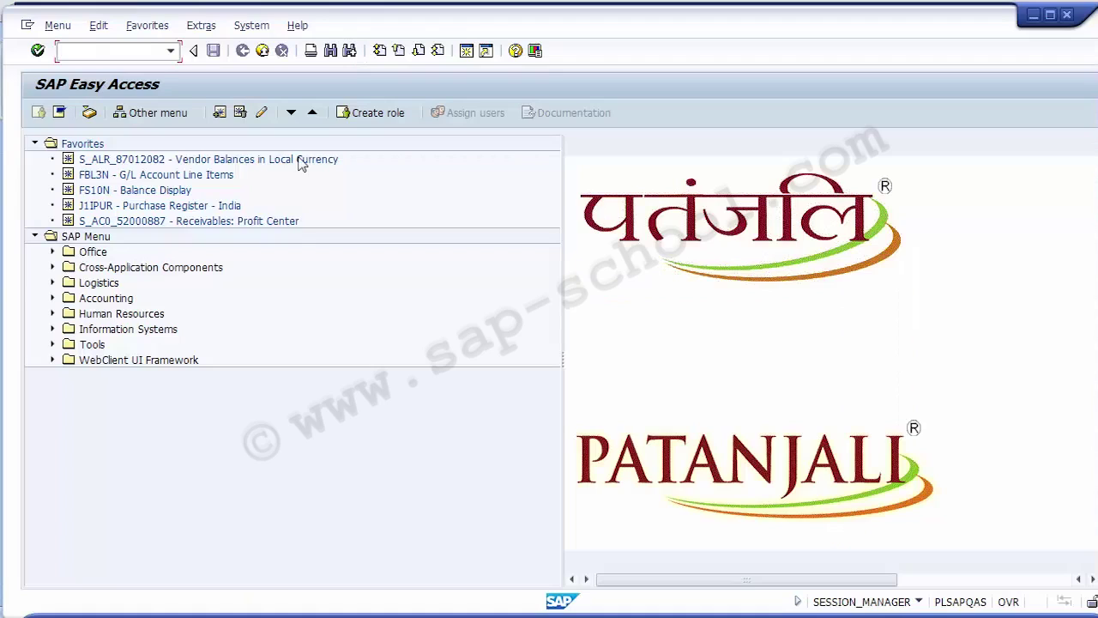
# Switch to SAP Easy Access and start transaction KSB5N.
pyautogui.write('KSB5N')
pyautogui.moveTo(100, 51); pyautogui.dragTo(58, 52)
pyautogui.click(117, 54)
pyautogui.press('Return')
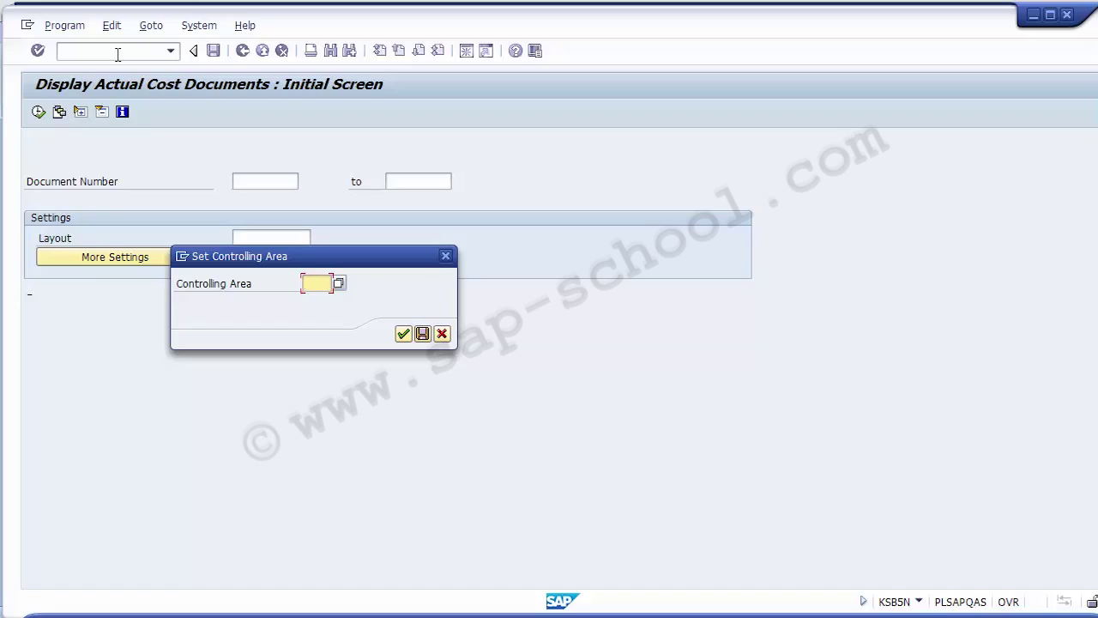
# Set the controlling area to 1000 and run the actual cost documents report for all document numbers using *.
pyautogui.write('1')
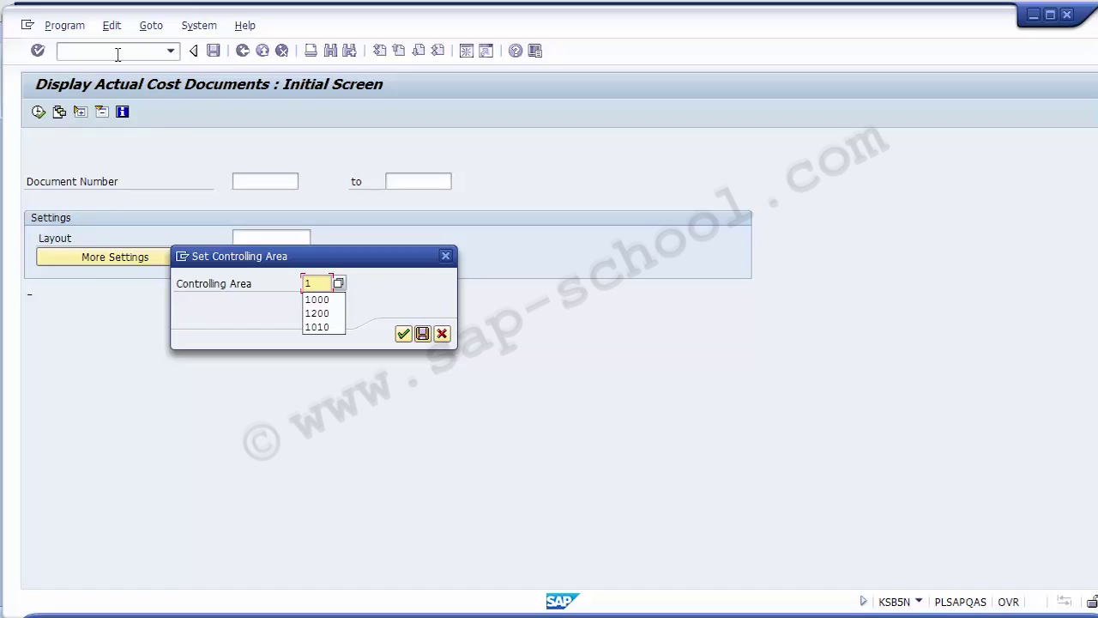
pyautogui.write('000')
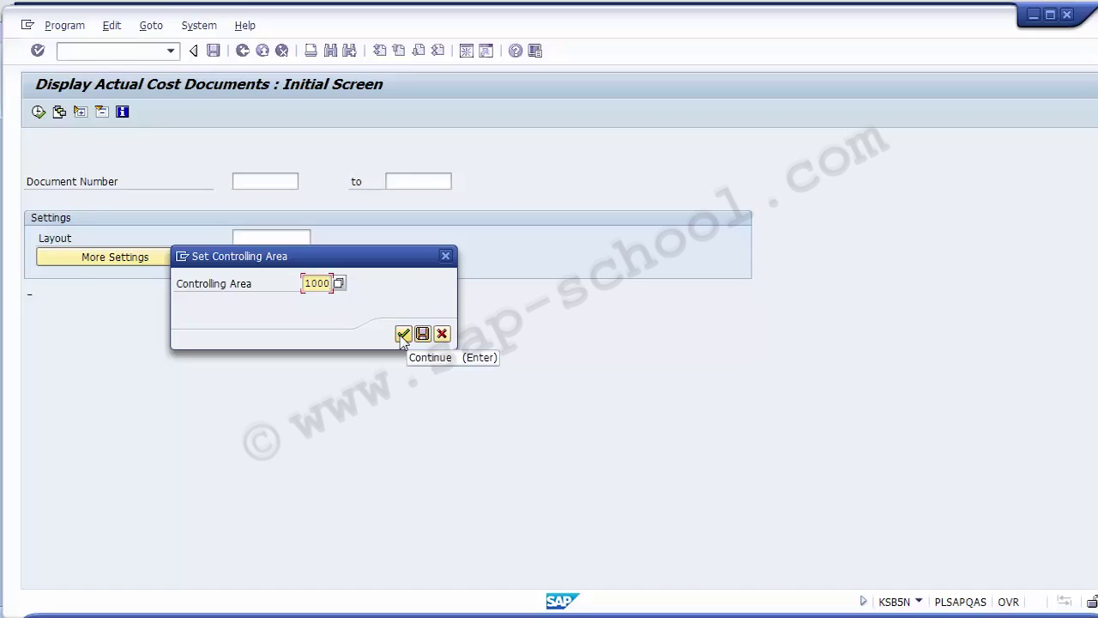
pyautogui.click(403, 334)
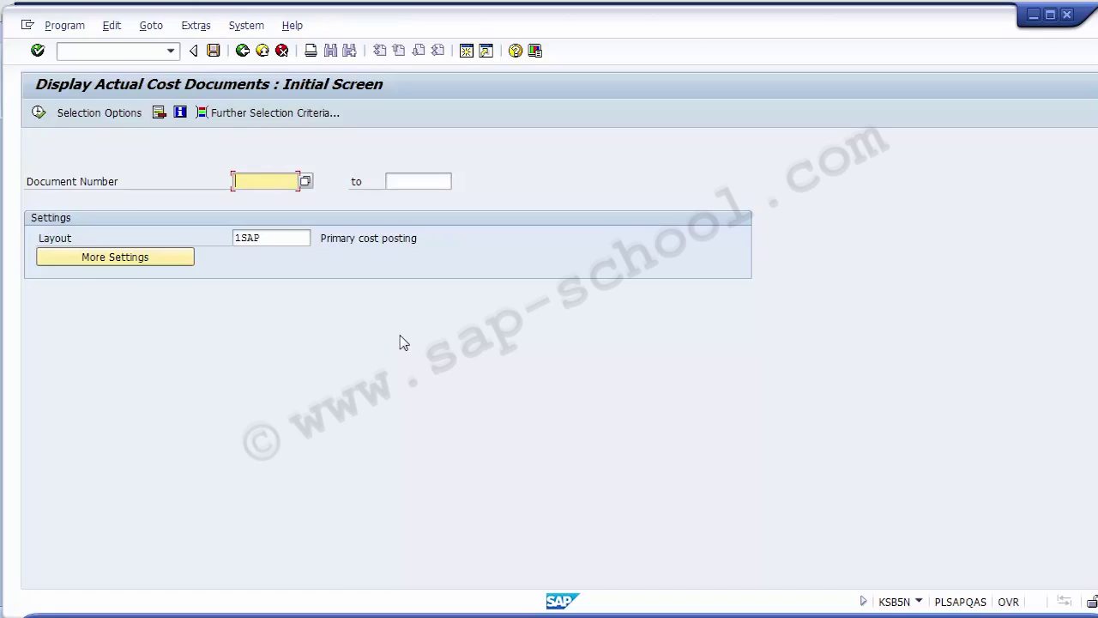
pyautogui.click(255, 185)
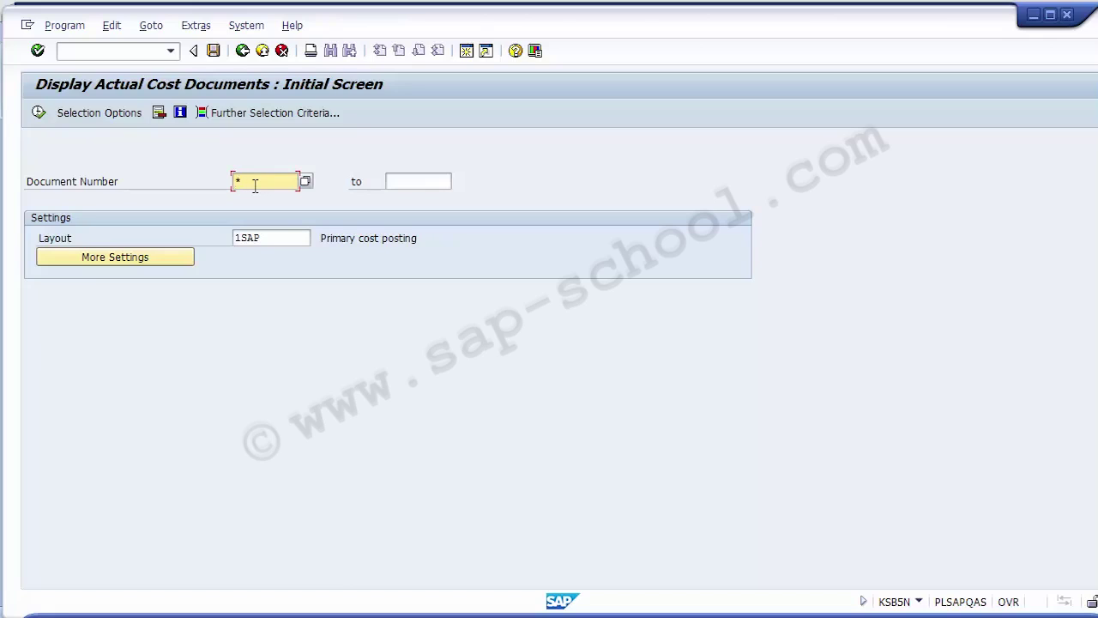
pyautogui.click(39, 117)
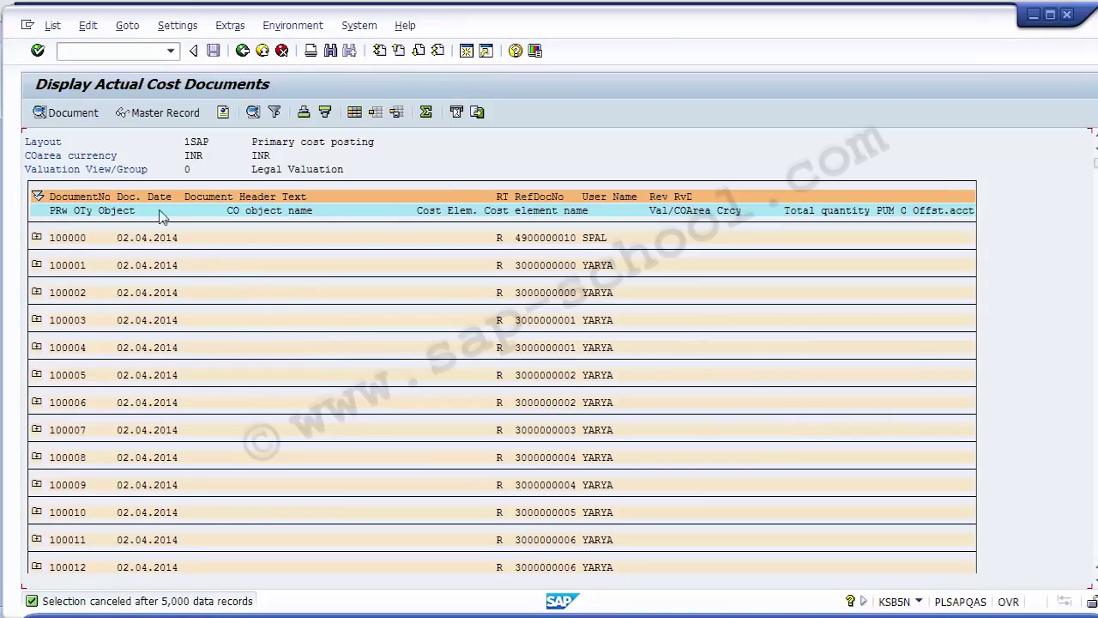
# Examine the DocumentNo, Doc. Date, Cost element name and User Name columns of the actual cost documents list.
pyautogui.click(71, 199)
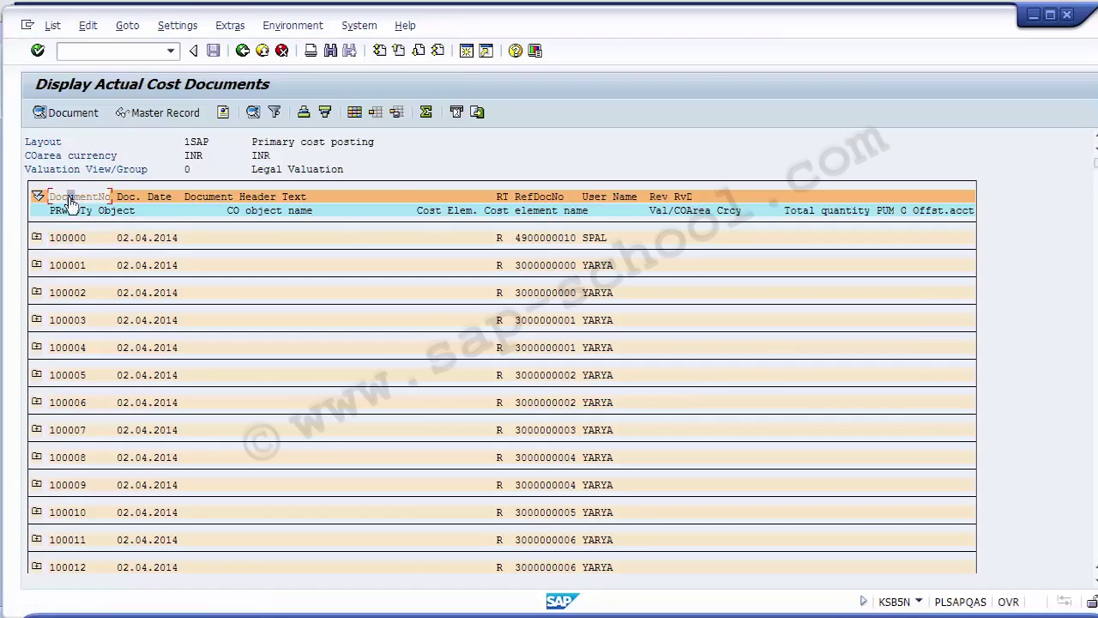
pyautogui.keyDown('ctrl'); pyautogui.click(132, 199); pyautogui.keyUp('ctrl')
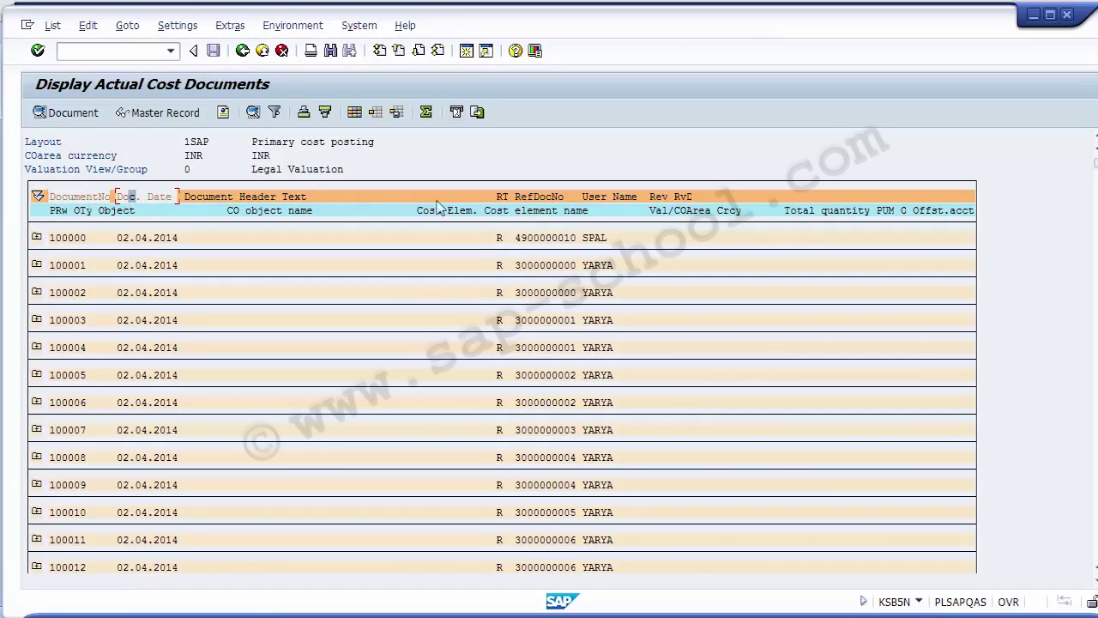
pyautogui.click(532, 212)
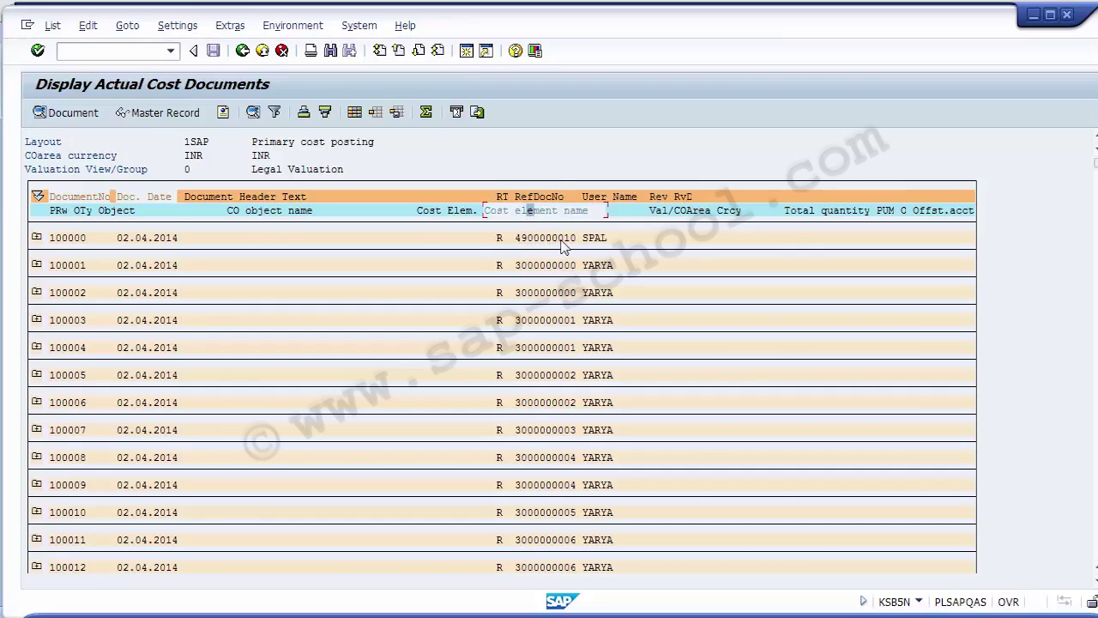
pyautogui.click(530, 211)
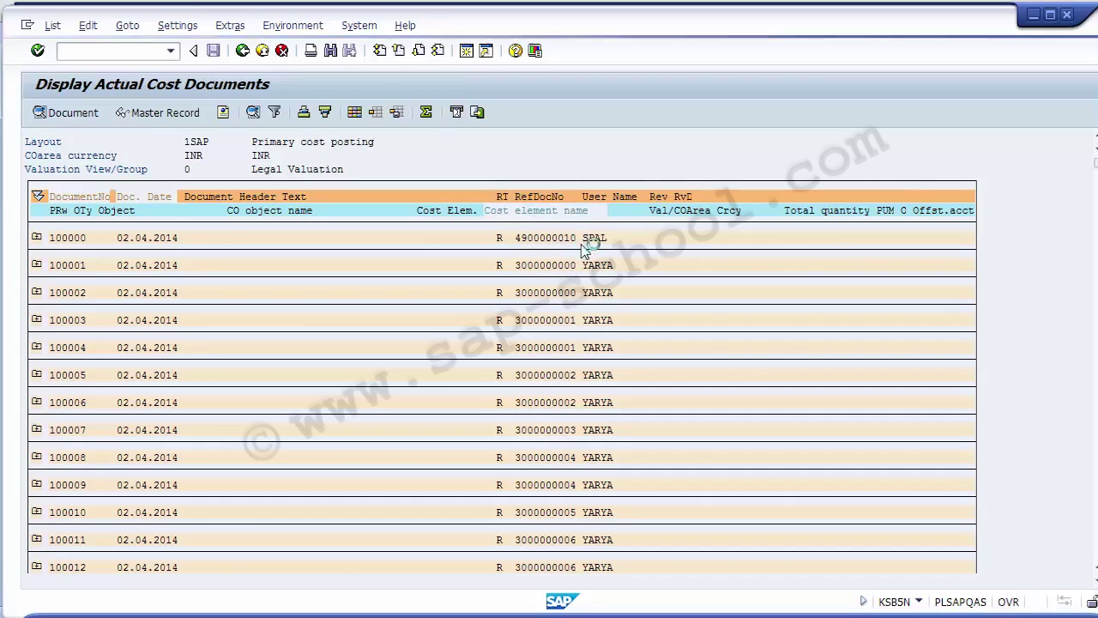
pyautogui.click(591, 199)
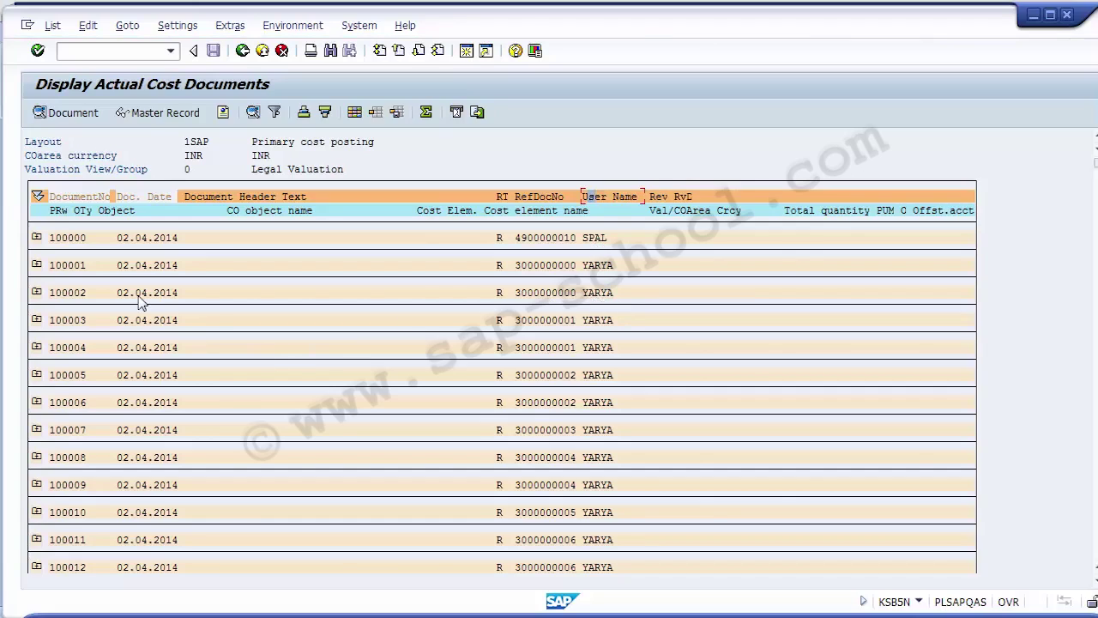
# Expand document 100000 and examine the object type, object and CO object name of its line item.
pyautogui.click(37, 238)
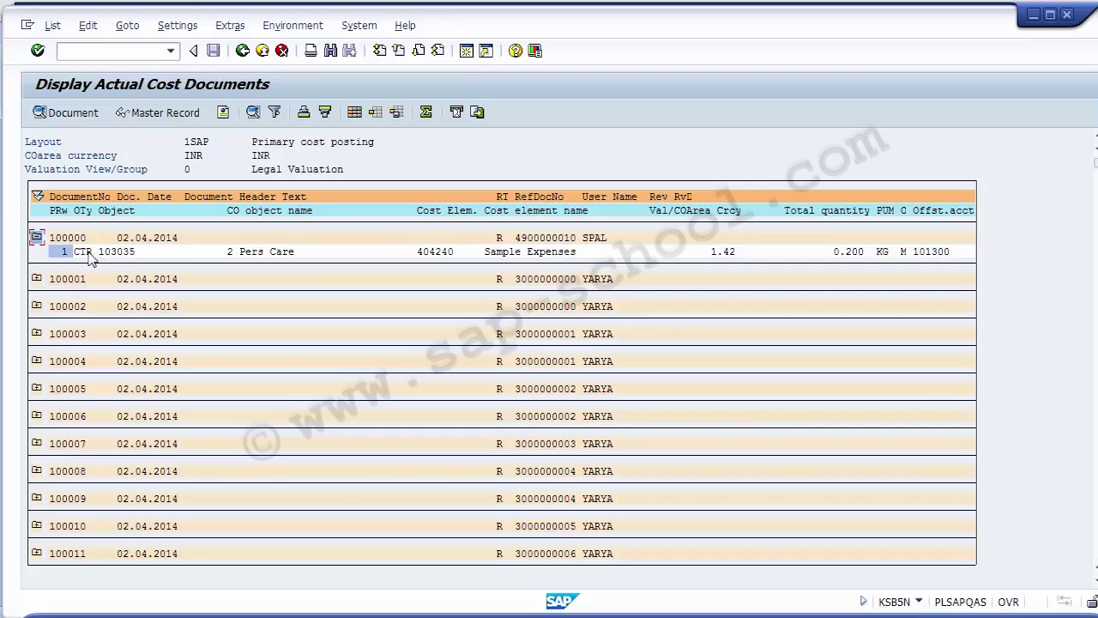
pyautogui.click(115, 211)
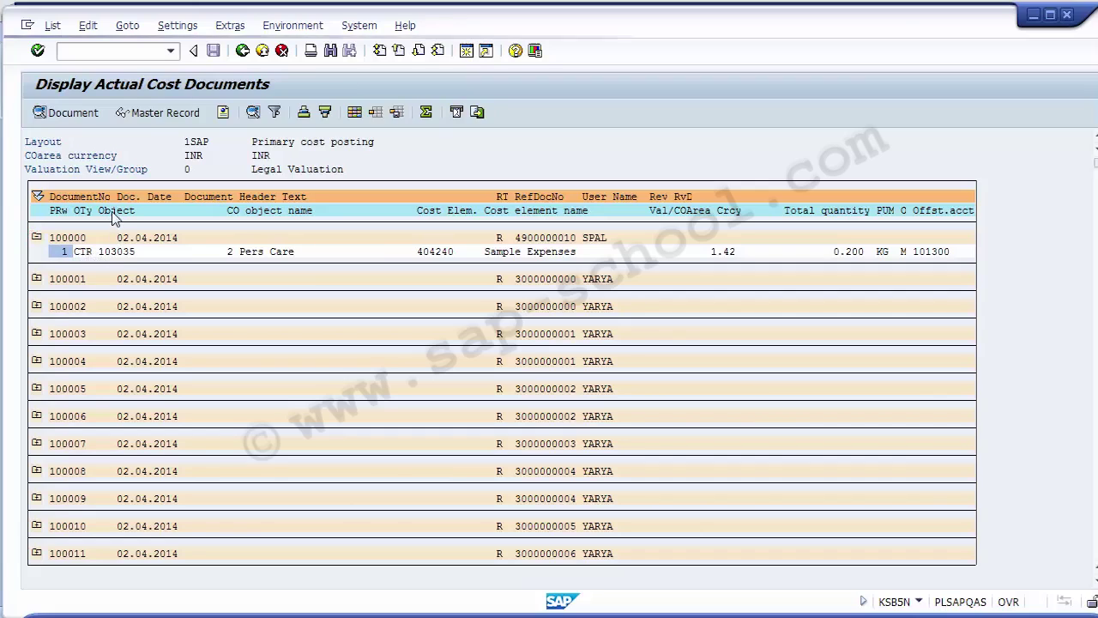
pyautogui.click(83, 252)
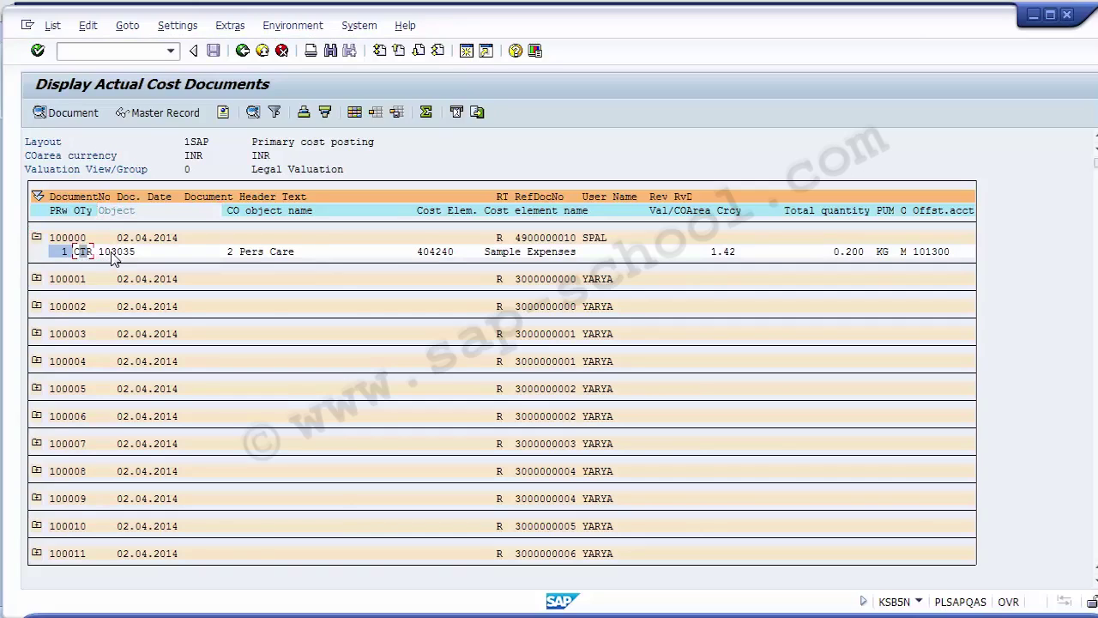
pyautogui.click(112, 252)
pyautogui.click(273, 213)
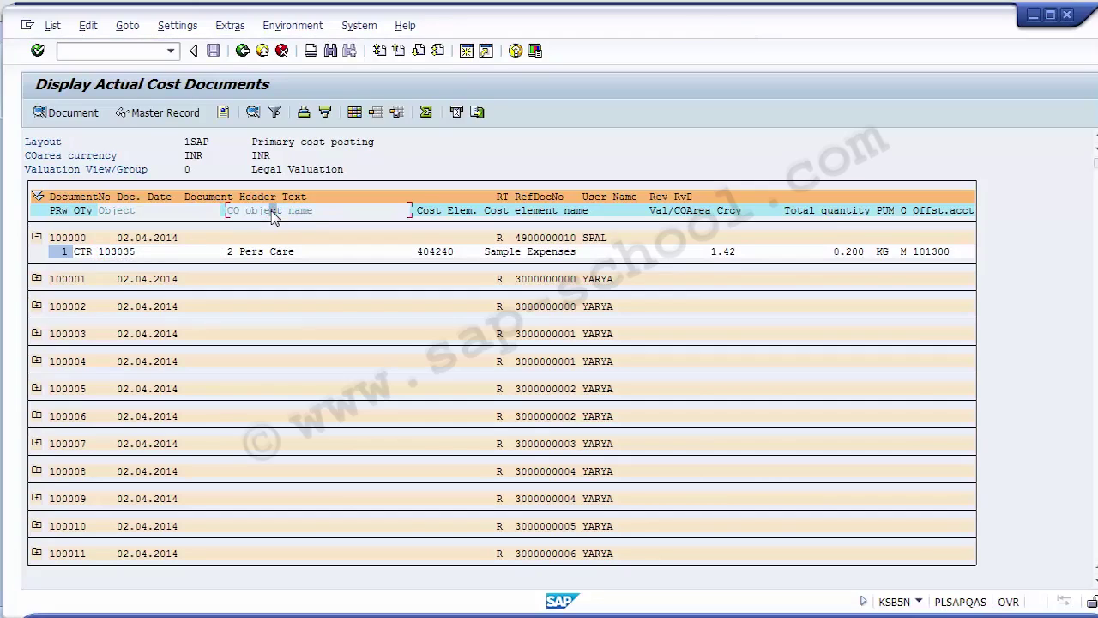
pyautogui.click(230, 257)
pyautogui.click(243, 256)
pyautogui.click(280, 256)
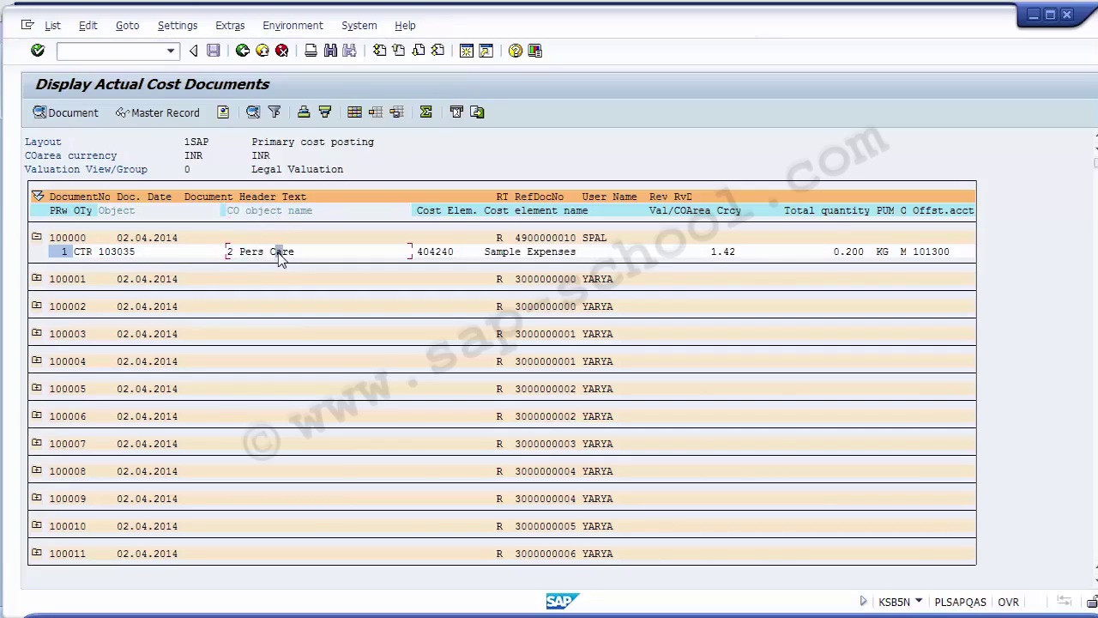
# Examine the cost element, cost element name, value, quantity and offsetting account of document 100000's line item.
pyautogui.click(439, 215)
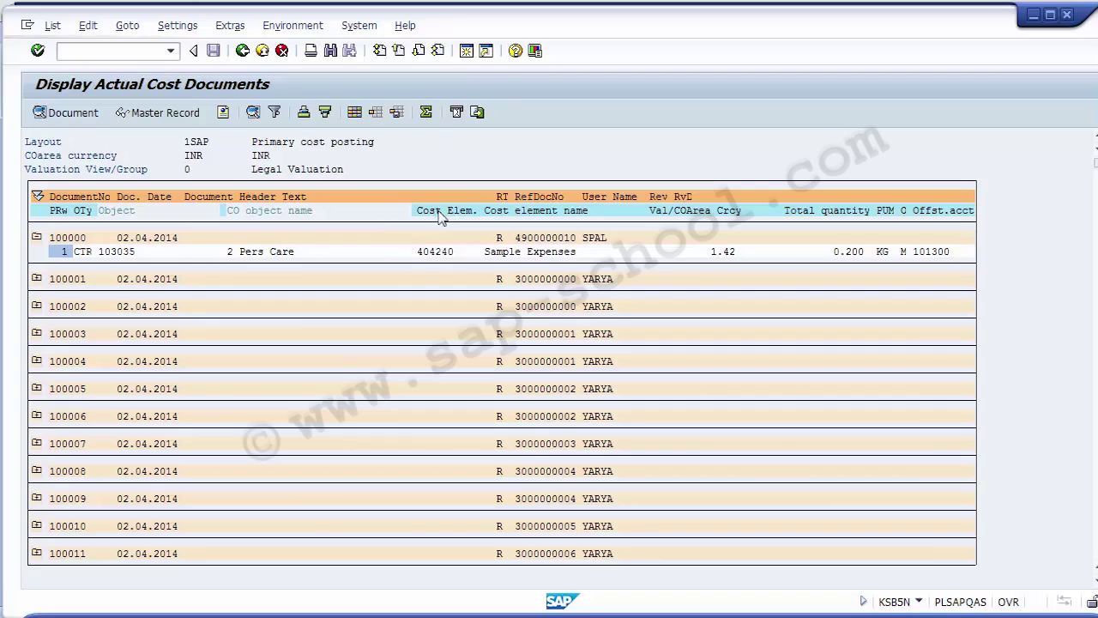
pyautogui.click(421, 254)
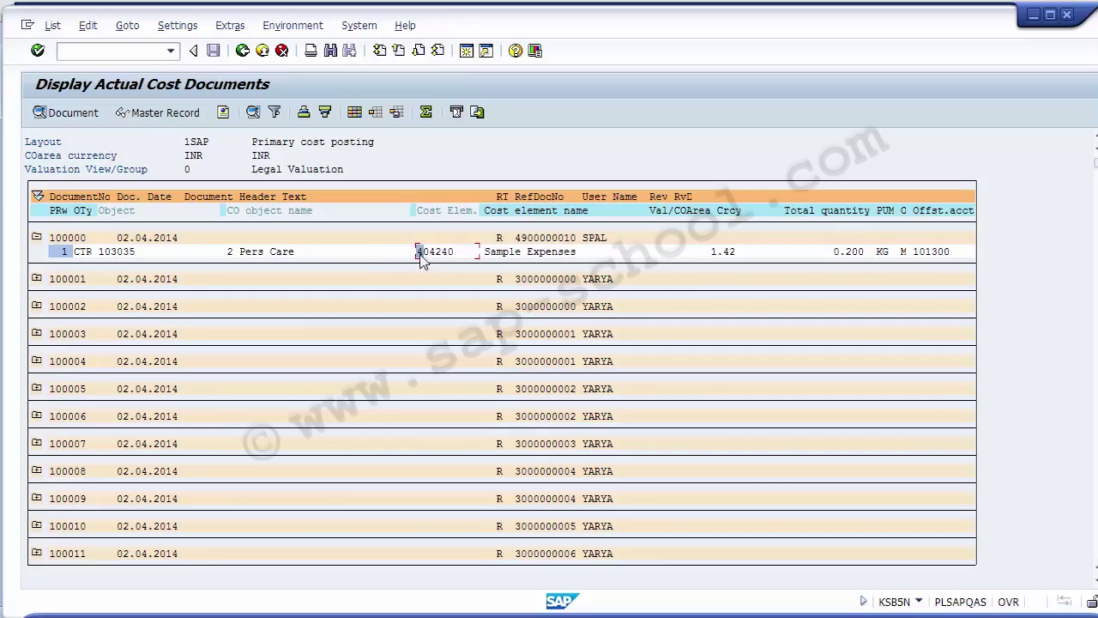
pyautogui.click(487, 253)
pyautogui.click(723, 255)
pyautogui.click(835, 253)
pyautogui.click(916, 252)
# Expand document 100218 further down the list, examine its object name, cost element, quantity, unit and offsetting account, and collapse it again.
pyautogui.scroll(-4, 36, 504)
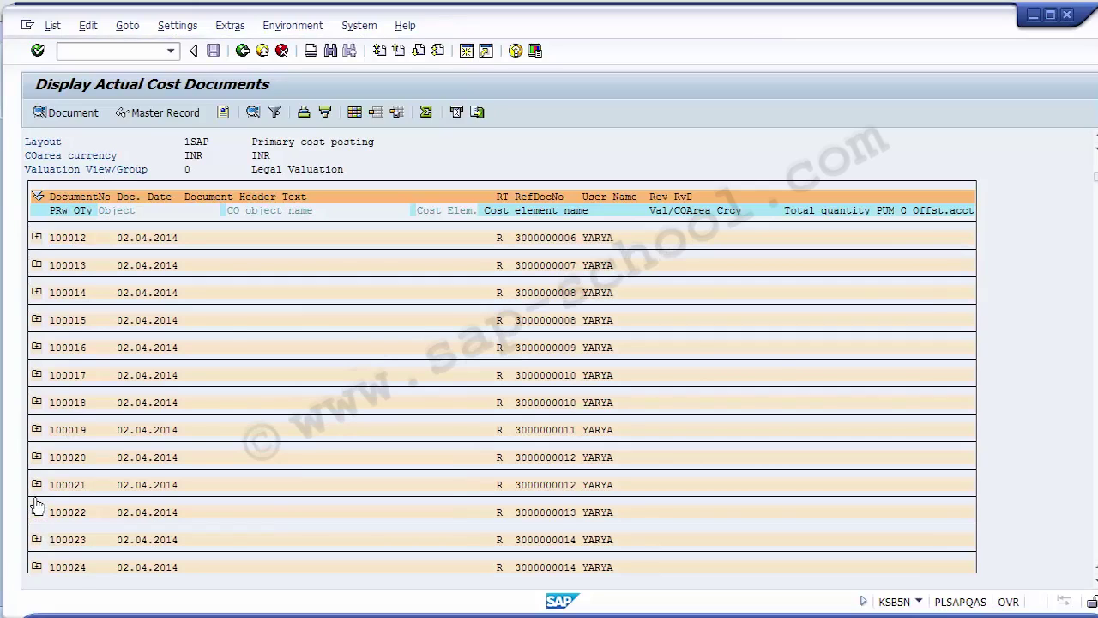
pyautogui.scroll(-4, 36, 504)
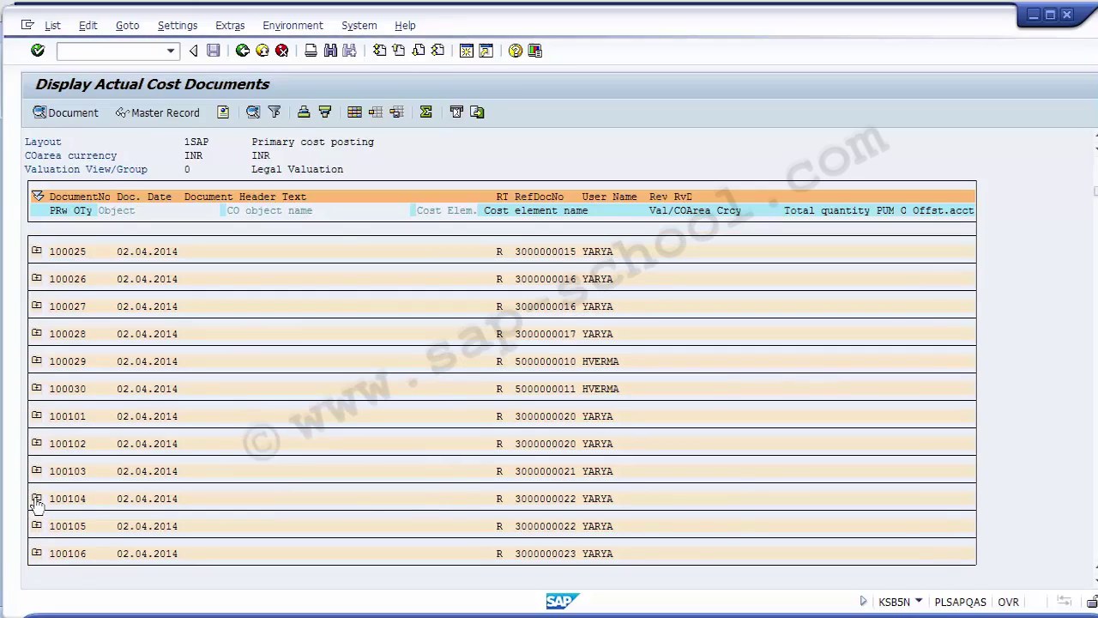
pyautogui.scroll(-4, 36, 504)
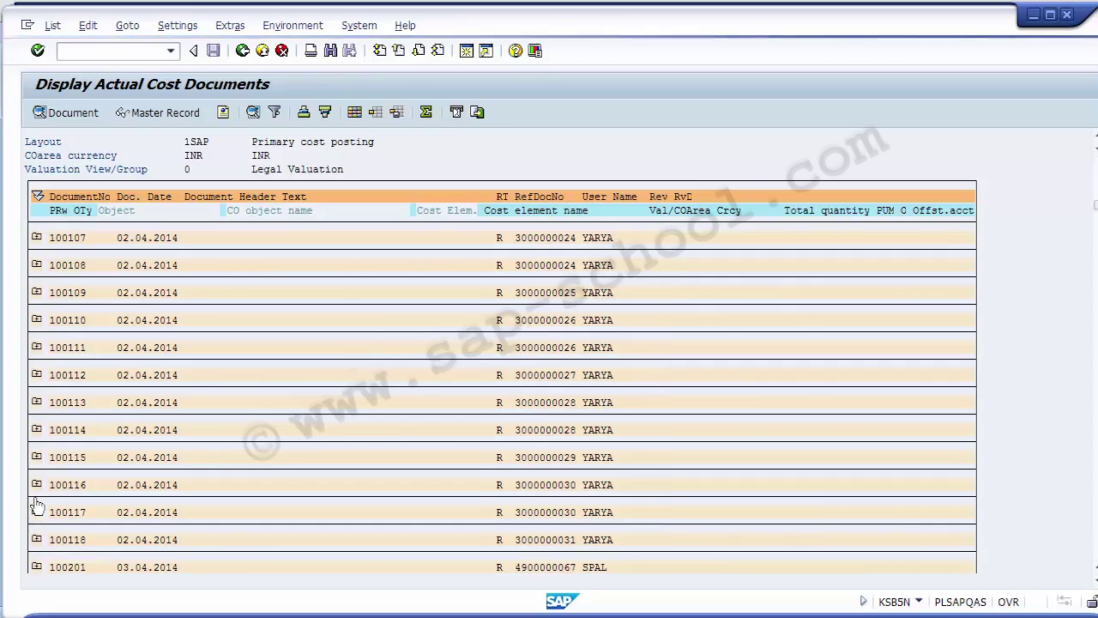
pyautogui.scroll(-4, 36, 504)
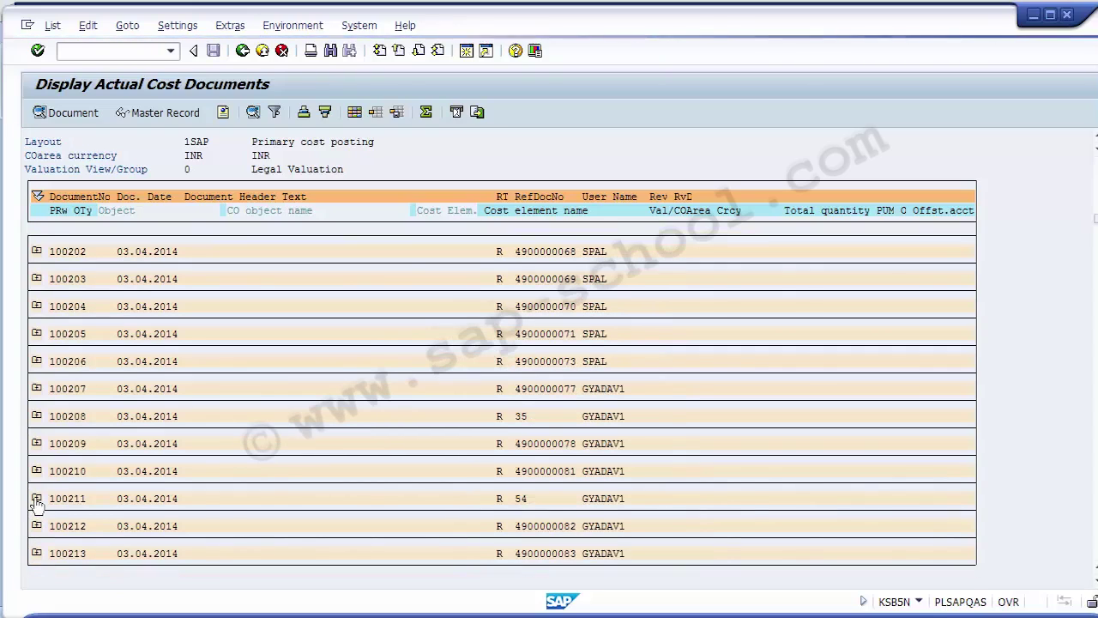
pyautogui.scroll(-4, 36, 505)
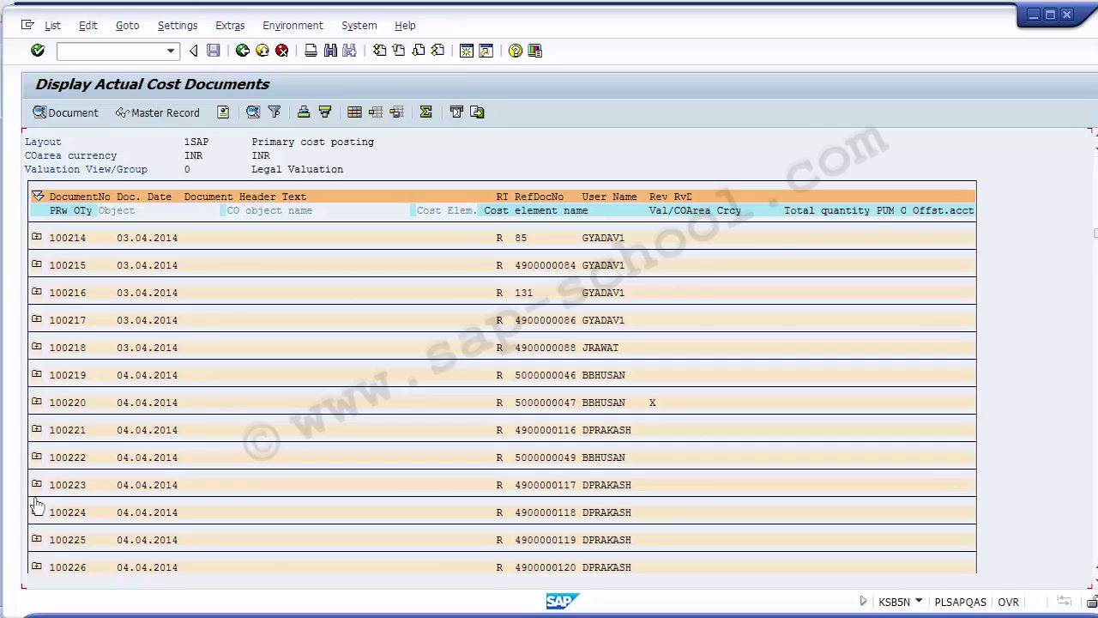
pyautogui.click(36, 347)
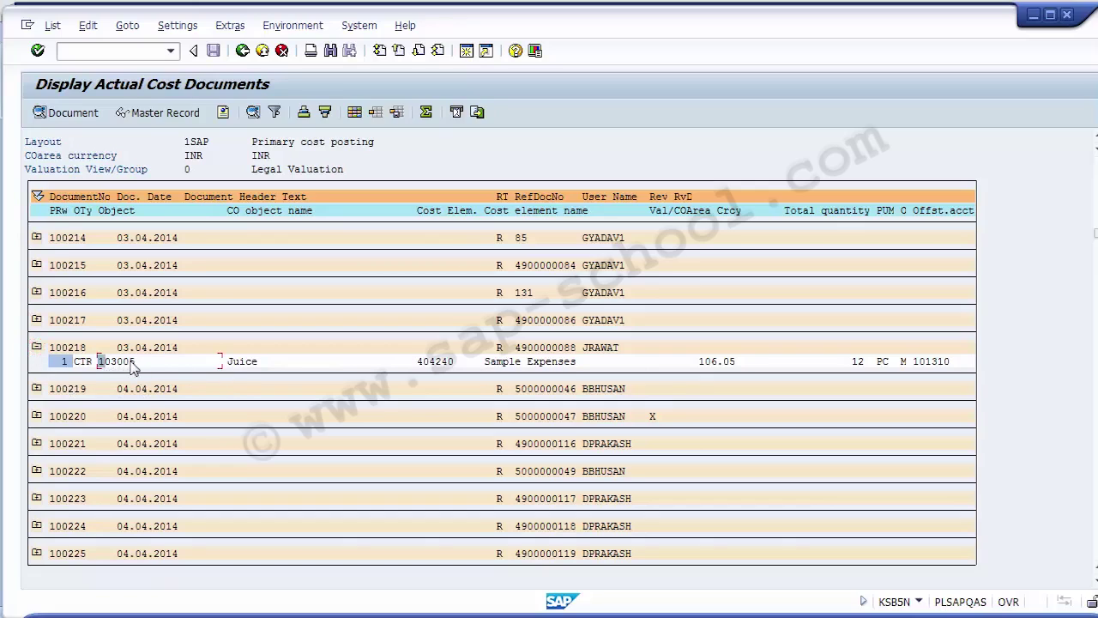
pyautogui.click(236, 361)
pyautogui.click(420, 363)
pyautogui.click(496, 364)
pyautogui.click(859, 363)
pyautogui.click(882, 363)
pyautogui.click(916, 363)
pyautogui.click(64, 348)
pyautogui.click(36, 348)
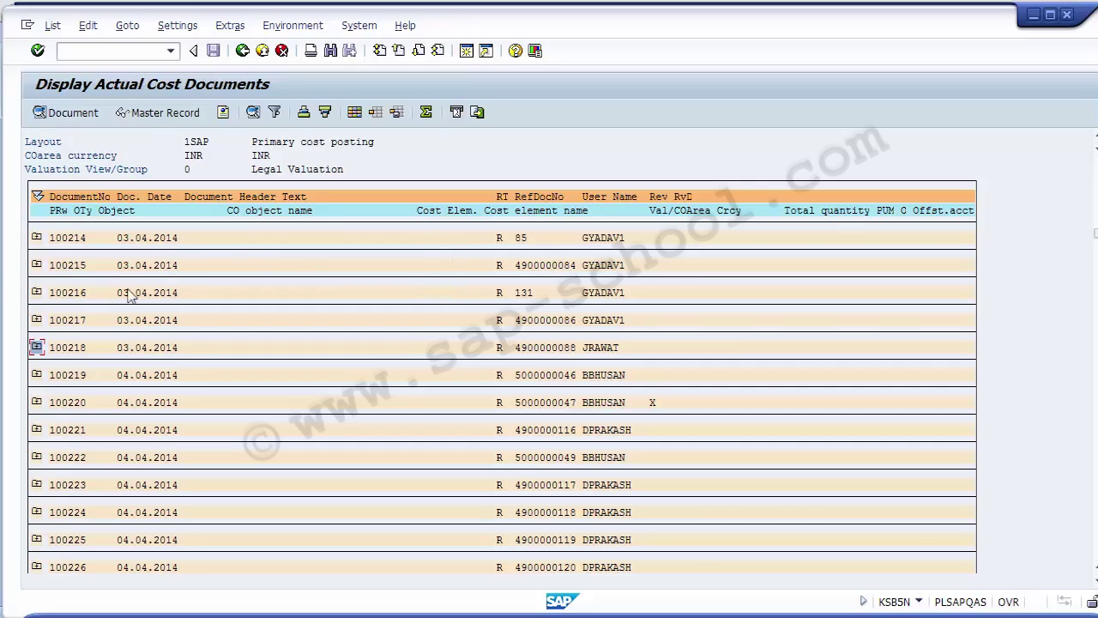
# Open the source document behind document 100216, view its process order confirmation, and return to the cost documents list.
pyautogui.click(57, 296)
pyautogui.click(65, 294)
pyautogui.doubleClick(65, 296)
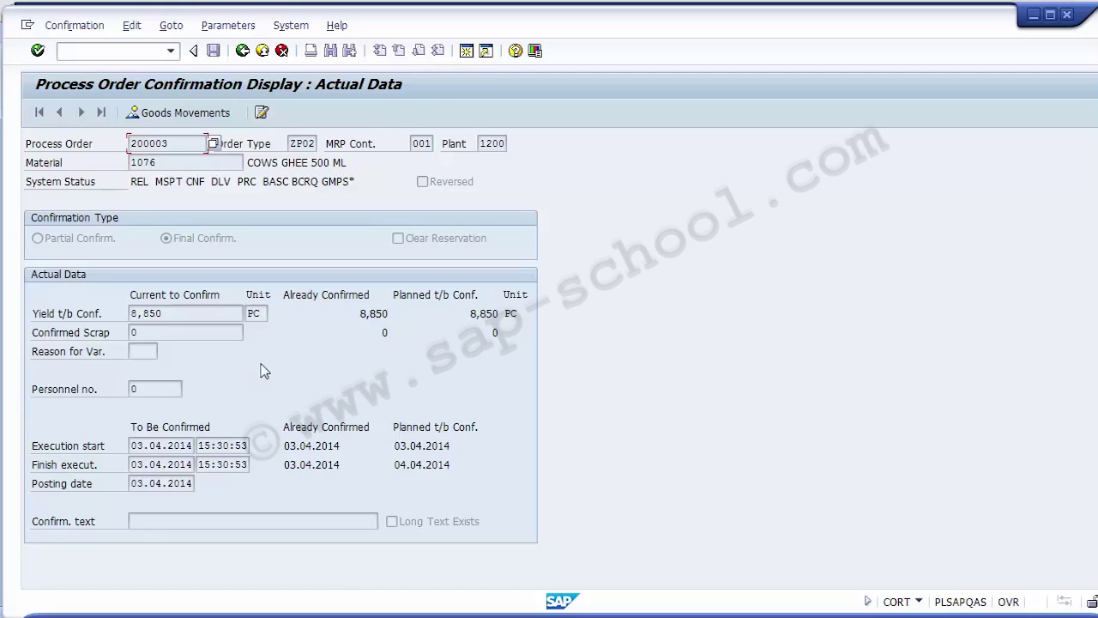
pyautogui.click(244, 53)
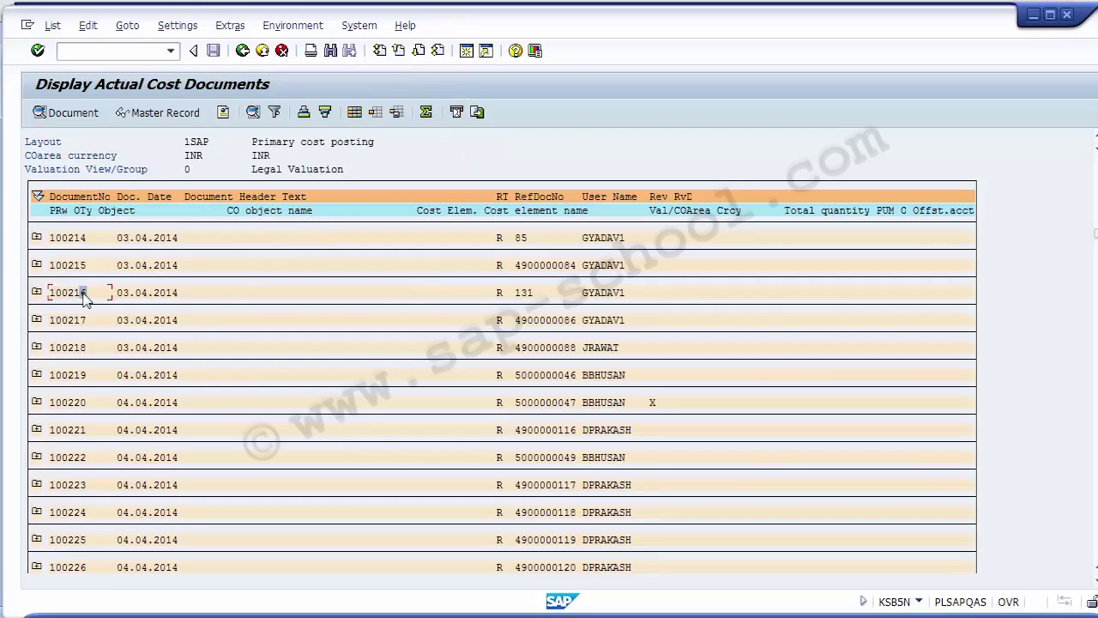
# Exit the actual cost documents list and return to the report's initial selection screen.
pyautogui.click(52, 294)
pyautogui.click(242, 53)
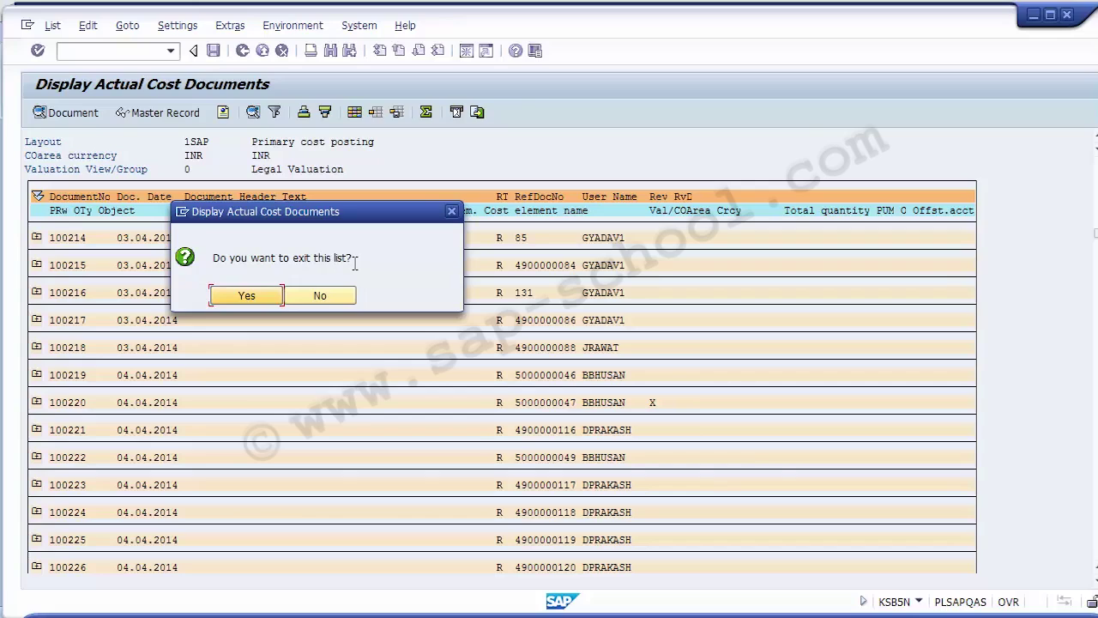
pyautogui.click(248, 298)
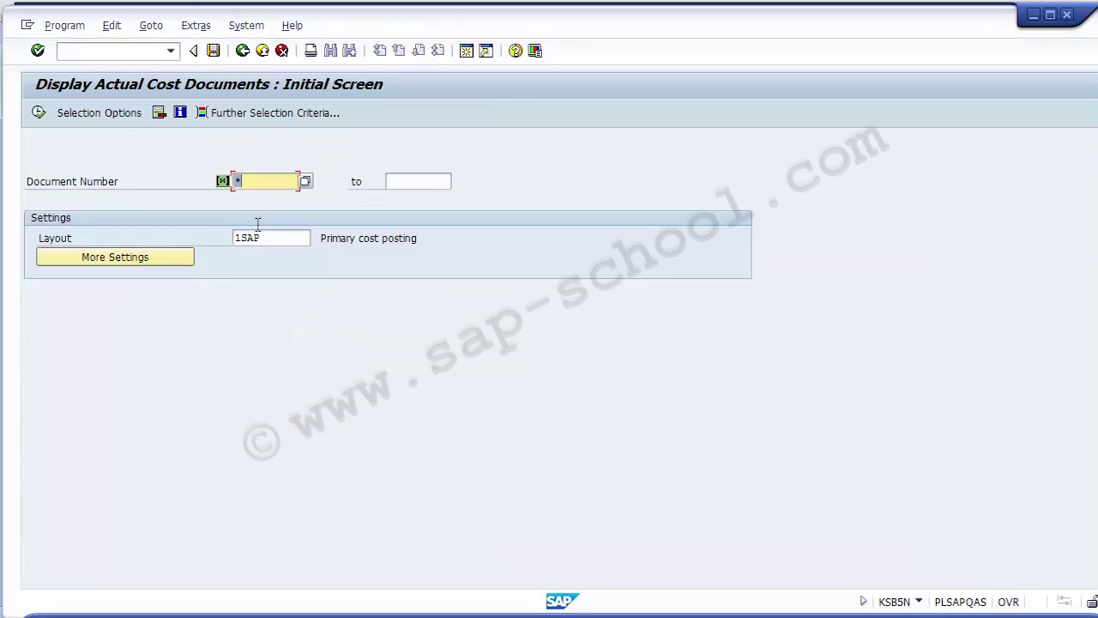
# Restrict the selection to document number 100215 and run the actual cost documents report.
pyautogui.press('Delete')
pyautogui.write('100215')
pyautogui.moveTo(275, 181); pyautogui.dragTo(232, 181)
pyautogui.click(280, 181)
pyautogui.click(39, 114)
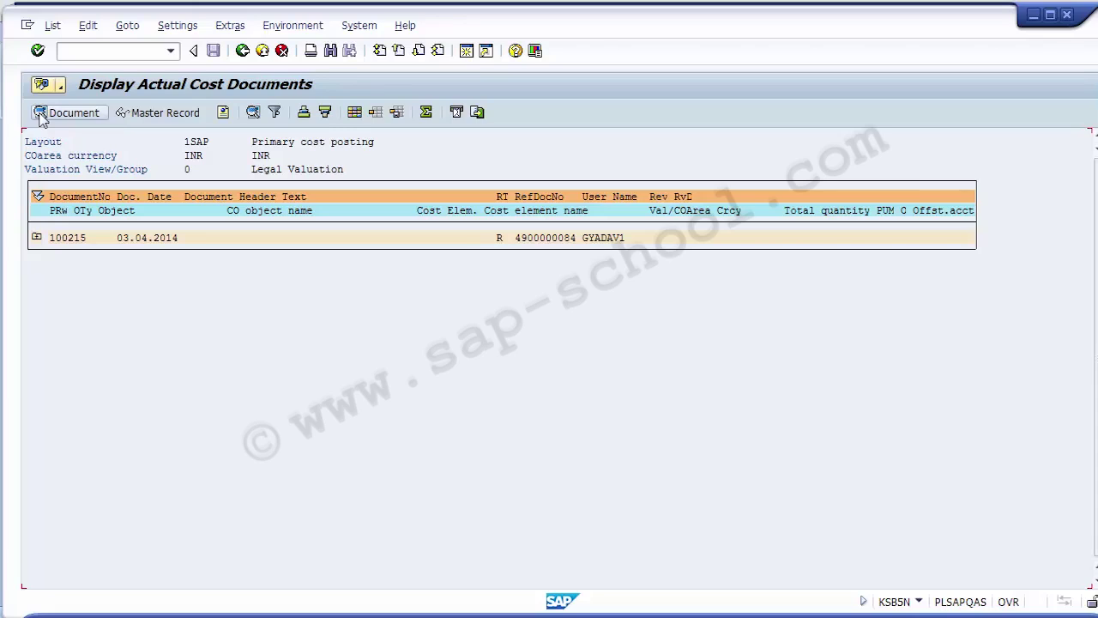
# Expand document 100215 to view its line item, and exit the report to the SAP Easy Access screen.
pyautogui.click(36, 239)
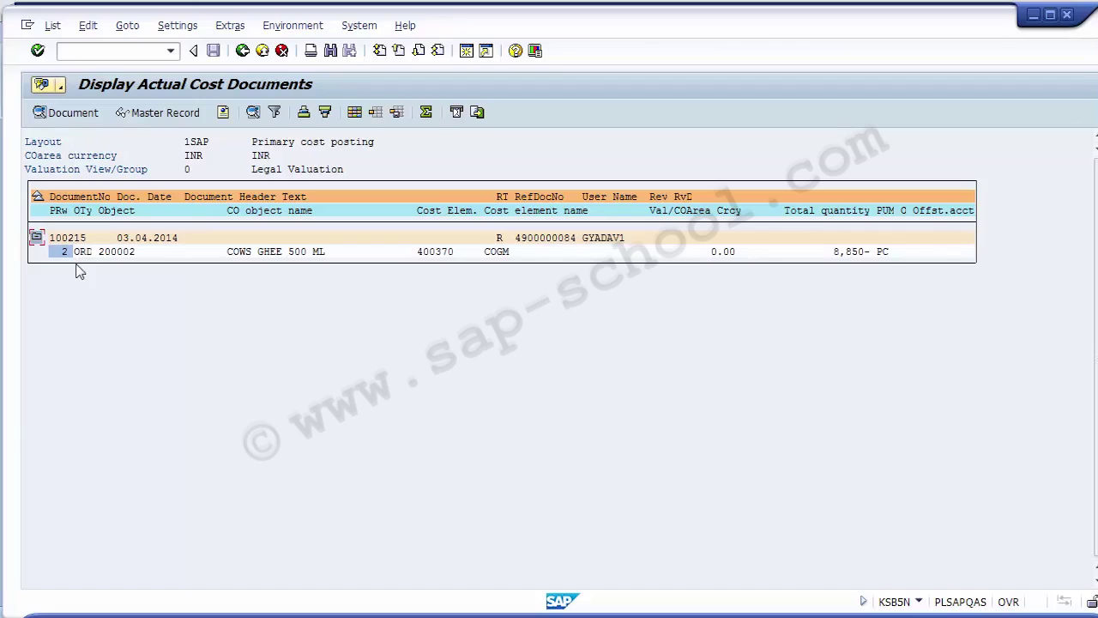
pyautogui.click(67, 238)
pyautogui.click(260, 52)
pyautogui.click(261, 51)
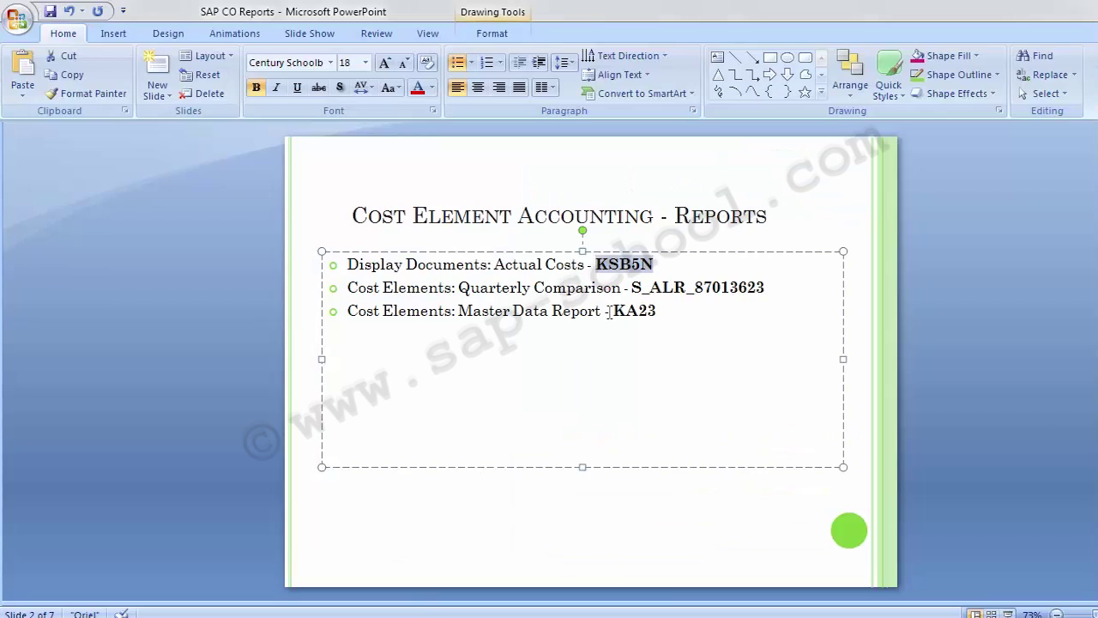
# Switch to the PowerPoint slide and copy the quarterly comparison transaction code S_ALR_87013623.
pyautogui.click(682, 266)
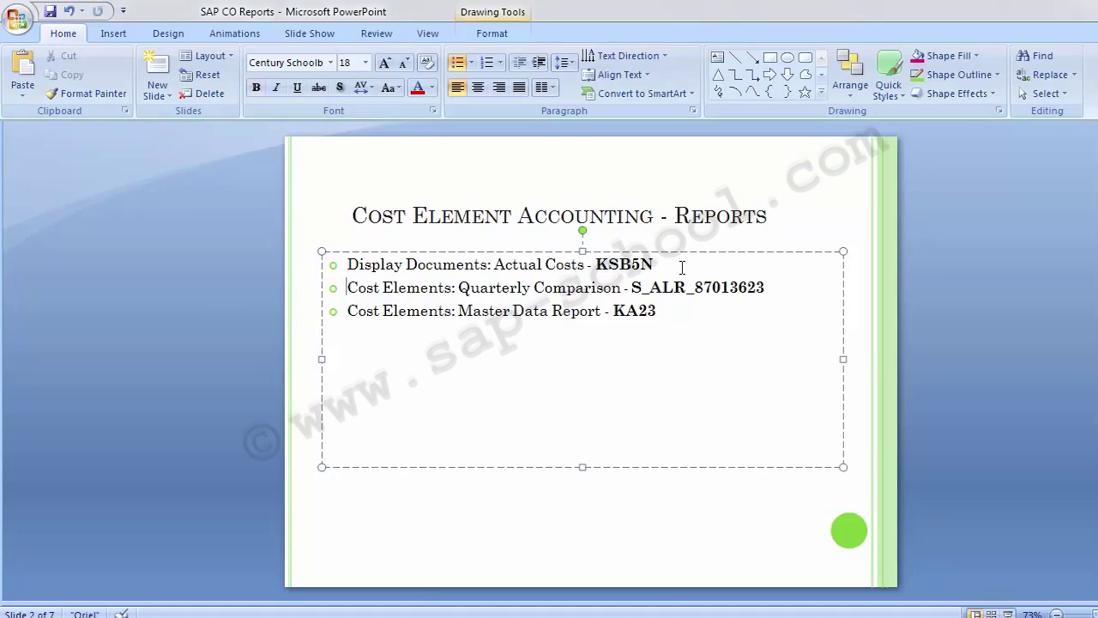
pyautogui.press('Right')
pyautogui.press('Right')
pyautogui.hotkey('shift', 'Right')
pyautogui.hotkey('shift', 'Right')
pyautogui.hotkey('shift', 'Right')
pyautogui.hotkey('shift', 'Right')
pyautogui.hotkey('shift', 'Right')
pyautogui.hotkey('shift', 'Right')
pyautogui.hotkey('shift', 'Right')
pyautogui.hotkey('shift', 'Right')
pyautogui.hotkey('shift', 'Right')
pyautogui.hotkey('shift', 'Right')
pyautogui.hotkey('shift', 'Right')
pyautogui.hotkey('shift', 'Right')
pyautogui.hotkey('shift', 'Right')
pyautogui.hotkey('shift', 'Right')
pyautogui.hotkey('ctrl', 'c')
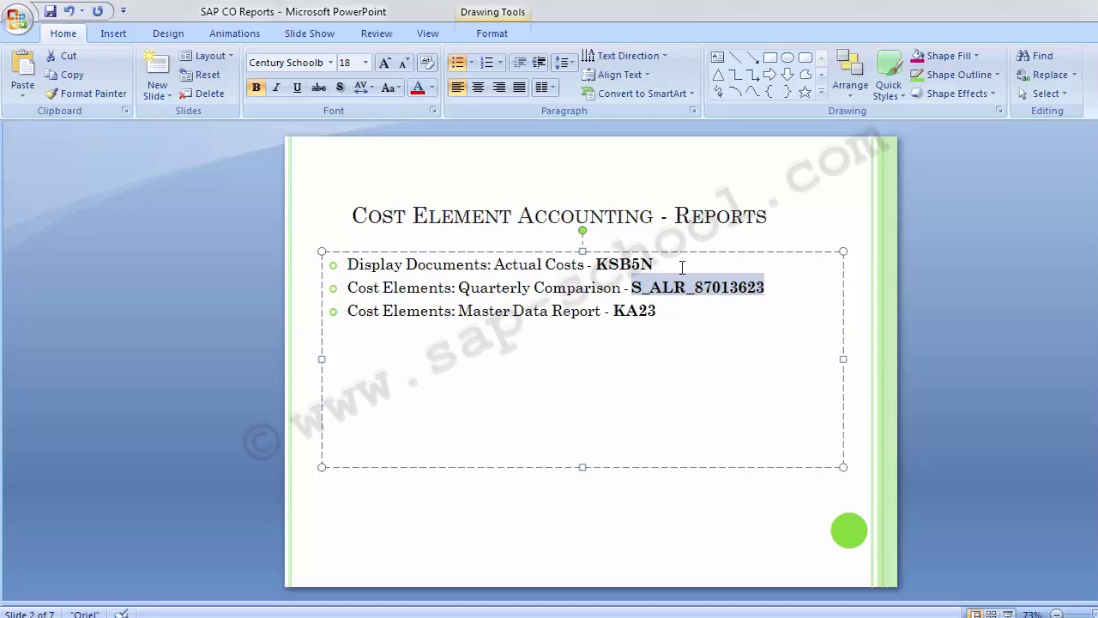
# Switch back to SAP and open the quarterly comparison report with the copied transaction code S_ALR_87013623.
pyautogui.hotkey('alt', 'Tab')
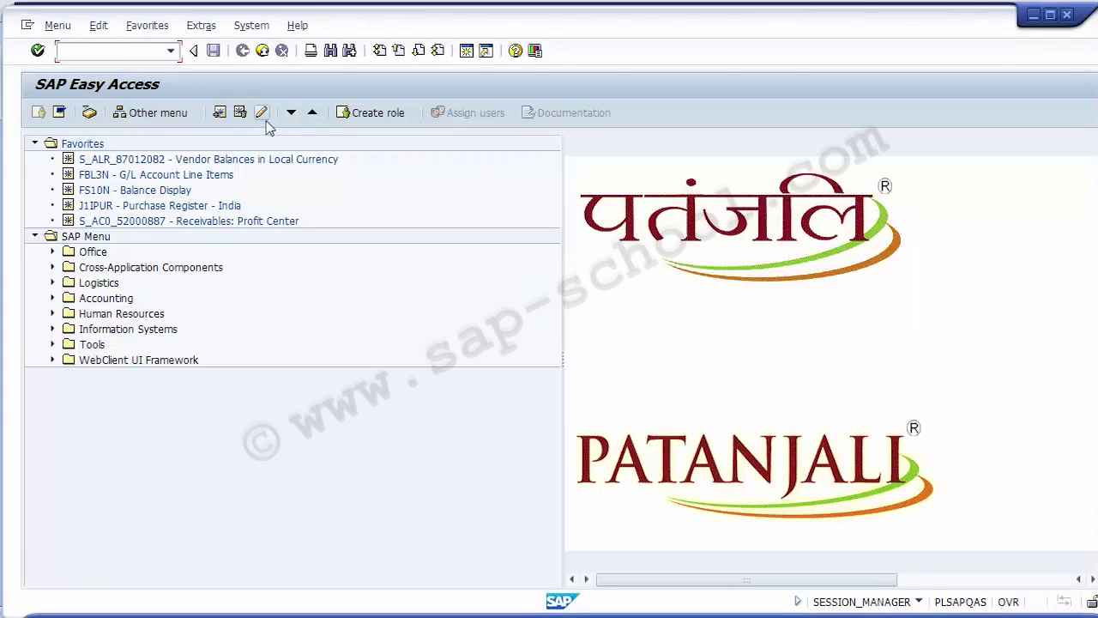
pyautogui.hotkey('ctrl', 'v')
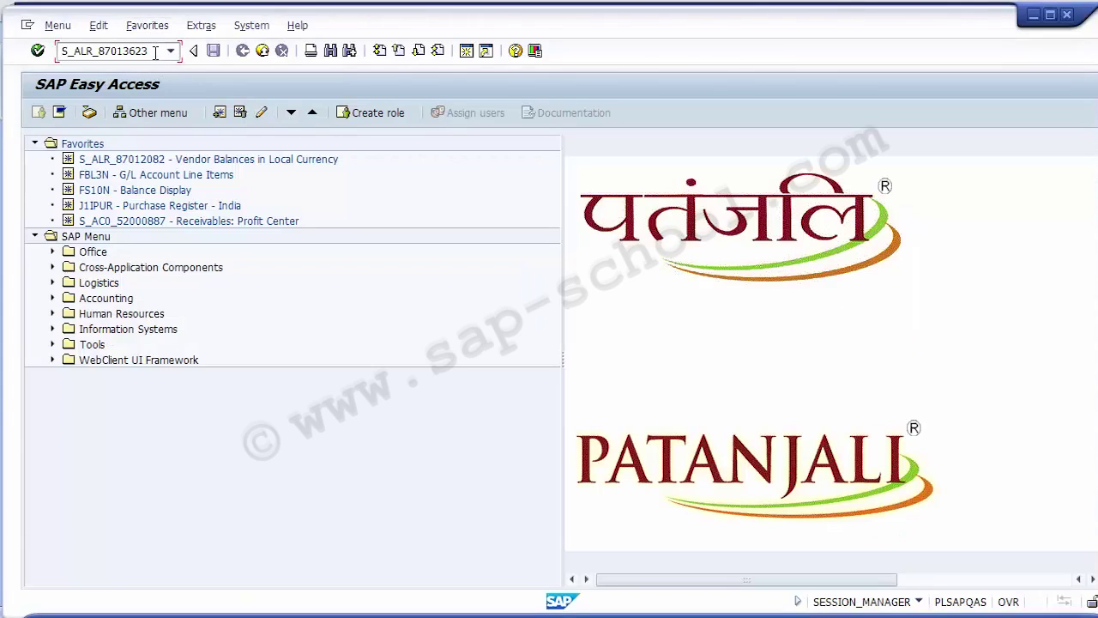
pyautogui.press('Return')
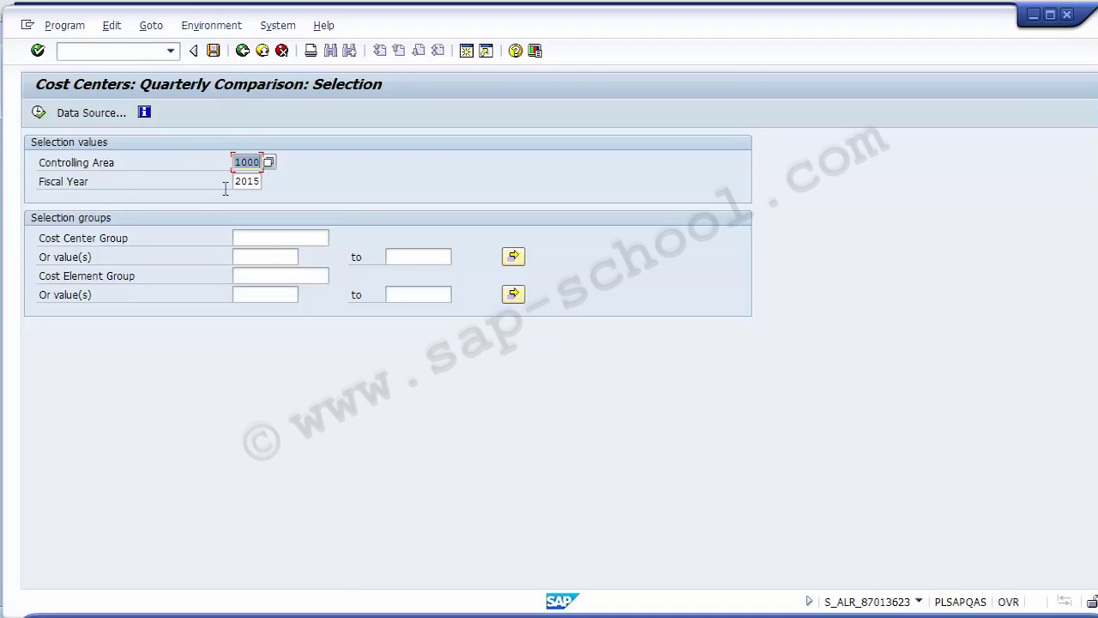
# Set the fiscal year to 2014 for controlling area 1000 and run the quarterly comparison report.
pyautogui.click(255, 181)
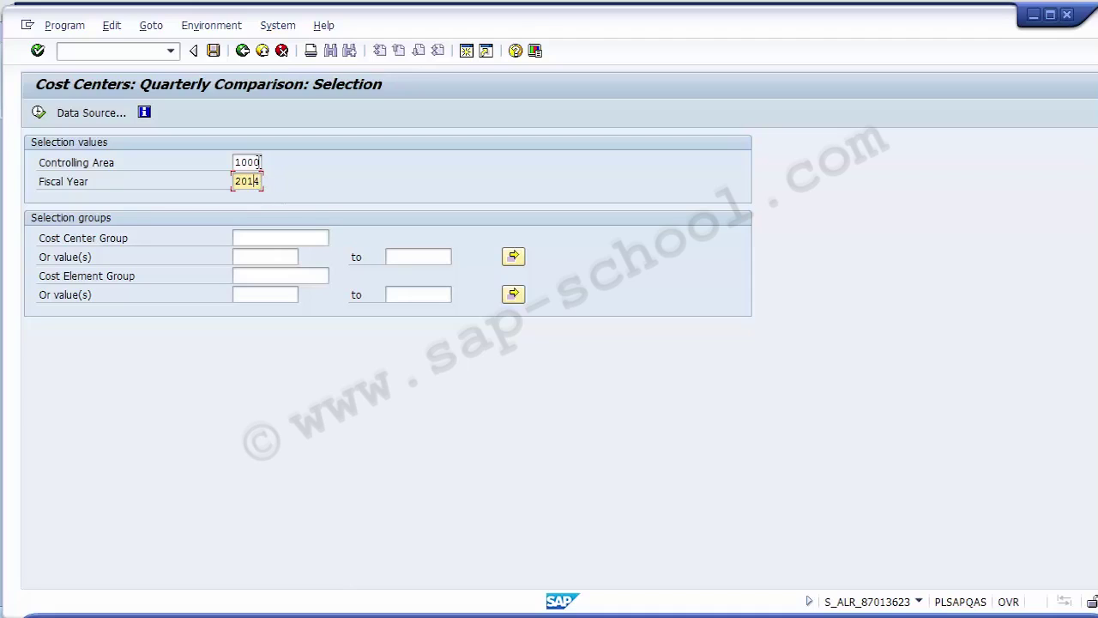
pyautogui.click(257, 161)
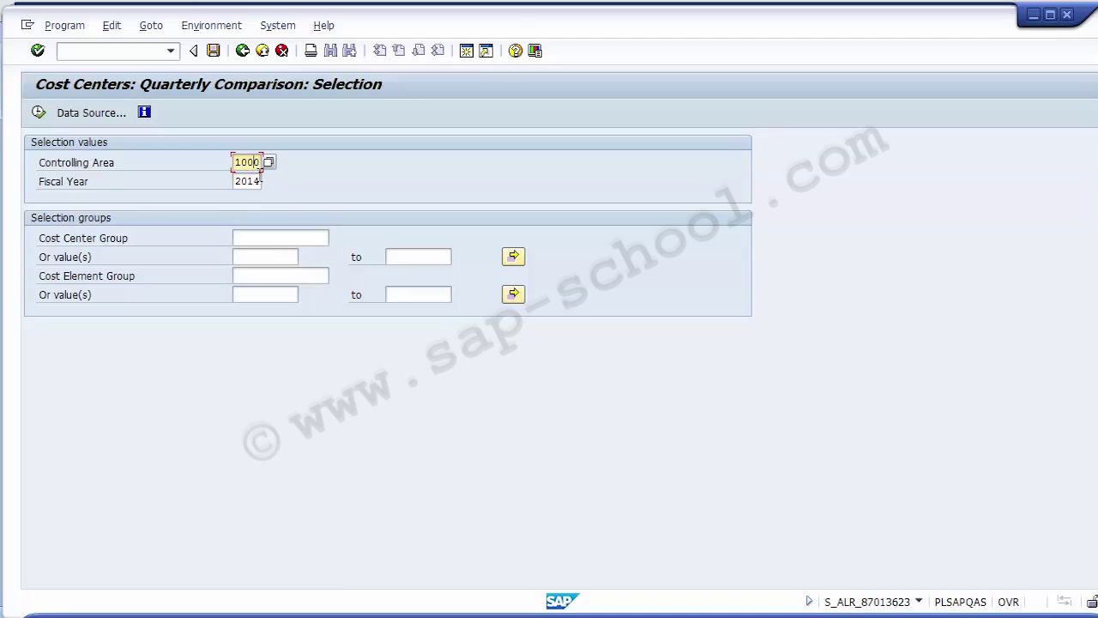
pyautogui.click(260, 181)
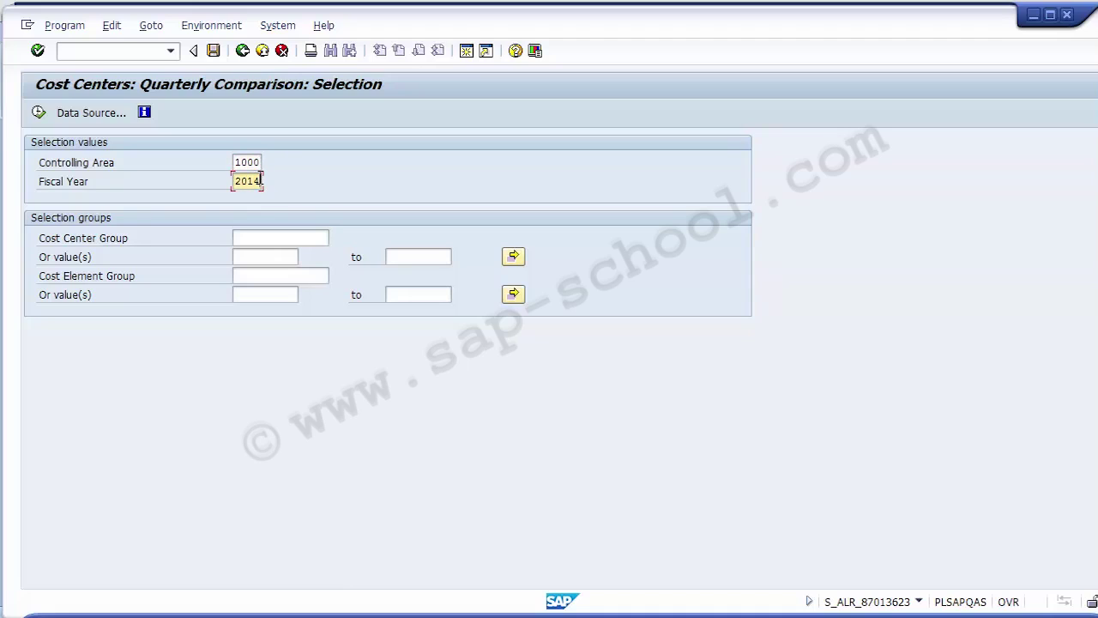
pyautogui.click(39, 115)
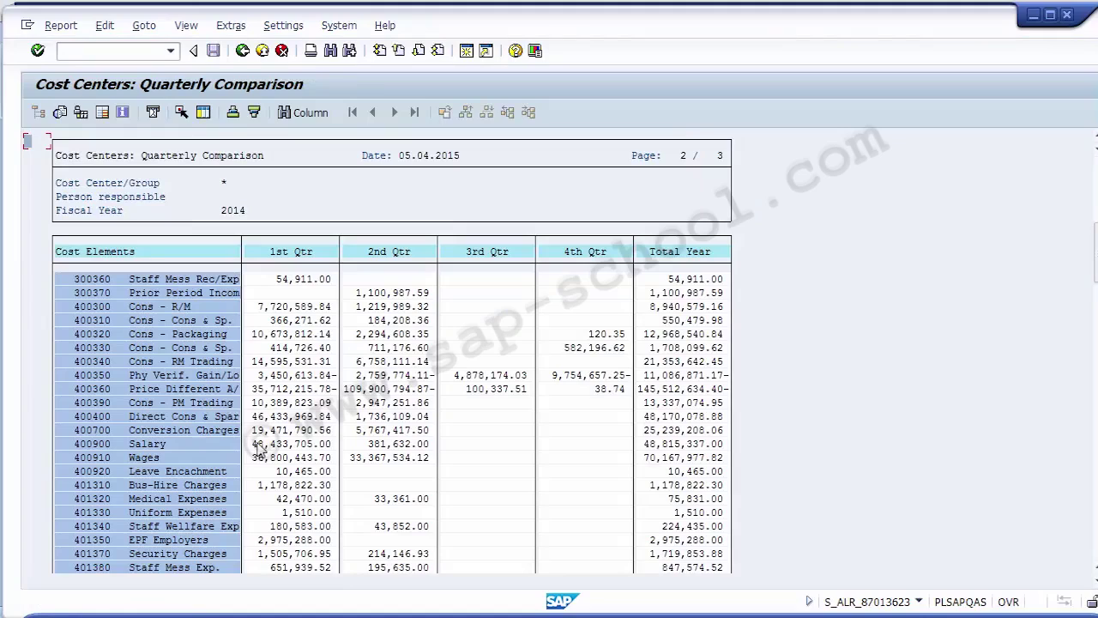
# Examine the cost elements column and the values of cost element 300360 across all four quarters.
pyautogui.click(97, 256)
pyautogui.click(86, 335)
pyautogui.click(86, 377)
pyautogui.click(85, 417)
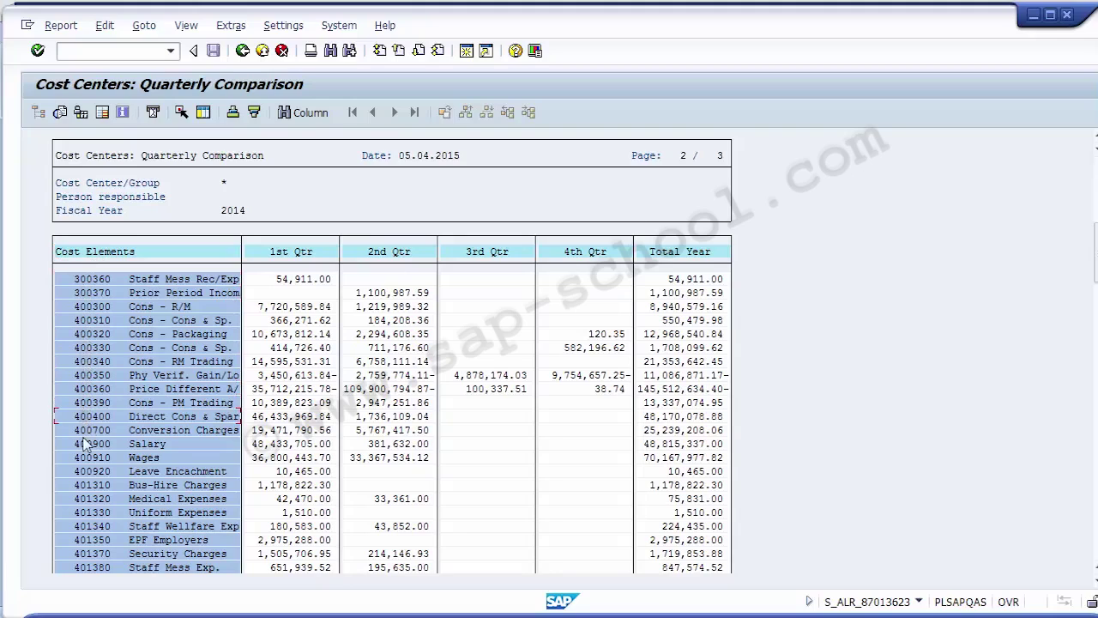
pyautogui.click(84, 281)
pyautogui.click(277, 285)
pyautogui.click(391, 285)
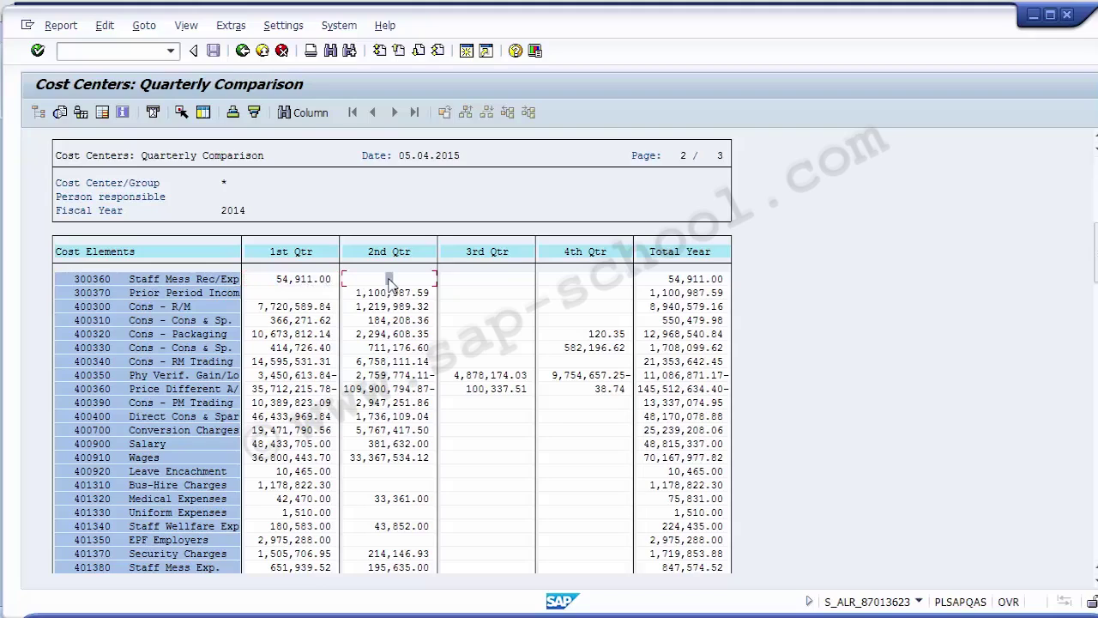
pyautogui.click(477, 284)
pyautogui.click(579, 284)
# Examine the quarterly values of cost element 400360, the Total Year column and the second-quarter figure of 400300.
pyautogui.click(137, 392)
pyautogui.click(274, 394)
pyautogui.click(378, 393)
pyautogui.click(474, 393)
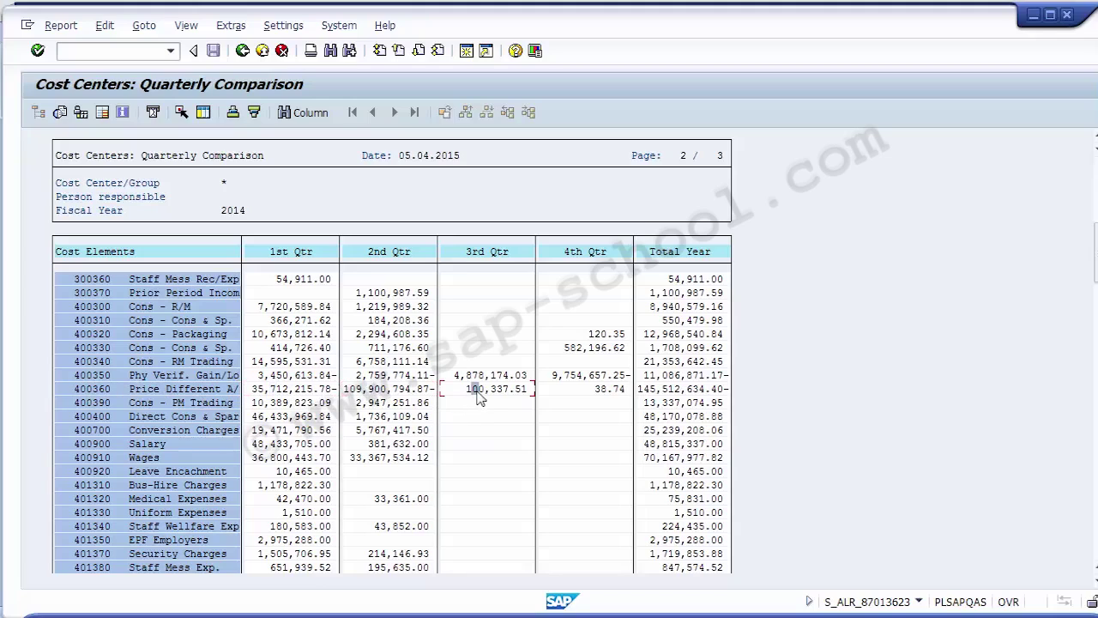
pyautogui.click(592, 393)
pyautogui.click(685, 251)
pyautogui.click(380, 309)
pyautogui.press('Left')
pyautogui.press('Left')
pyautogui.press('Left')
# Exit the quarterly comparison report and its selection screen to return to SAP Easy Access.
pyautogui.click(242, 56)
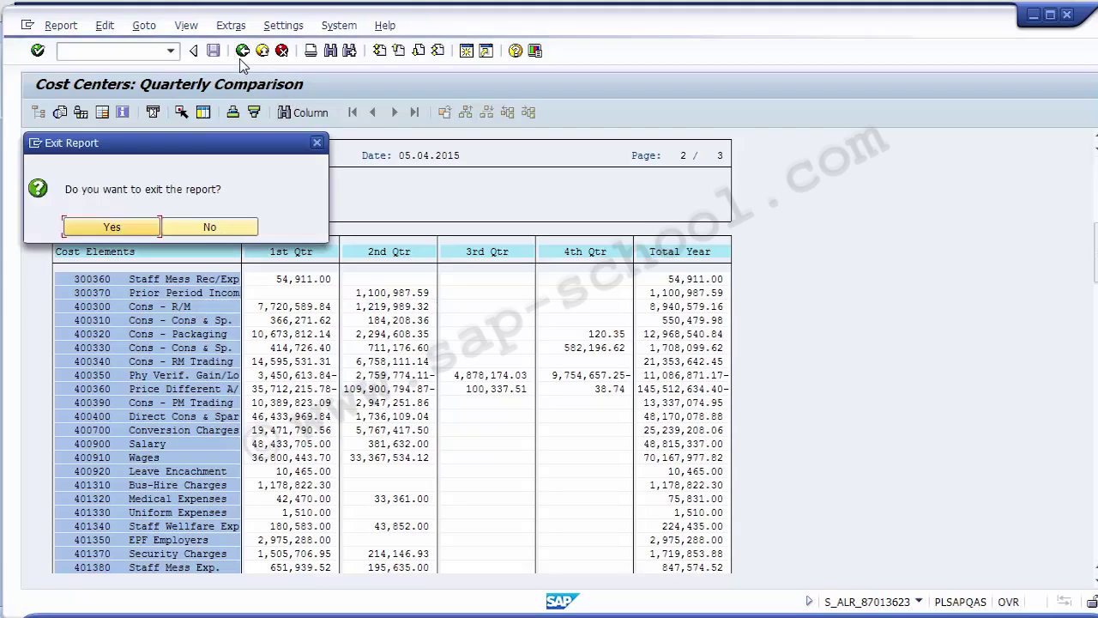
pyautogui.click(120, 224)
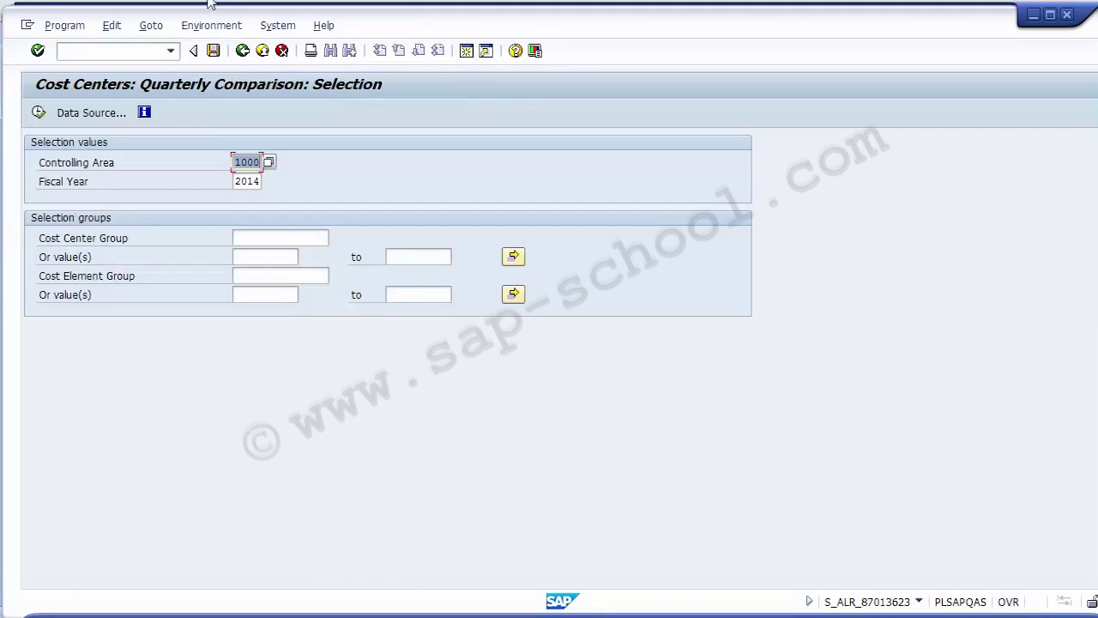
pyautogui.click(265, 54)
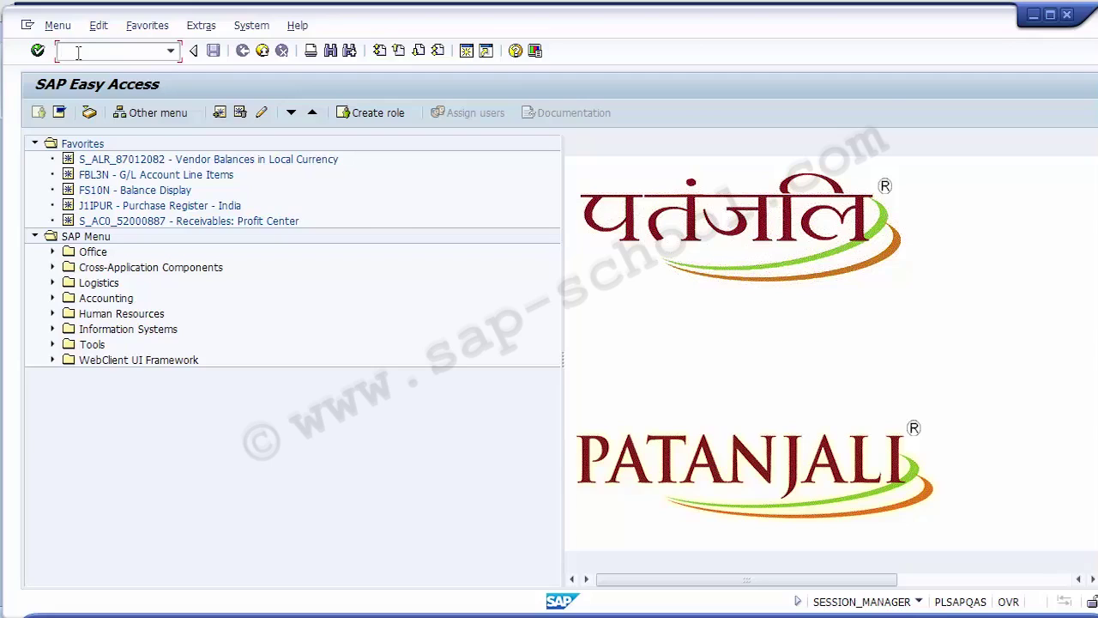
# Check the master data report's transaction code on the PowerPoint slide and open transaction KA23 in SAP.
pyautogui.hotkey('alt', 'Tab')
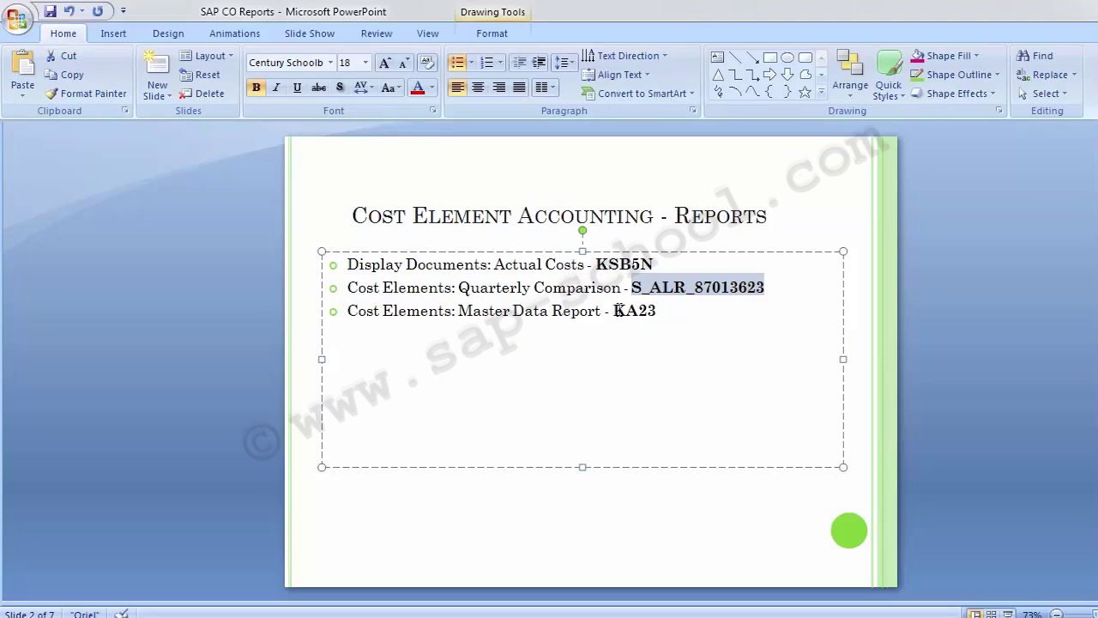
pyautogui.hotkey('alt', 'Tab')
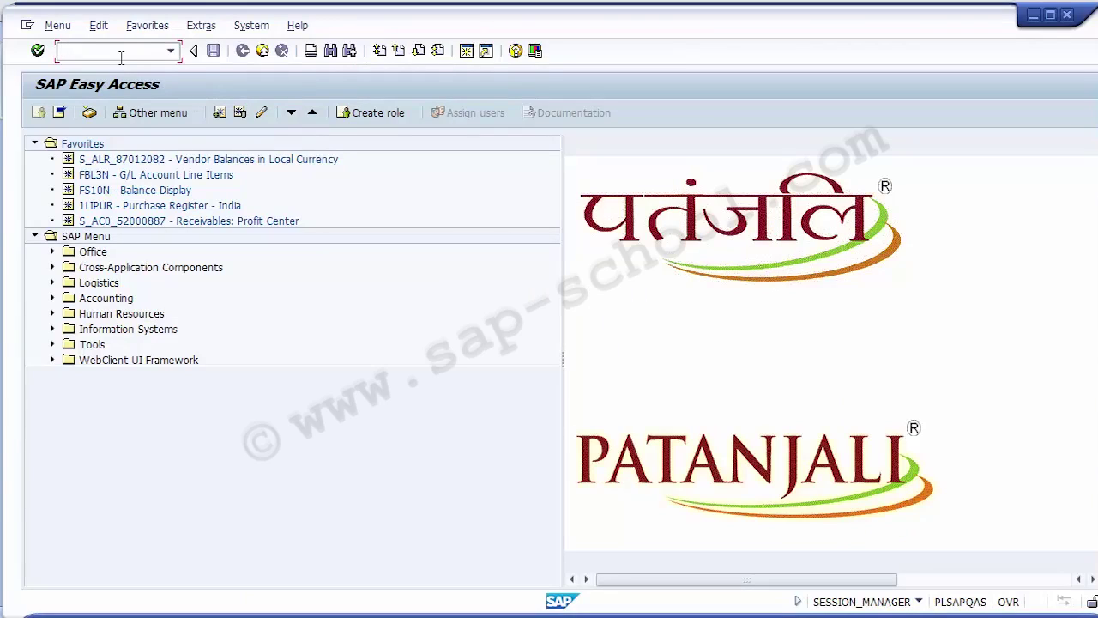
pyautogui.write('KA23')
pyautogui.press('Return')
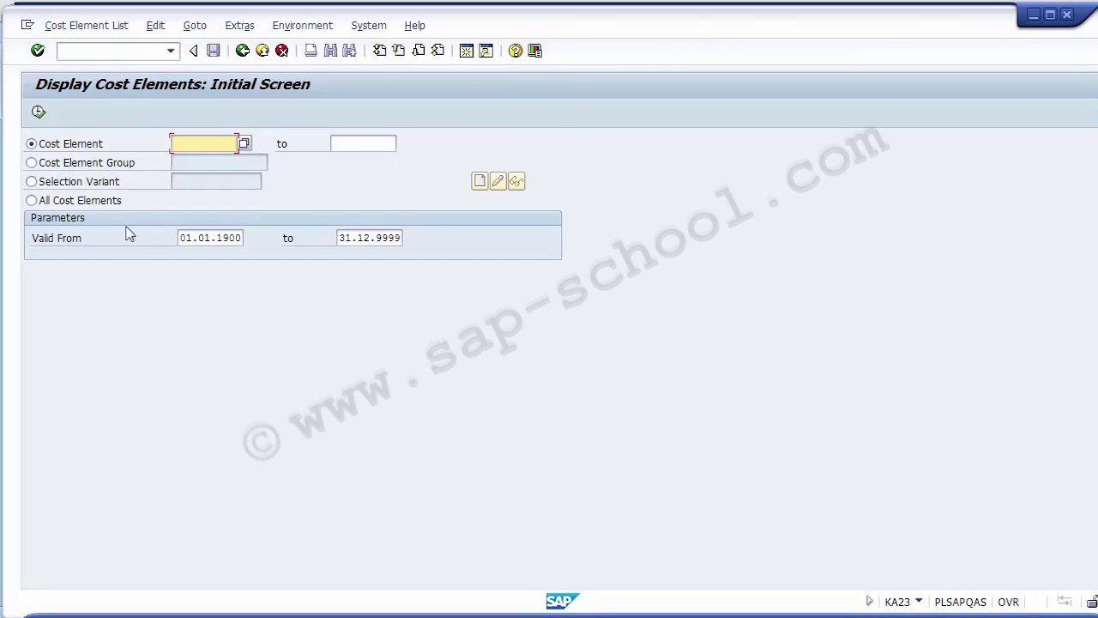
# Go through the cost element, group and selection variant options, and choose All Cost Elements.
pyautogui.click(86, 171)
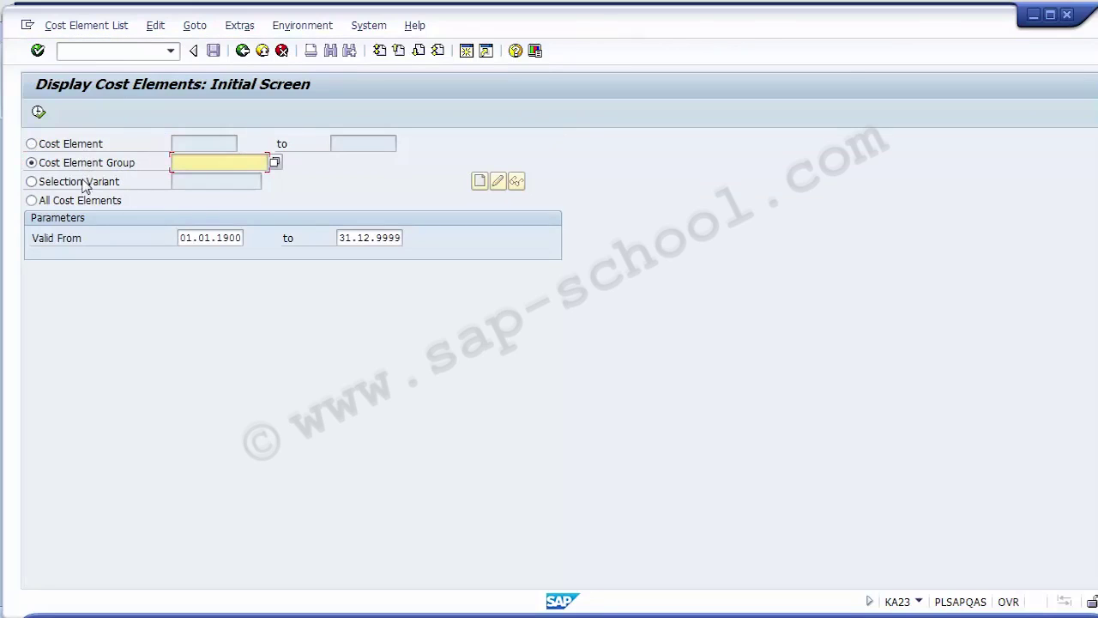
pyautogui.click(86, 182)
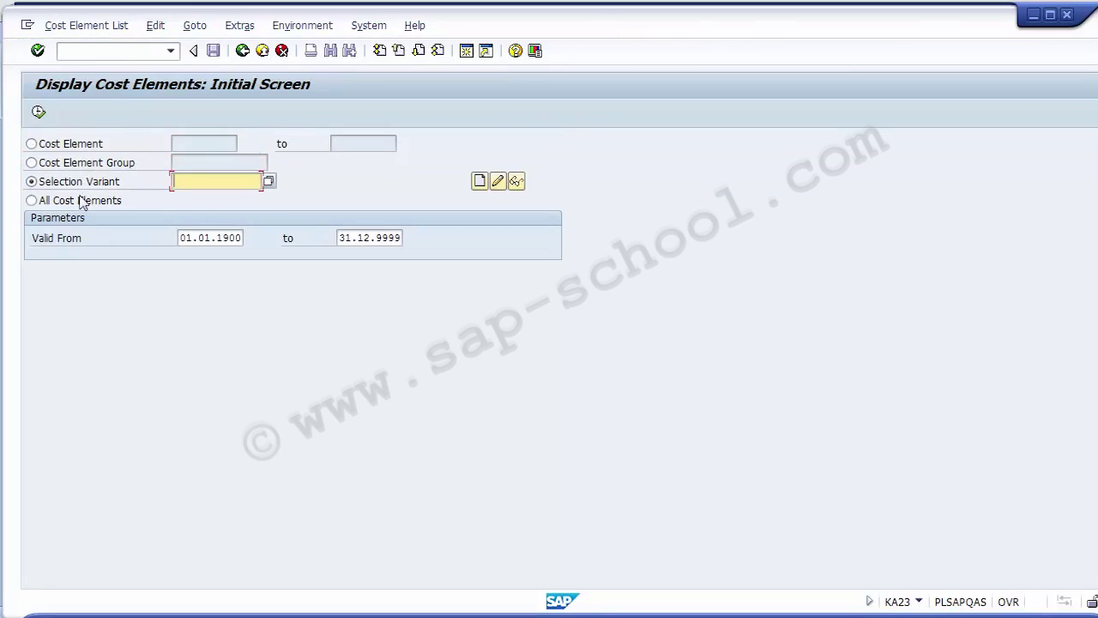
pyautogui.click(79, 202)
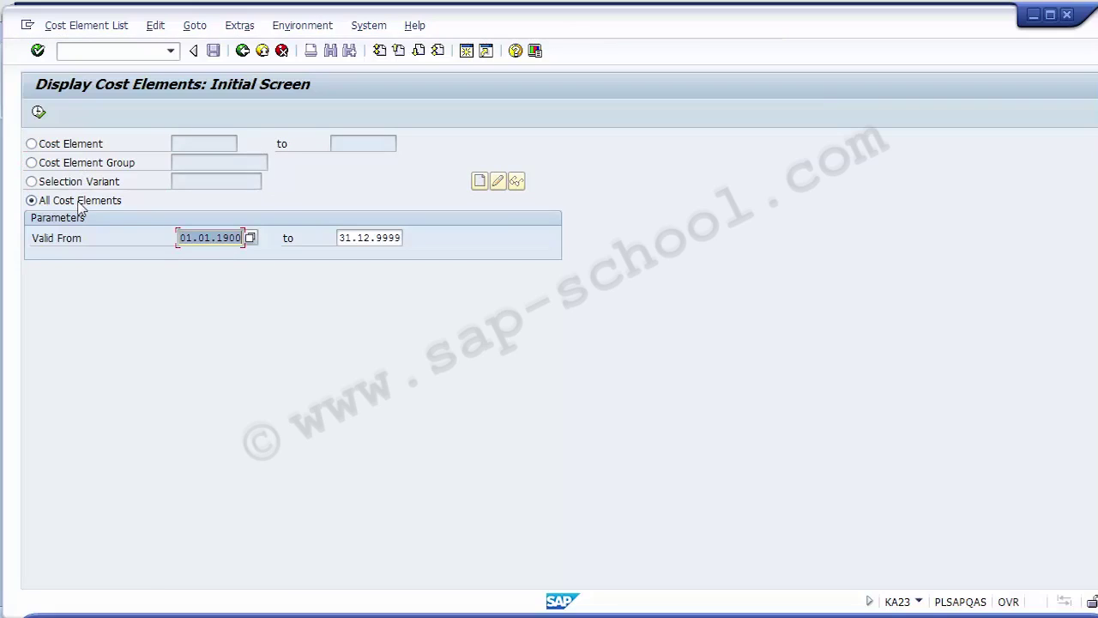
pyautogui.click(71, 151)
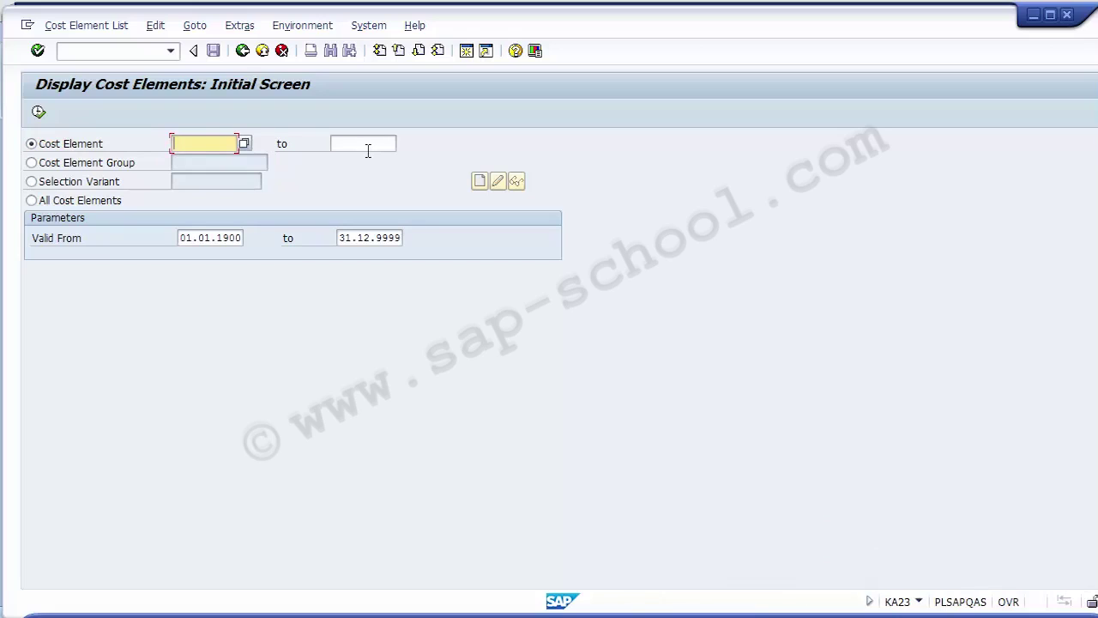
pyautogui.click(70, 204)
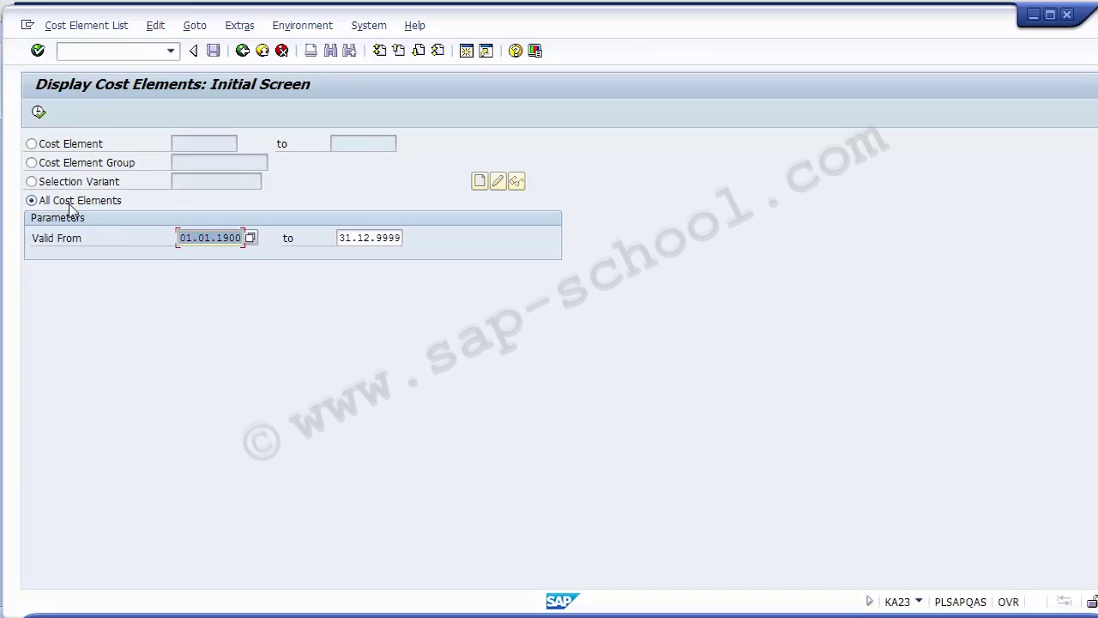
# Set the start of the validity period to 01.12.2014, keeping All Cost Elements selected.
pyautogui.click(213, 238)
pyautogui.click(367, 241)
pyautogui.click(236, 237)
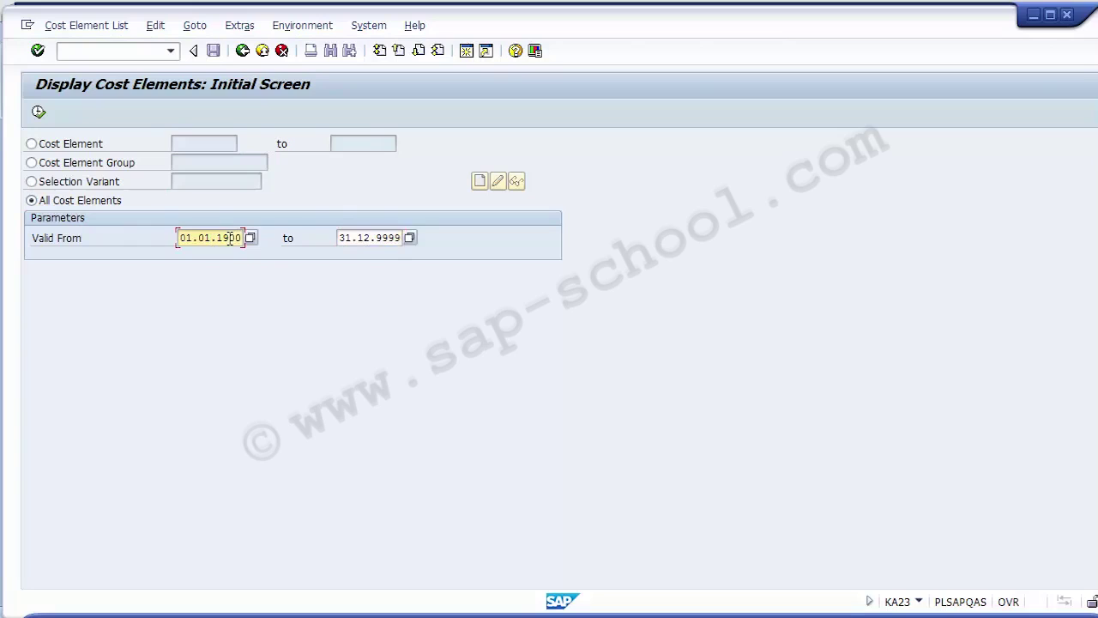
pyautogui.click(384, 237)
pyautogui.click(237, 237)
pyautogui.click(208, 237)
pyautogui.write('4.2010')
pyautogui.press('BackSpace')
pyautogui.write('4')
pyautogui.click(206, 241)
pyautogui.write('12')
pyautogui.click(67, 202)
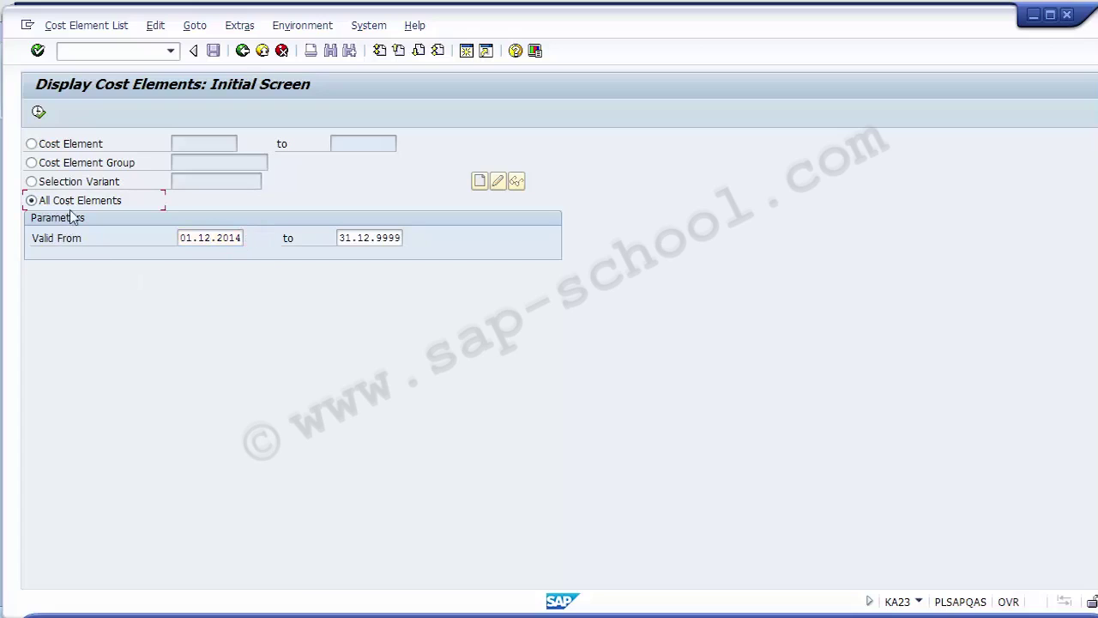
# Set the end of the validity period to 31.12.2014.
pyautogui.click(184, 238)
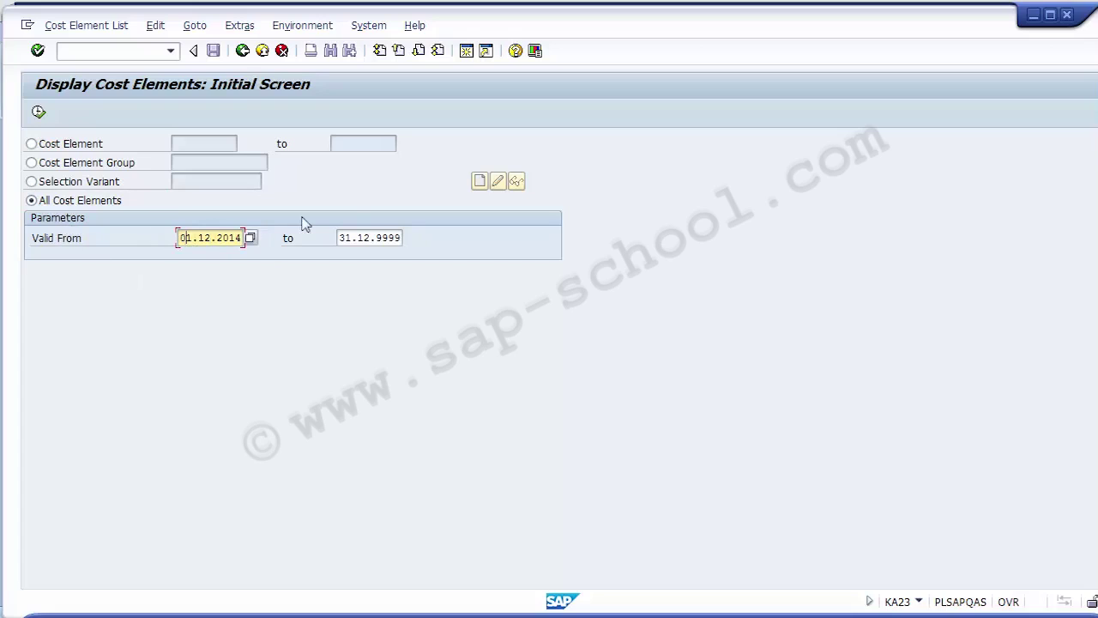
pyautogui.click(362, 242)
pyautogui.hotkey('shift', 'Home')
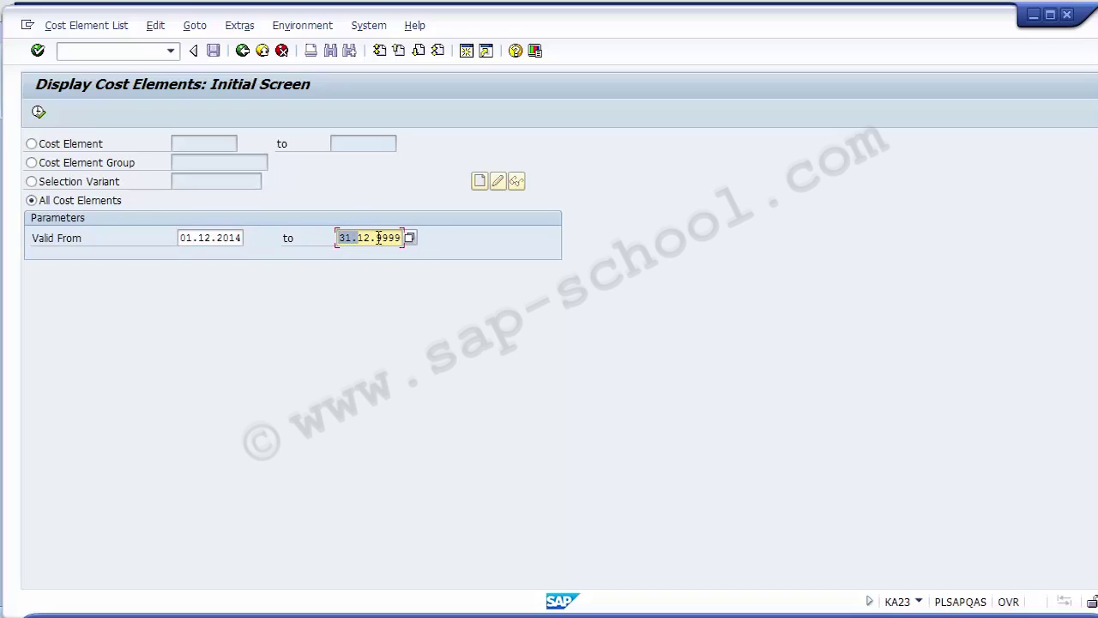
pyautogui.moveTo(379, 238); pyautogui.dragTo(408, 237)
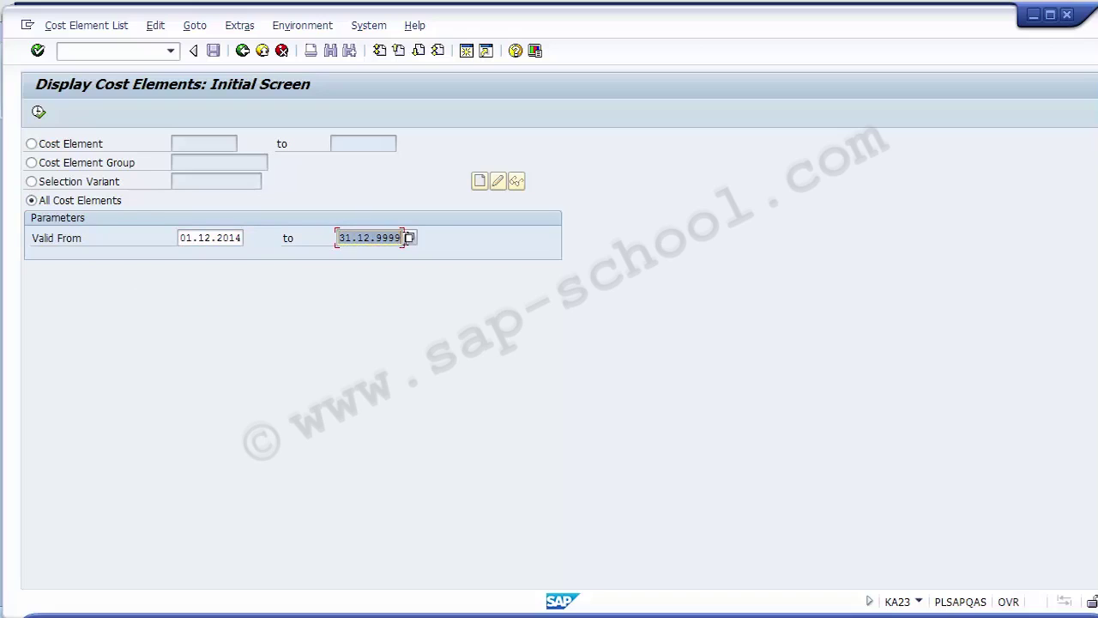
pyautogui.click(377, 238)
pyautogui.write('2014')
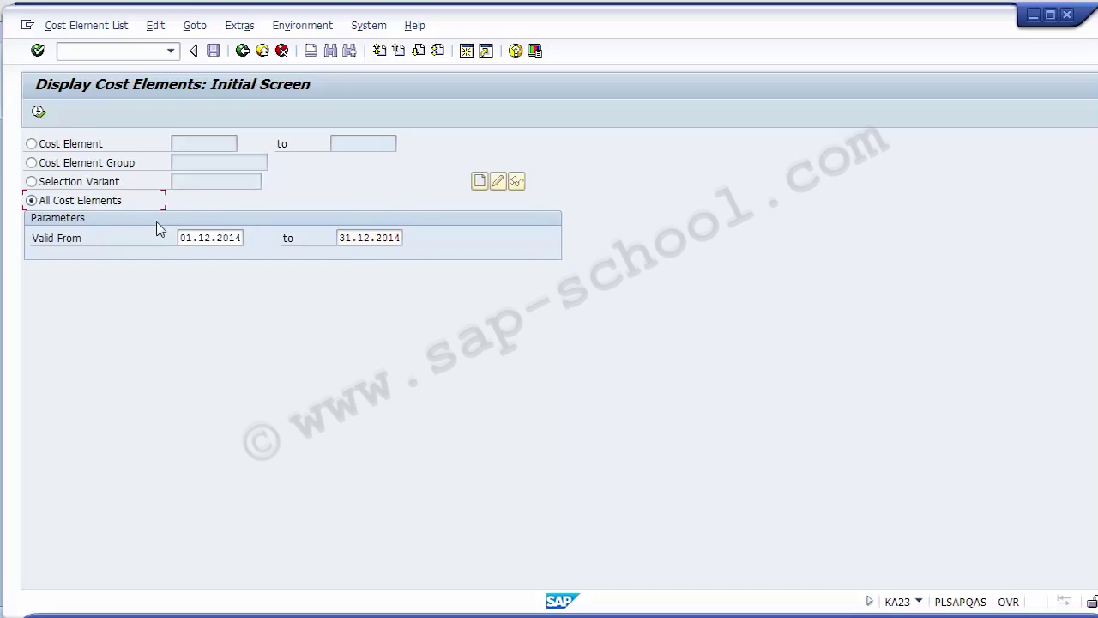
# Review both validity dates and run the master data list of all cost elements.
pyautogui.click(187, 238)
pyautogui.click(354, 238)
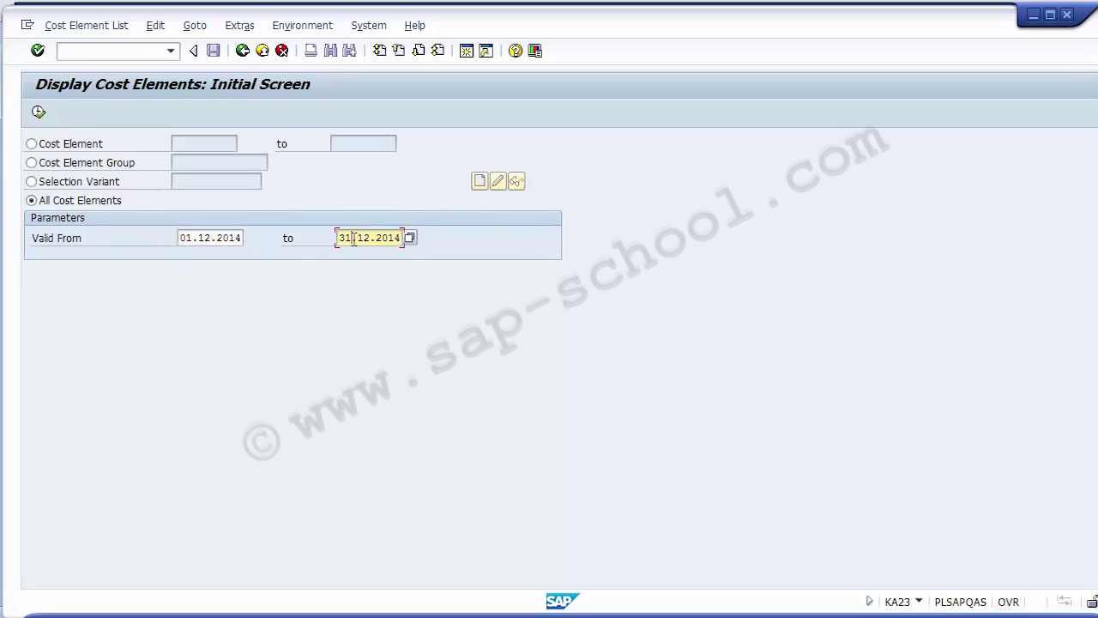
pyautogui.click(219, 237)
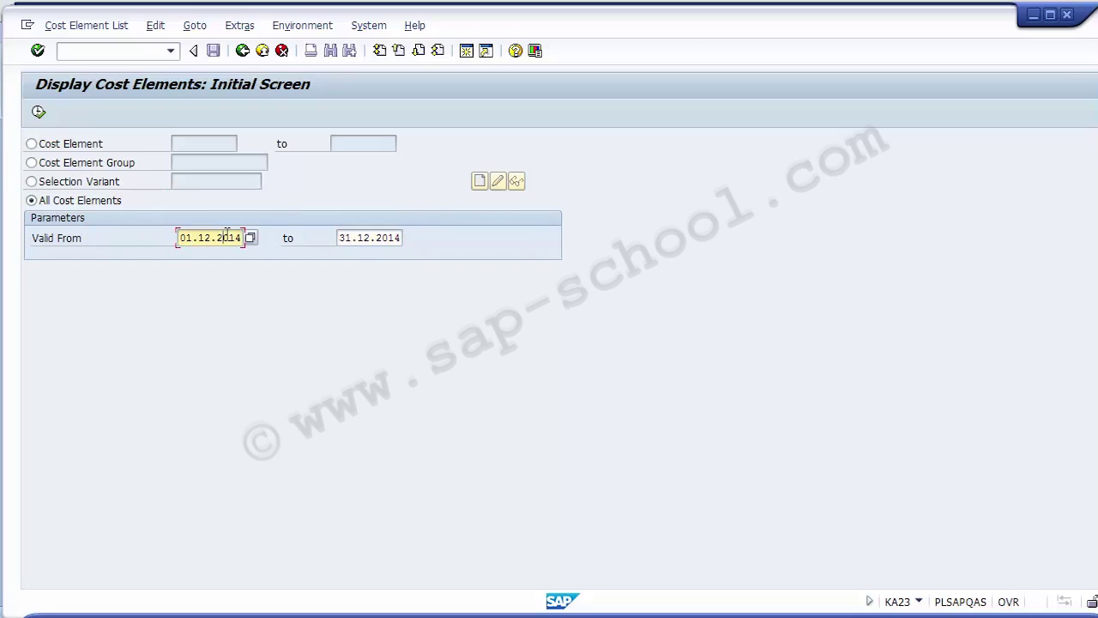
pyautogui.click(38, 112)
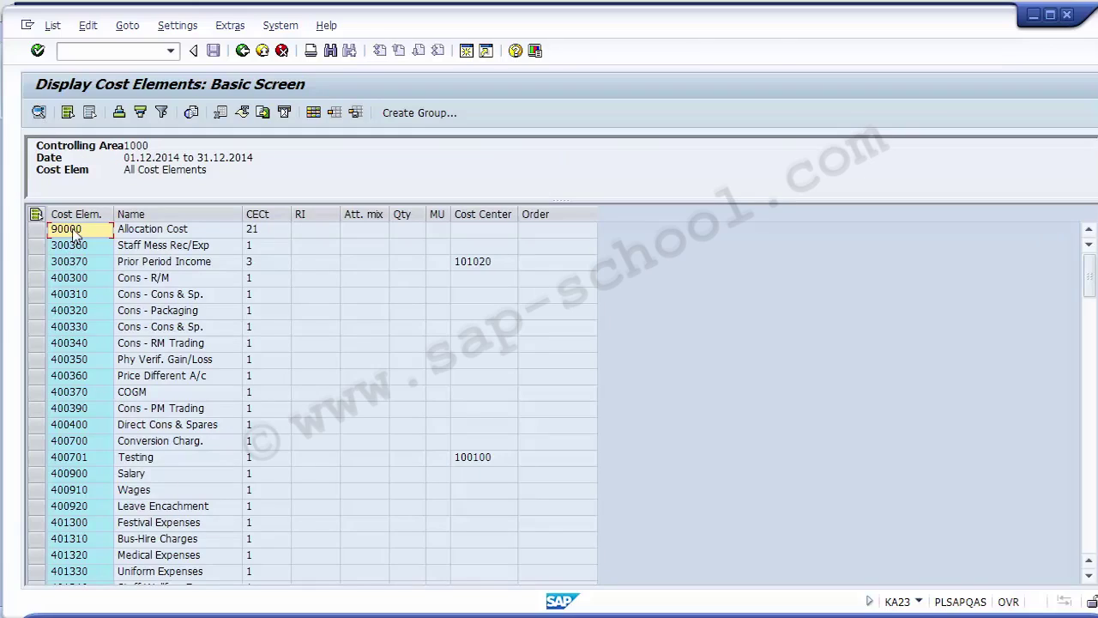
# Check the validity period in the report header against the Allocation Cost element in the first row.
pyautogui.click(126, 236)
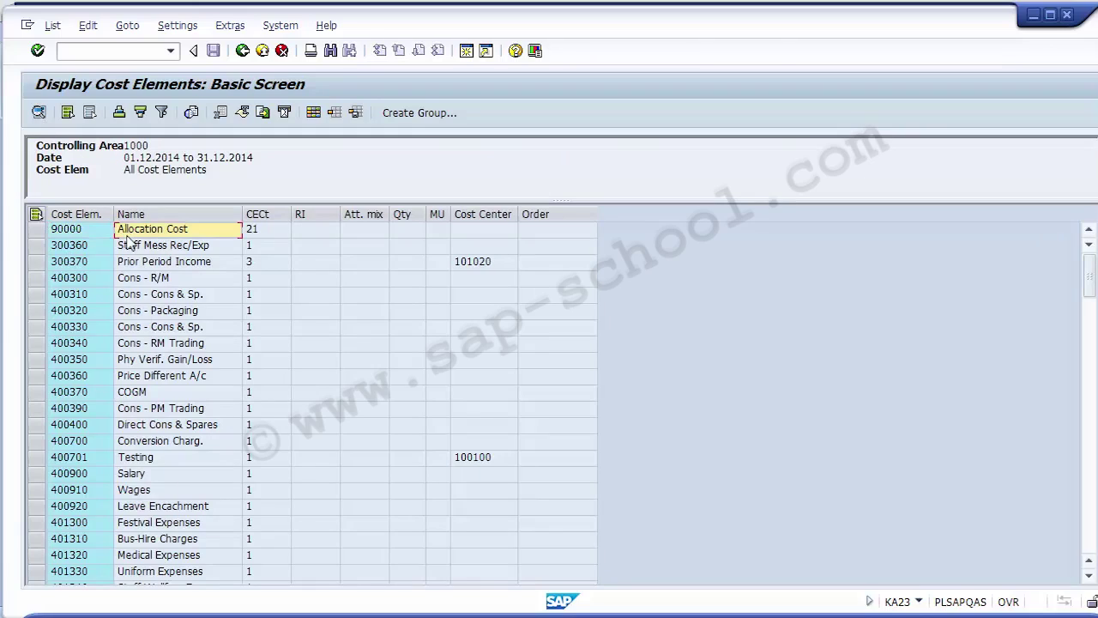
pyautogui.click(132, 160)
pyautogui.moveTo(125, 157); pyautogui.dragTo(252, 157)
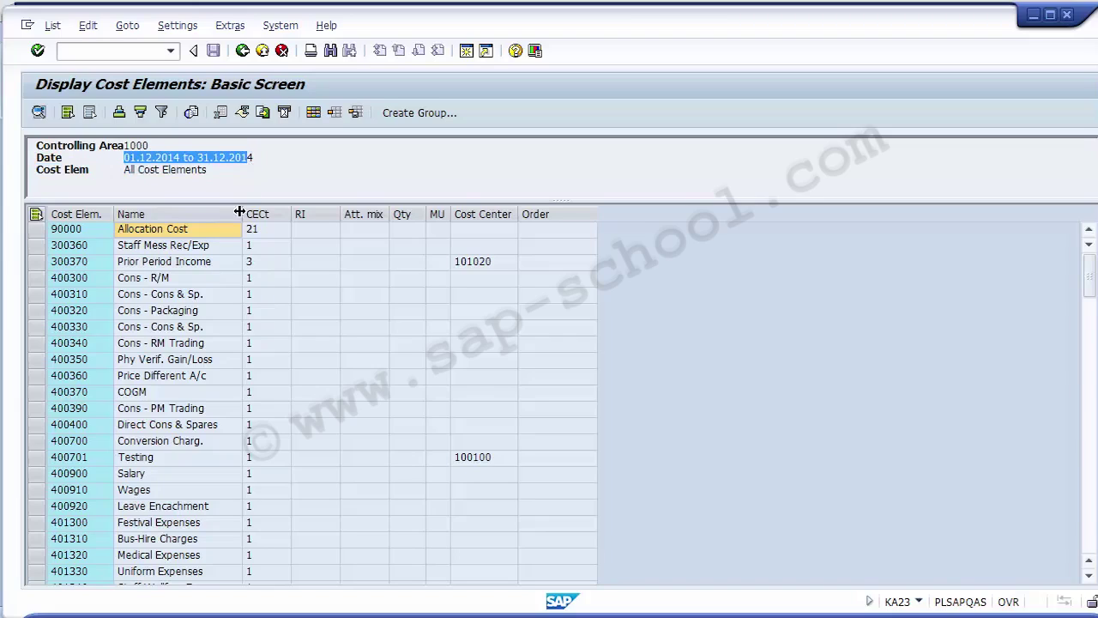
pyautogui.click(83, 232)
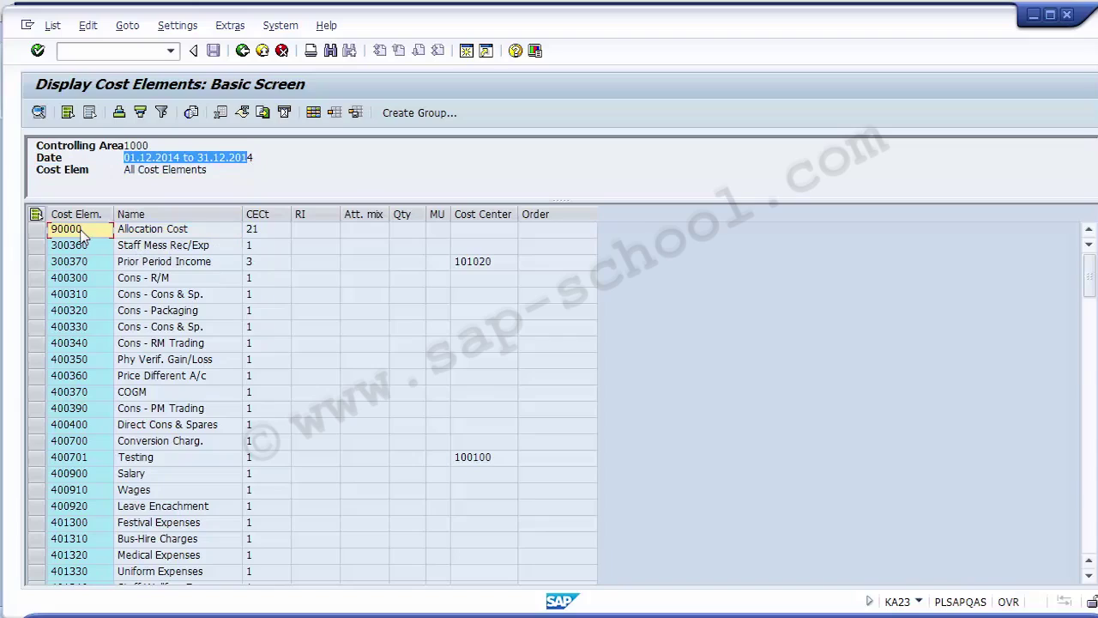
# Examine the category, cost center and other columns of Prior Period Income and the neighbouring cost elements.
pyautogui.press('Down')
pyautogui.press('Down')
pyautogui.press('Right')
pyautogui.press('Right')
pyautogui.press('Right')
pyautogui.press('Right')
pyautogui.press('Right')
pyautogui.press('Right')
pyautogui.press('Down')
pyautogui.press('Left')
pyautogui.press('Left')
pyautogui.press('Left')
pyautogui.press('Left')
pyautogui.press('Left')
pyautogui.press('Left')
pyautogui.press('Left')
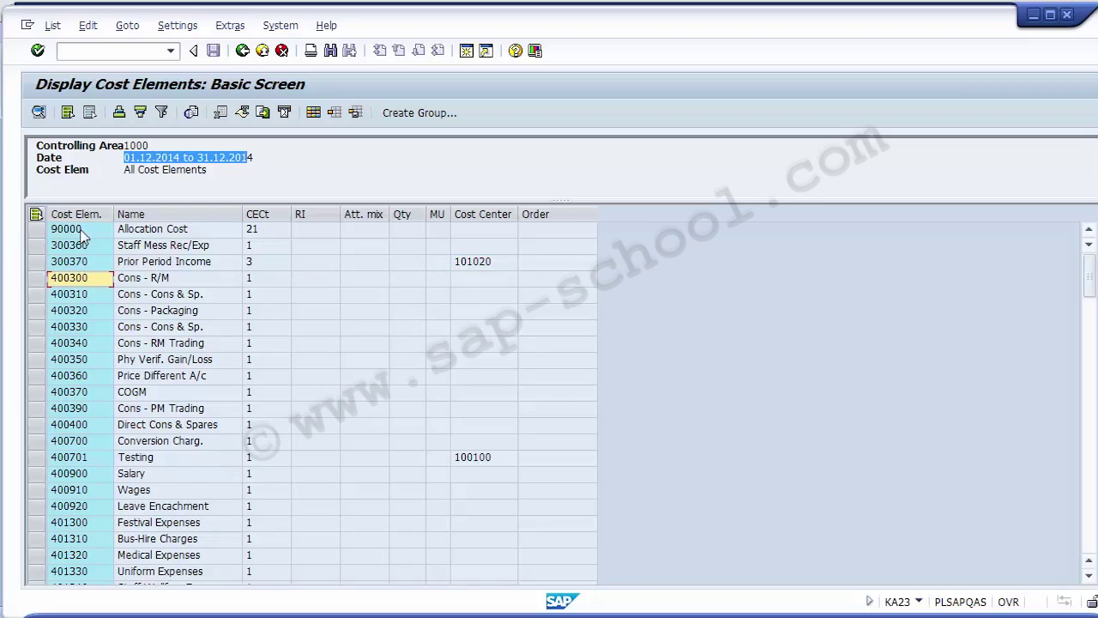
# Look through the rest of the cost element list, then return to the selection screen and check both validity dates.
pyautogui.press('pagedown')
pyautogui.press('pagedown')
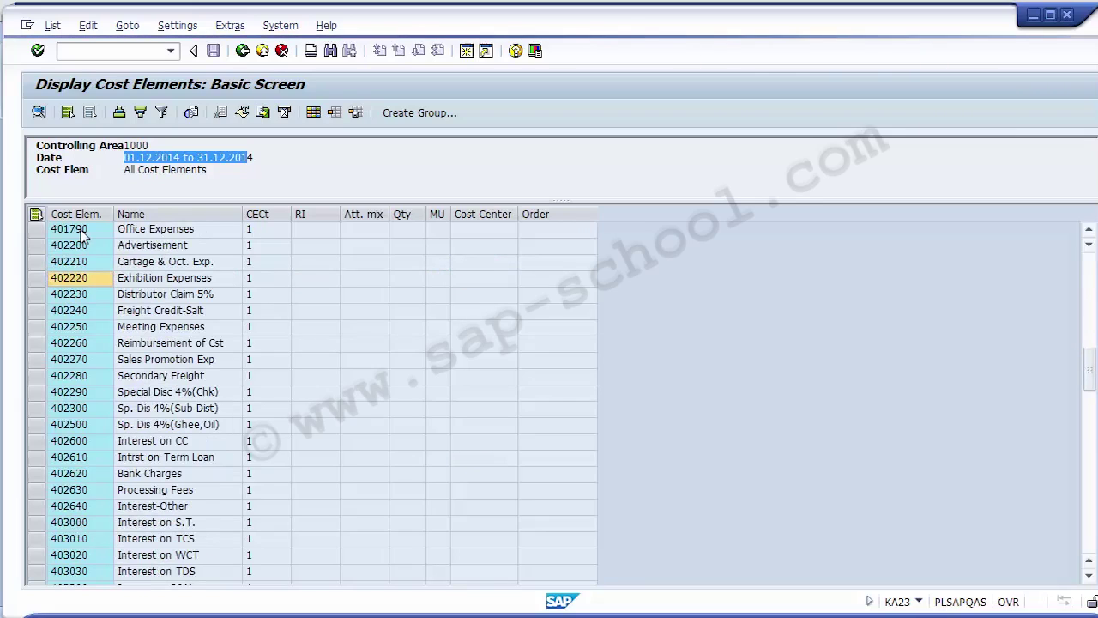
pyautogui.press('pagedown')
pyautogui.press('pagedown')
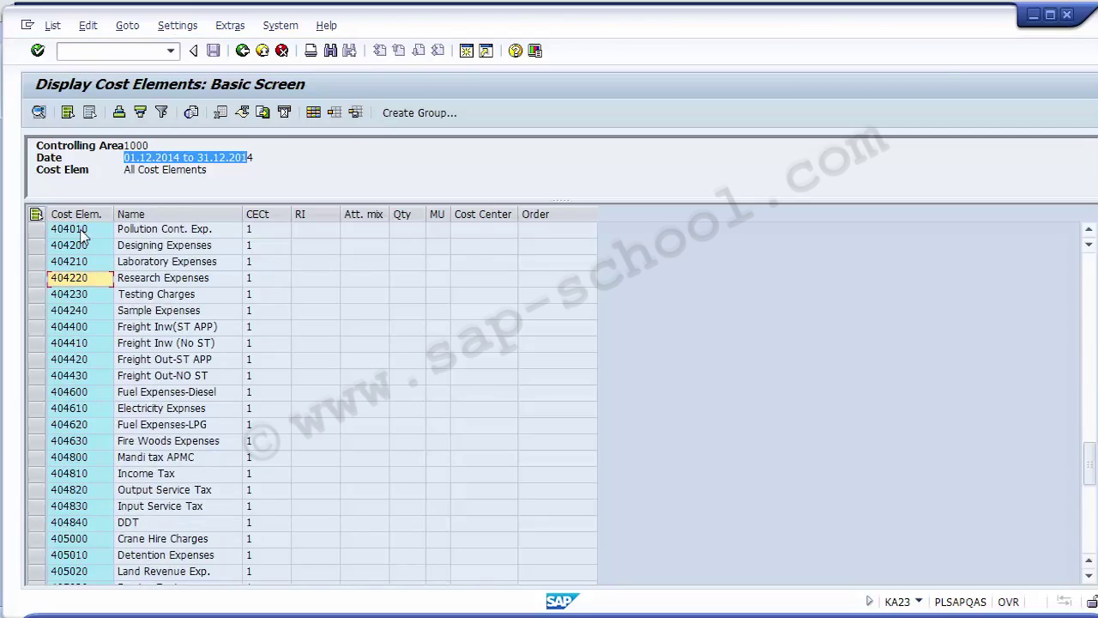
pyautogui.click(243, 51)
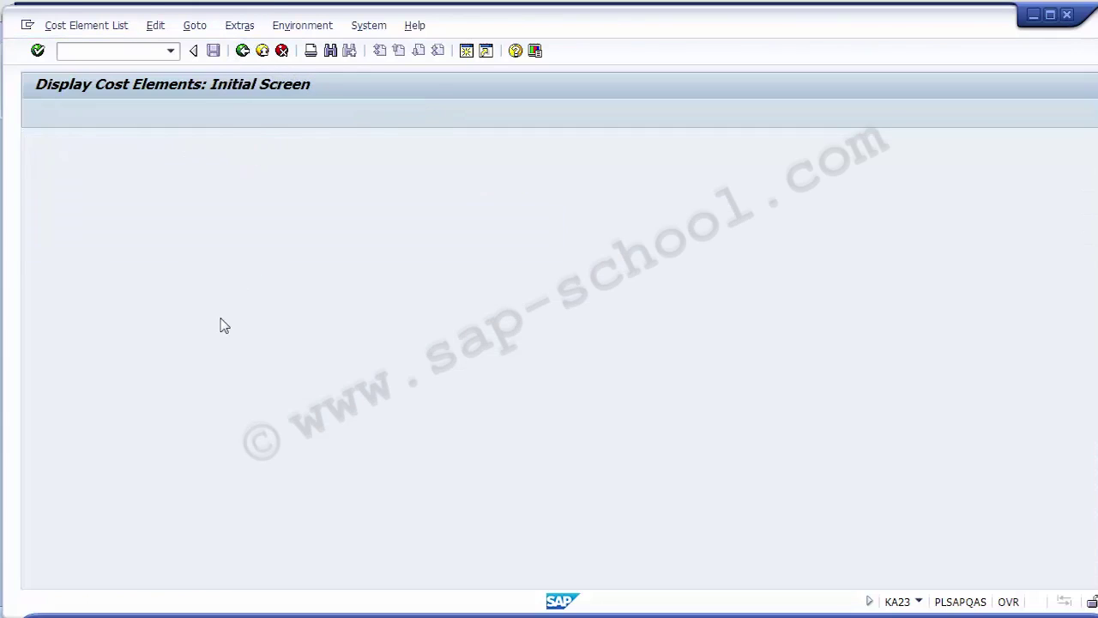
pyautogui.click(199, 239)
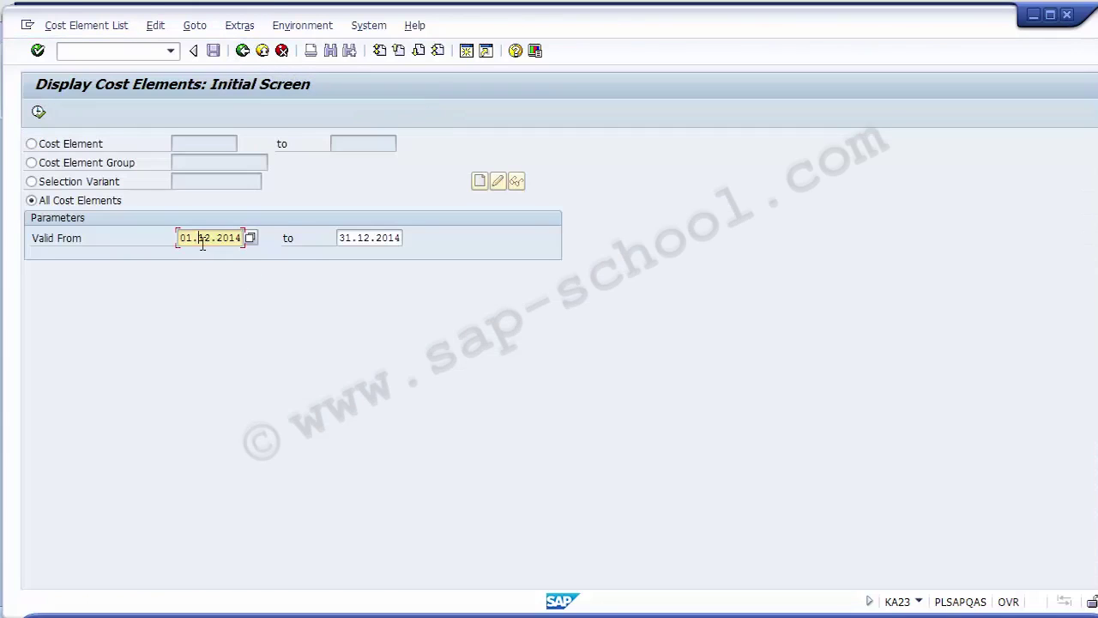
pyautogui.click(366, 237)
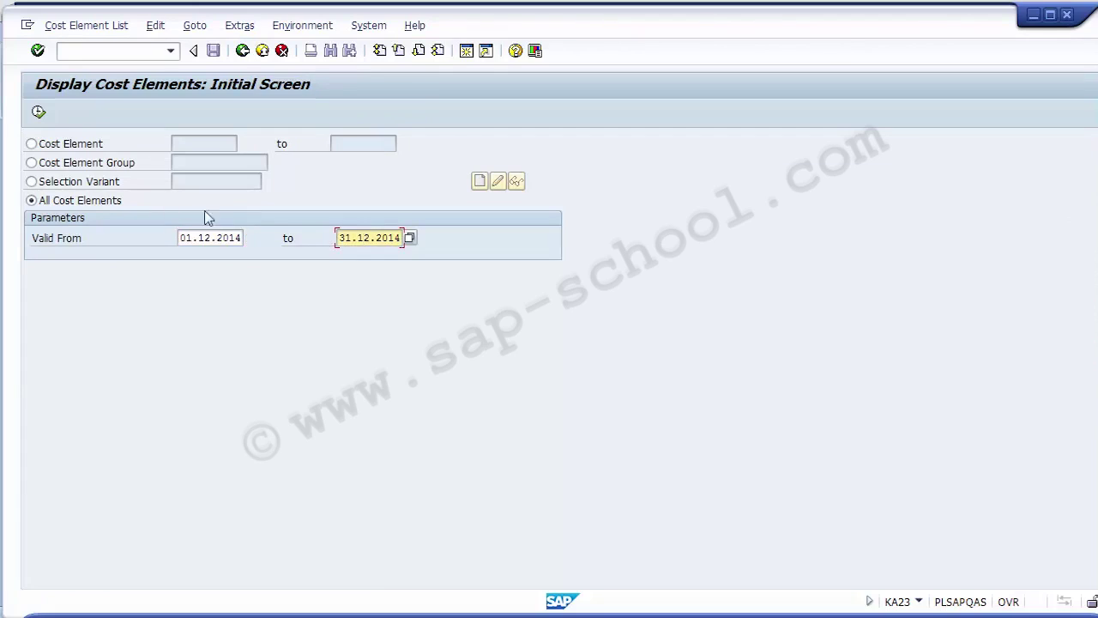
# Switch the selection to a cost element range and set its start to 300360.
pyautogui.click(59, 146)
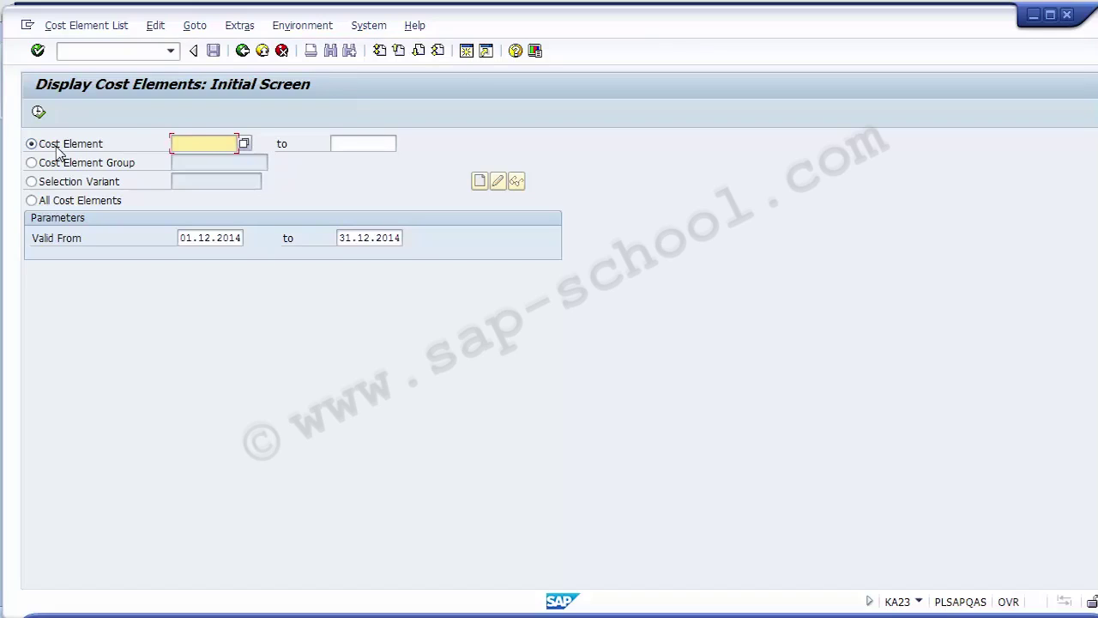
pyautogui.press('Down')
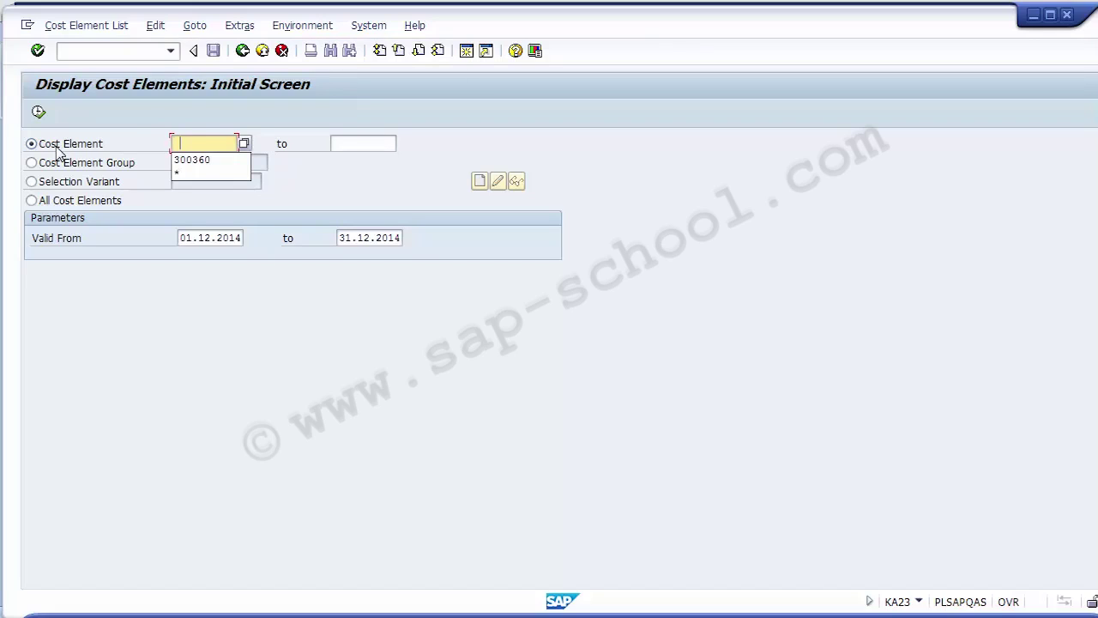
pyautogui.press('Down')
pyautogui.press('Return')
pyautogui.press('Tab')
# Set the end of the cost element range to 300399.
pyautogui.press('Down')
pyautogui.press('Down')
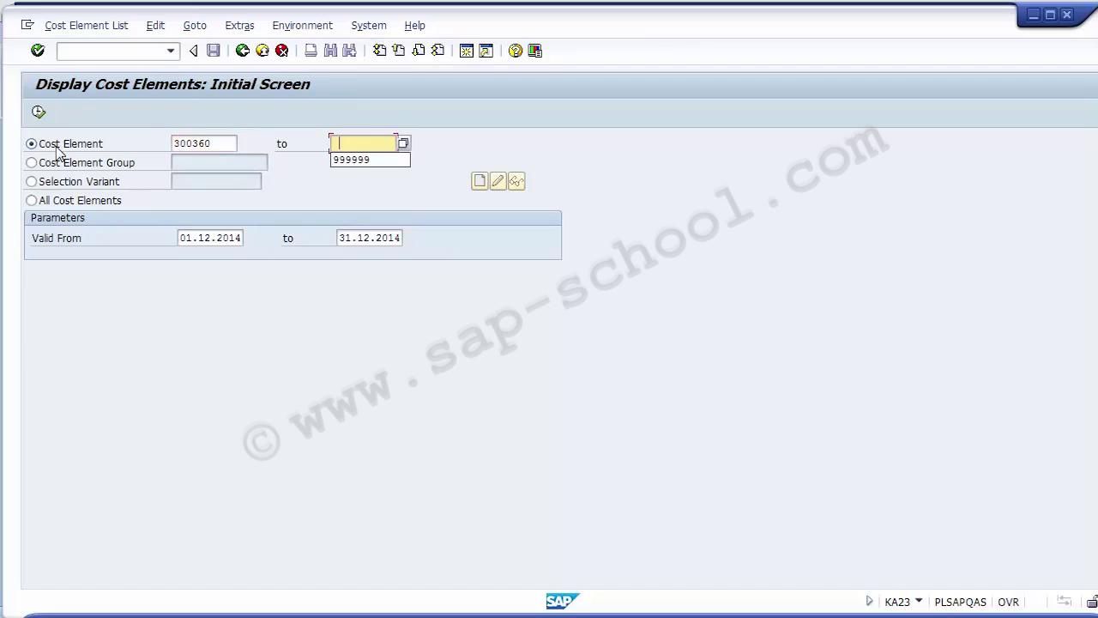
pyautogui.press('Return')
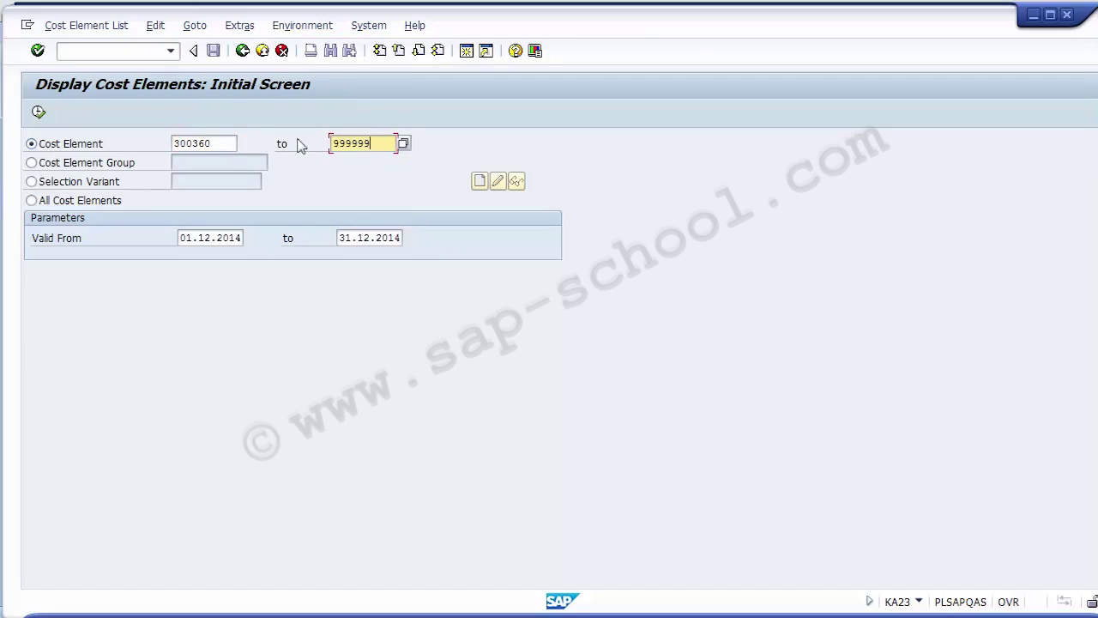
pyautogui.press('BackSpace')
pyautogui.press('BackSpace')
pyautogui.press('BackSpace')
pyautogui.press('BackSpace')
pyautogui.press('BackSpace')
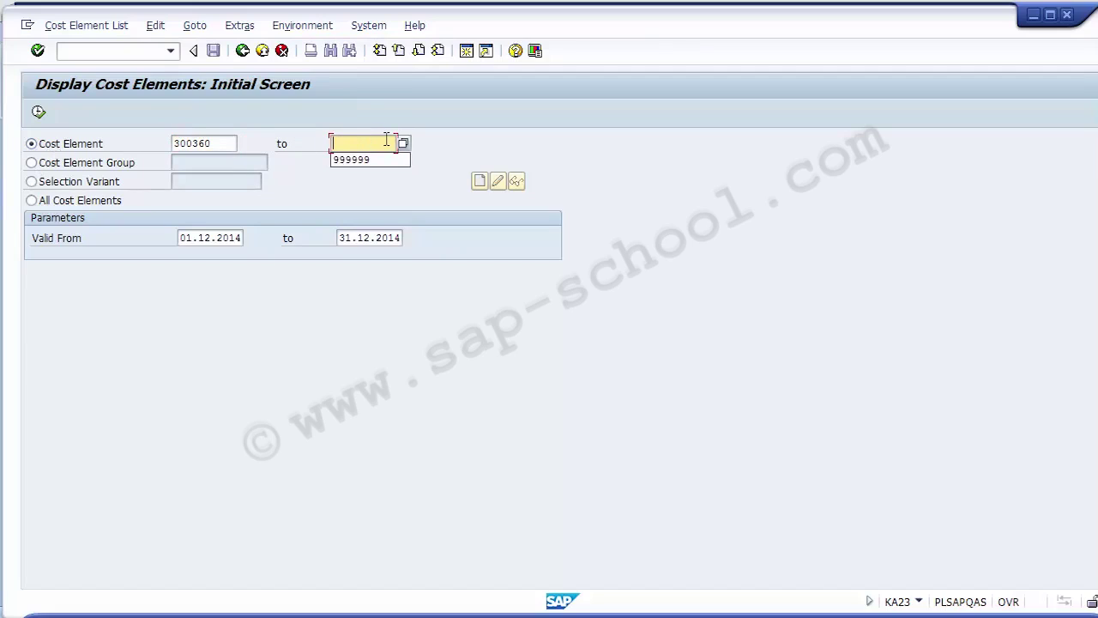
pyautogui.write('300399')
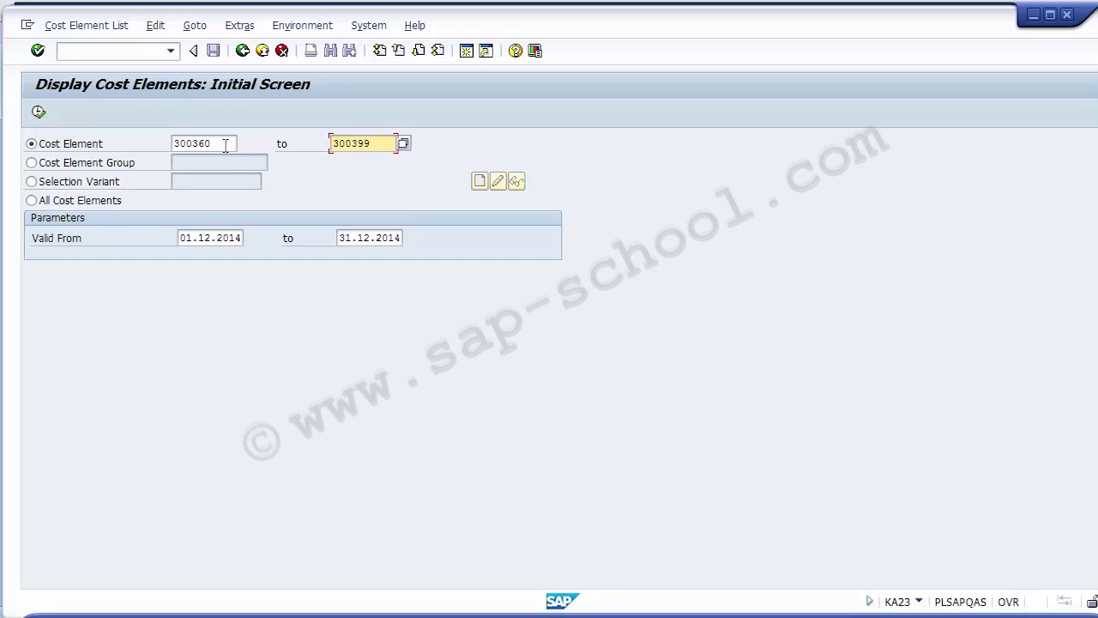
# Review both ends of the cost element range and run the master data list for it.
pyautogui.moveTo(219, 144); pyautogui.dragTo(191, 144)
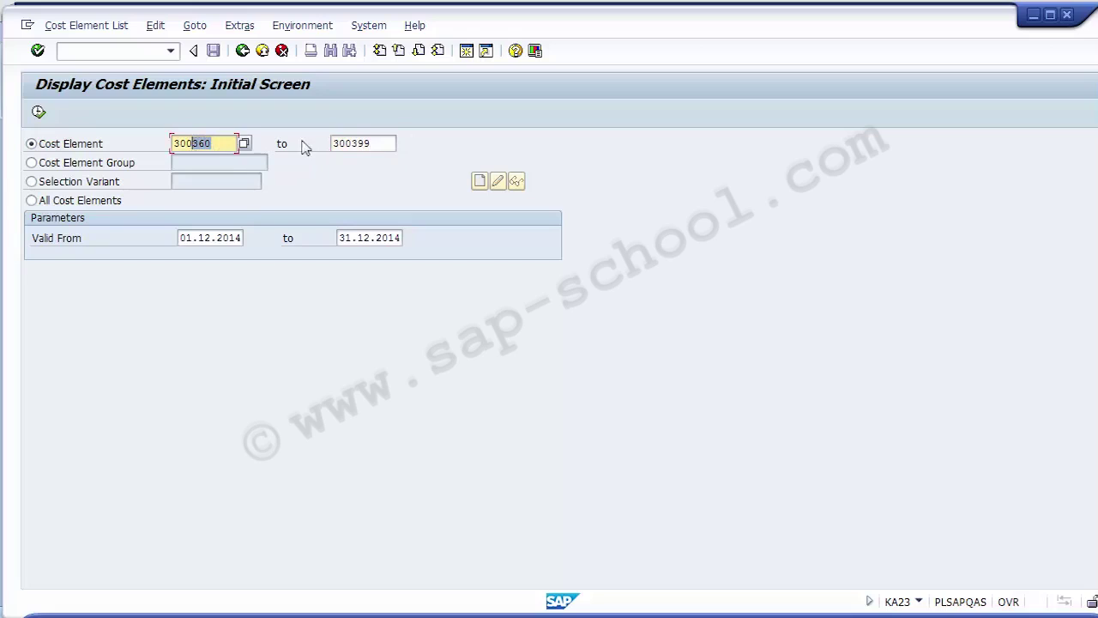
pyautogui.moveTo(377, 144); pyautogui.dragTo(356, 145)
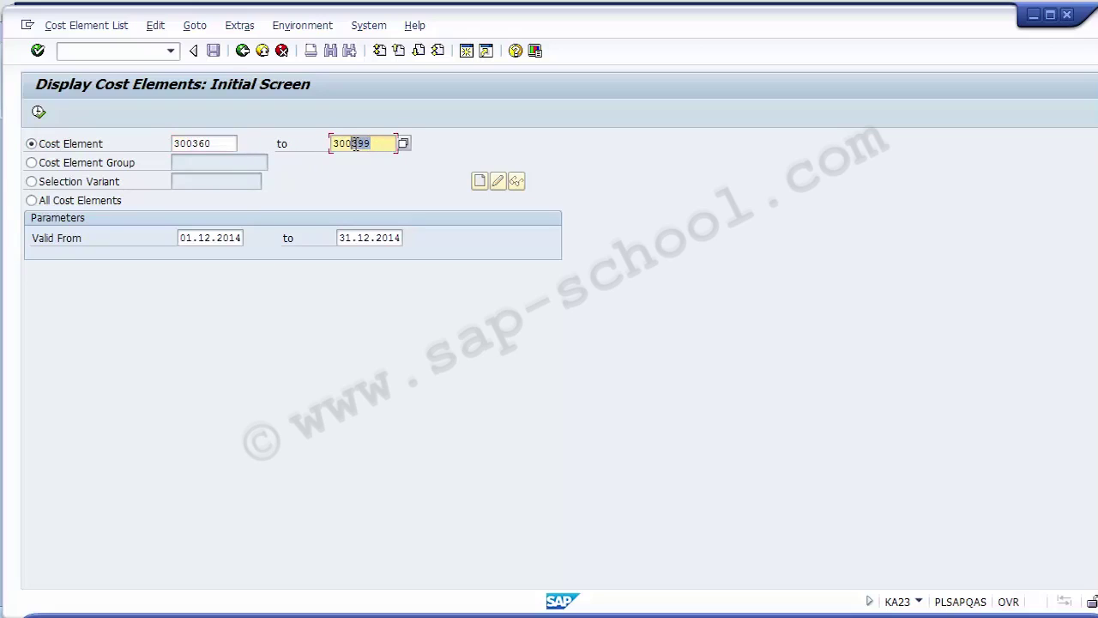
pyautogui.click(352, 144)
pyautogui.moveTo(382, 143); pyautogui.dragTo(334, 143)
pyautogui.click(209, 144)
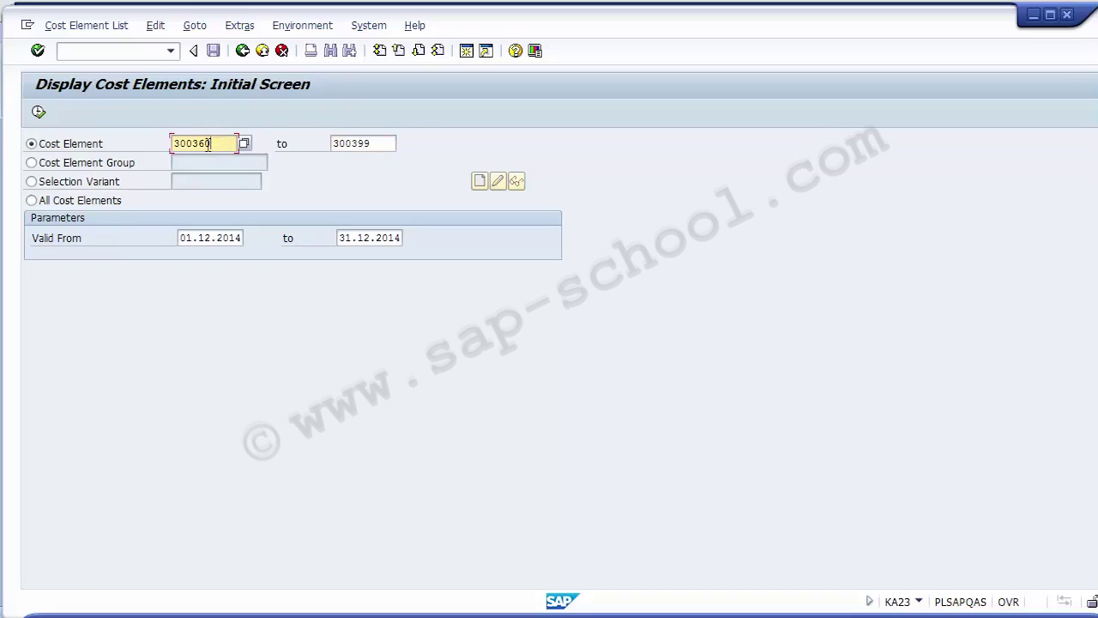
pyautogui.moveTo(209, 144); pyautogui.dragTo(196, 144)
pyautogui.click(380, 144)
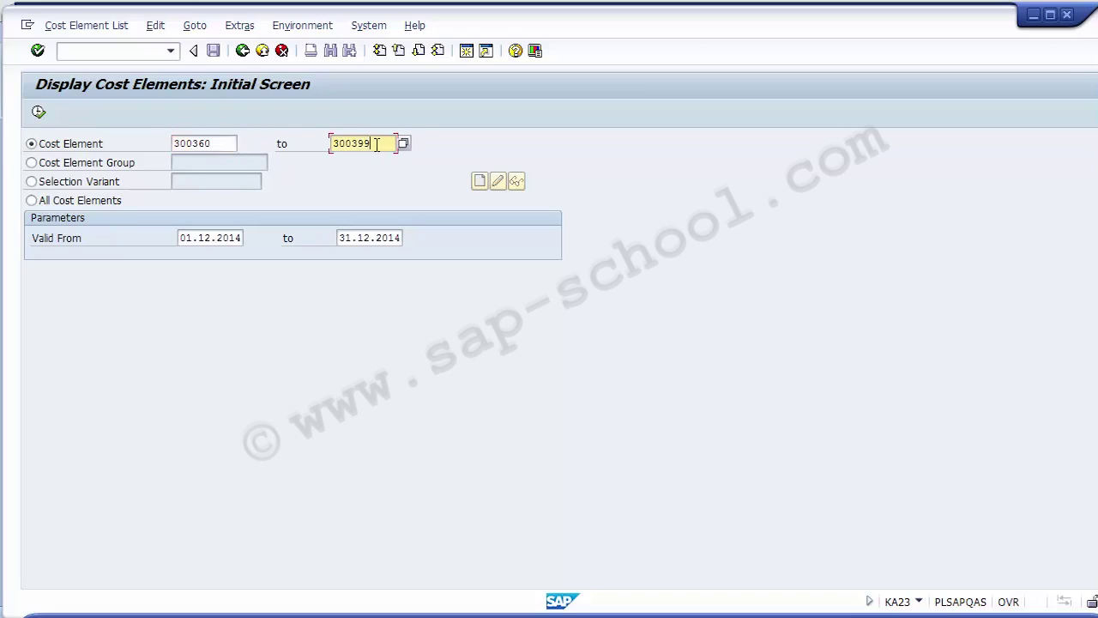
pyautogui.moveTo(379, 143); pyautogui.dragTo(351, 146)
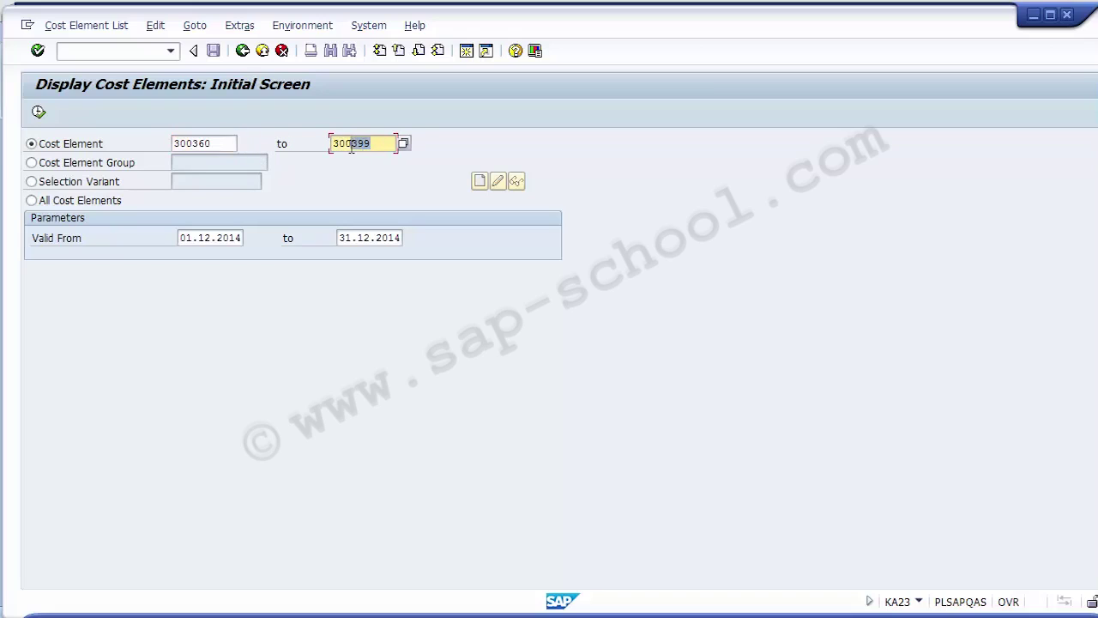
pyautogui.click(227, 142)
pyautogui.click(357, 142)
pyautogui.click(38, 114)
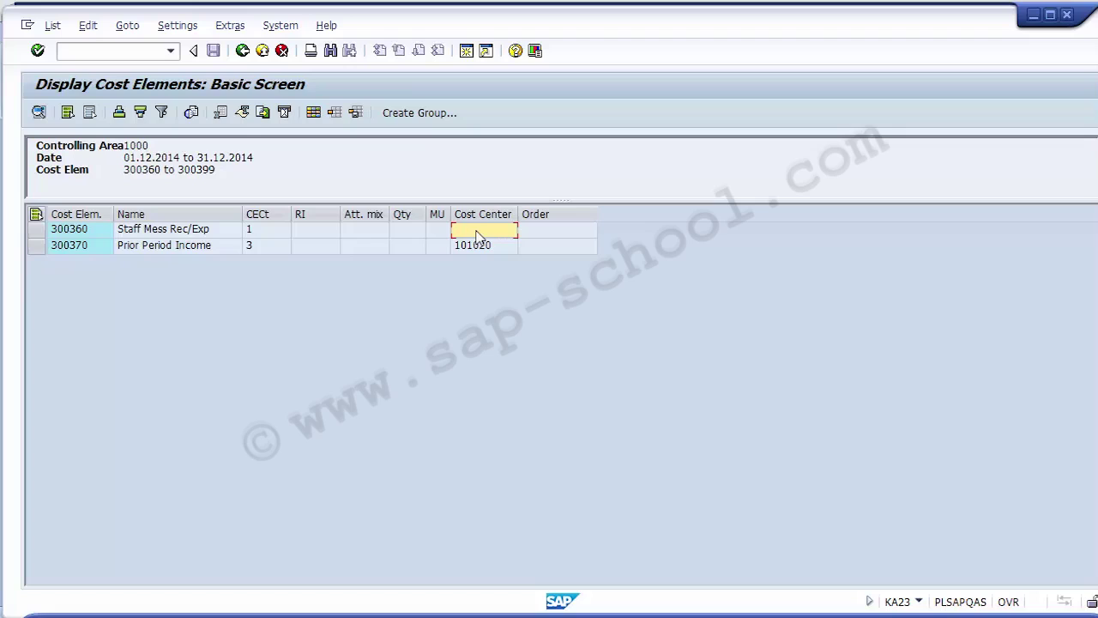
# Return to the selection screen and run the list again for All Cost Elements.
pyautogui.click(244, 51)
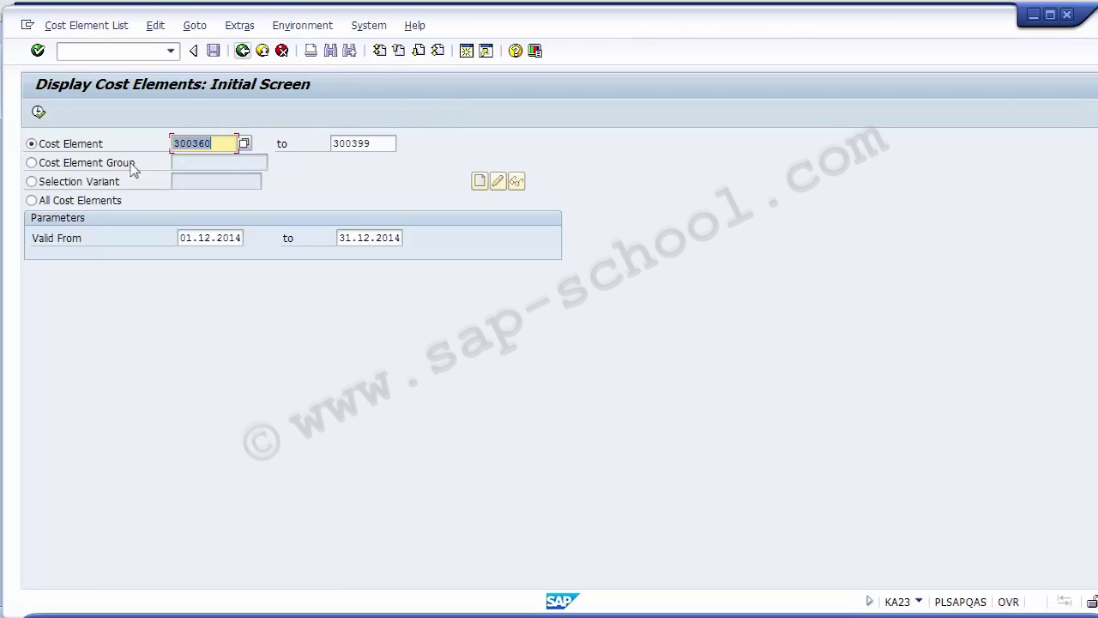
pyautogui.click(32, 201)
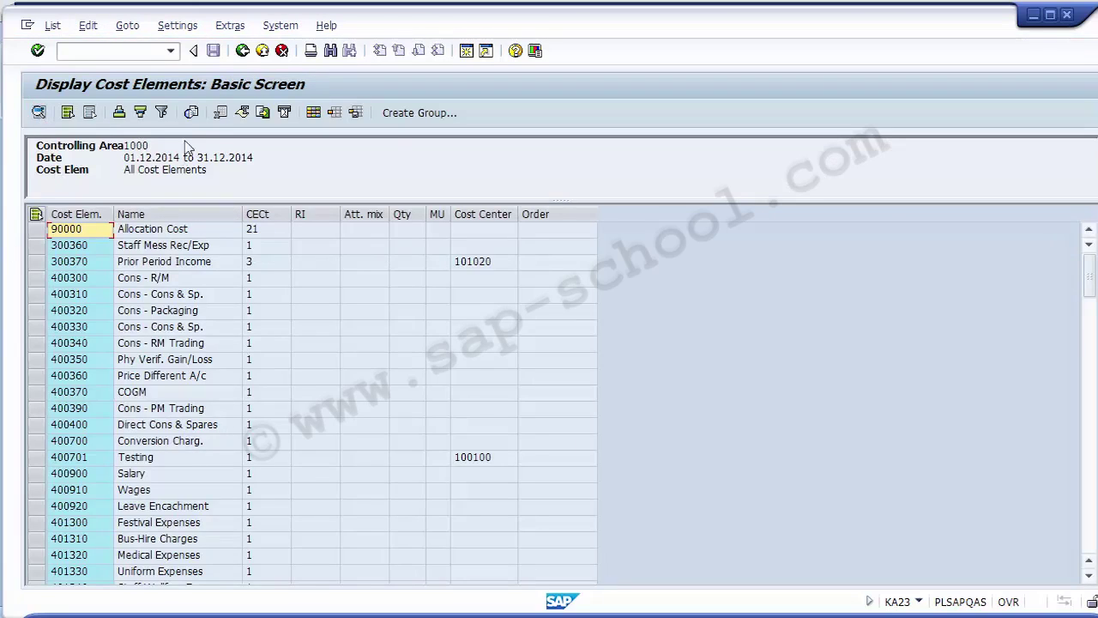
# Try to export the cost element list to a spreadsheet in Excel (in Office 2003 XML Format).
pyautogui.click(220, 114)
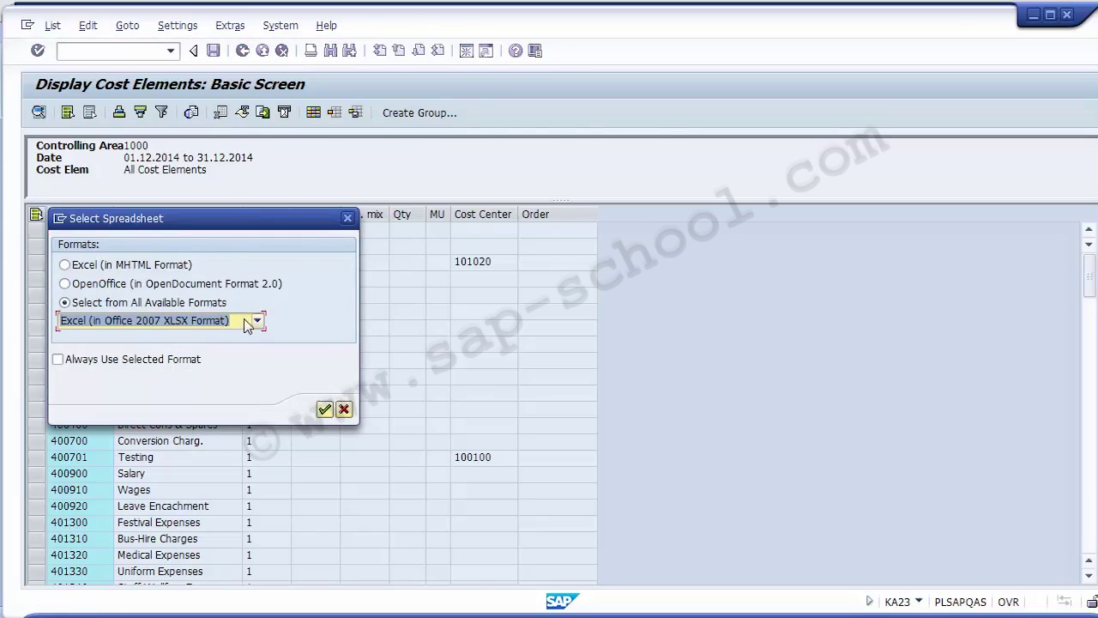
pyautogui.click(257, 321)
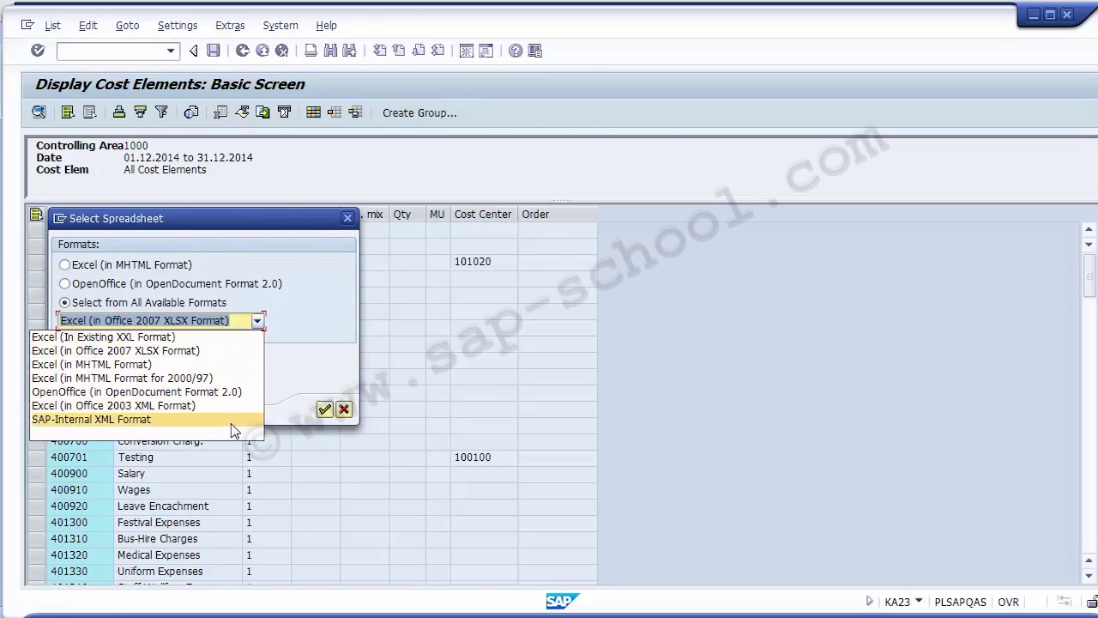
pyautogui.click(214, 407)
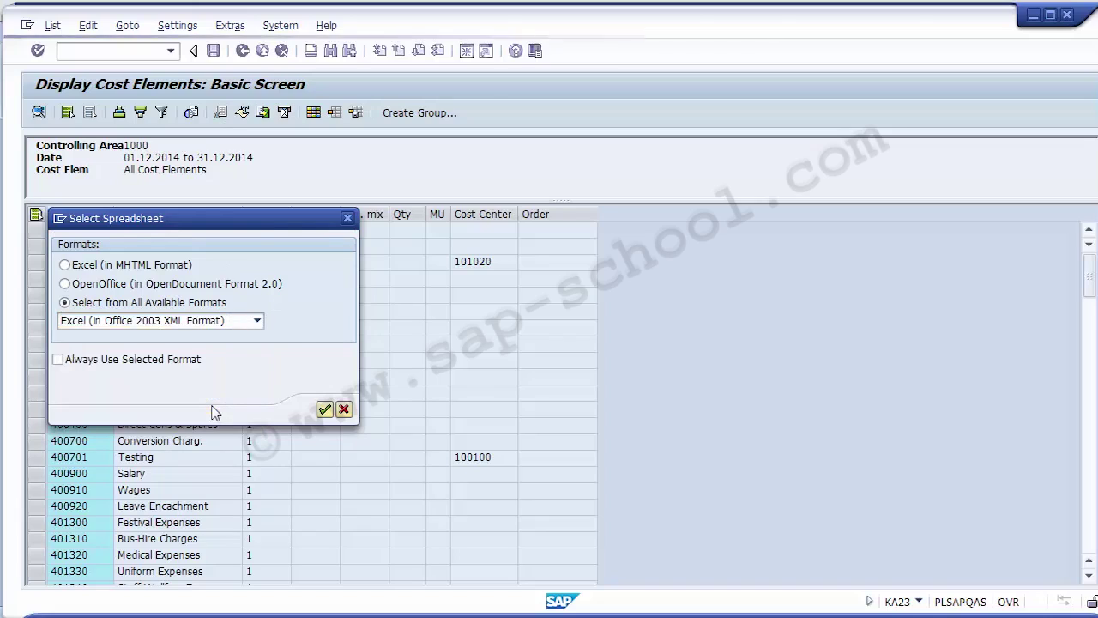
pyautogui.click(324, 410)
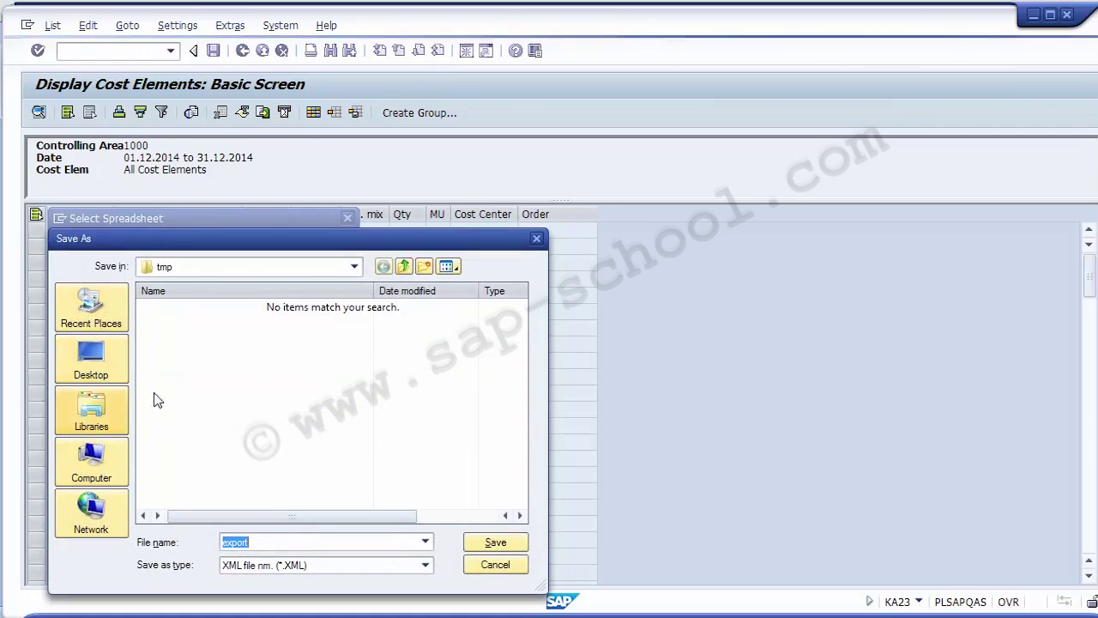
pyautogui.click(269, 546)
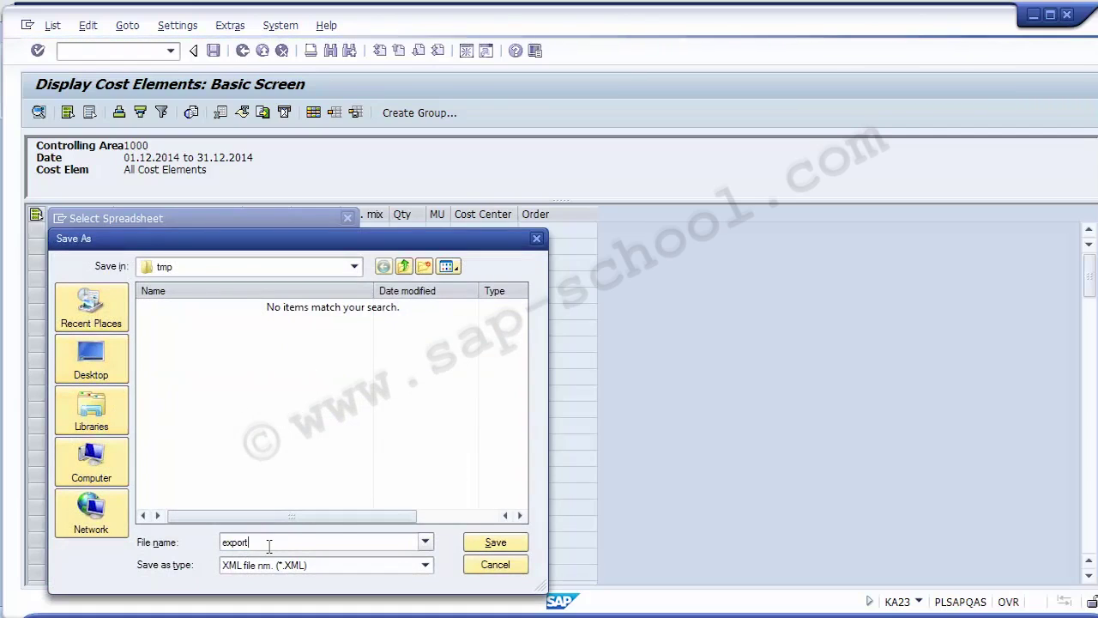
pyautogui.click(495, 564)
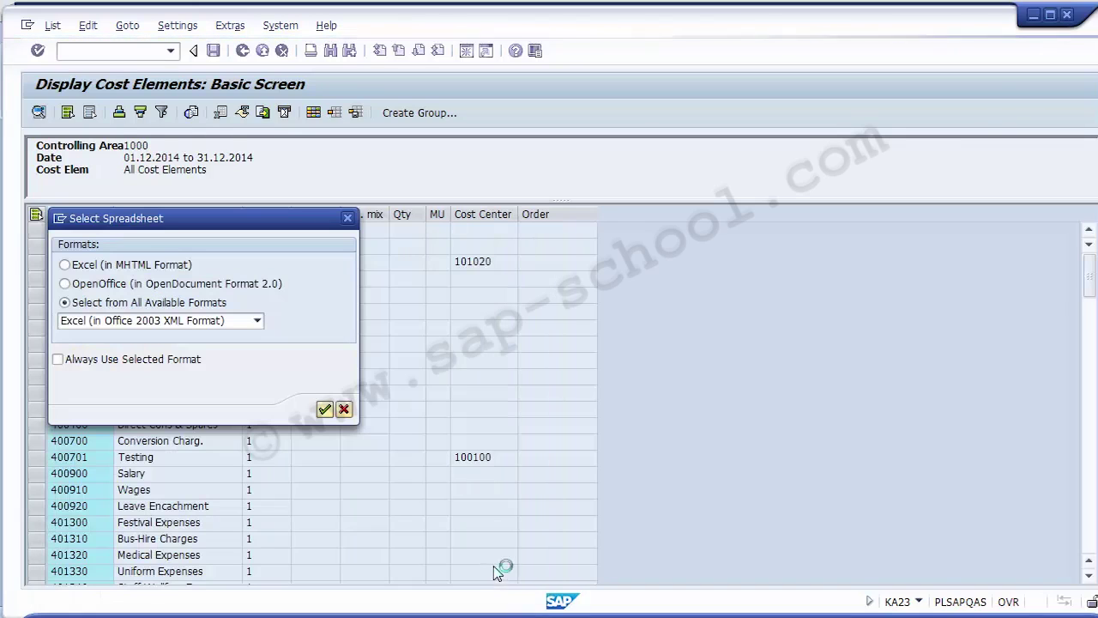
pyautogui.click(344, 409)
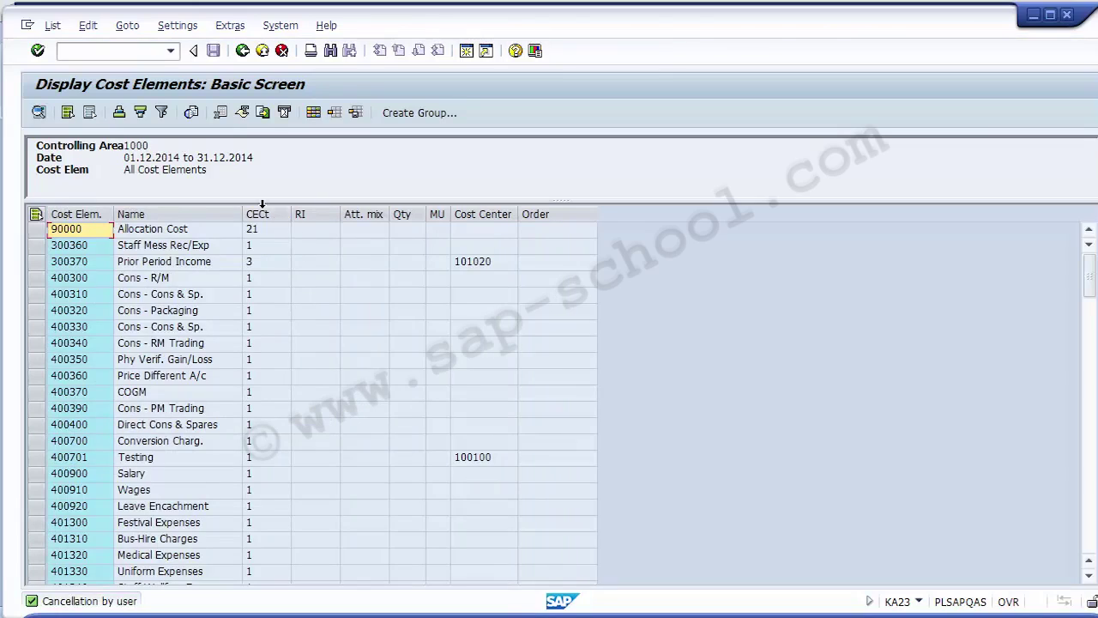
# Export the cost element list as a local file with the In the clipboard format.
pyautogui.click(262, 113)
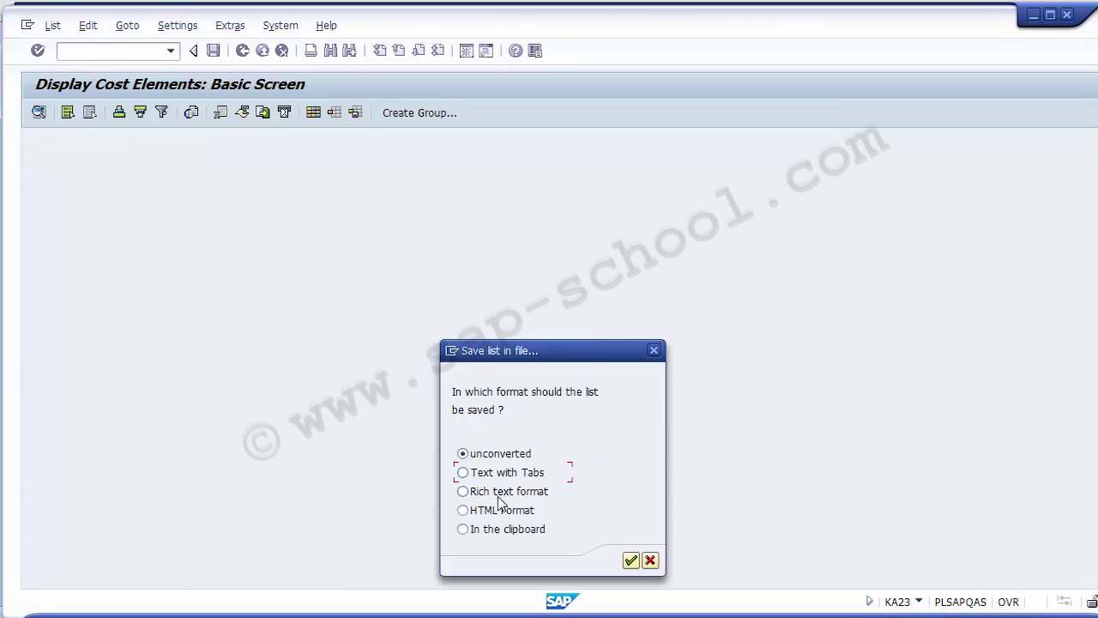
pyautogui.click(499, 530)
pyautogui.click(631, 560)
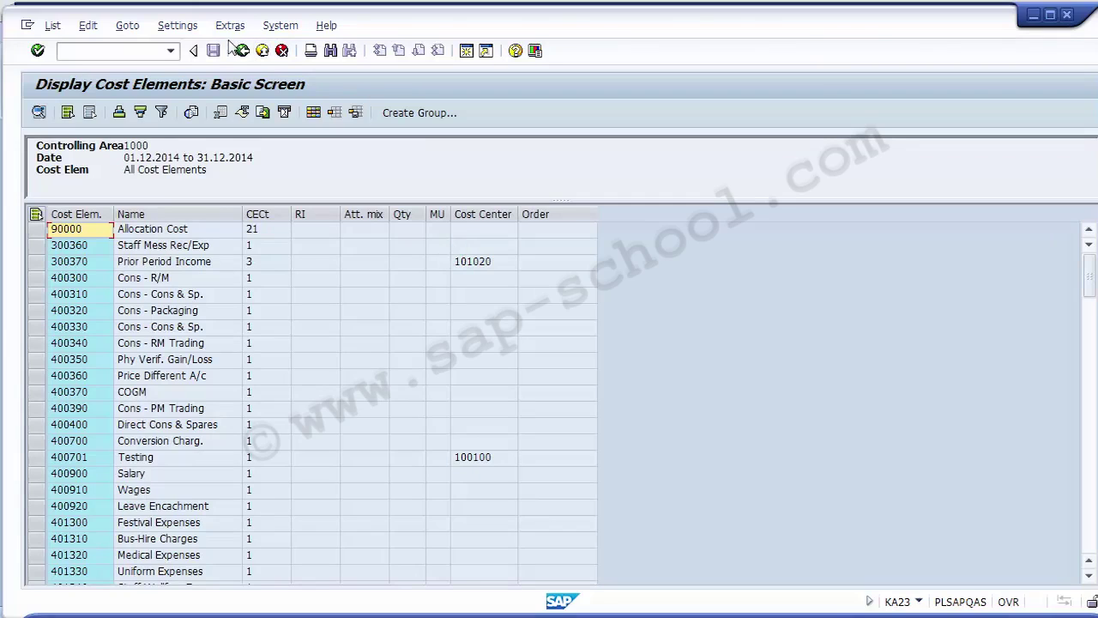
# Exit the master data report, switch to PowerPoint and advance to the Cost Center Accounting - Reports slide.
pyautogui.click(262, 51)
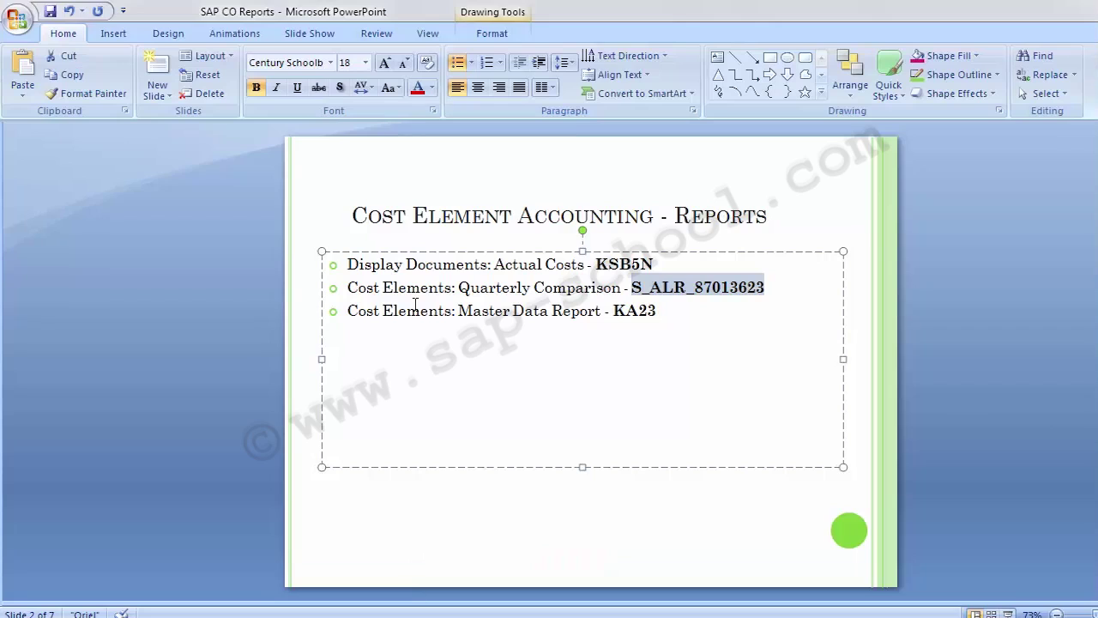
pyautogui.click(242, 297)
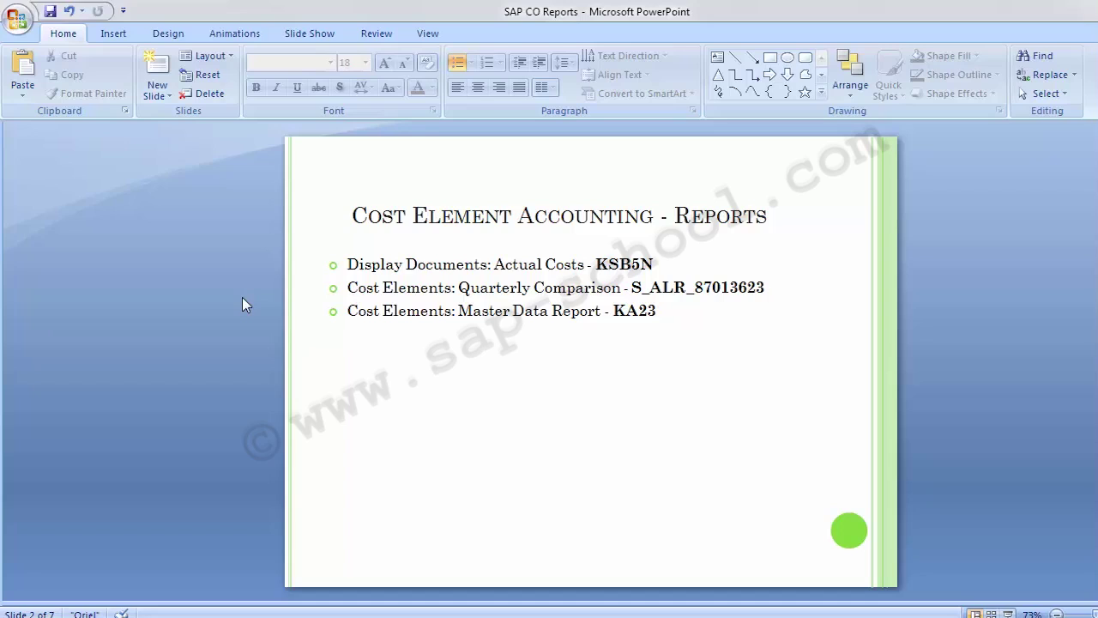
pyautogui.press('pagedown')
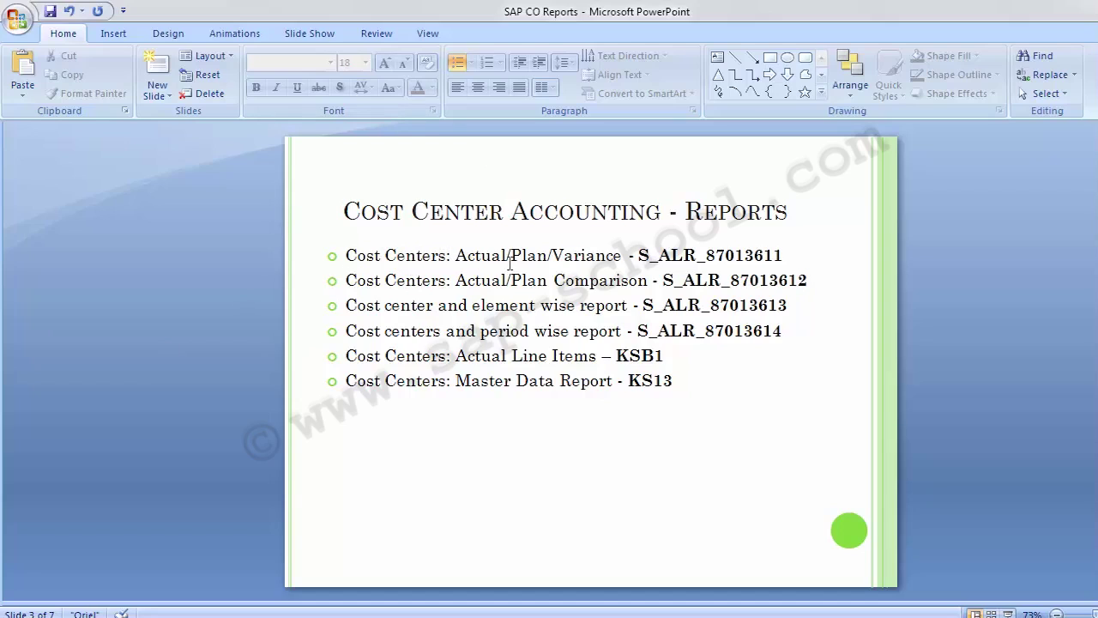
# Copy the transaction code S_ALR_87013611 from the slide, switch to SAP, leave the cost element screen and open that transaction.
pyautogui.click(644, 254)
pyautogui.moveTo(689, 254); pyautogui.dragTo(787, 256)
pyautogui.hotkey('ctrl', 'c')
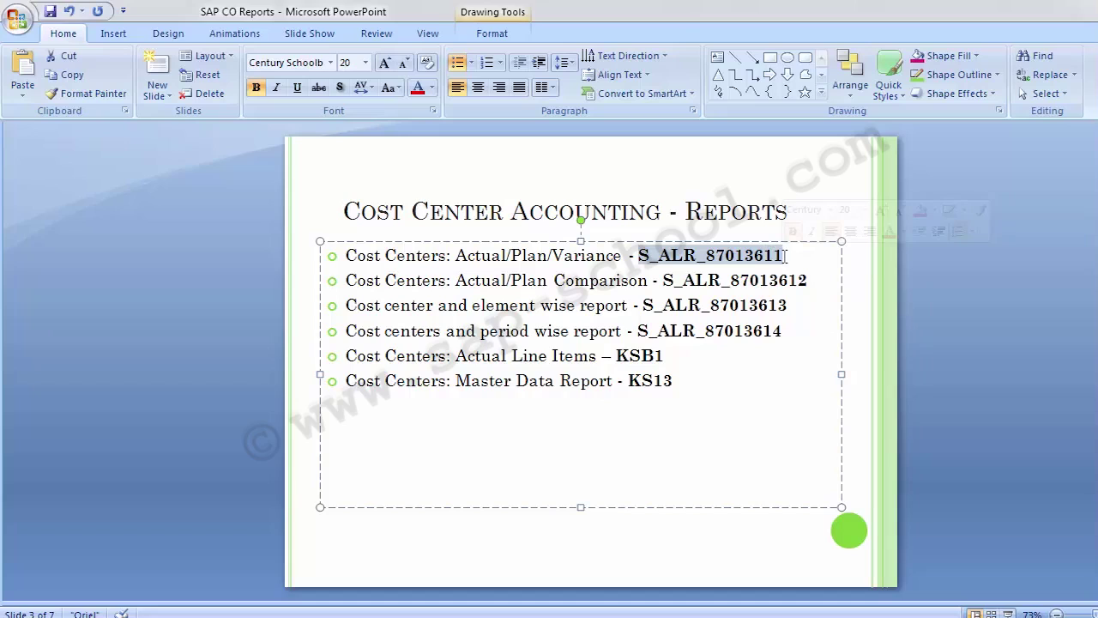
pyautogui.hotkey('alt', 'Tab')
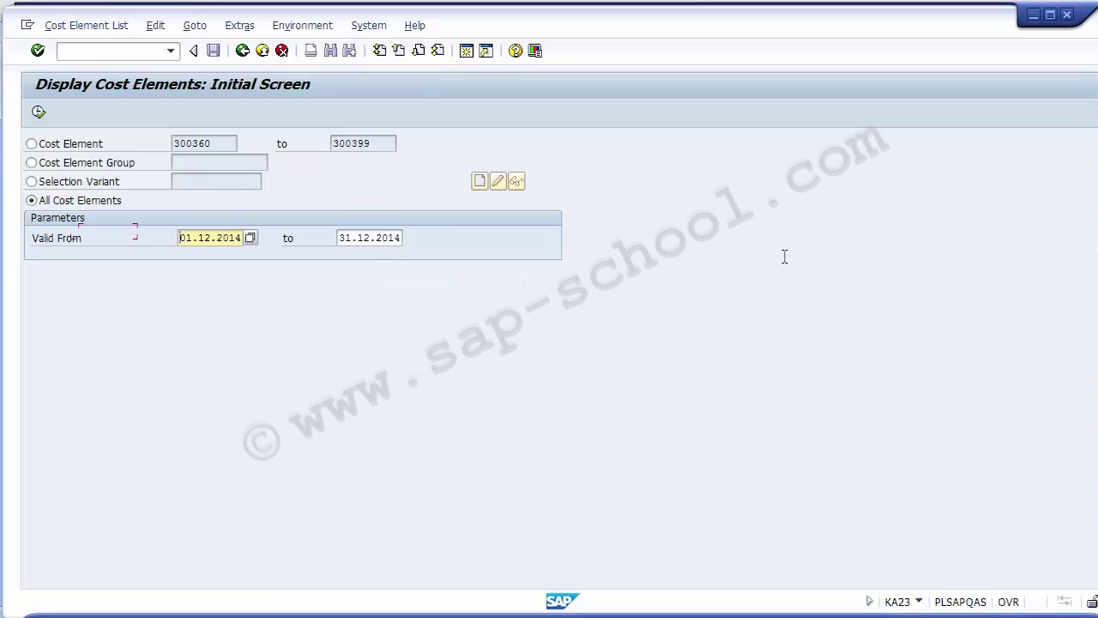
pyautogui.click(265, 52)
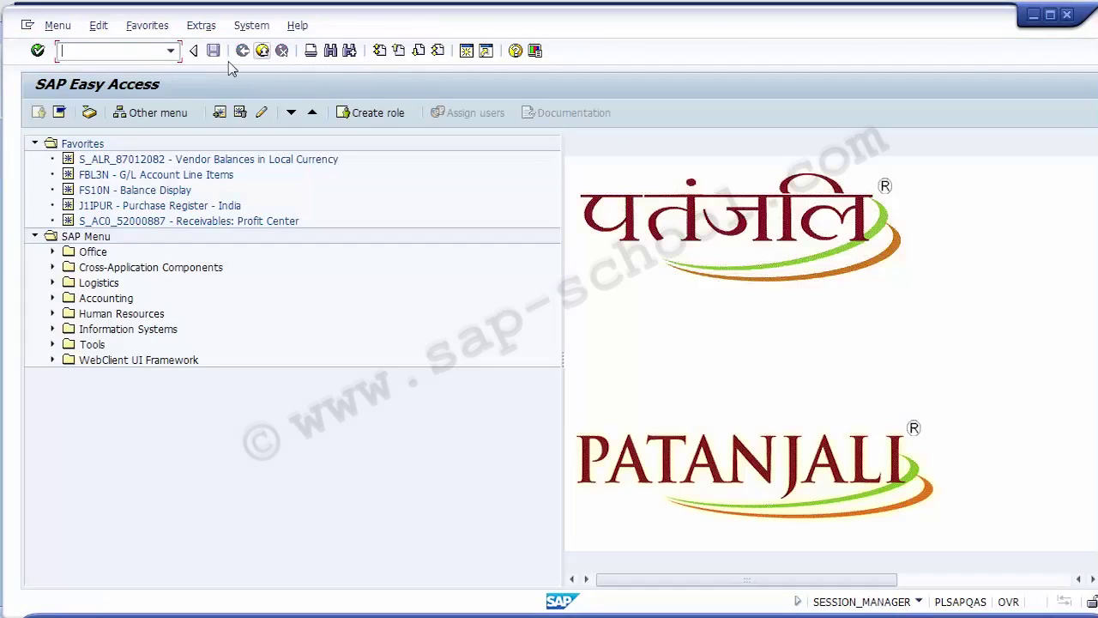
pyautogui.hotkey('ctrl', 'v')
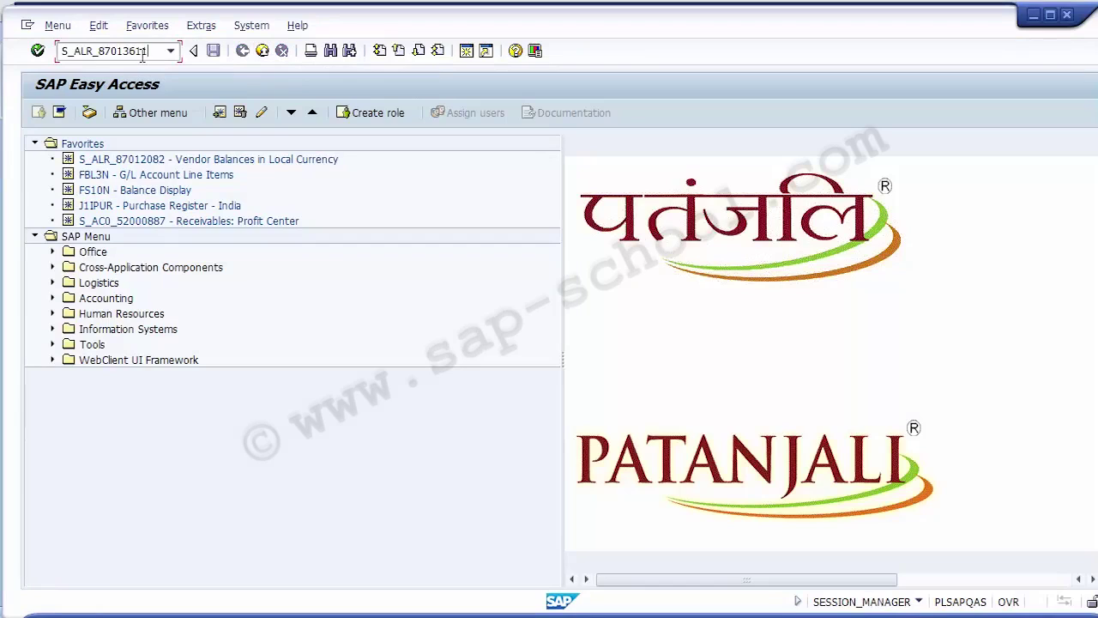
pyautogui.moveTo(154, 51); pyautogui.dragTo(54, 53)
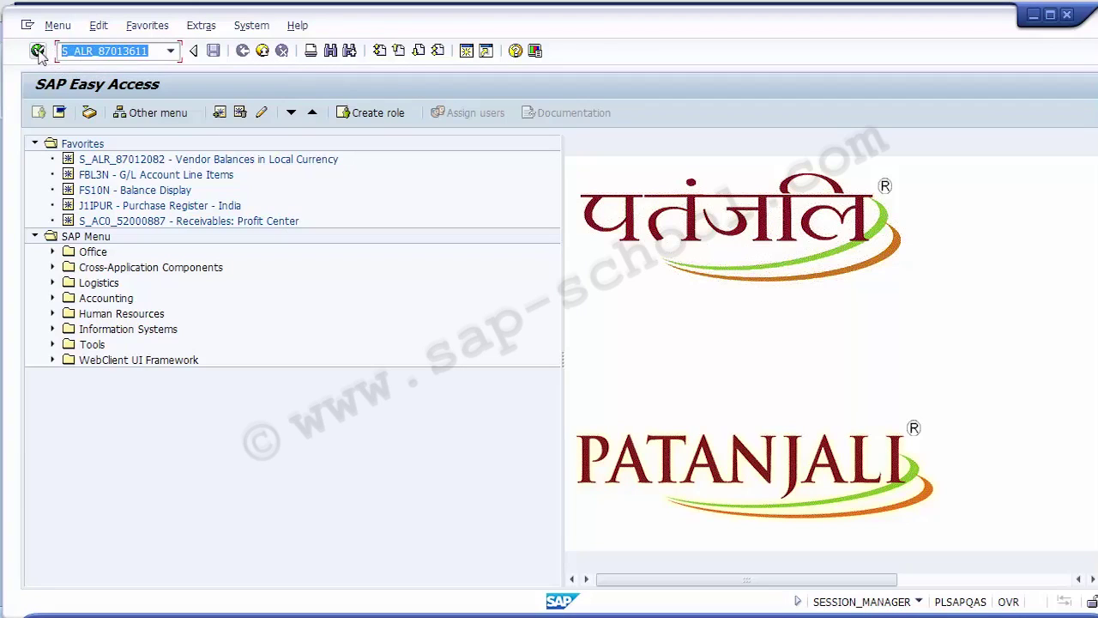
pyautogui.click(38, 51)
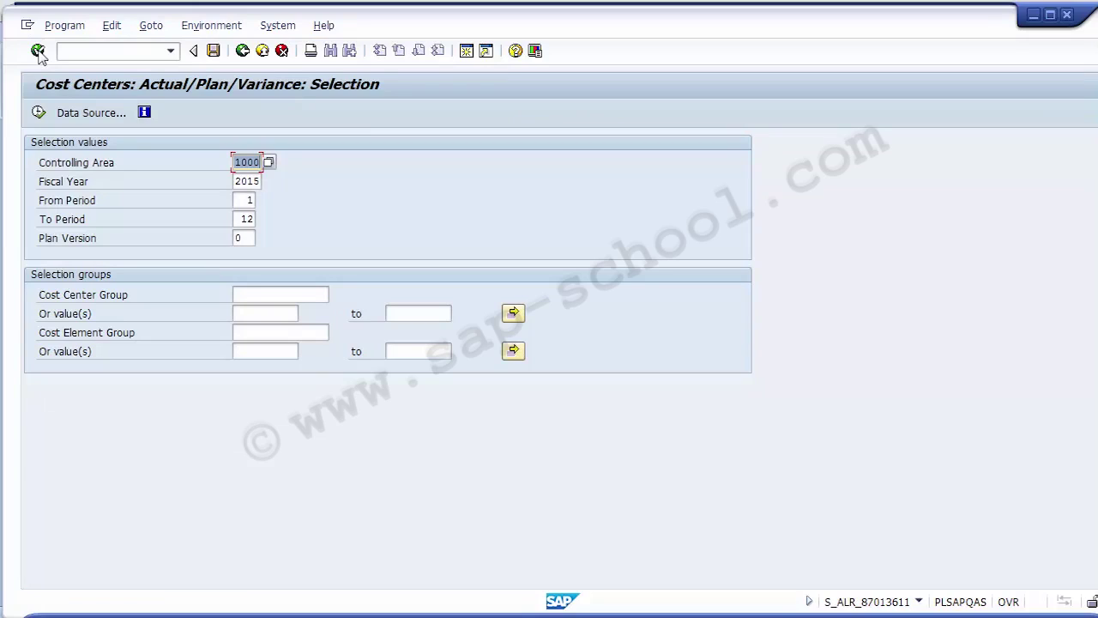
# Set the fiscal year to 2014 and the period range from 1 to 1.
pyautogui.press('Tab')
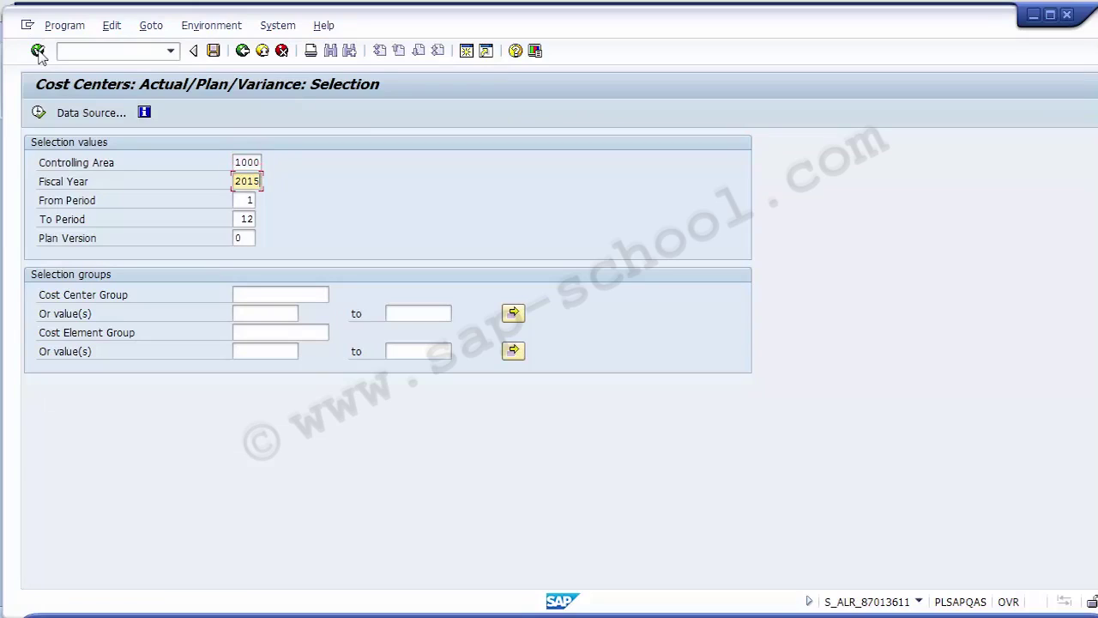
pyautogui.write('2014')
pyautogui.press('Tab')
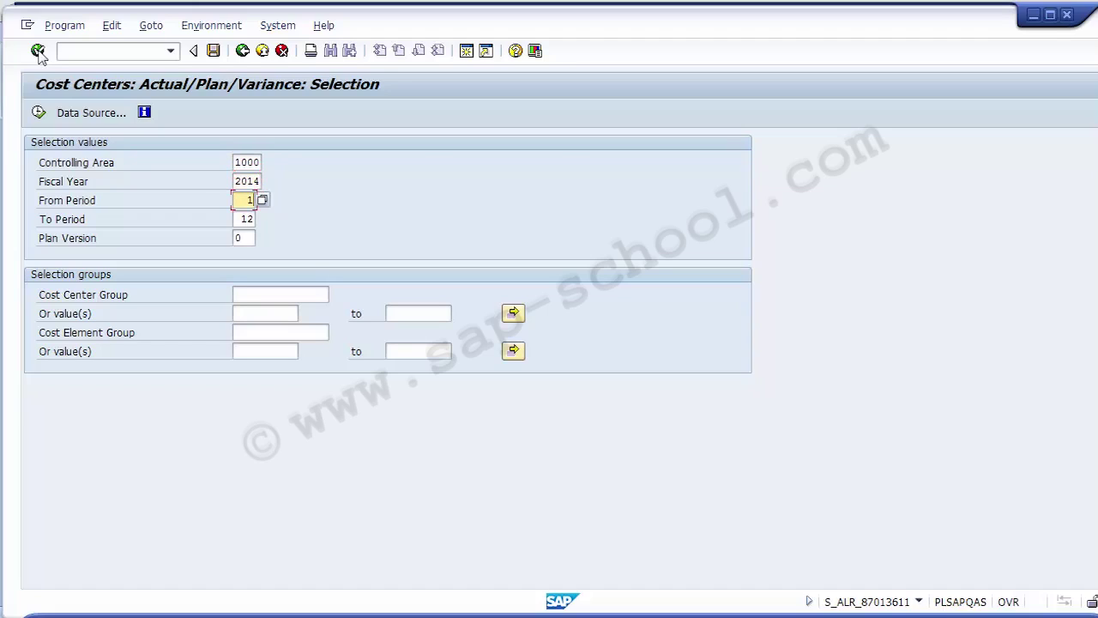
pyautogui.press('Tab')
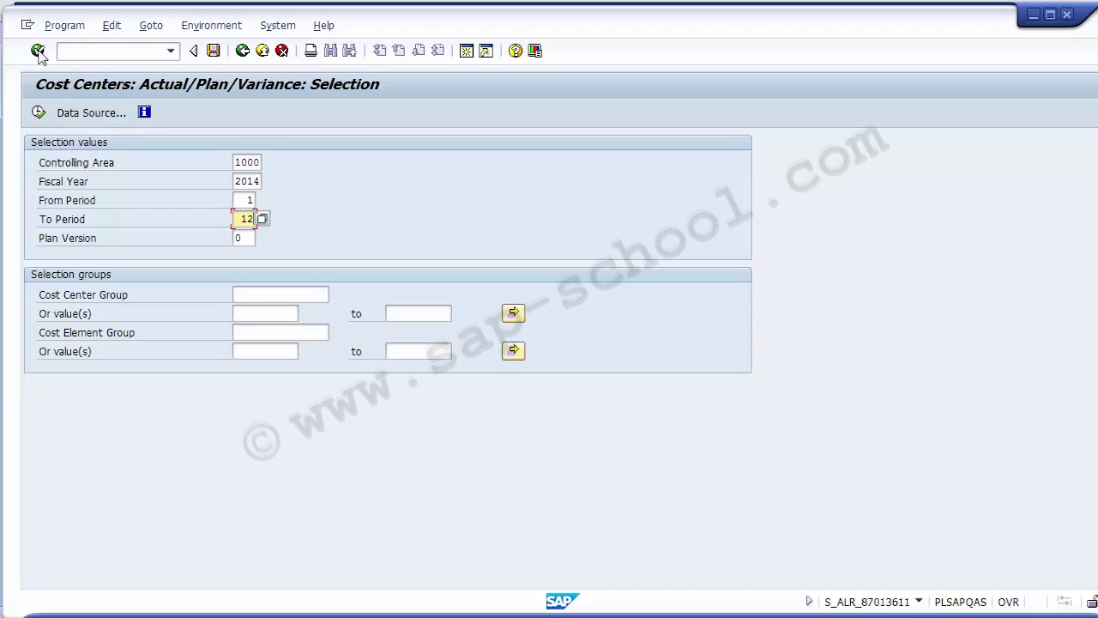
pyautogui.press('BackSpace')
pyautogui.click(249, 200)
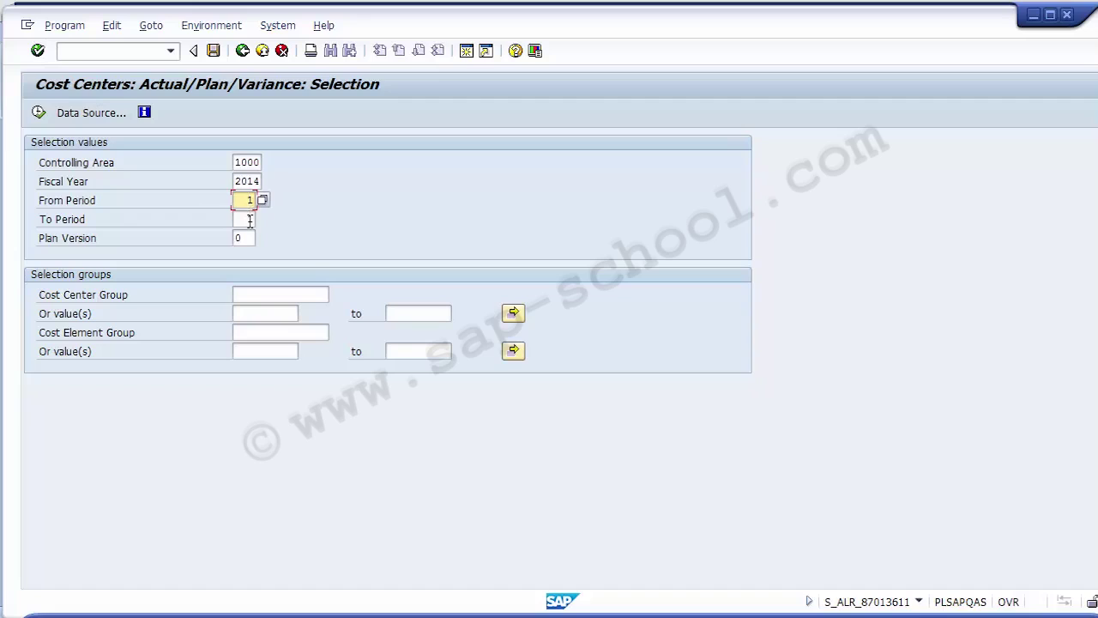
pyautogui.click(249, 219)
# Choose plan version 0 from the list of available versions and run the Actual/Plan/Variance report.
pyautogui.click(248, 238)
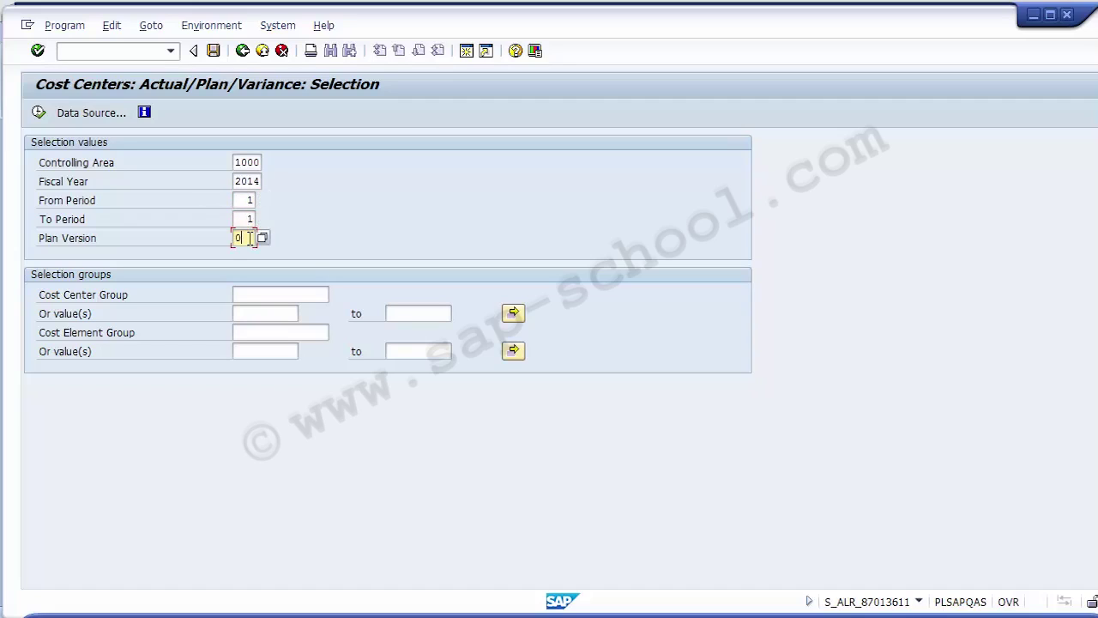
pyautogui.press('F8')
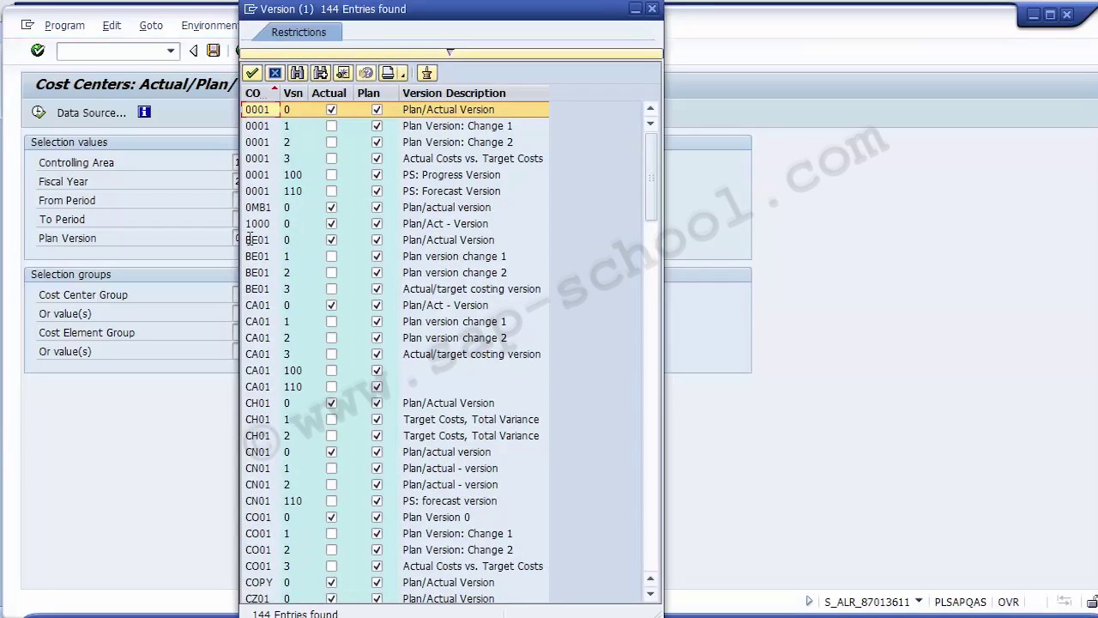
pyautogui.click(415, 110)
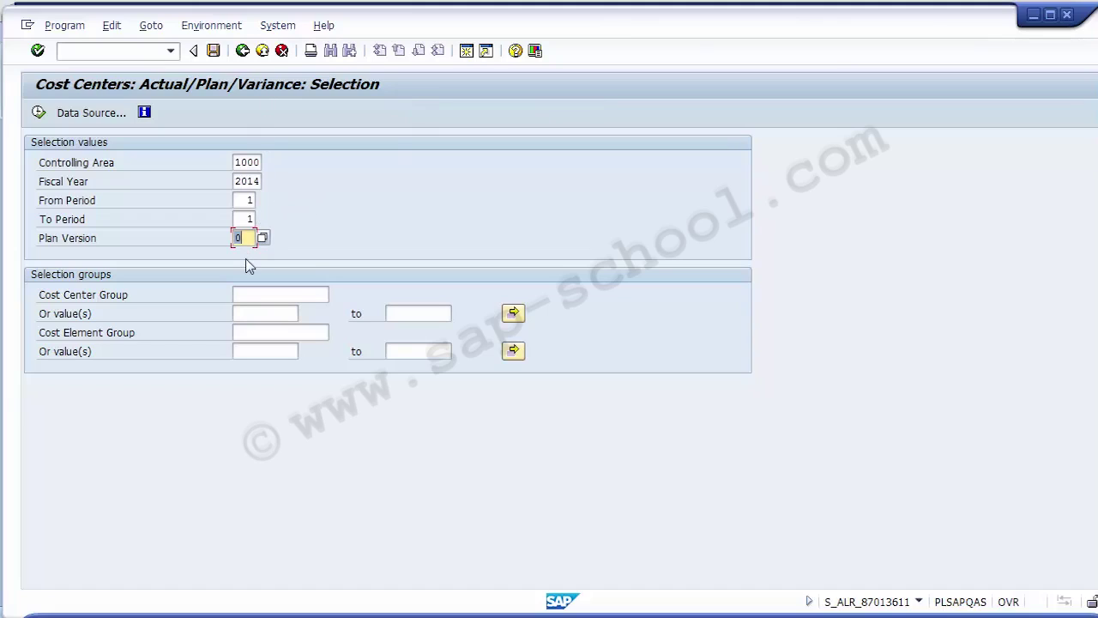
pyautogui.click(39, 114)
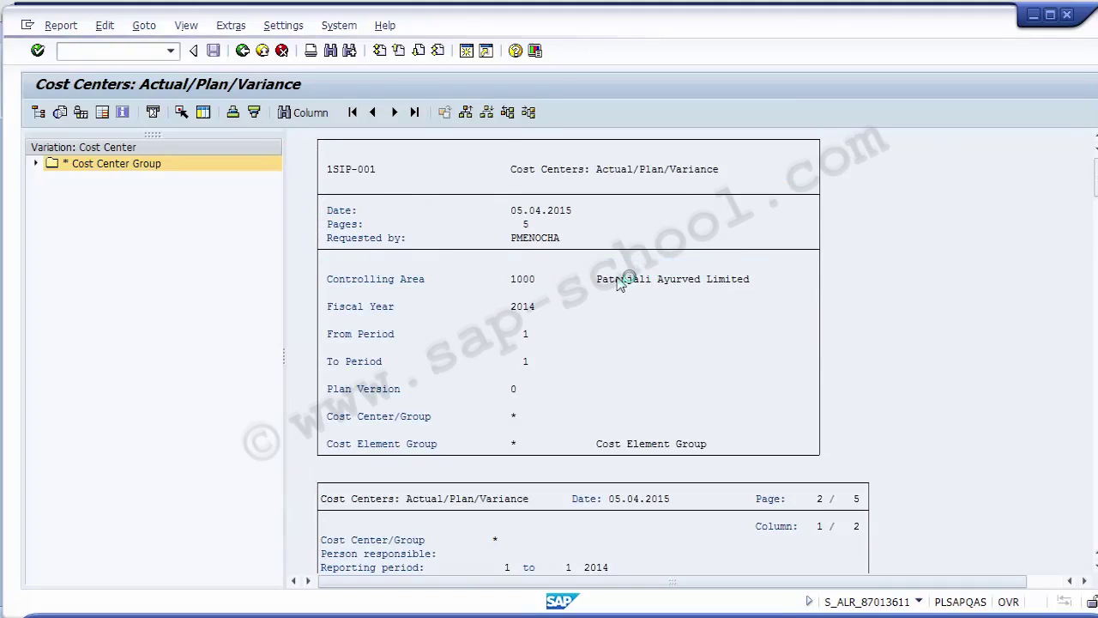
# Examine the report header for the date, controlling area, fiscal year, period range and plan version.
pyautogui.click(518, 213)
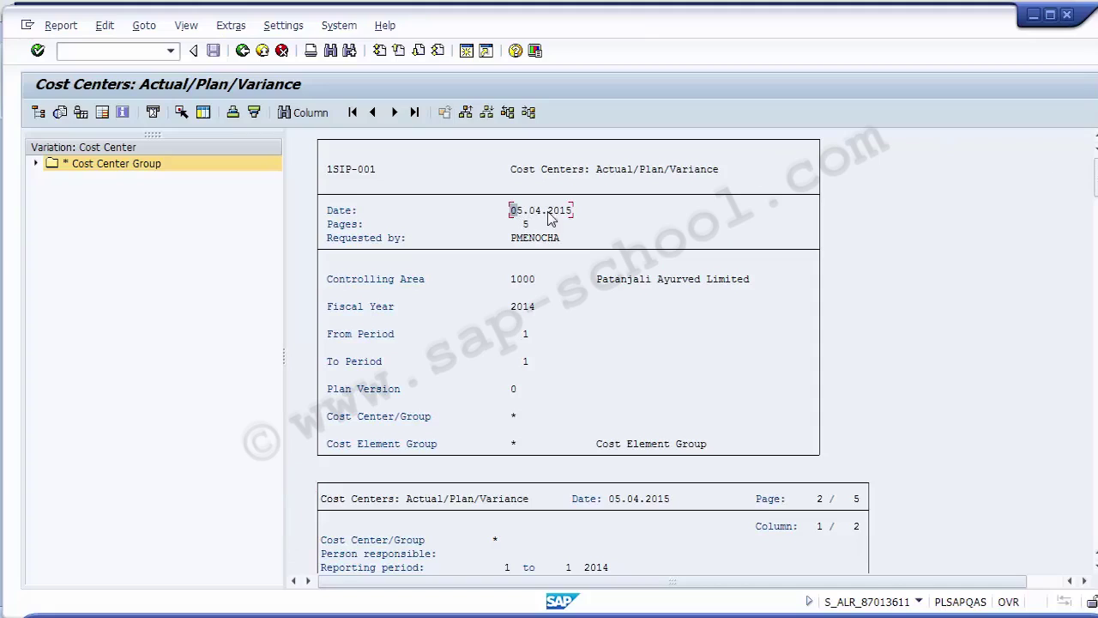
pyautogui.click(518, 279)
pyautogui.click(521, 307)
pyautogui.click(526, 334)
pyautogui.click(527, 362)
pyautogui.click(516, 391)
pyautogui.click(519, 197)
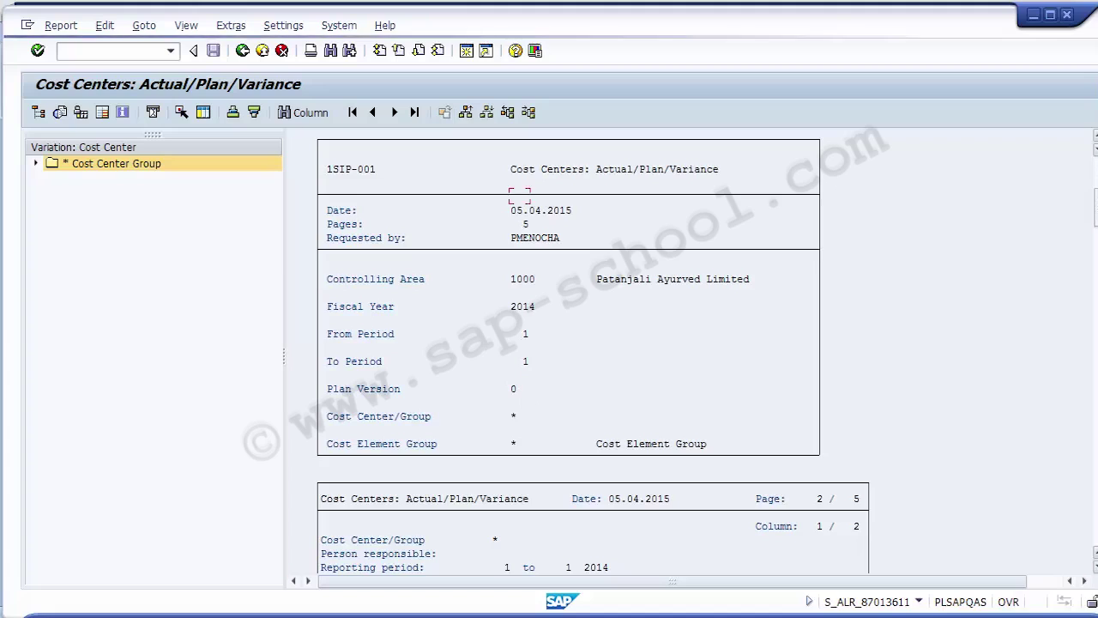
# Examine the actual cost, plan cost and variance columns in the cost element table, including the Cons - Packaging row.
pyautogui.scroll(-5, 566, 352)
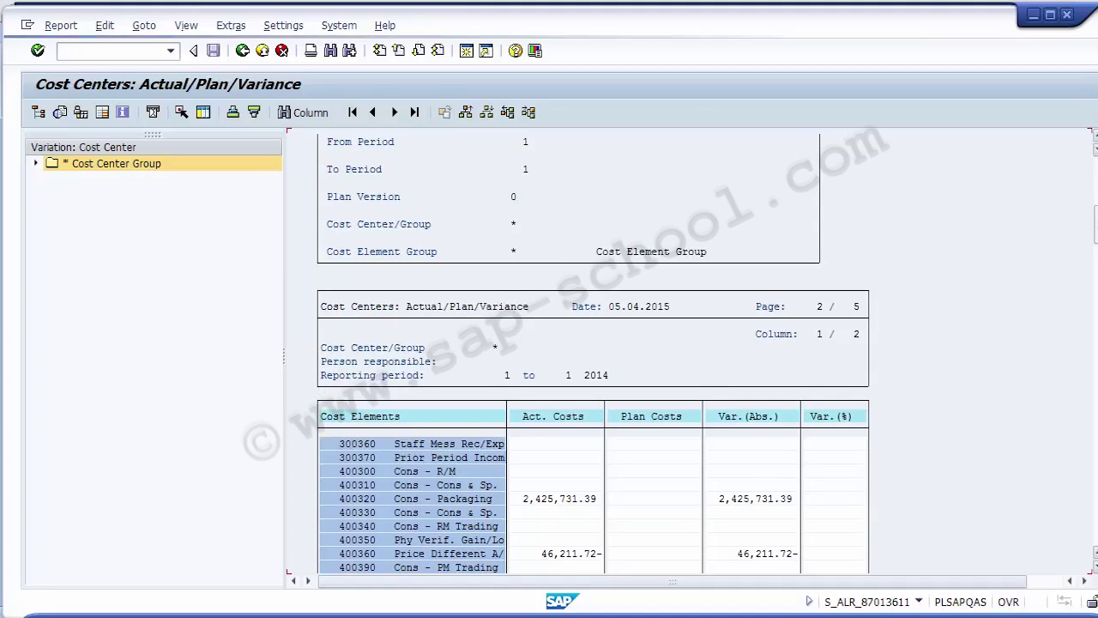
pyautogui.scroll(-3, 547, 259)
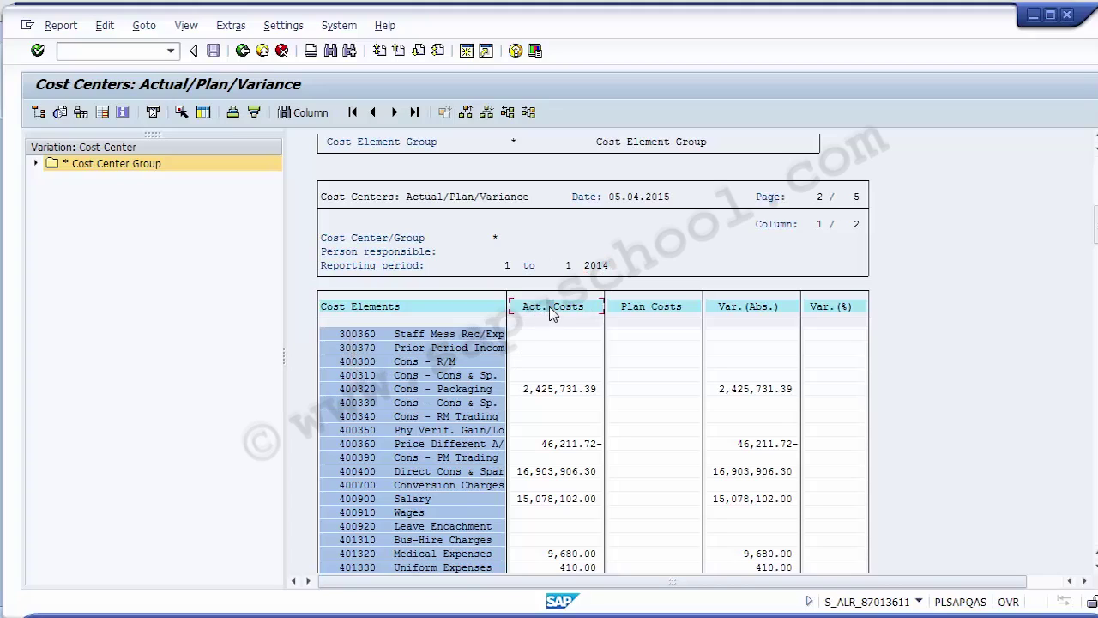
pyautogui.click(639, 310)
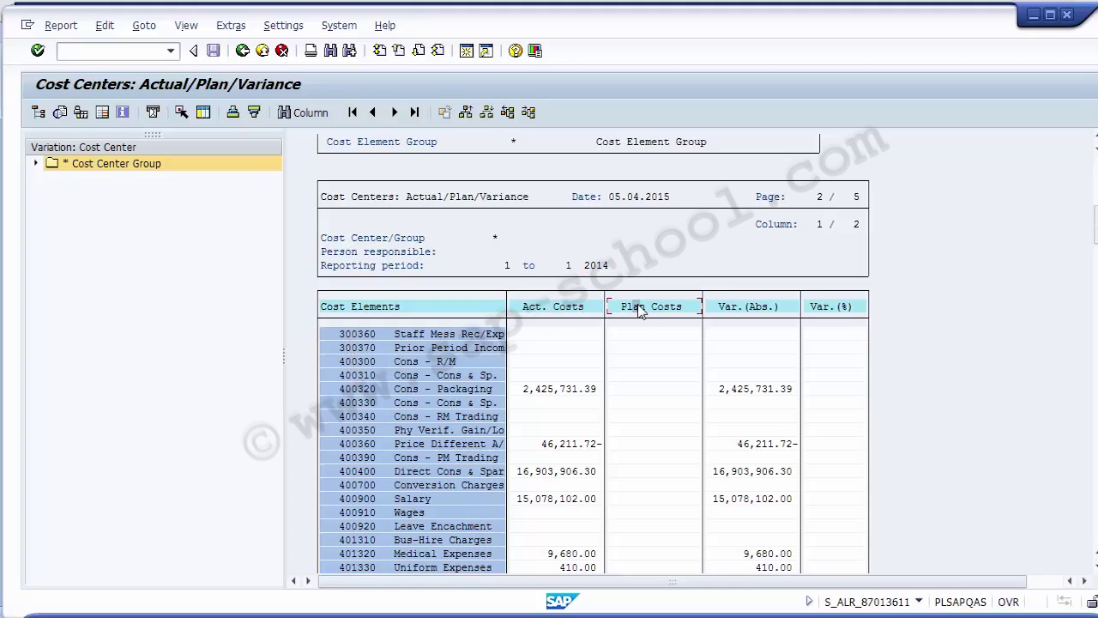
pyautogui.click(558, 313)
pyautogui.click(534, 334)
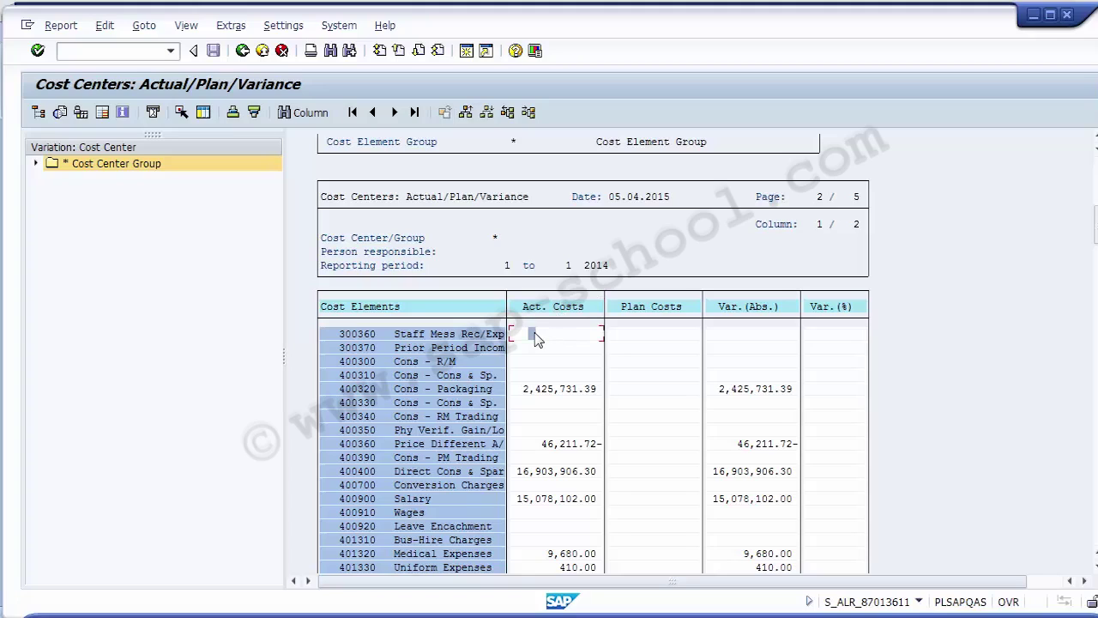
pyautogui.click(493, 390)
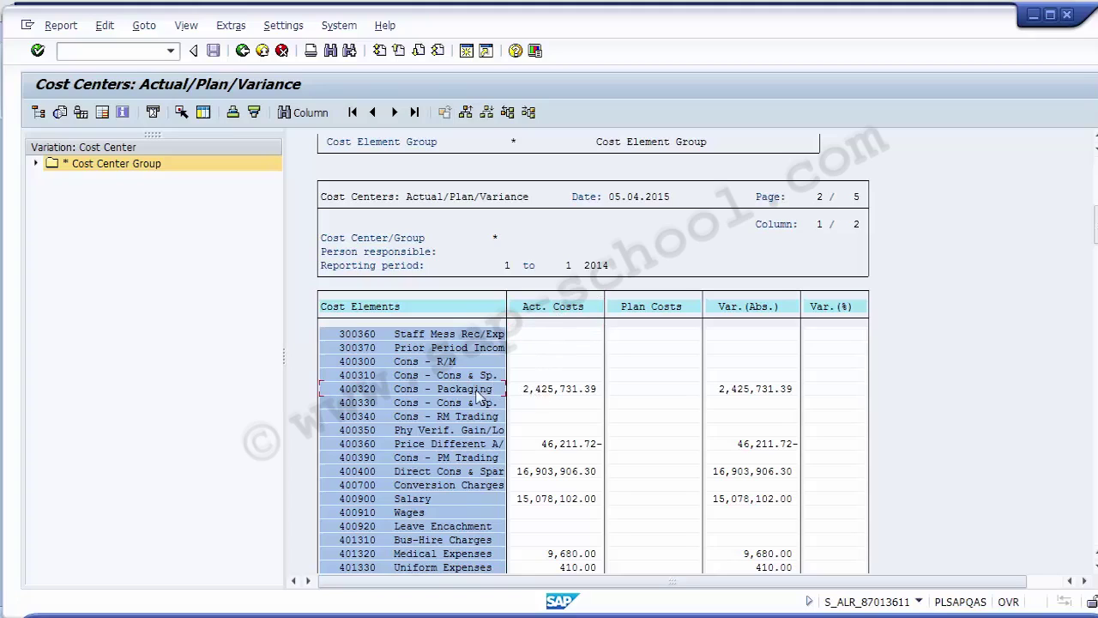
pyautogui.click(649, 394)
pyautogui.click(757, 390)
pyautogui.click(639, 396)
pyautogui.click(643, 398)
# Expand the Cost Center Group and display the report for cost center 101000 Common - Unit 1.
pyautogui.click(90, 170)
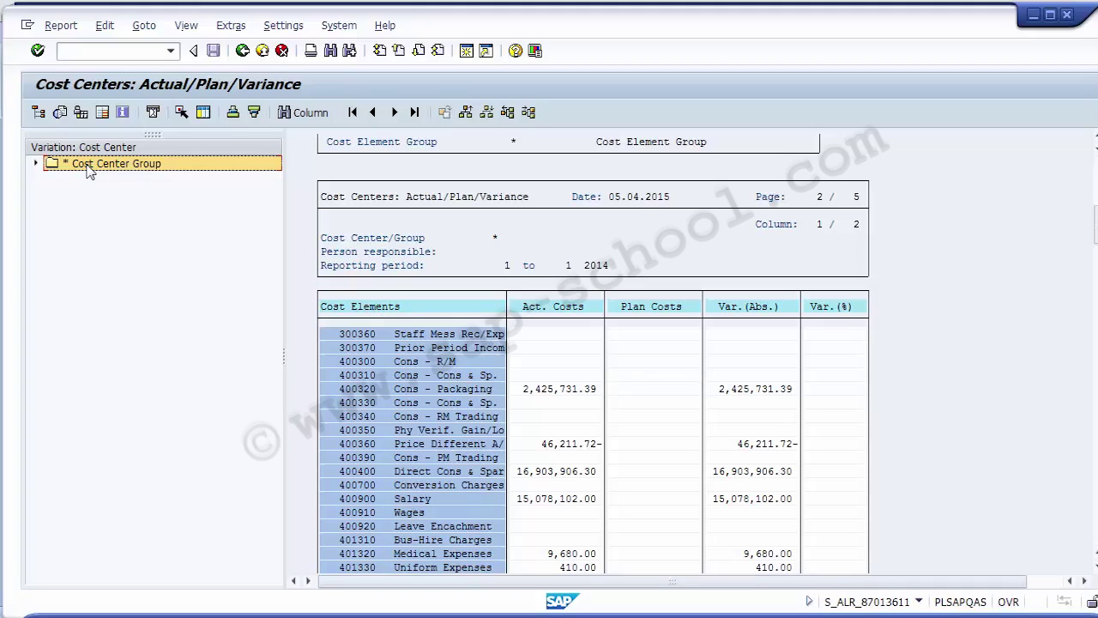
pyautogui.click(36, 164)
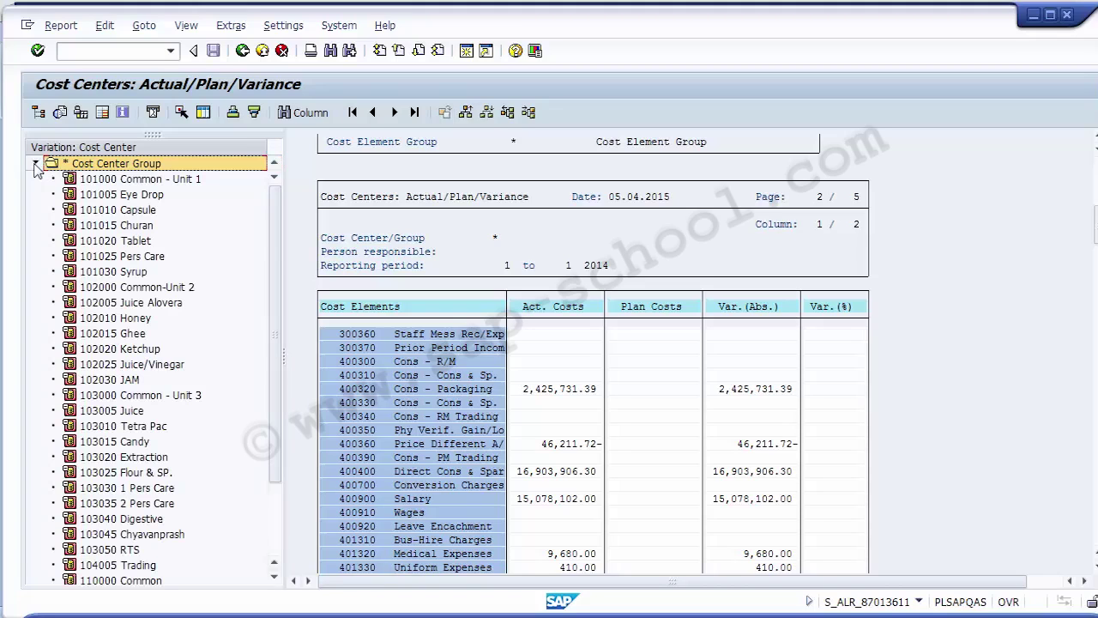
pyautogui.click(133, 182)
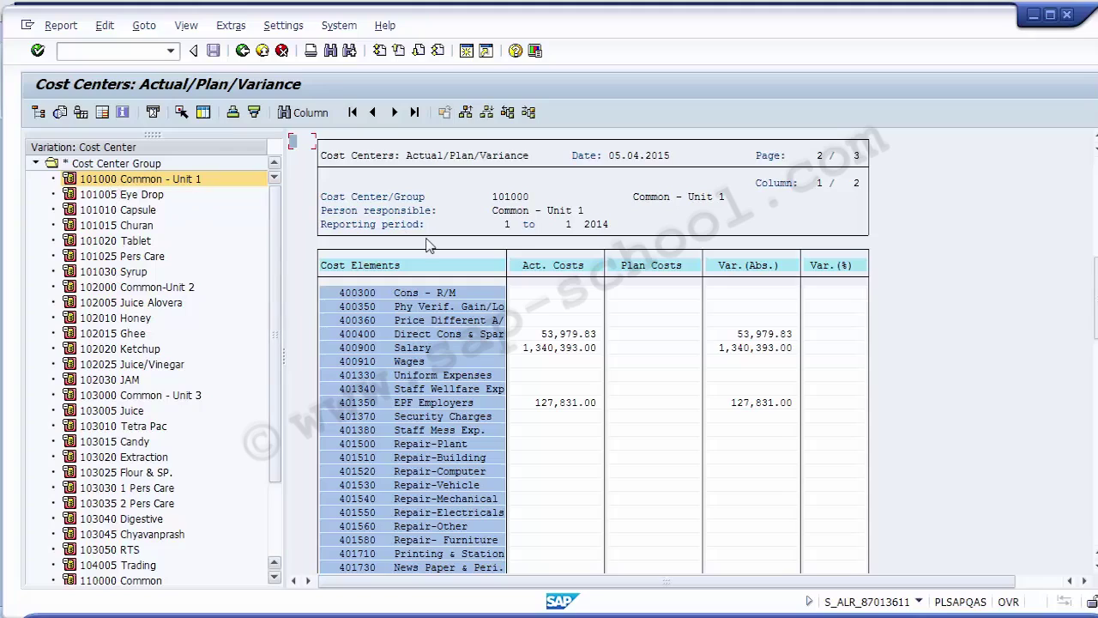
pyautogui.click(496, 200)
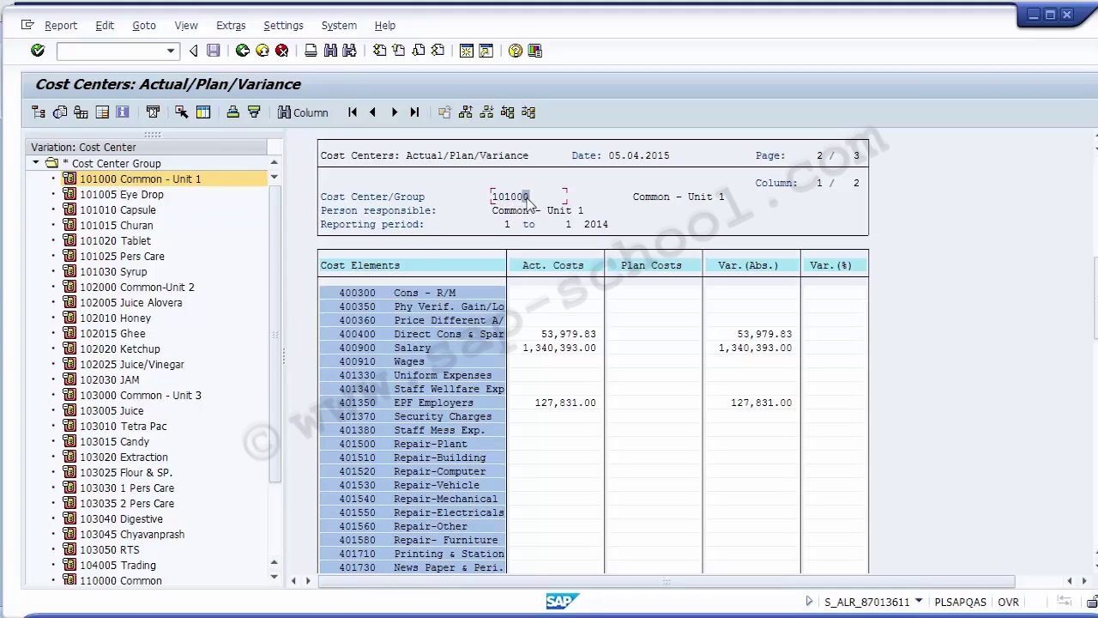
pyautogui.press('Home')
# Display cost center 102005 Juice Alovera and examine its labour activity and machine cost credits and the over/underabsorption line.
pyautogui.click(131, 306)
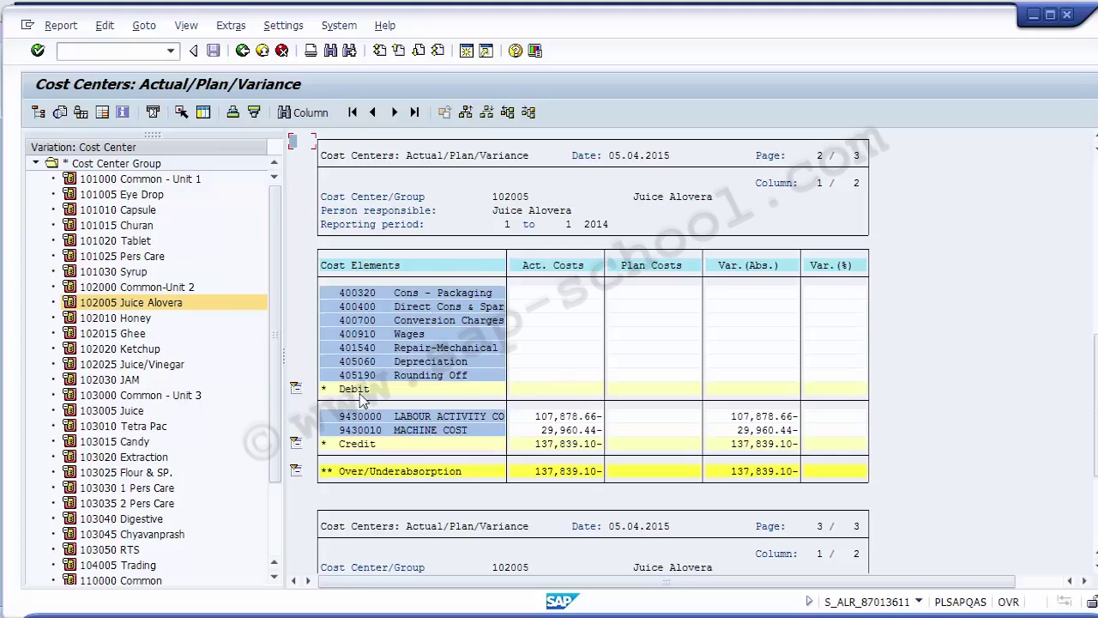
pyautogui.click(401, 428)
pyautogui.click(405, 420)
pyautogui.click(343, 418)
pyautogui.click(536, 415)
pyautogui.click(541, 431)
pyautogui.click(538, 416)
pyautogui.click(440, 437)
pyautogui.click(538, 474)
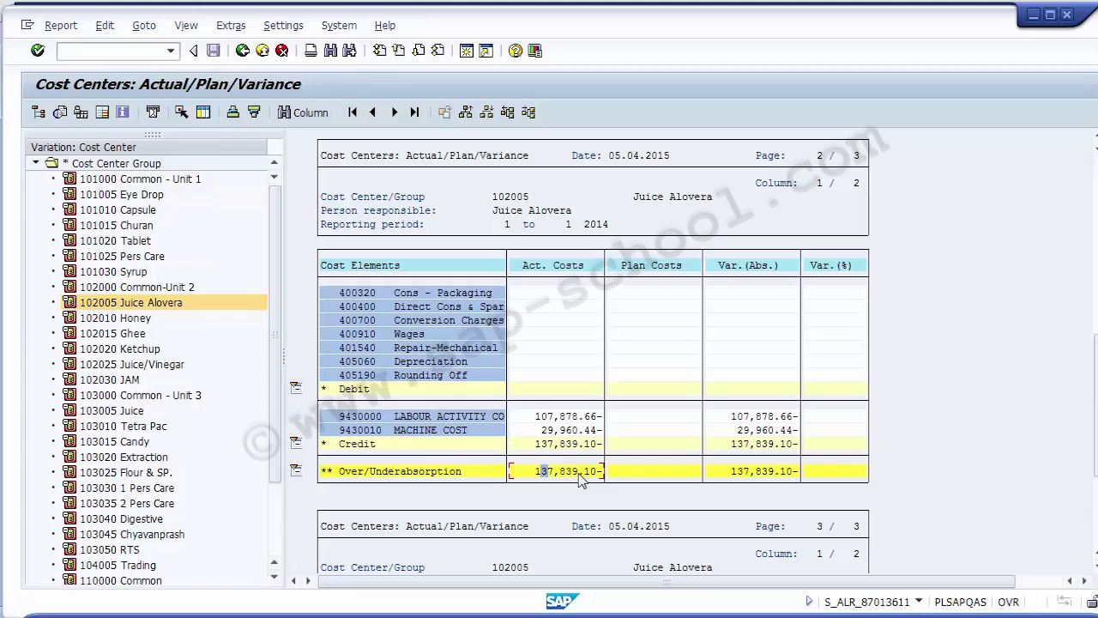
# Exit the report to its selection screen and restrict the cost center values to the range 101000 to 101000.
pyautogui.click(243, 51)
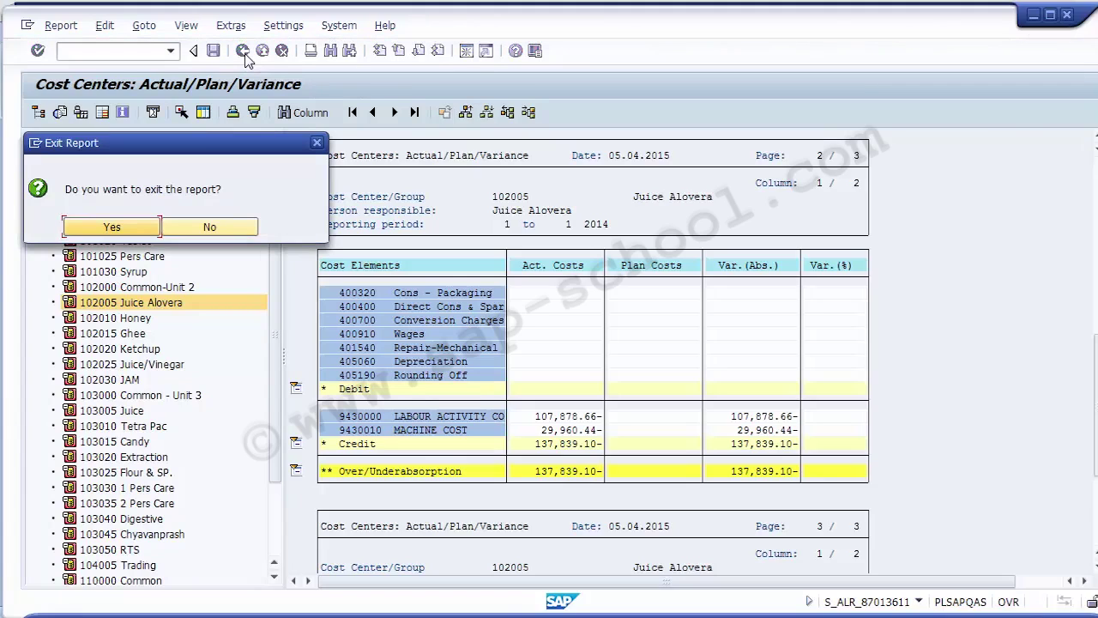
pyautogui.click(112, 228)
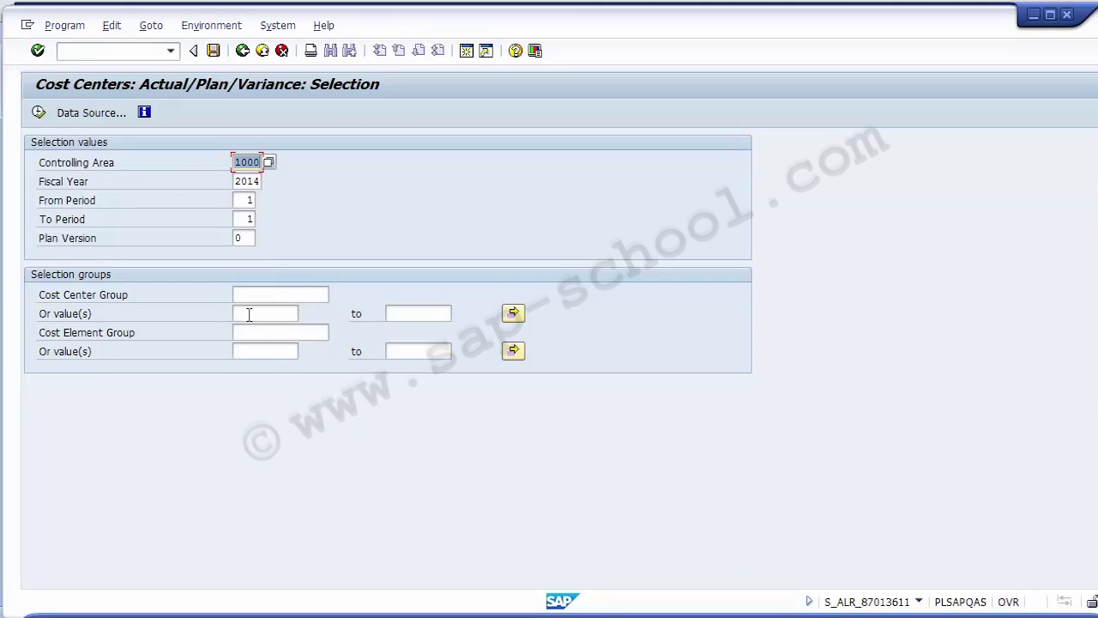
pyautogui.click(249, 314)
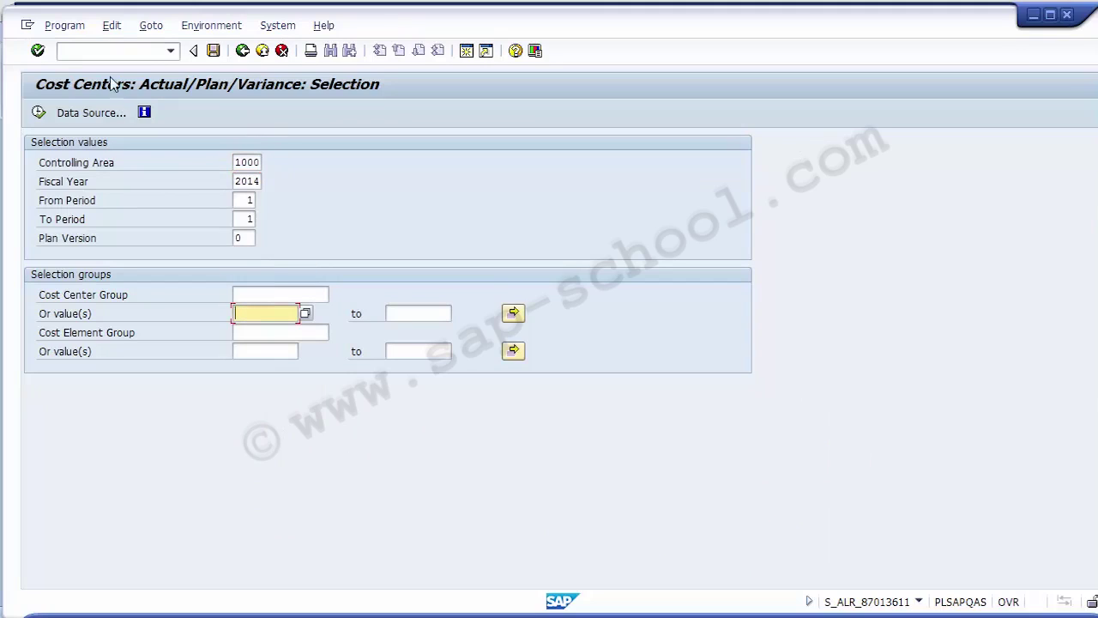
pyautogui.click(414, 314)
pyautogui.click(286, 314)
pyautogui.click(402, 313)
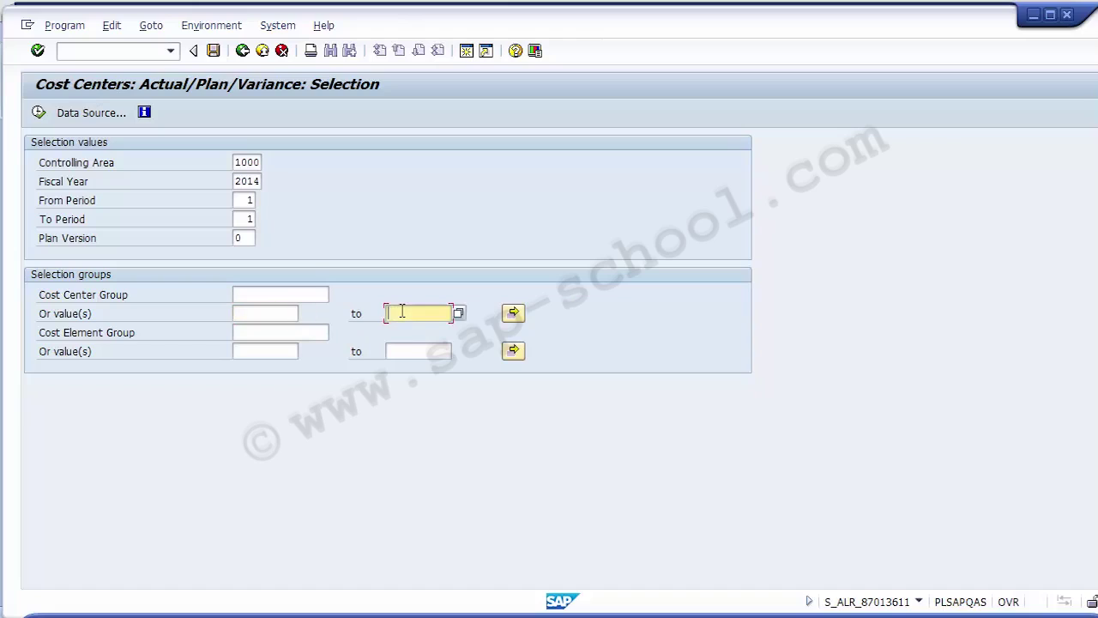
pyautogui.click(257, 314)
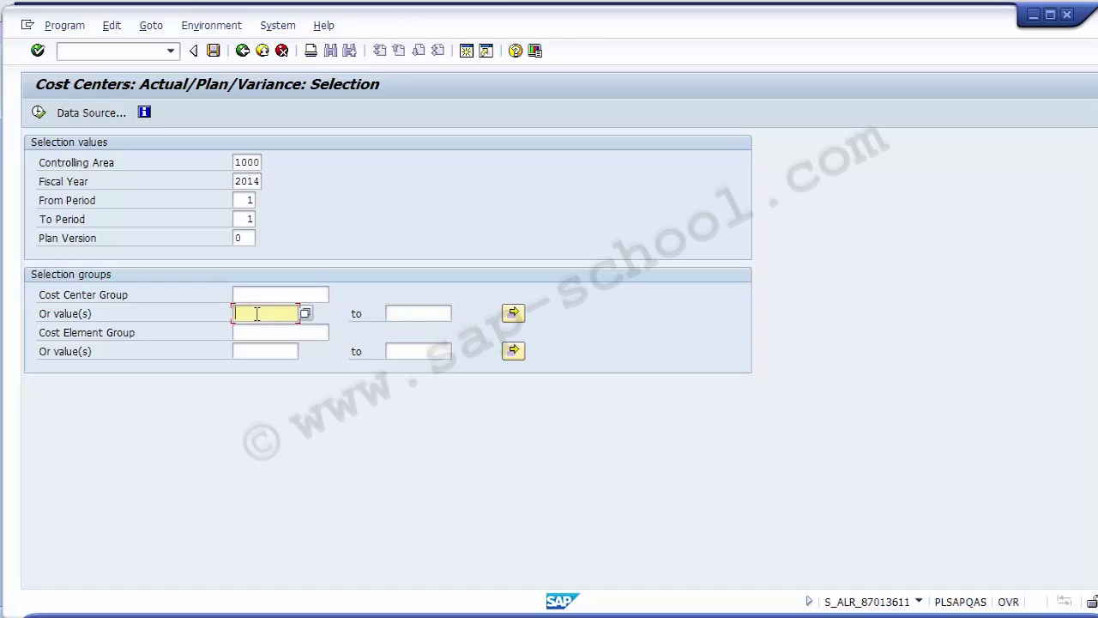
pyautogui.write('101000')
pyautogui.click(396, 315)
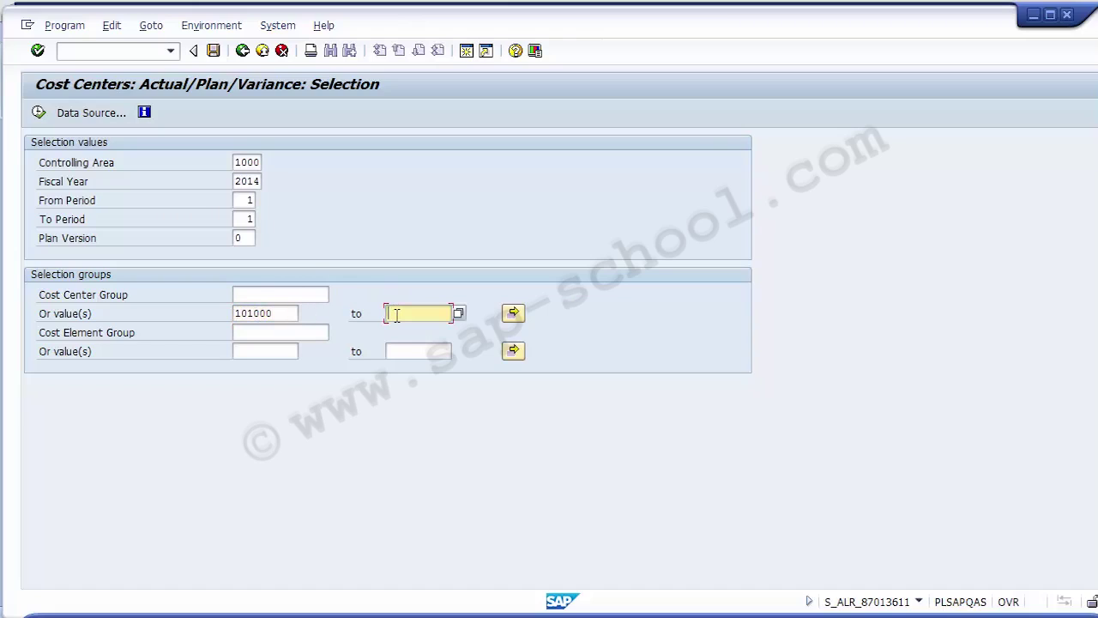
pyautogui.write('101000')
pyautogui.click(294, 314)
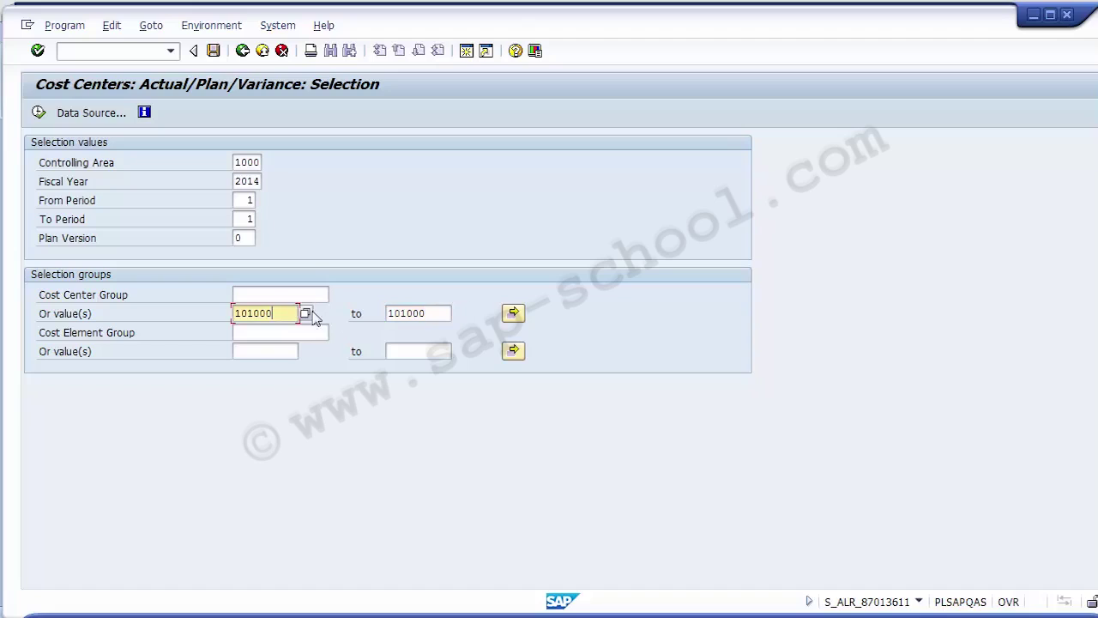
pyautogui.click(436, 314)
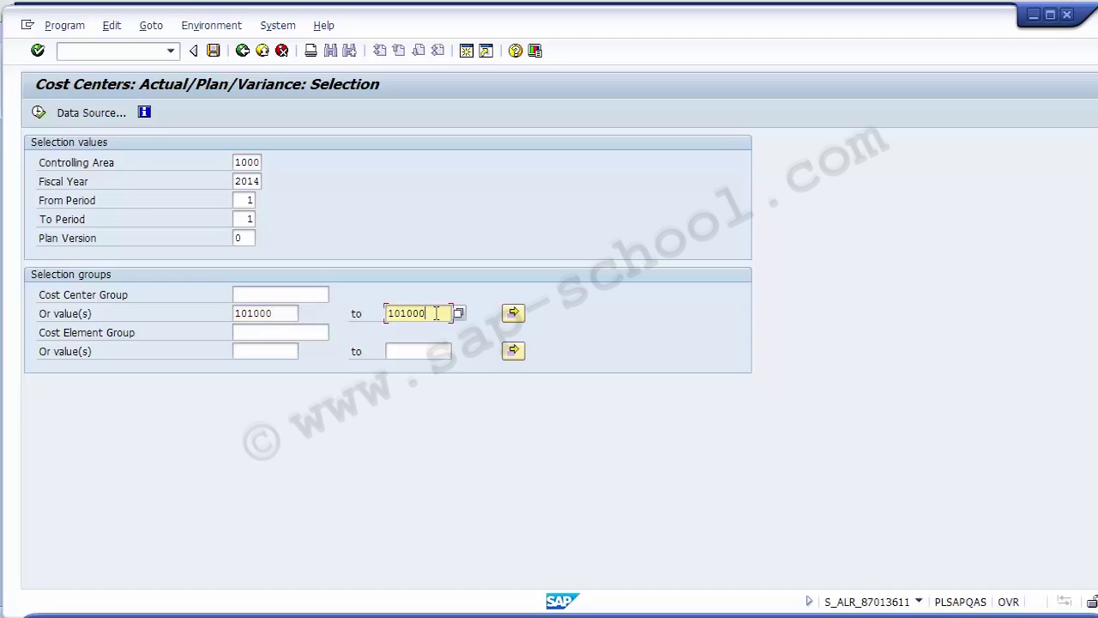
# Run the report for cost center 101000 and examine its header with the cost center and its description.
pyautogui.click(38, 114)
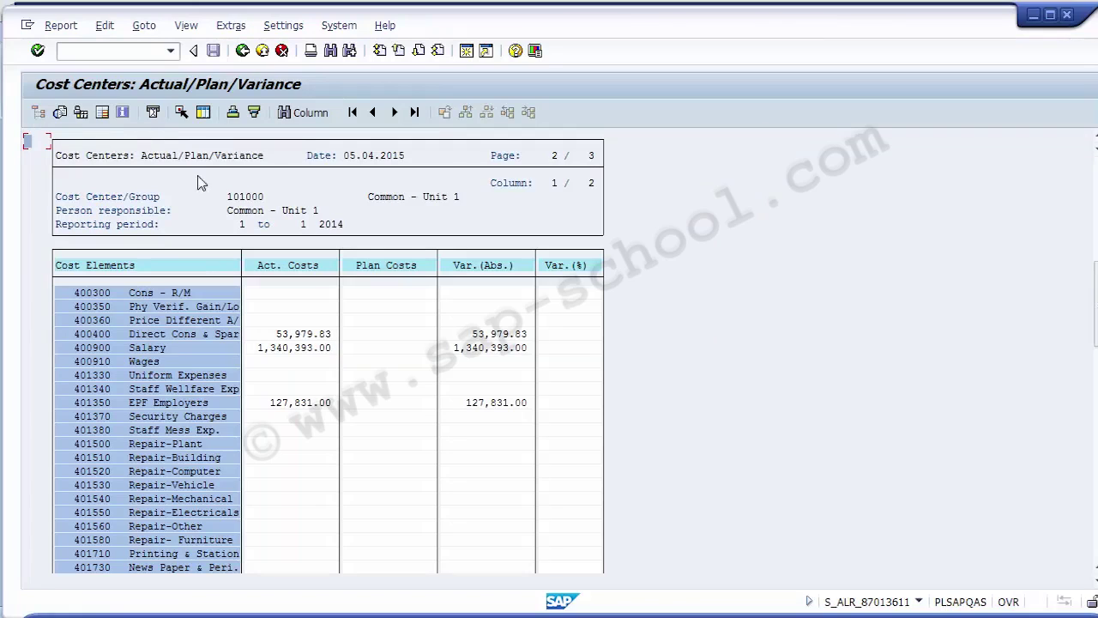
pyautogui.click(67, 202)
pyautogui.click(236, 202)
pyautogui.click(374, 199)
pyautogui.click(431, 199)
pyautogui.click(456, 199)
# Examine the actual costs of the Direct Cons & Spares, Salary and EPF Employers cost elements and the elements further down the table.
pyautogui.click(290, 334)
pyautogui.click(292, 349)
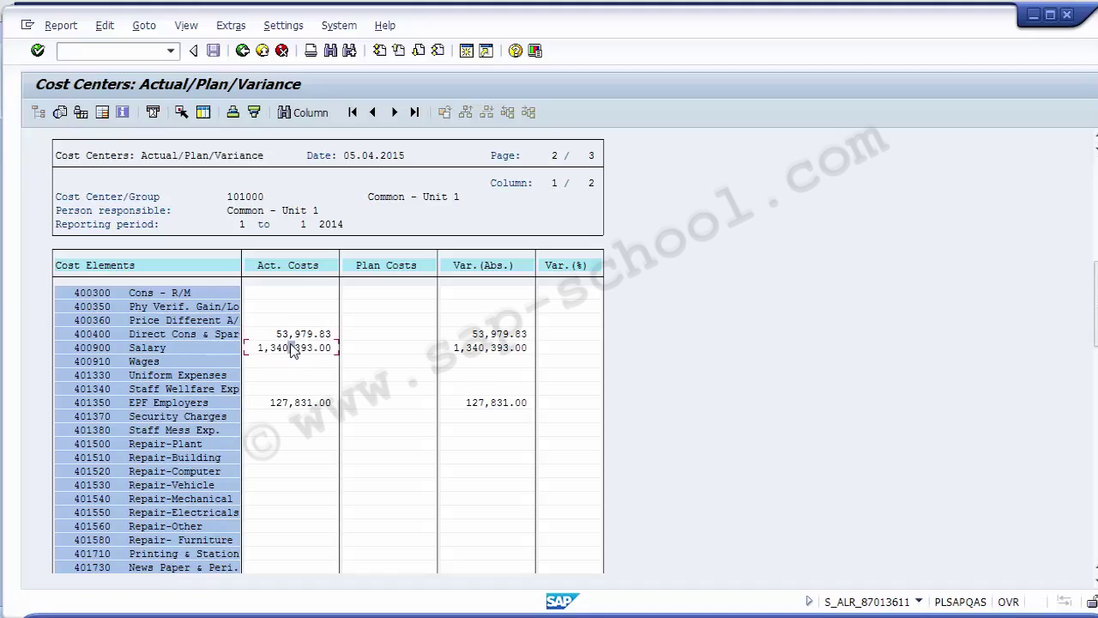
pyautogui.click(154, 336)
pyautogui.click(138, 405)
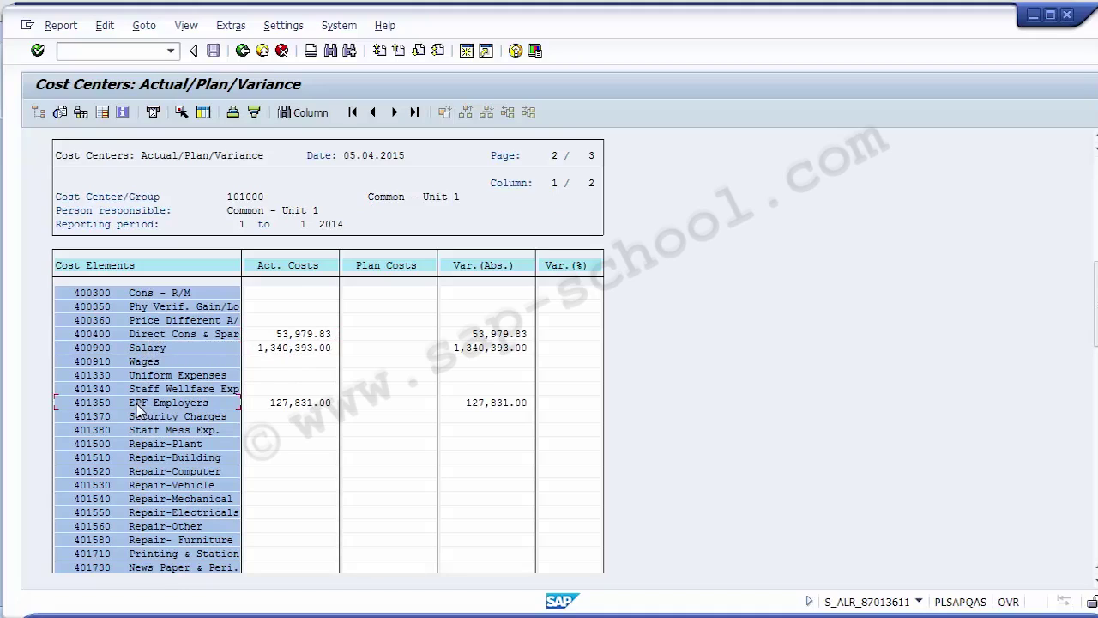
pyautogui.click(292, 348)
pyautogui.press('pagedown')
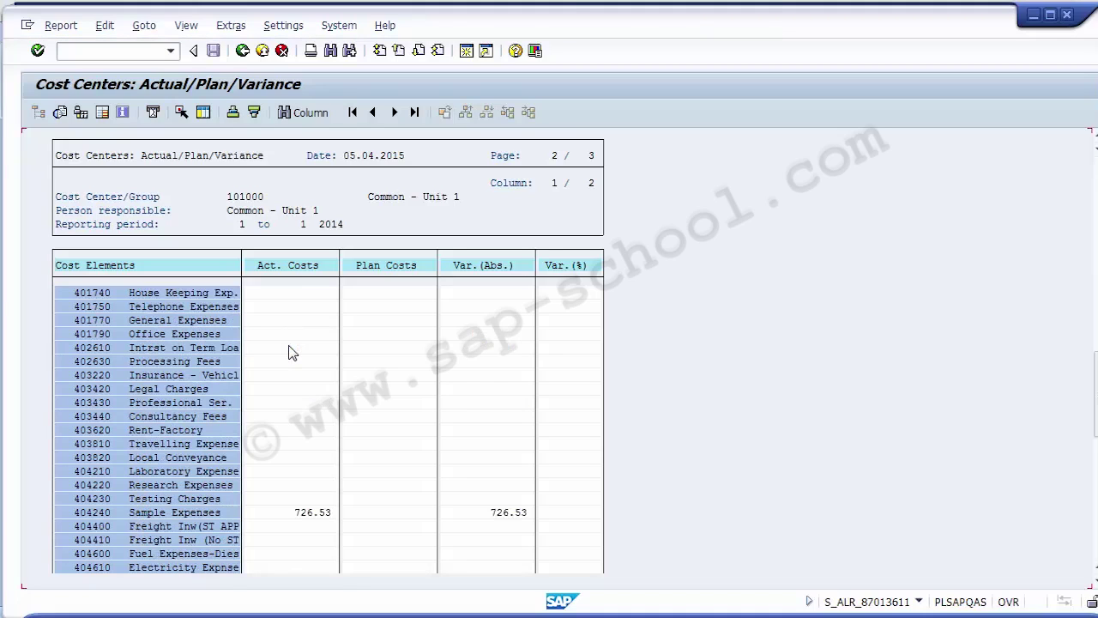
# Exit the Cost Centers: Actual/Plan/Variance report and its selection screen to return to SAP Easy Access.
pyautogui.click(260, 54)
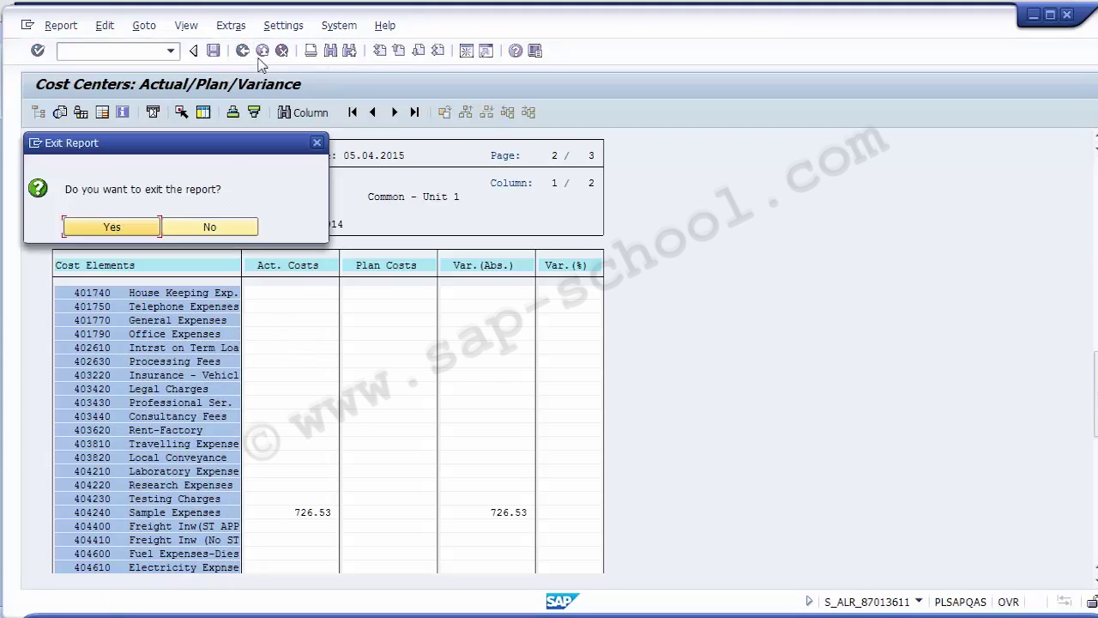
pyautogui.click(111, 229)
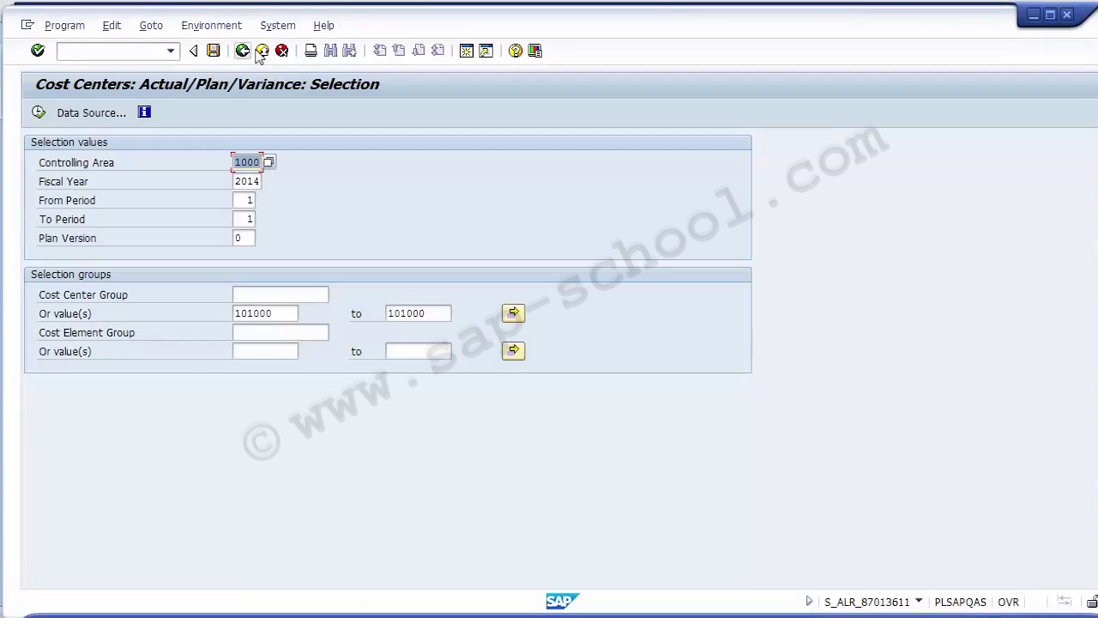
pyautogui.click(243, 51)
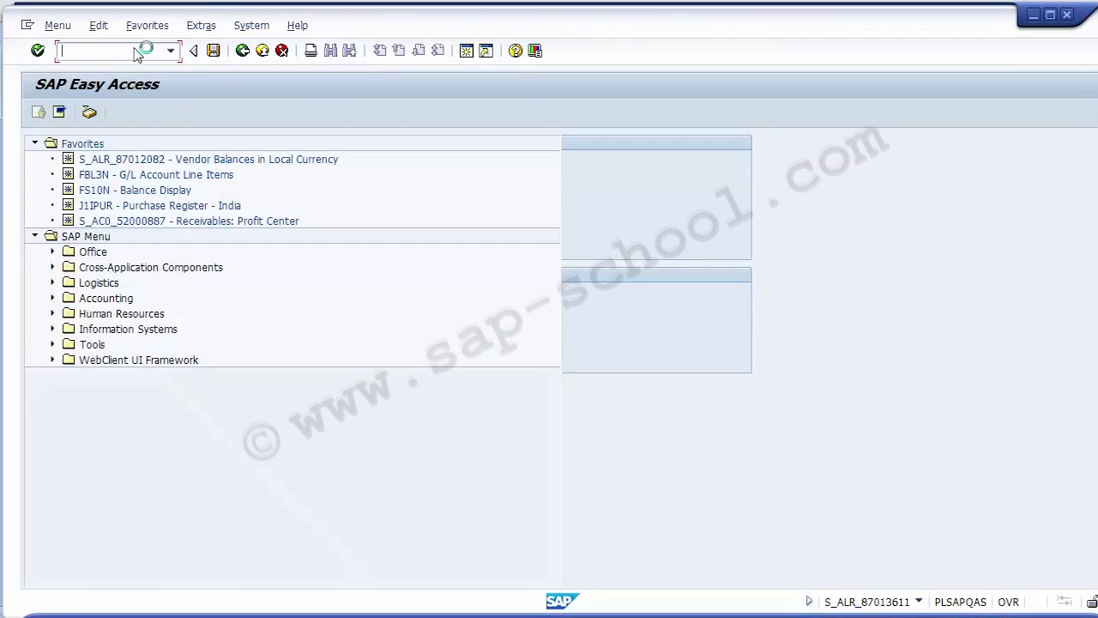
pyautogui.hotkey('alt', 'Tab')
pyautogui.hotkey('ctrl', 'c')
pyautogui.hotkey('alt', 'Tab')
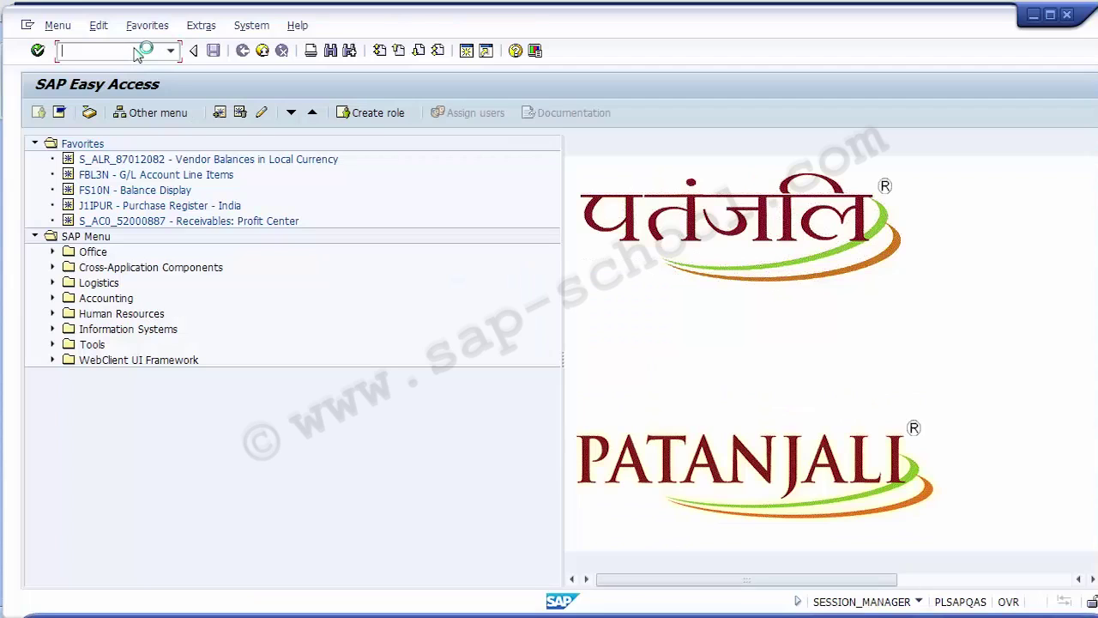
pyautogui.hotkey('ctrl', 'v')
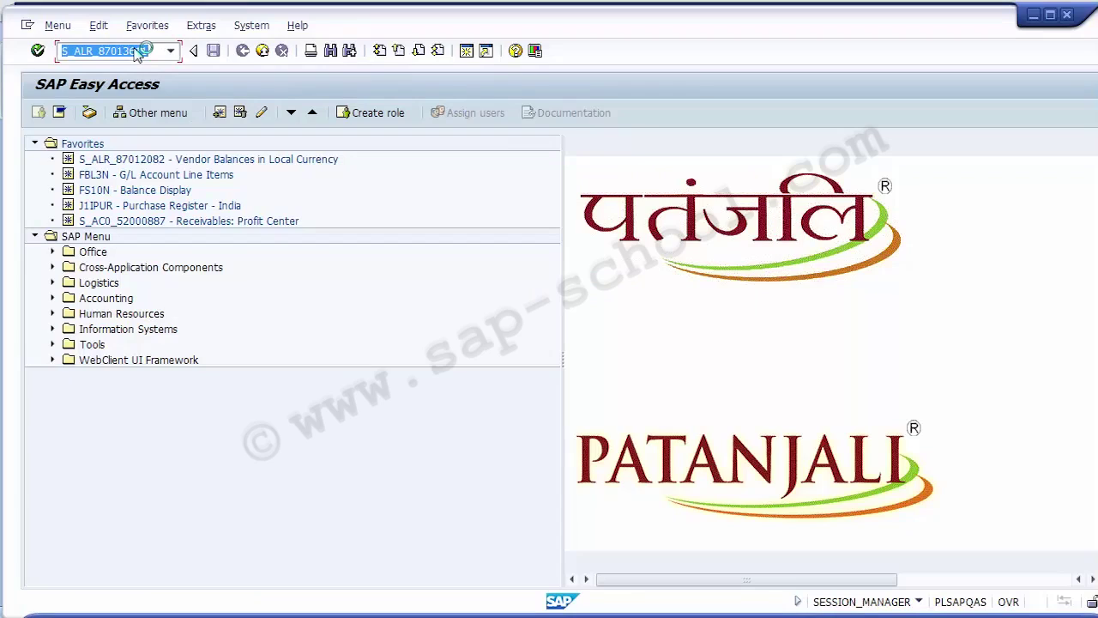
pyautogui.click(153, 52)
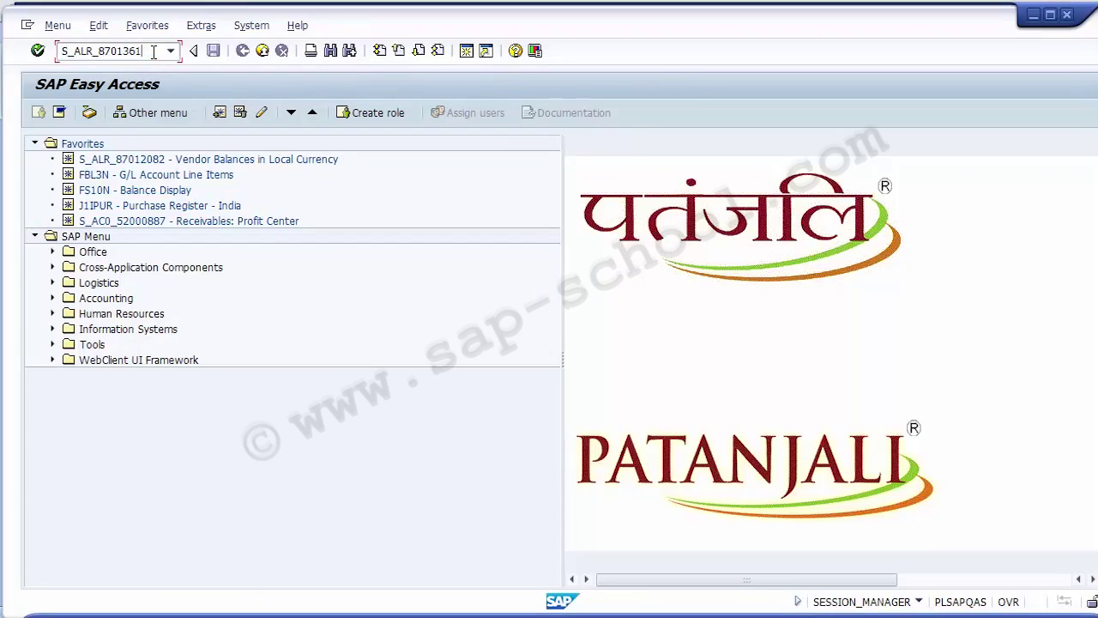
pyautogui.write('2')
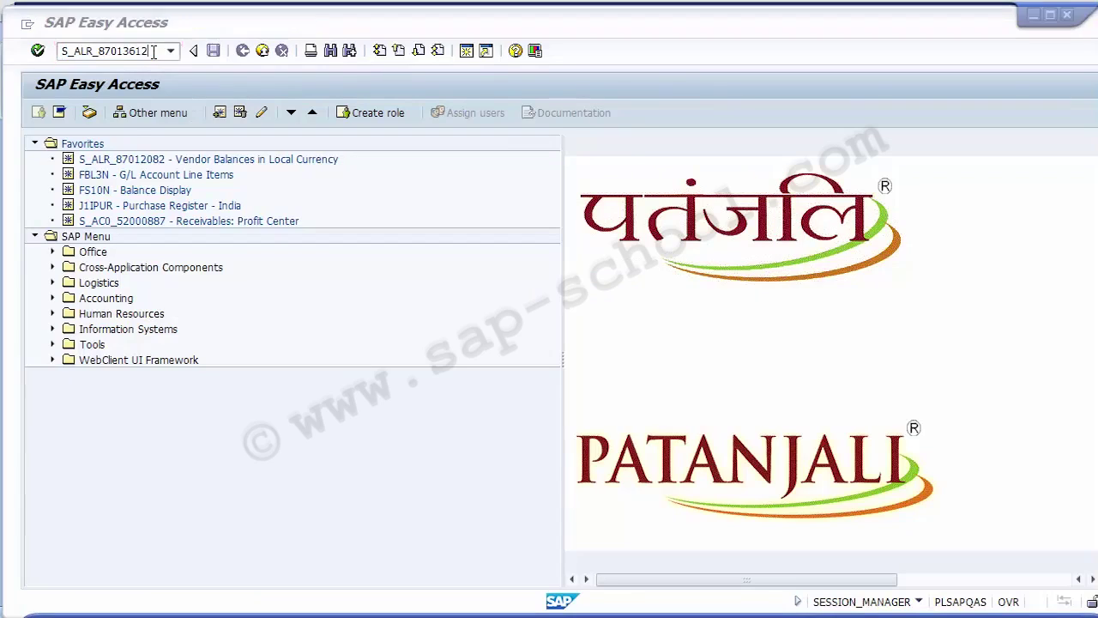
# Copy transaction code S_ALR_87013612 from the PowerPoint slide and open that transaction in SAP.
pyautogui.hotkey('alt', 'Tab')
pyautogui.moveTo(666, 280); pyautogui.dragTo(810, 283)
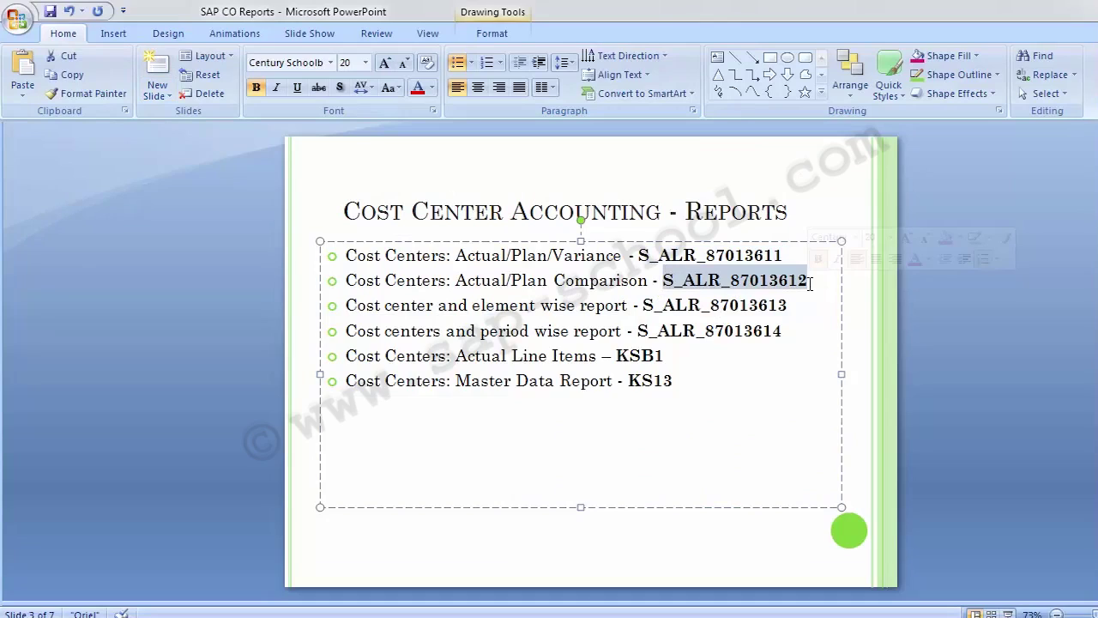
pyautogui.hotkey('alt', 'Tab')
pyautogui.press('BackSpace')
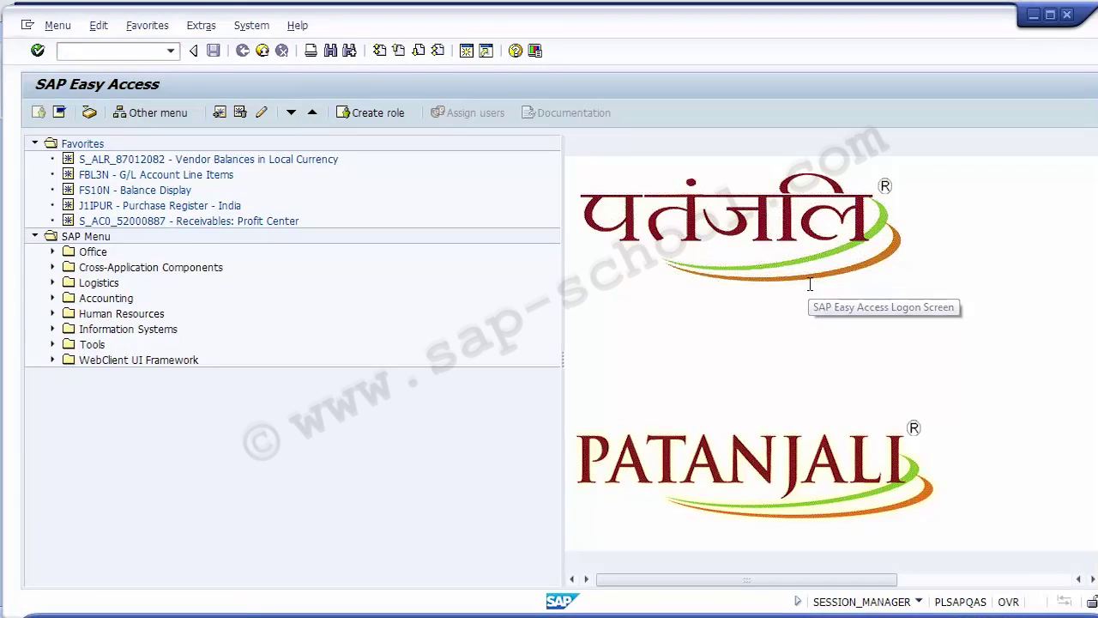
pyautogui.hotkey('ctrl', 'v')
pyautogui.press('Return')
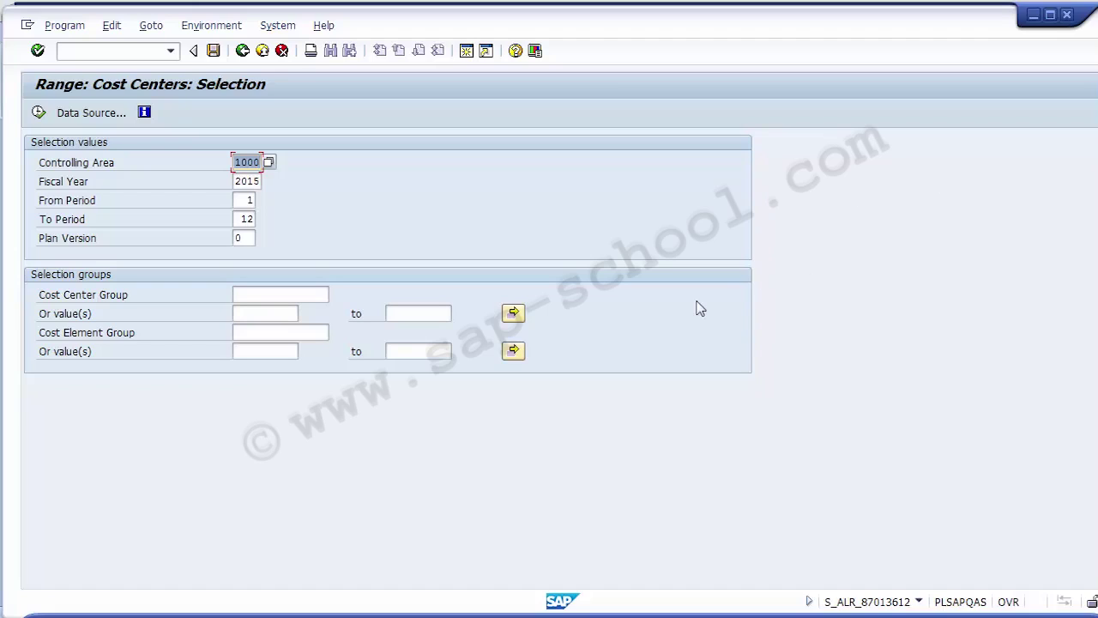
# Set the fiscal year to 2014 and the end period to 03, and run the Range: Cost Centers report.
pyautogui.press('Tab')
pyautogui.write('2014')
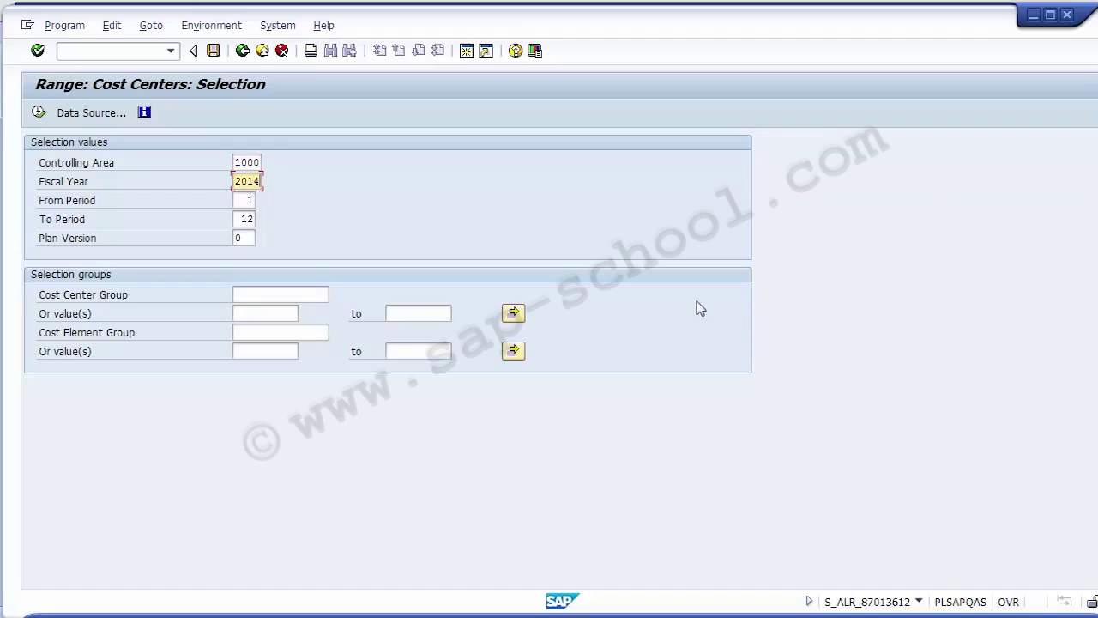
pyautogui.press('Tab')
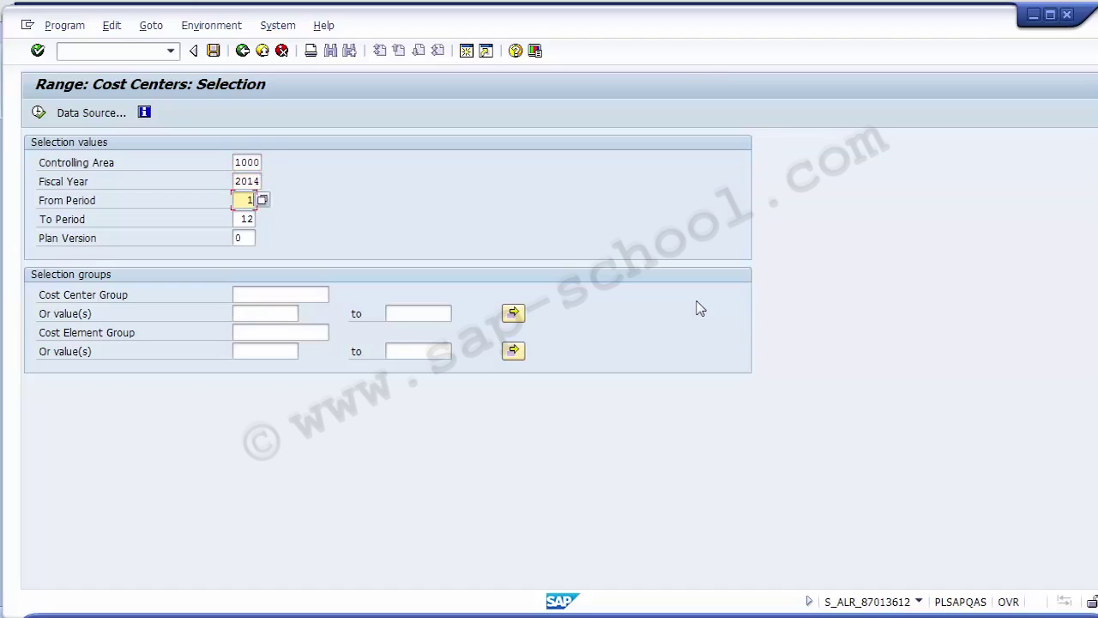
pyautogui.press('Tab')
pyautogui.press('BackSpace')
pyautogui.write('0')
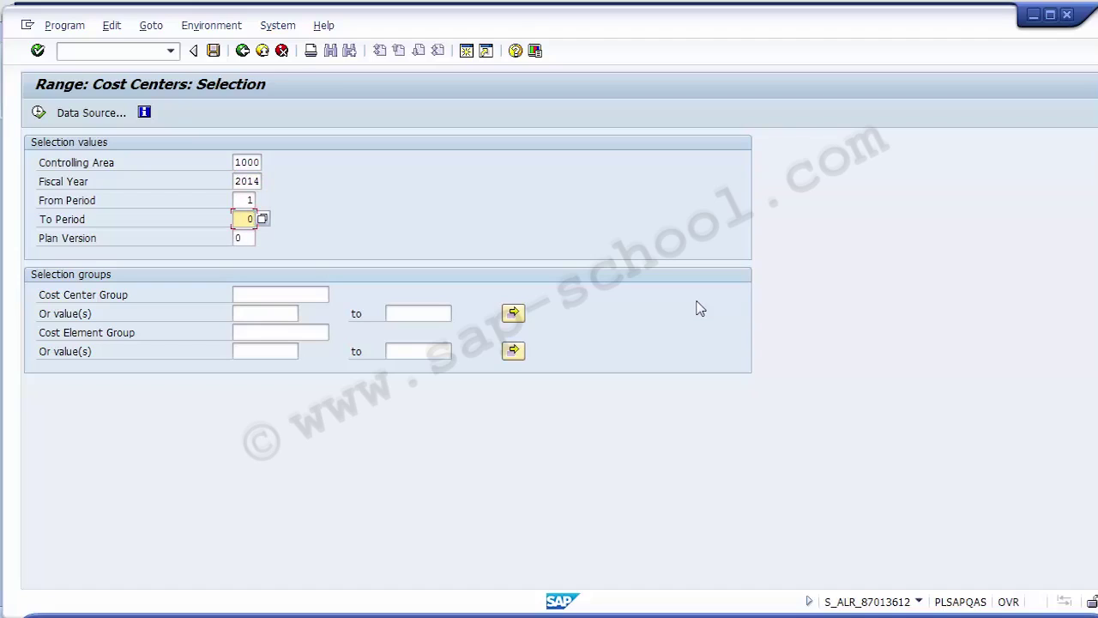
pyautogui.write('3')
pyautogui.click(39, 112)
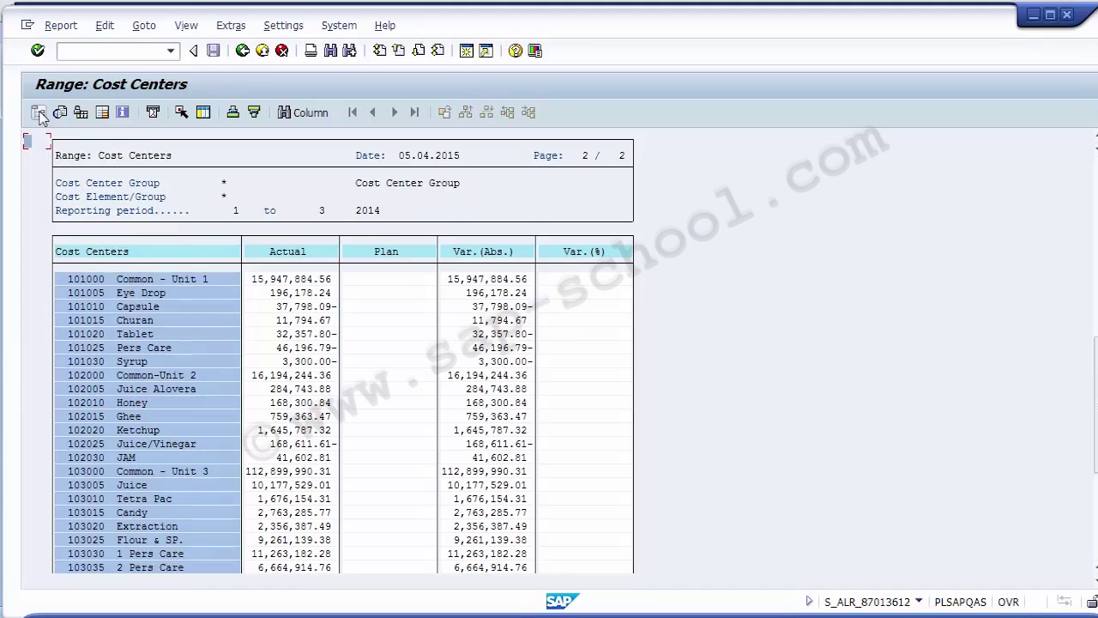
# Examine the actual and plan columns for each cost center, starting with 101000 Common - Unit 1, down to the over/underabsorption line.
pyautogui.click(89, 252)
pyautogui.click(83, 348)
pyautogui.click(83, 281)
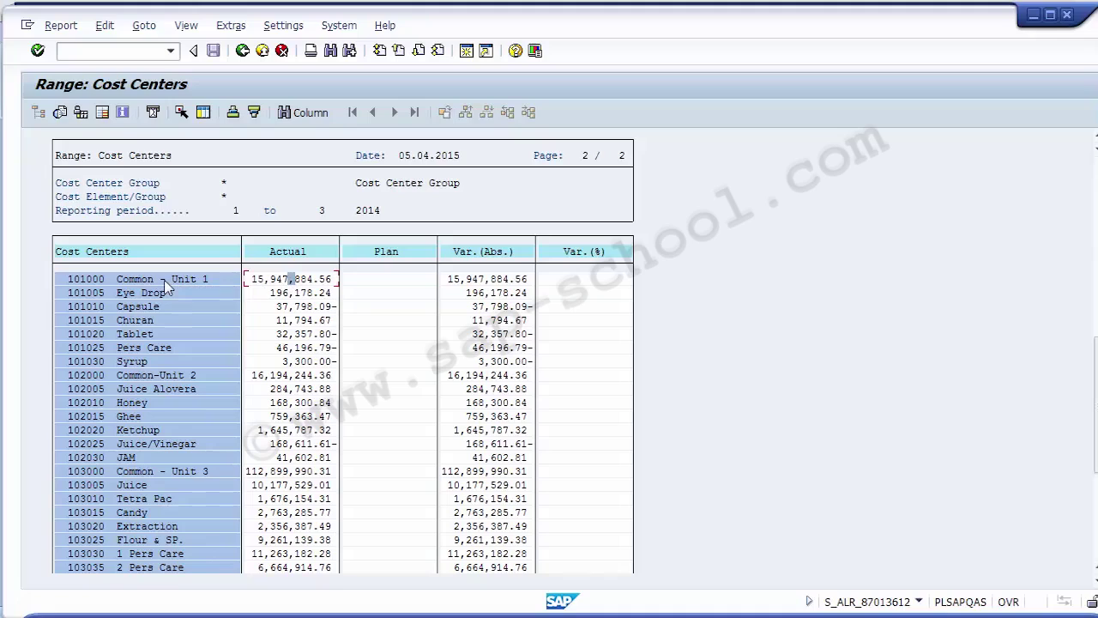
pyautogui.click(385, 253)
pyautogui.scroll(-5, 386, 343)
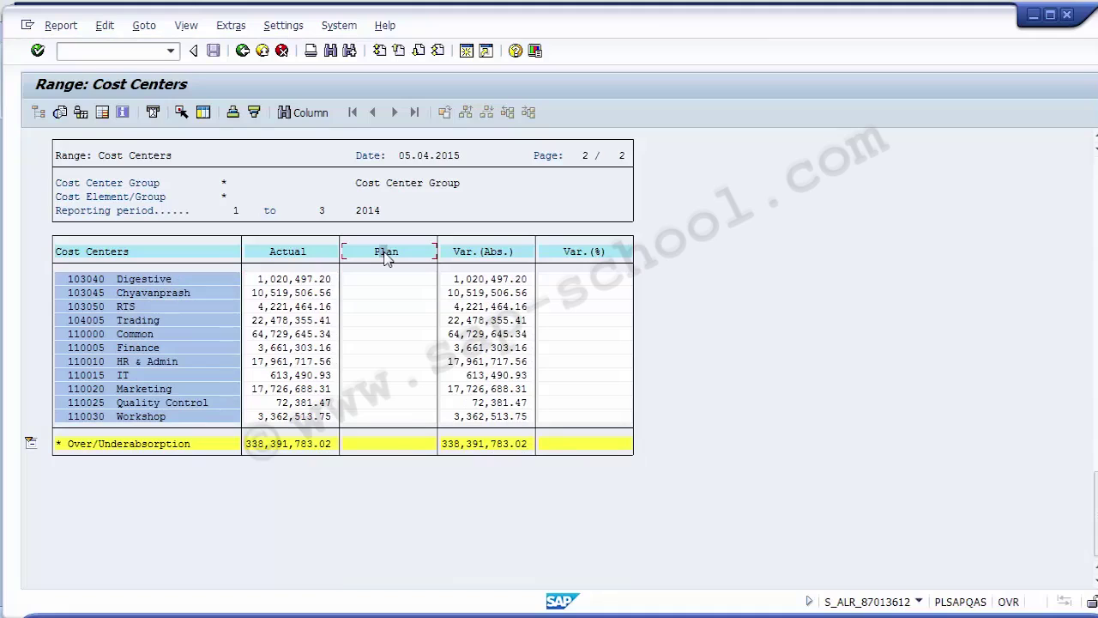
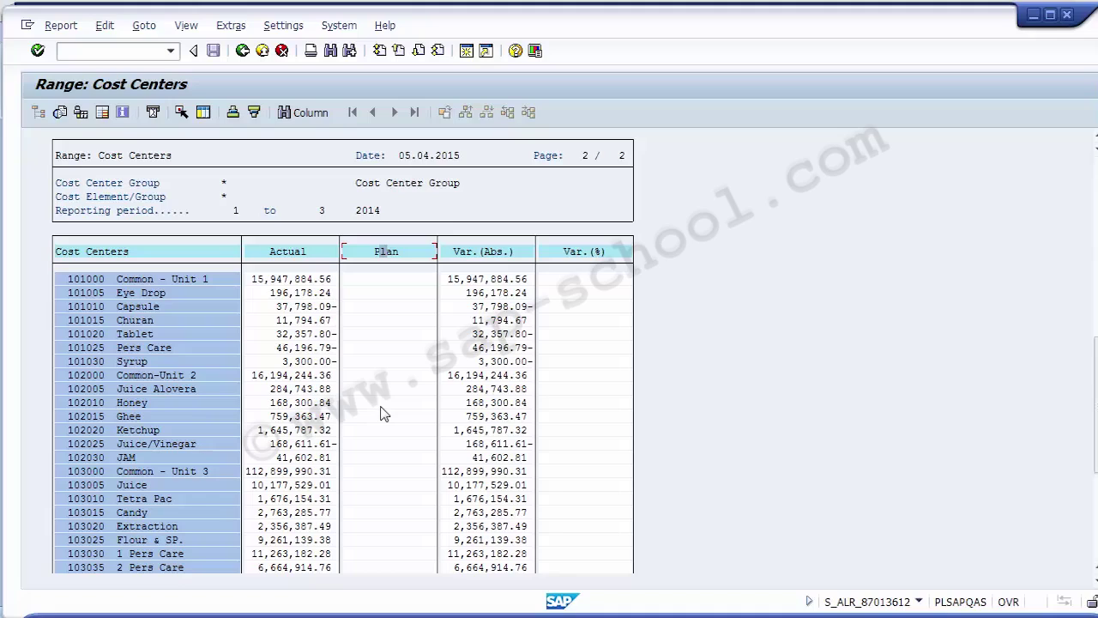
# View the drill-down reports offered for cost center 101020 Tablet, close the list, and examine the plan and variance of 101010 Capsule.
pyautogui.click(142, 293)
pyautogui.doubleClick(91, 339)
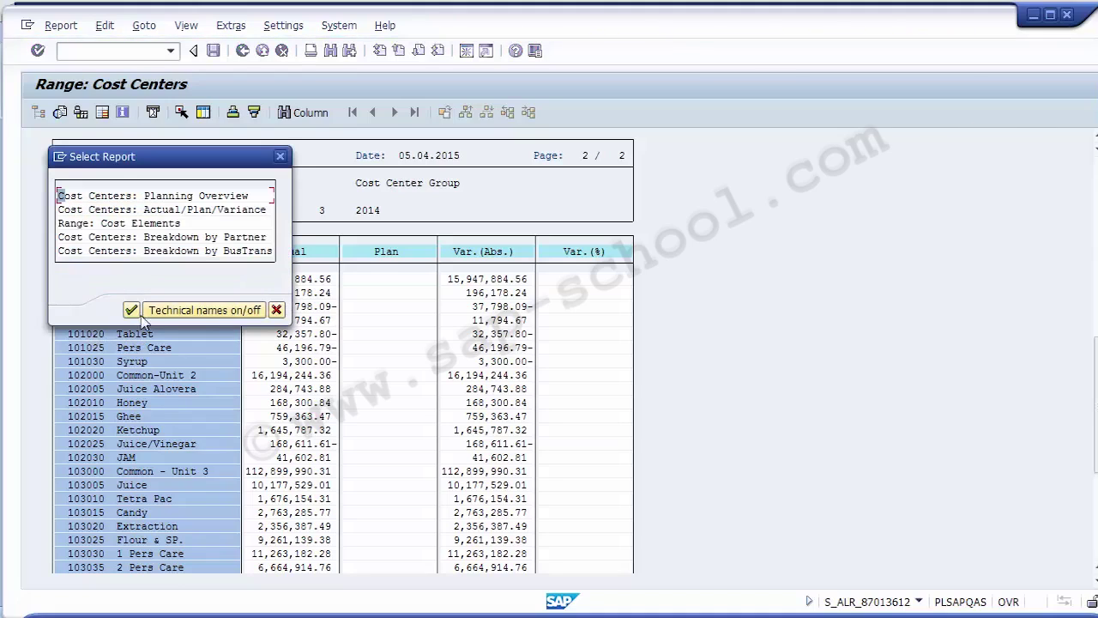
pyautogui.click(276, 310)
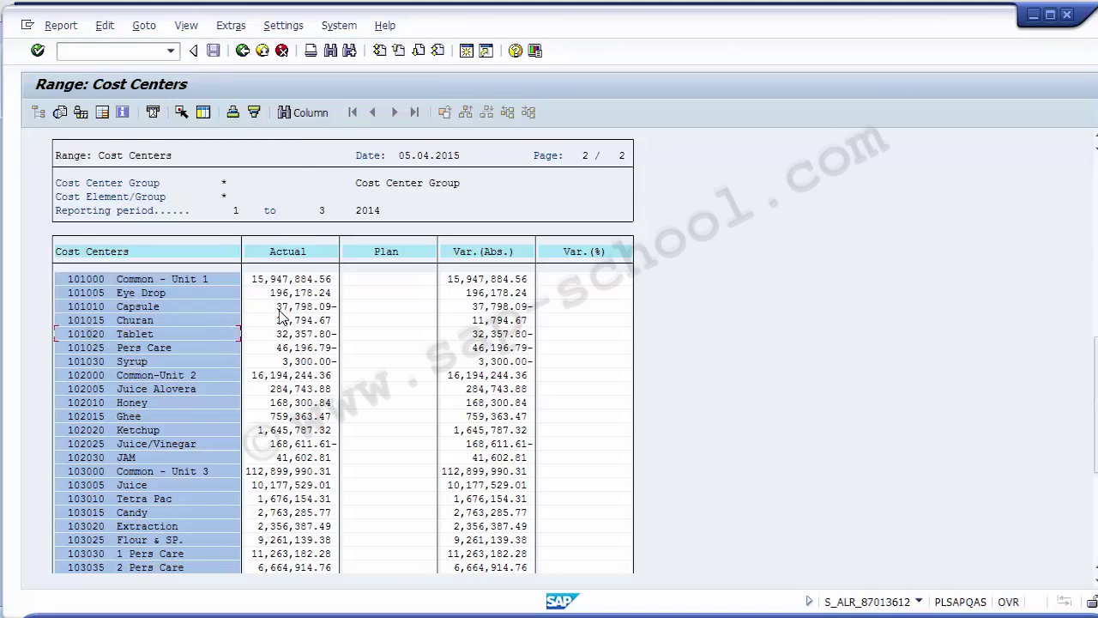
pyautogui.click(385, 307)
pyautogui.click(494, 307)
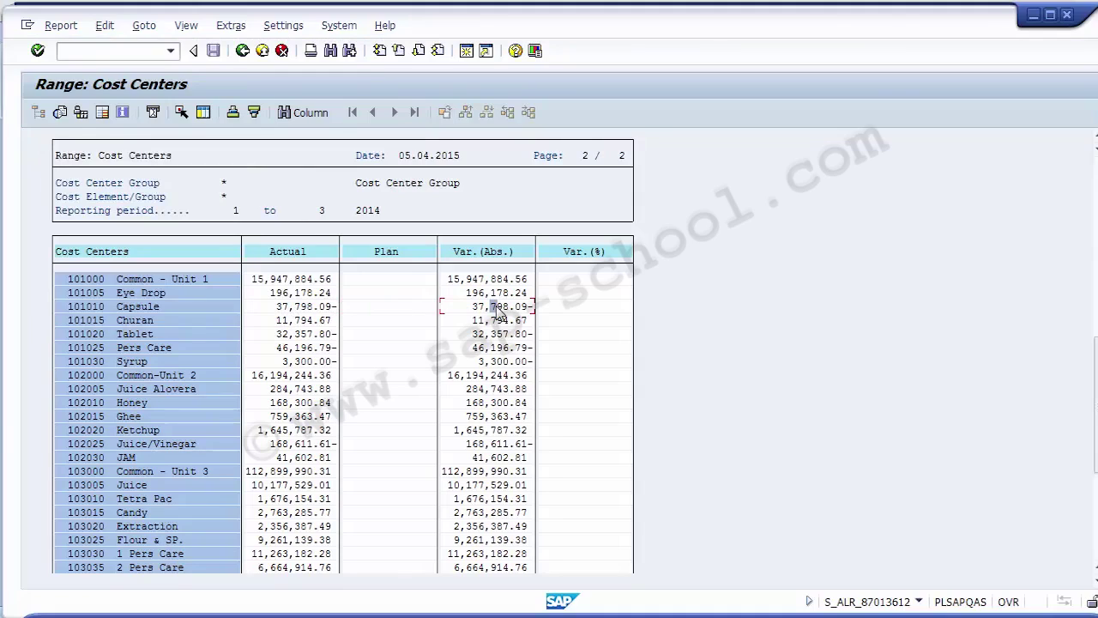
# Exit the Range: Cost Centers report and copy transaction code S_ALR_87013613 from the PowerPoint slide.
pyautogui.click(243, 51)
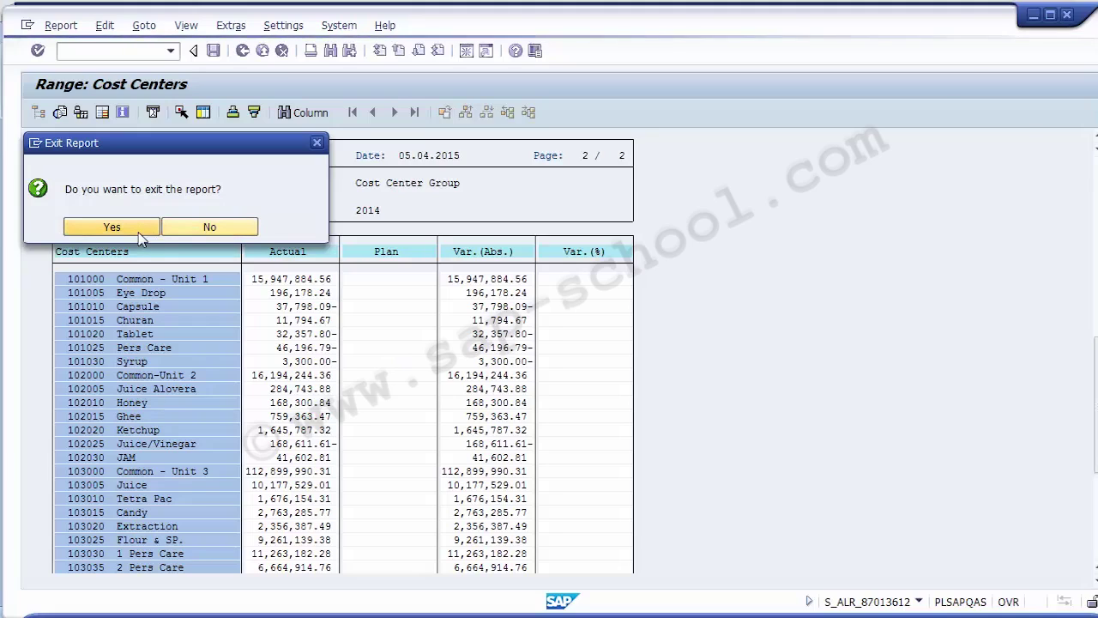
pyautogui.hotkey('alt', 'Tab')
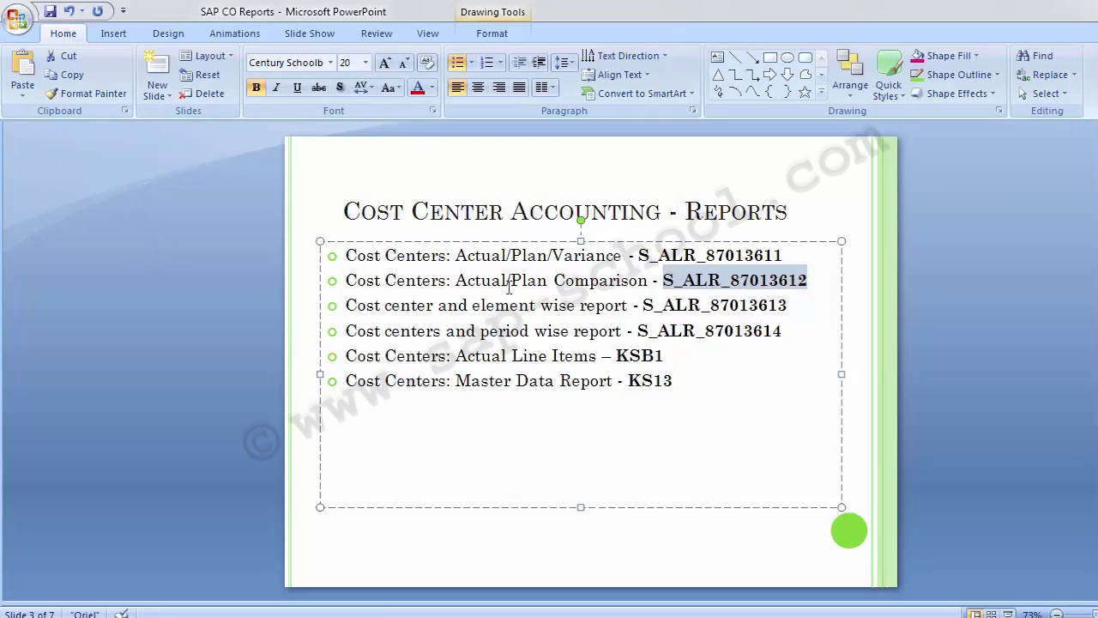
pyautogui.moveTo(644, 309); pyautogui.dragTo(790, 310)
pyautogui.hotkey('ctrl', 'c')
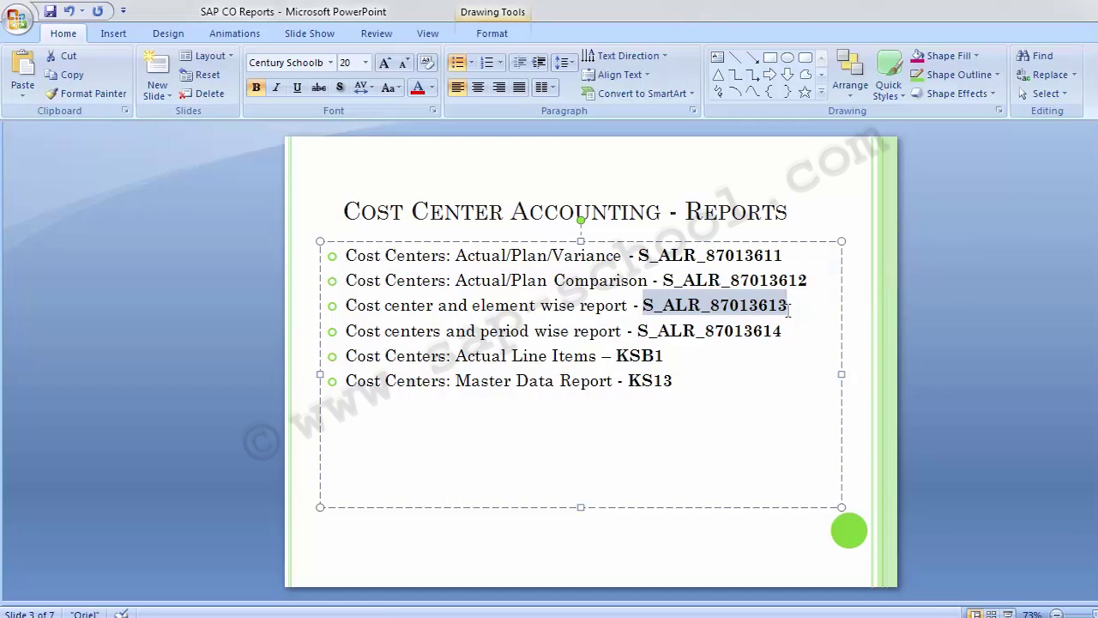
# Switch back to SAP and start transaction S_ALR_87013613 directly from the current selection screen with /nS_ALR_87013613.
pyautogui.hotkey('alt', 'Tab')
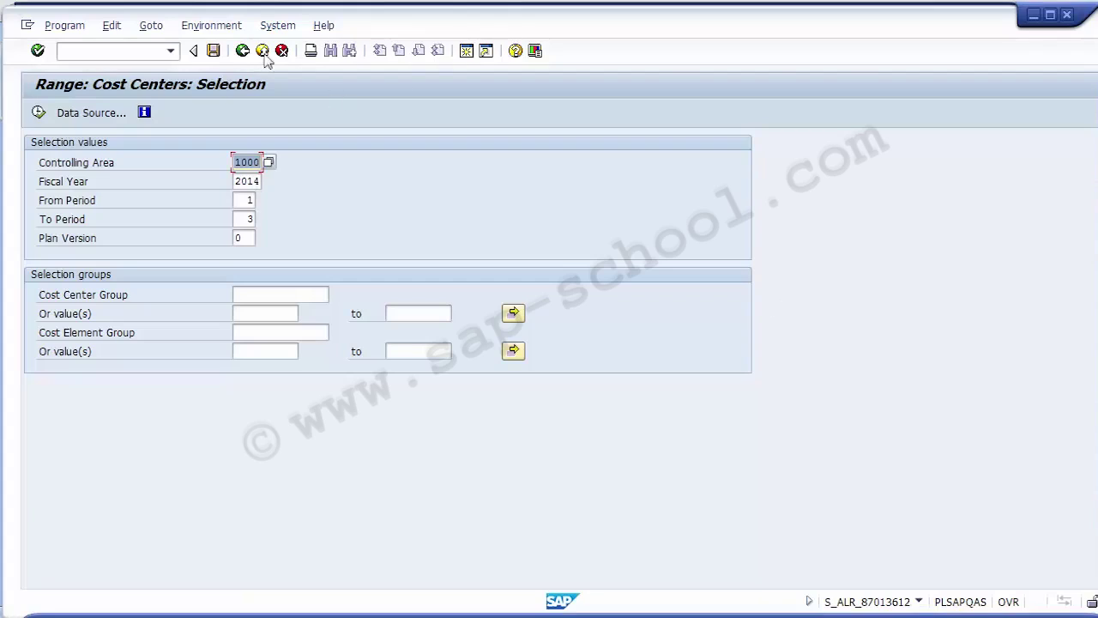
pyautogui.click(131, 53)
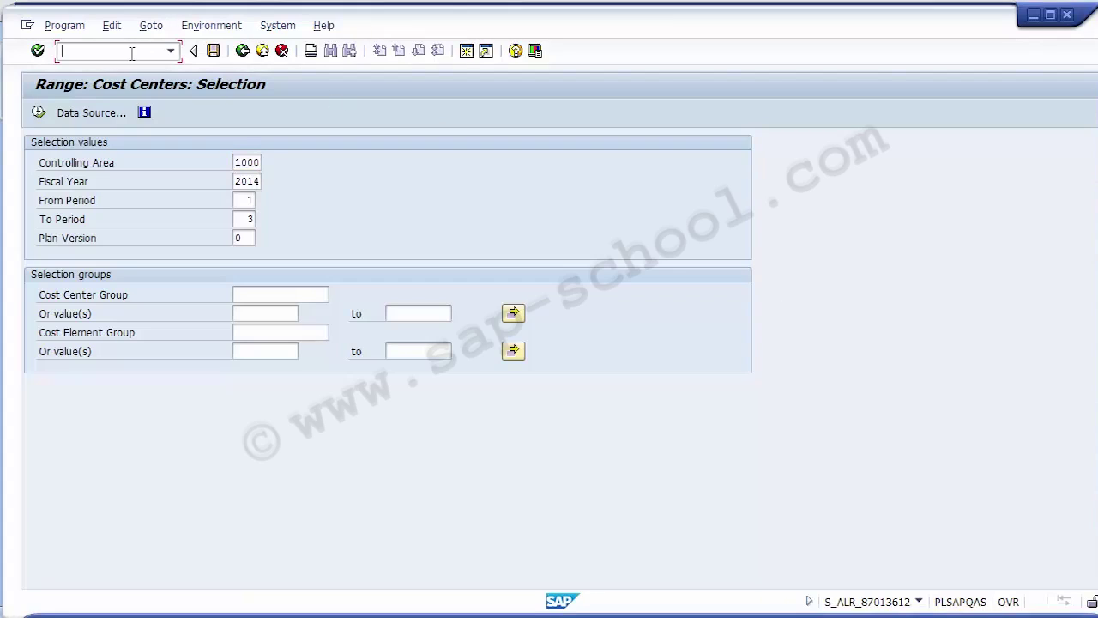
pyautogui.write('/n')
pyautogui.hotkey('ctrl', 'v')
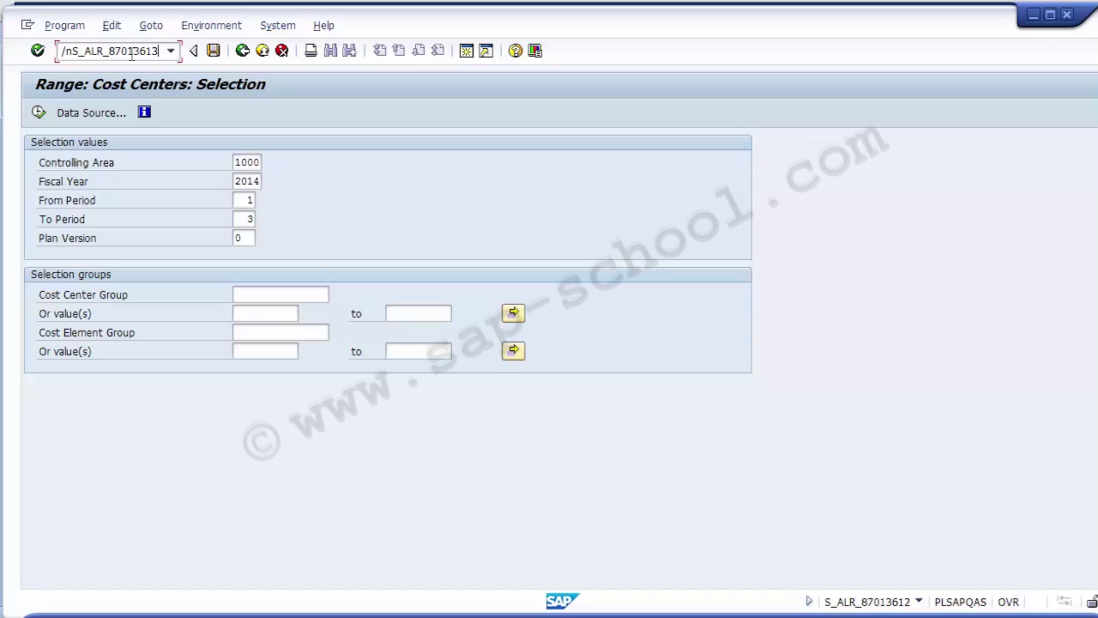
pyautogui.press('Return')
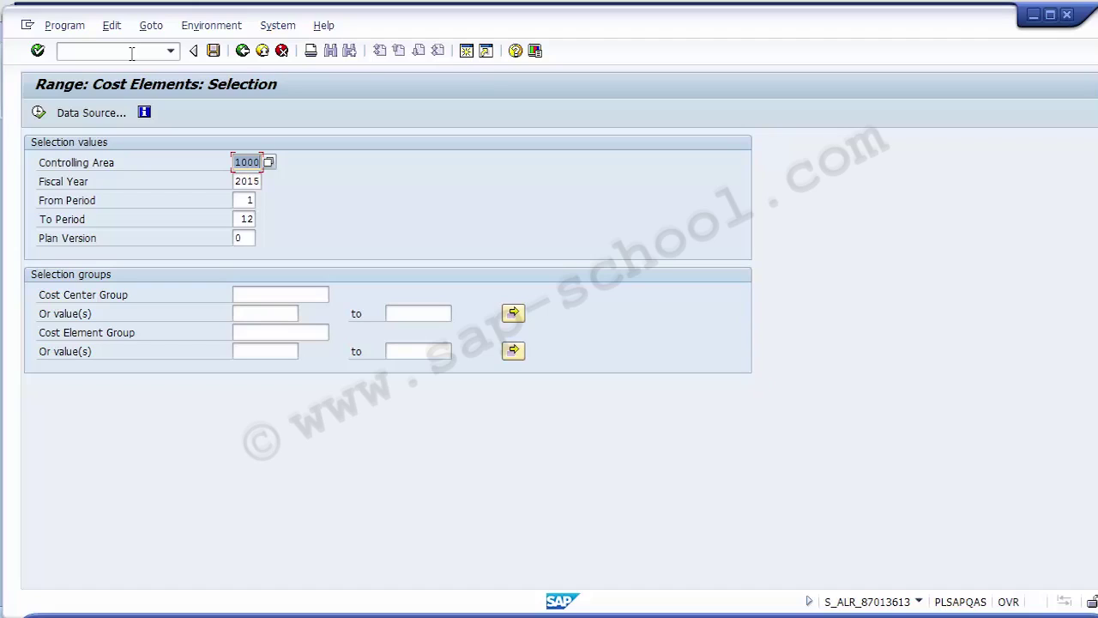
# Set the fiscal year to 2014 and the end period to 03, and run the Range: Cost Elements report.
pyautogui.press('Tab')
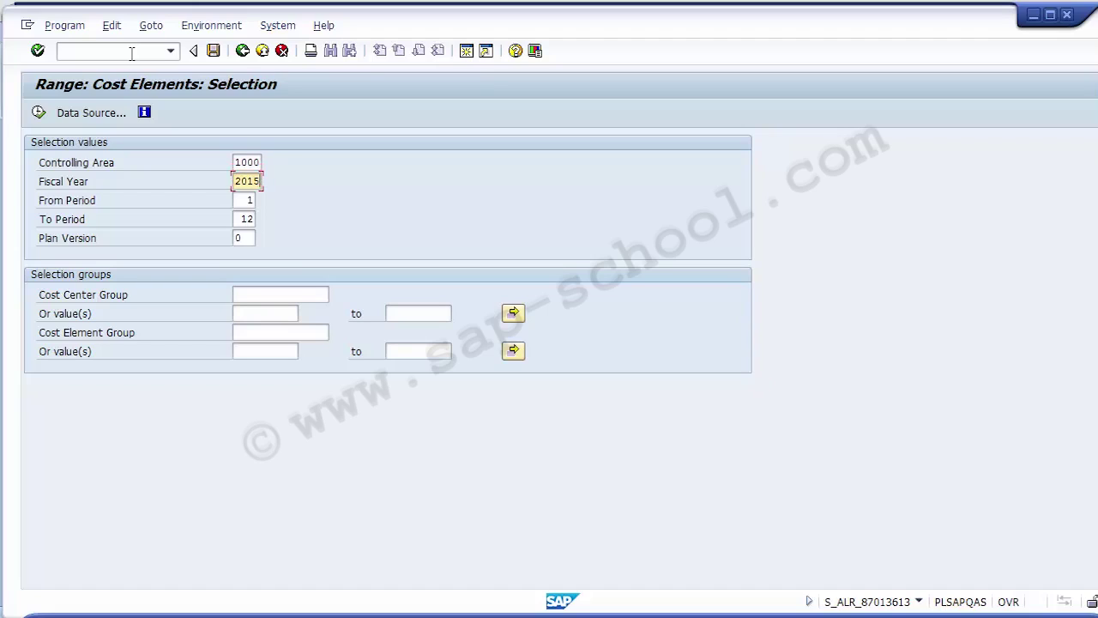
pyautogui.press('BackSpace')
pyautogui.write('4')
pyautogui.press('Tab')
pyautogui.press('Tab')
pyautogui.write('0')
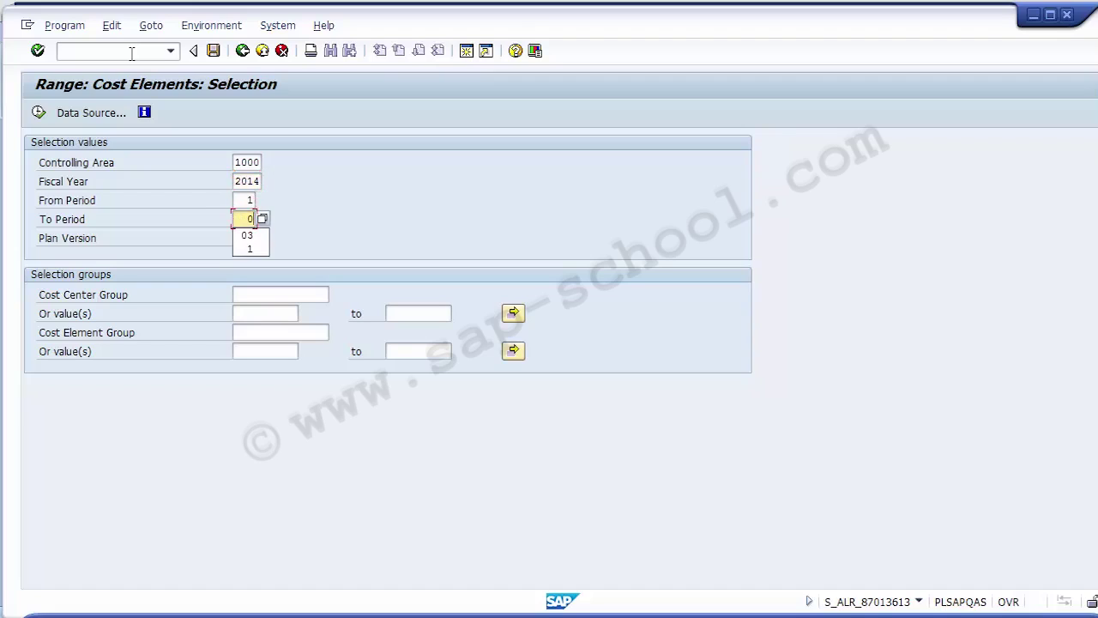
pyautogui.write('3')
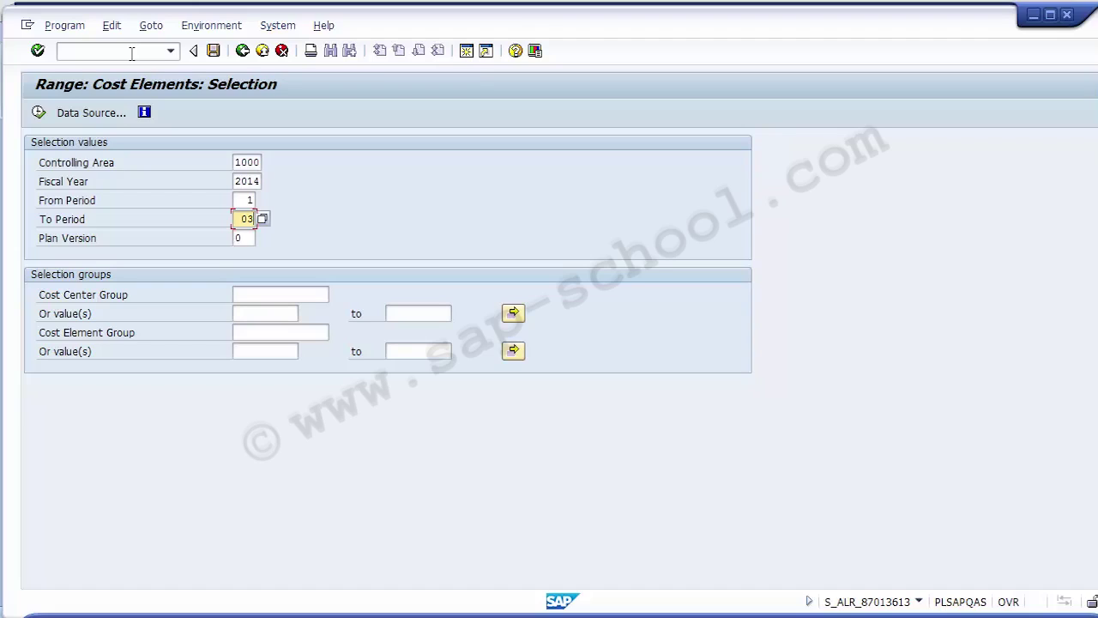
pyautogui.press('F8')
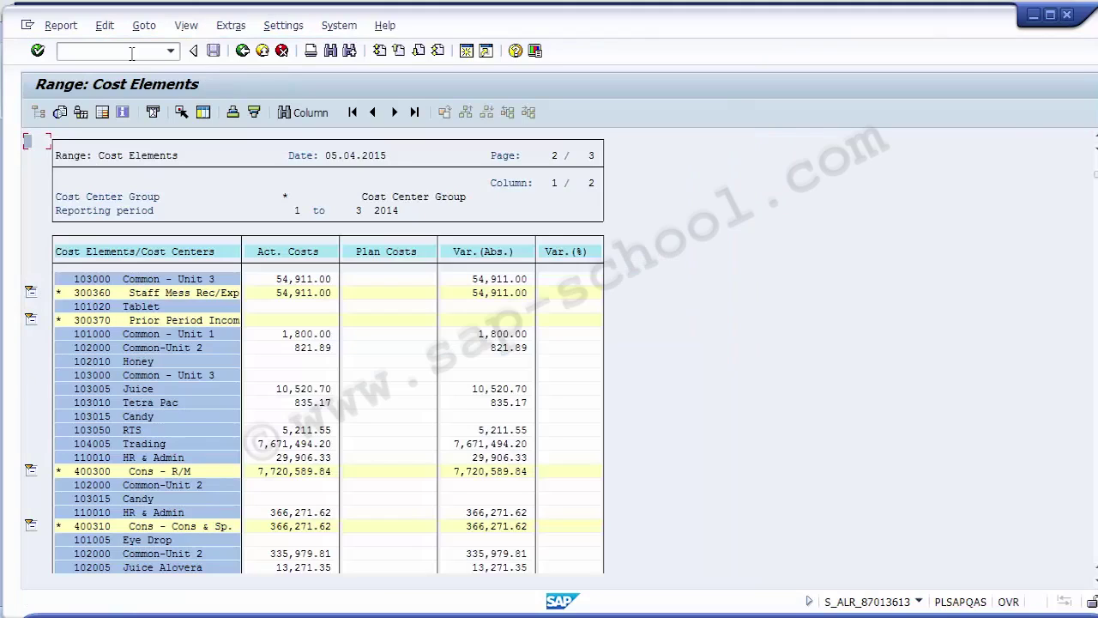
# Examine cost center 103000 Common - Unit 3 and its actual costs under cost element 300360 Staff Mess Rec/Exp.
pyautogui.click(89, 282)
pyautogui.click(95, 294)
pyautogui.click(140, 280)
pyautogui.click(83, 295)
pyautogui.click(106, 293)
pyautogui.click(131, 280)
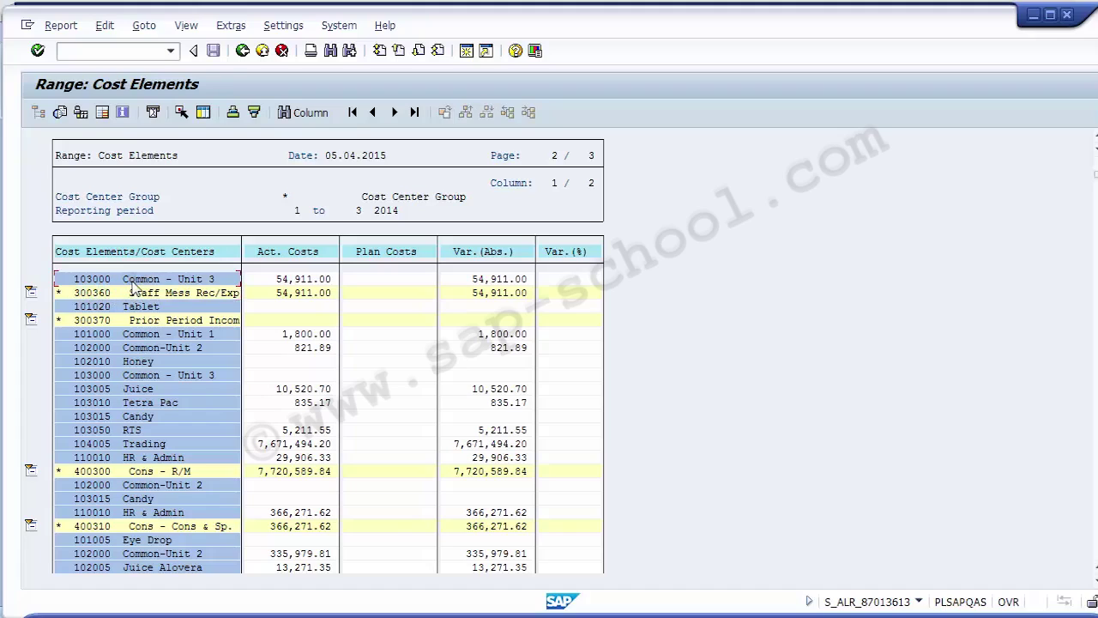
pyautogui.click(287, 281)
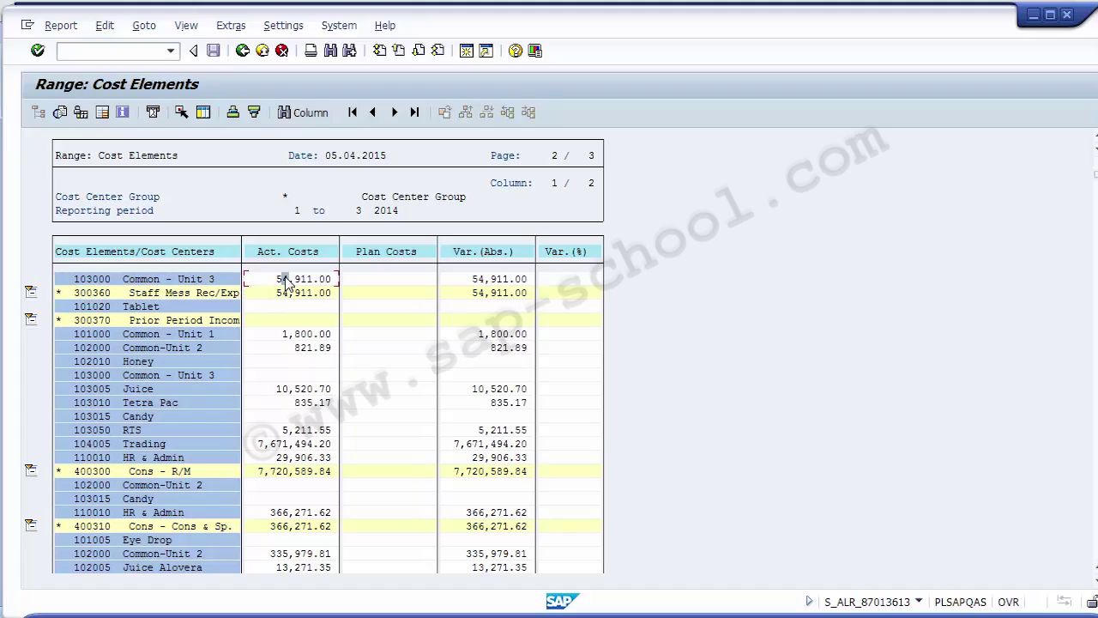
# Examine the cost element lines 300360 and 300370 and the cost centers posted under 400300 Cons - R/M.
pyautogui.click(146, 293)
pyautogui.click(168, 293)
pyautogui.click(293, 295)
pyautogui.click(151, 310)
pyautogui.click(95, 320)
pyautogui.click(285, 322)
pyautogui.click(168, 335)
pyautogui.click(162, 362)
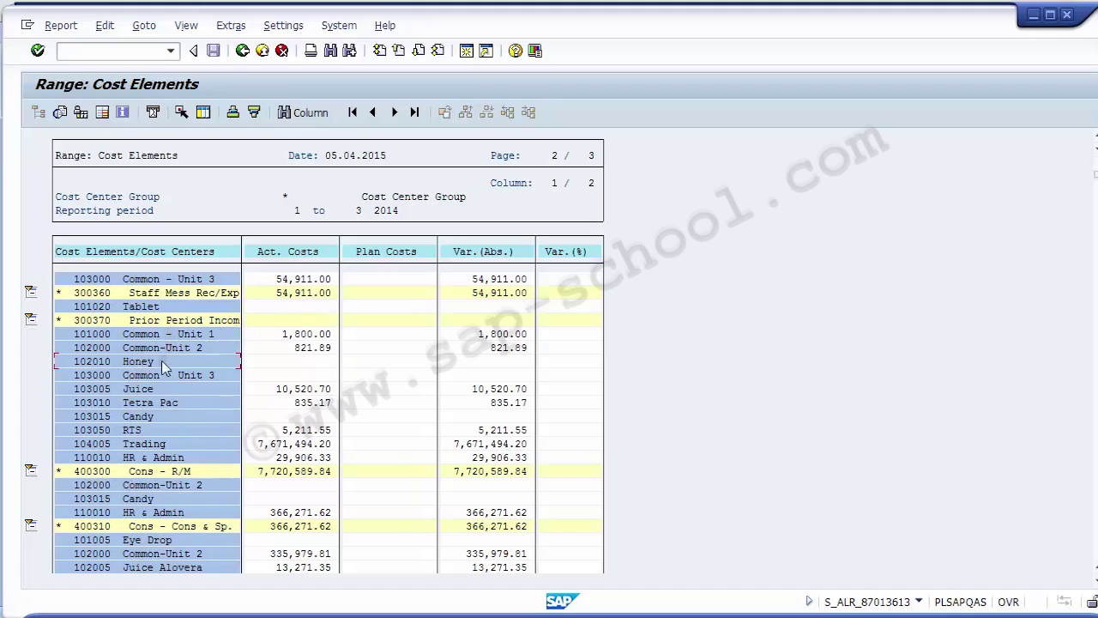
pyautogui.click(155, 457)
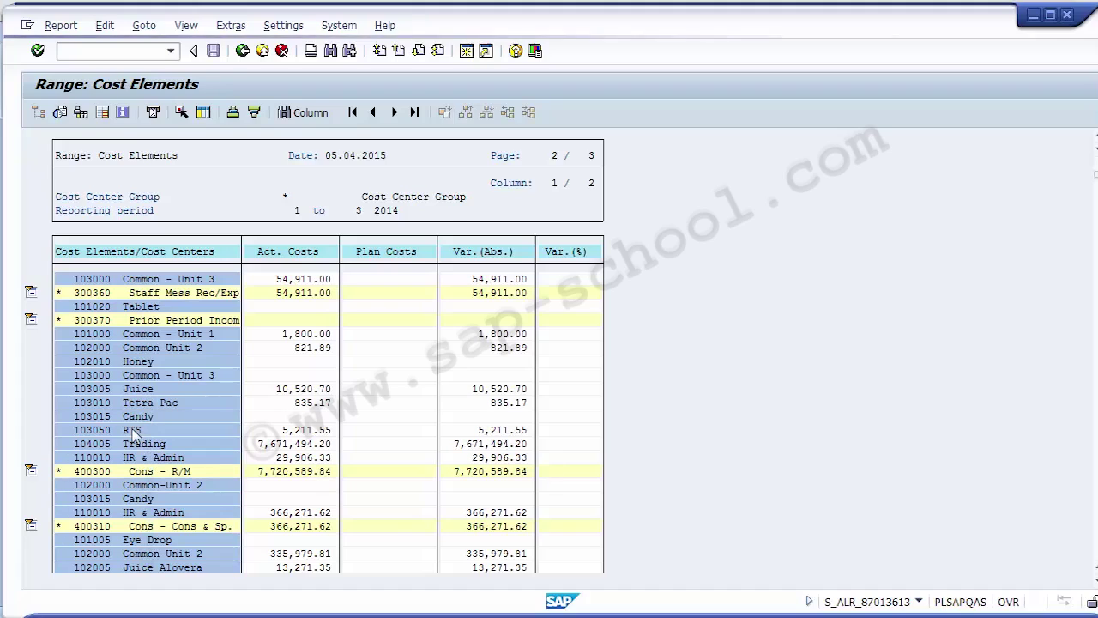
# Block-select and copy the 110010 HR & Admin label under cost element 400310, and check that cost center's actual costs.
pyautogui.scroll(-1, 133, 433)
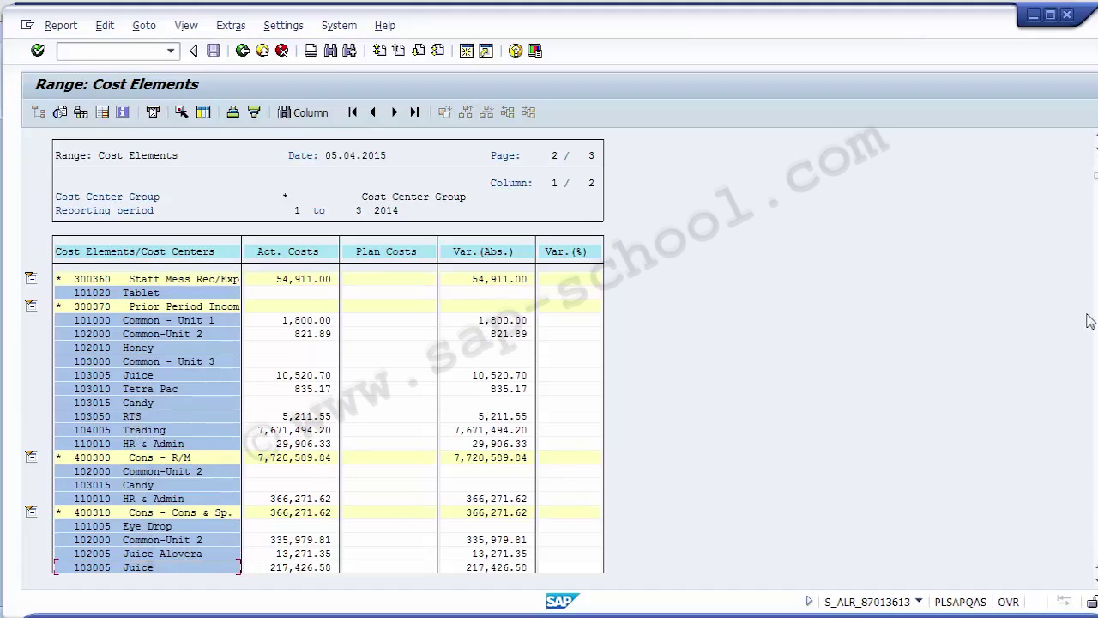
pyautogui.press('Down')
pyautogui.press('Down')
pyautogui.press('Down')
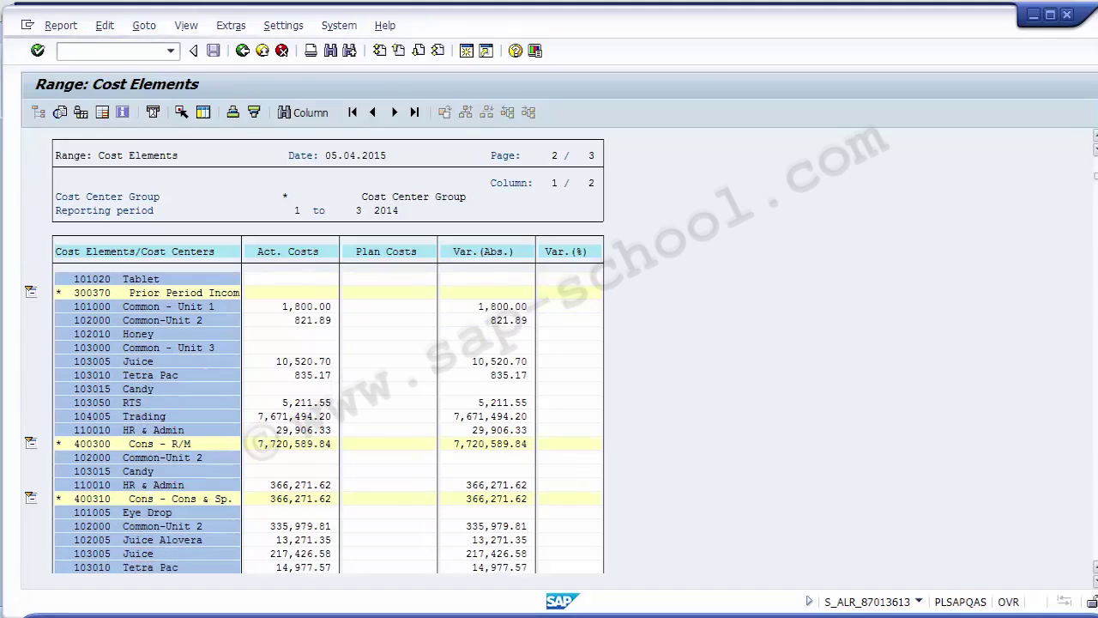
pyautogui.press('Down')
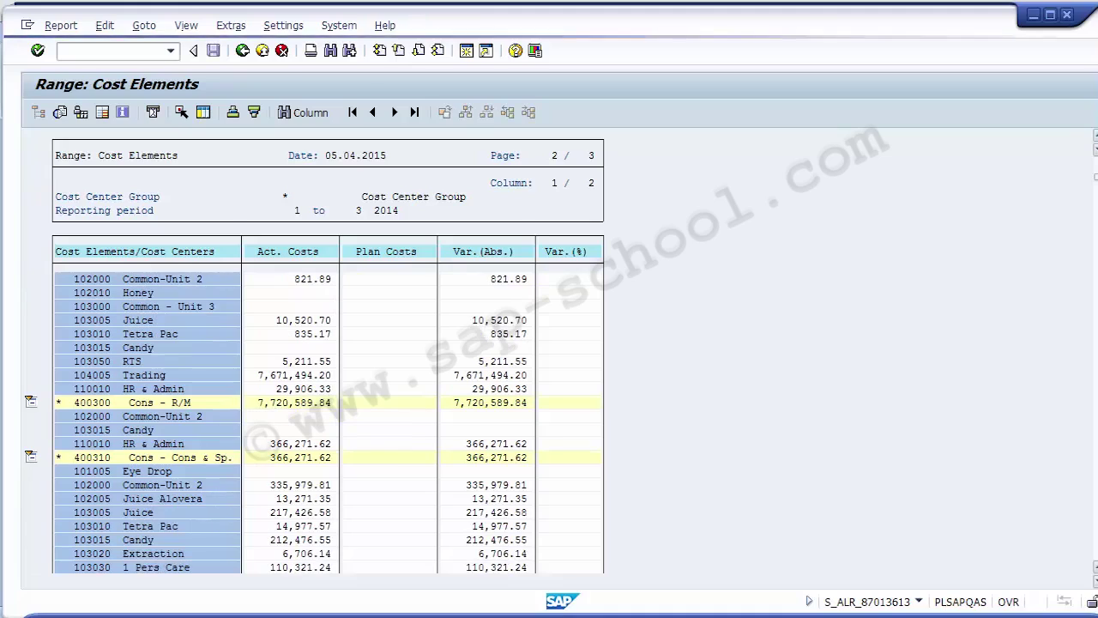
pyautogui.press('Down')
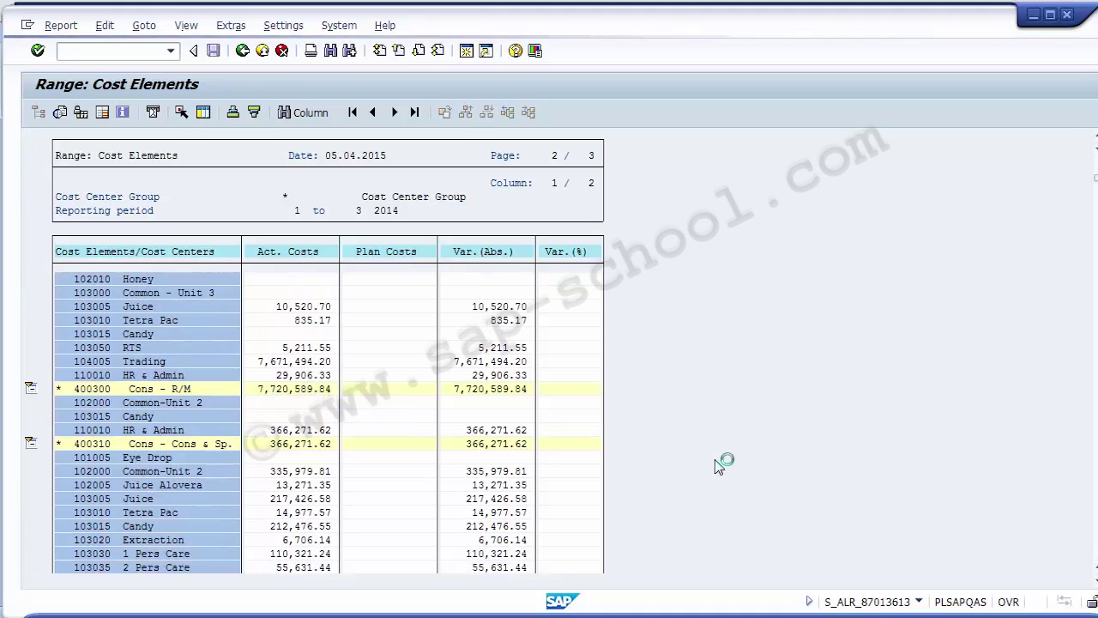
pyautogui.press('Down')
pyautogui.click(135, 433)
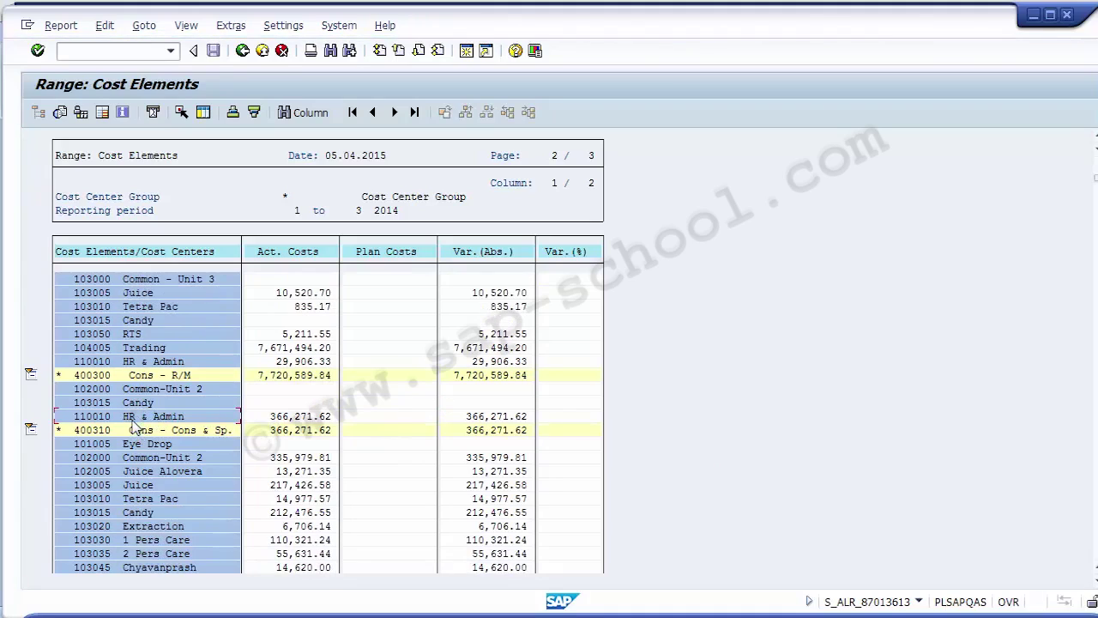
pyautogui.click(84, 418)
pyautogui.hotkey('ctrl', 'y')
pyautogui.moveTo(68, 411); pyautogui.dragTo(199, 415)
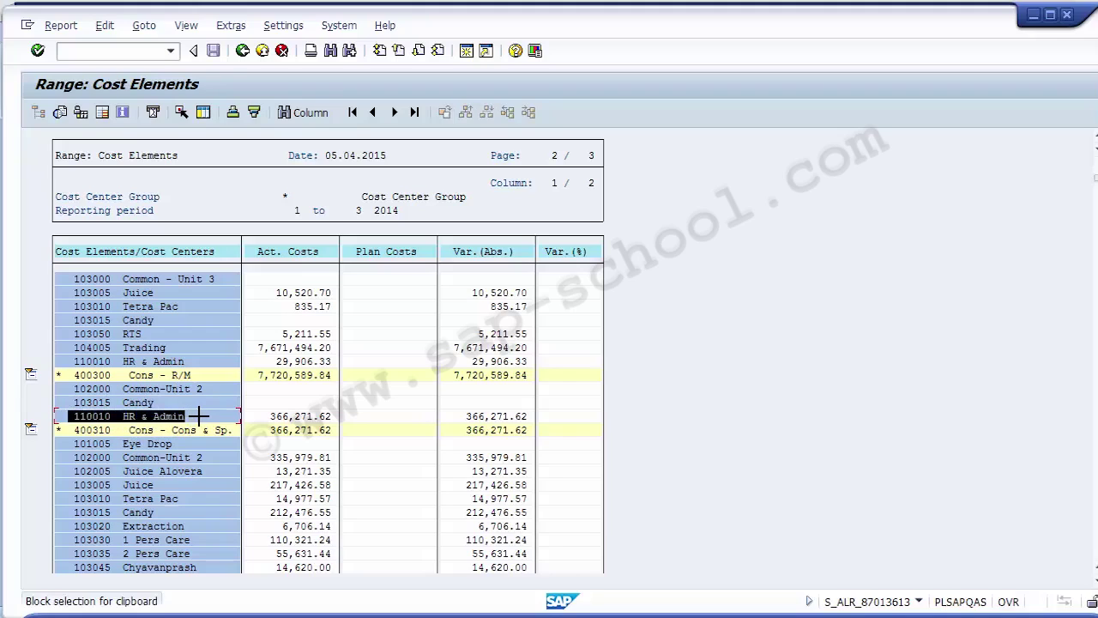
pyautogui.hotkey('ctrl', 'c')
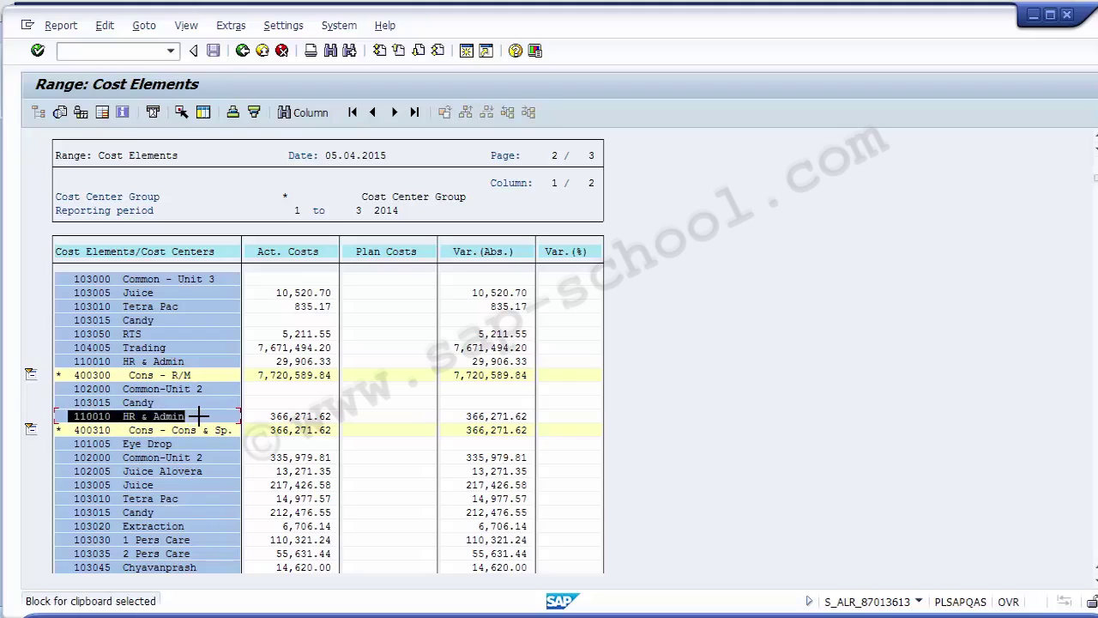
pyautogui.click(283, 419)
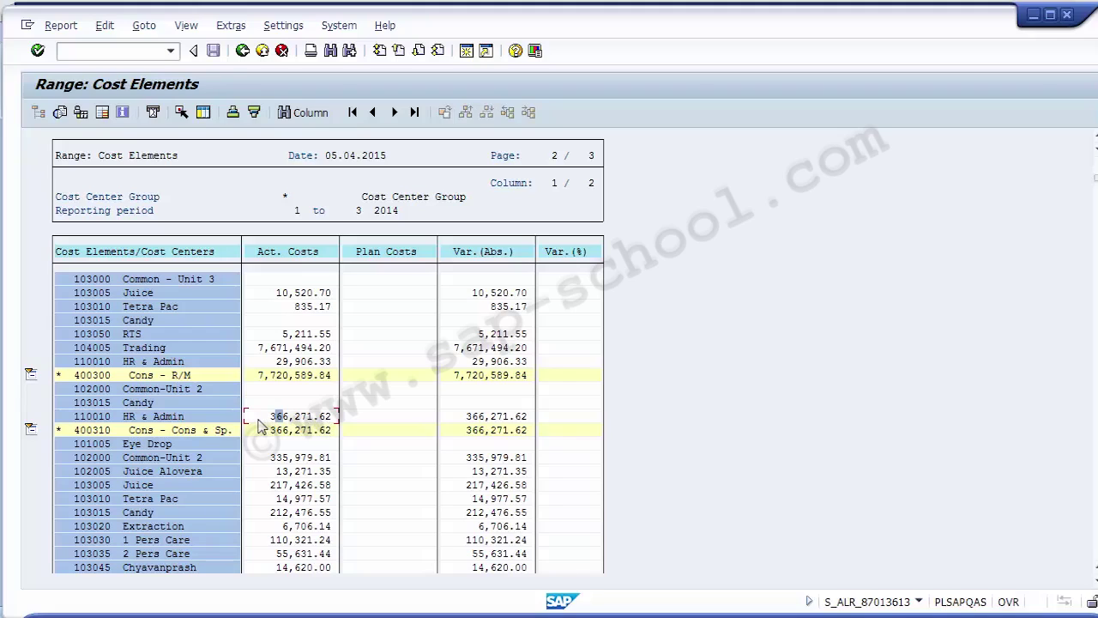
# View the drill-down reports offered for cost element 400310 Cons - Cons & Sp. and close the list.
pyautogui.click(180, 419)
pyautogui.click(129, 432)
pyautogui.click(76, 431)
pyautogui.click(210, 430)
pyautogui.click(175, 431)
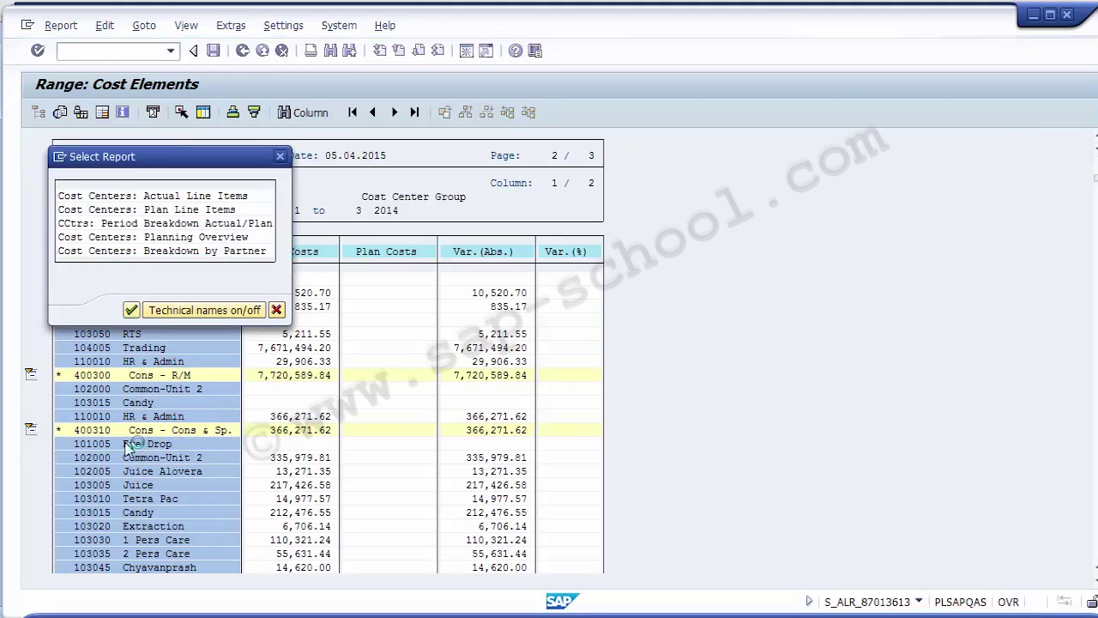
pyautogui.press('Escape')
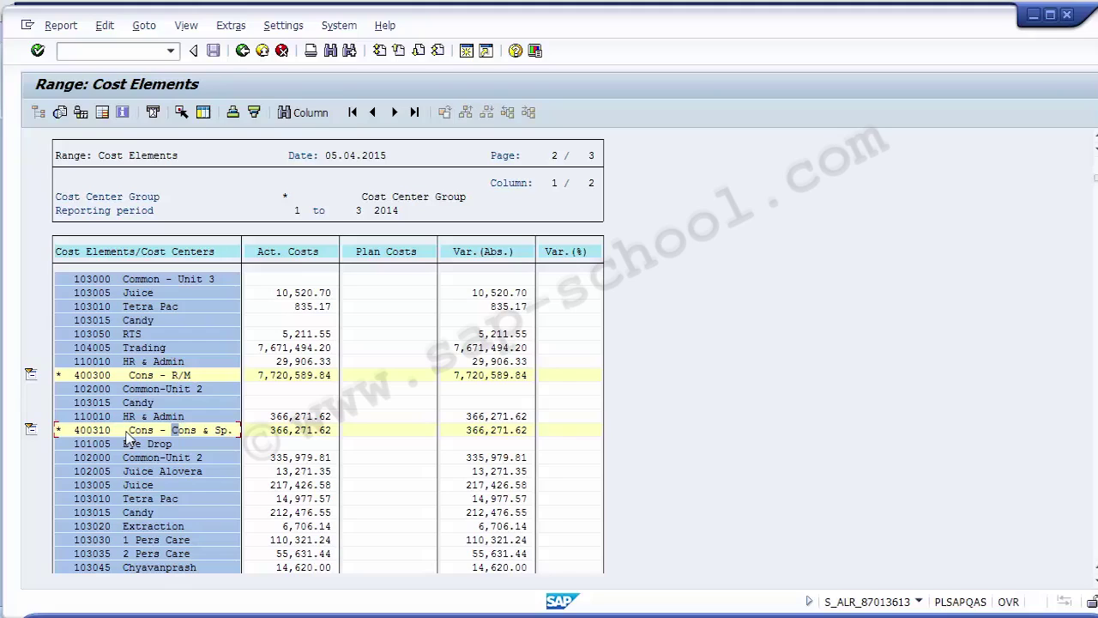
# Examine cost element 400300 and look through the remaining cost elements with their cost centers in the report.
pyautogui.click(144, 362)
pyautogui.click(138, 379)
pyautogui.click(138, 528)
pyautogui.scroll(-7, 137, 527)
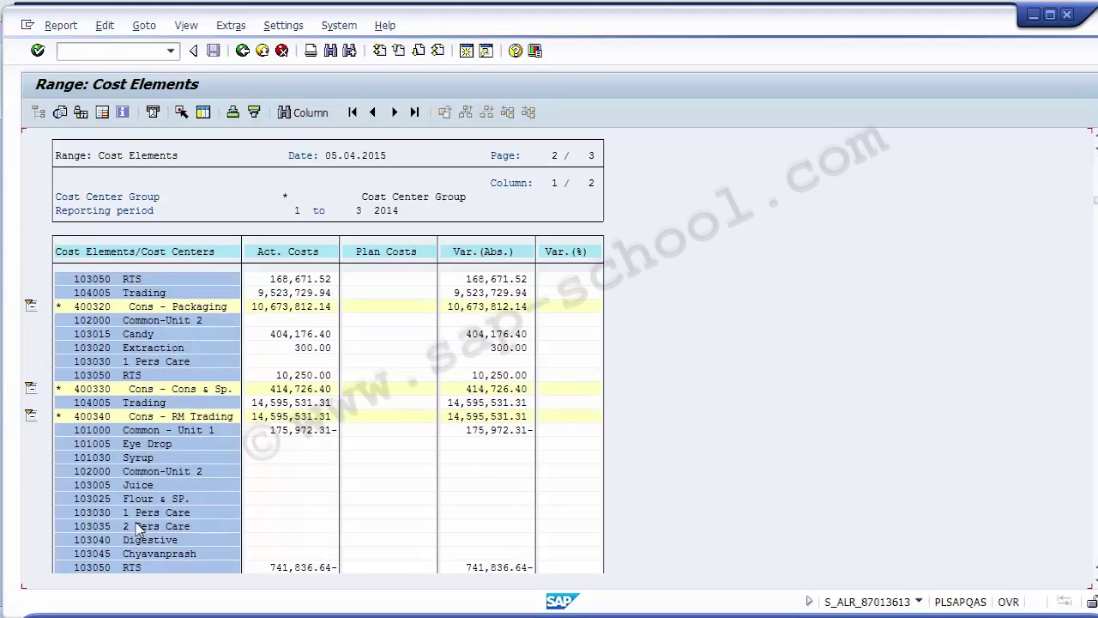
pyautogui.scroll(-10, 137, 528)
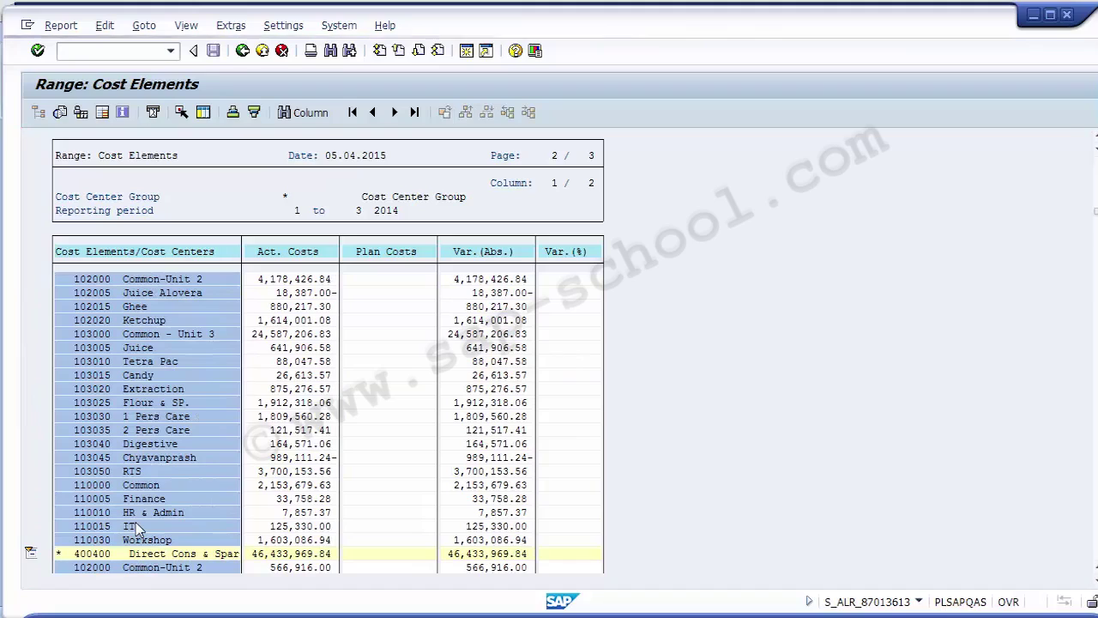
pyautogui.scroll(-7, 138, 528)
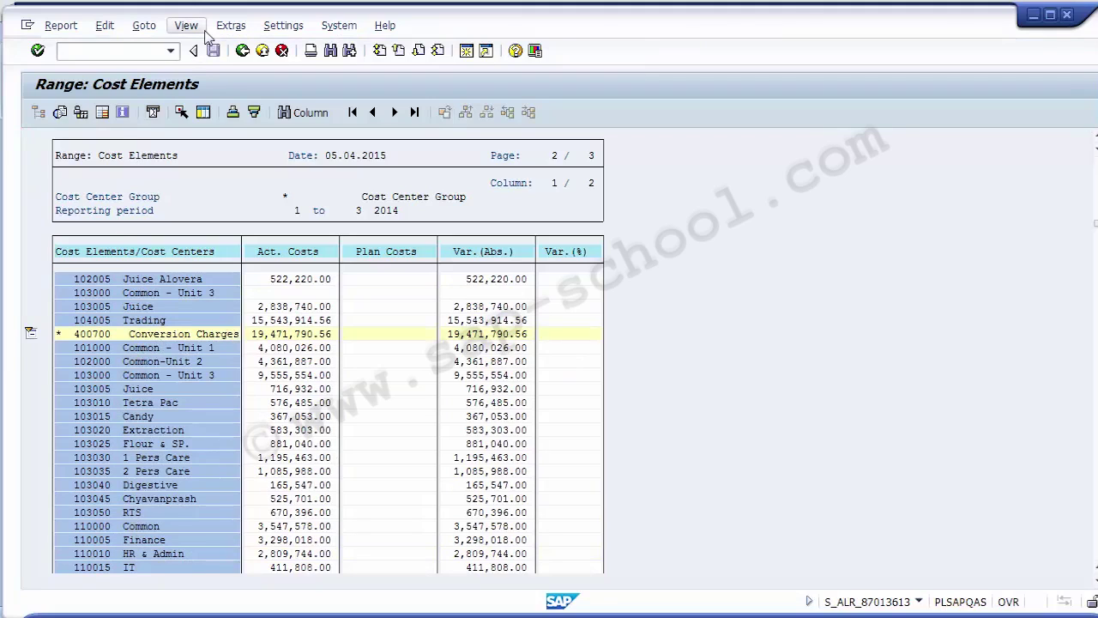
pyautogui.scroll(-7, 197, 29)
pyautogui.scroll(-7, 232, 52)
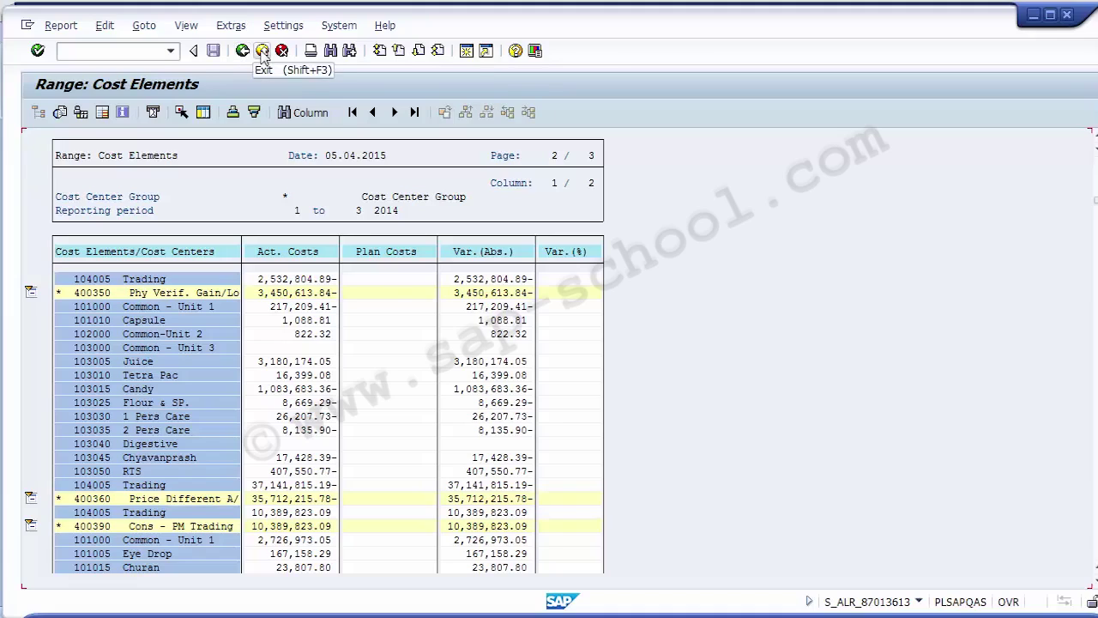
# Check cost center 104005 Trading under cost element 400350, and exit the Range: Cost Elements report.
pyautogui.click(107, 280)
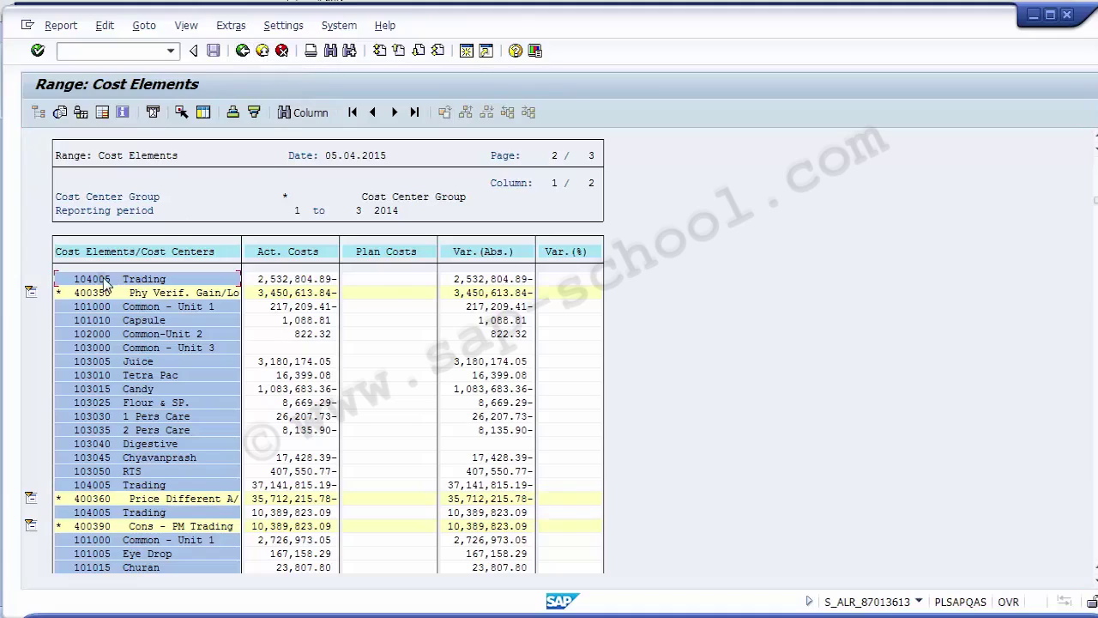
pyautogui.click(102, 293)
pyautogui.click(261, 52)
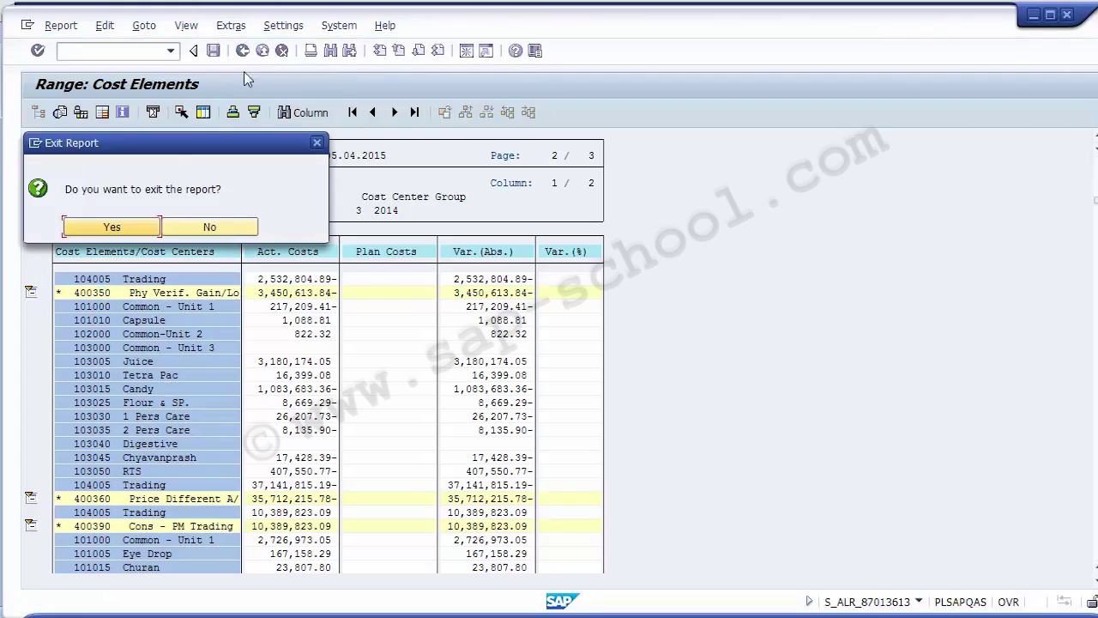
pyautogui.click(116, 227)
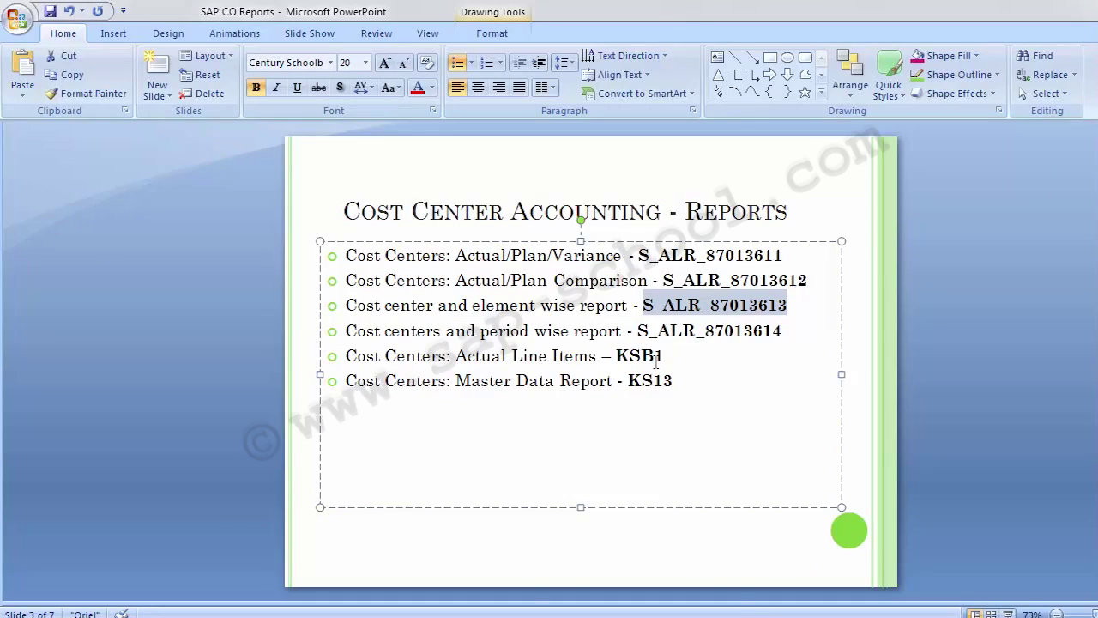
# Copy the transaction code S_ALR_87013614 of the period-wise cost center report from the PowerPoint slide.
pyautogui.click(639, 331)
pyautogui.hotkey('shift', 'End')
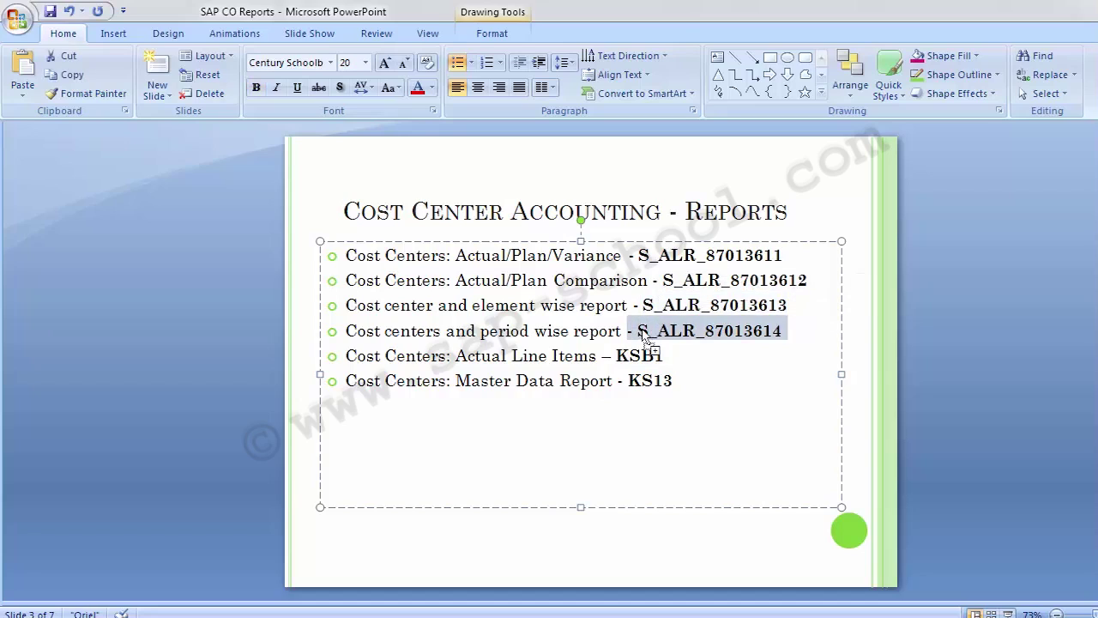
pyautogui.click(645, 337)
pyautogui.moveTo(637, 331); pyautogui.dragTo(787, 331)
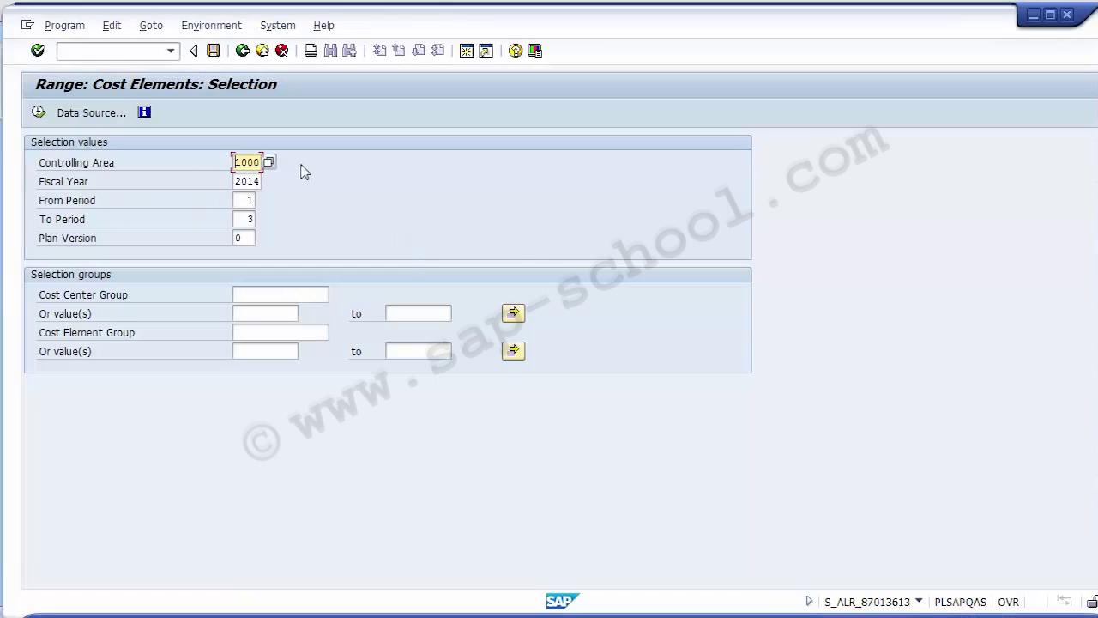
# Switch back to SAP and start transaction S_ALR_87013614 directly from the current selection screen with /nS_ALR_87013614.
pyautogui.write('/n')
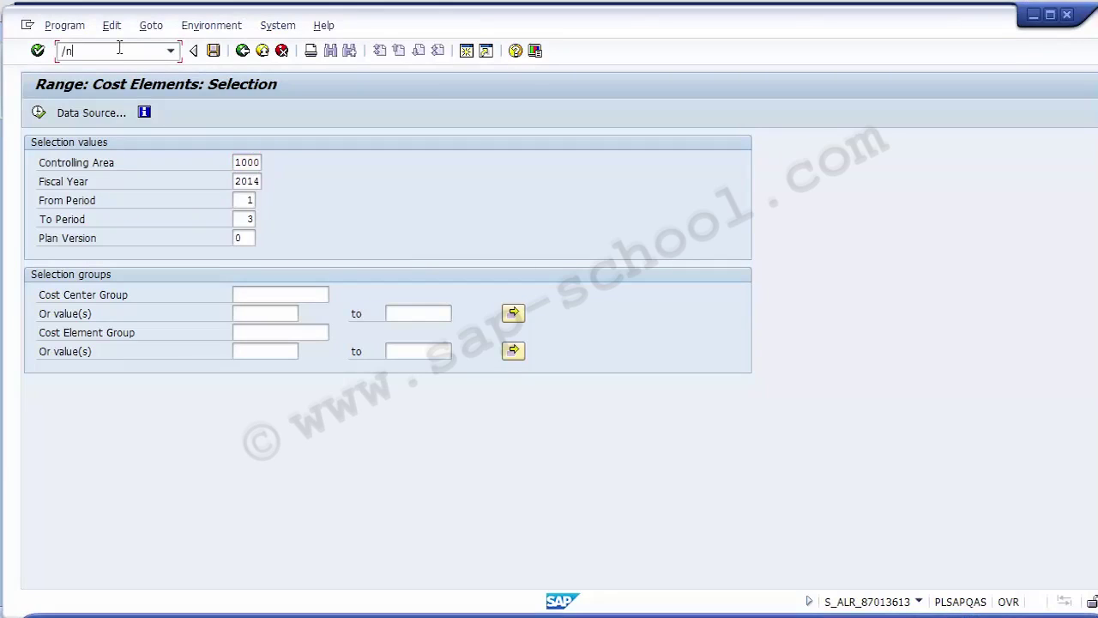
pyautogui.hotkey('ctrl', 'v')
pyautogui.press('Return')
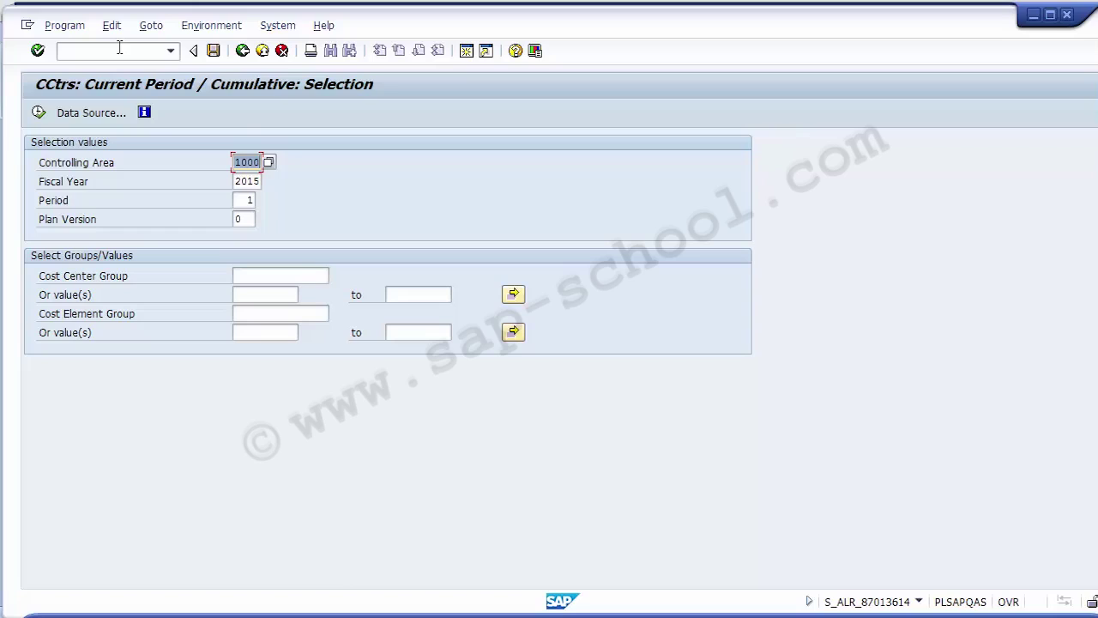
# Set the fiscal year to 2014 and the period to 3, and run the Current Period/Cumulative report.
pyautogui.press('Tab')
pyautogui.hotkey('shift', 'Tab')
pyautogui.press('Tab')
pyautogui.write('2014')
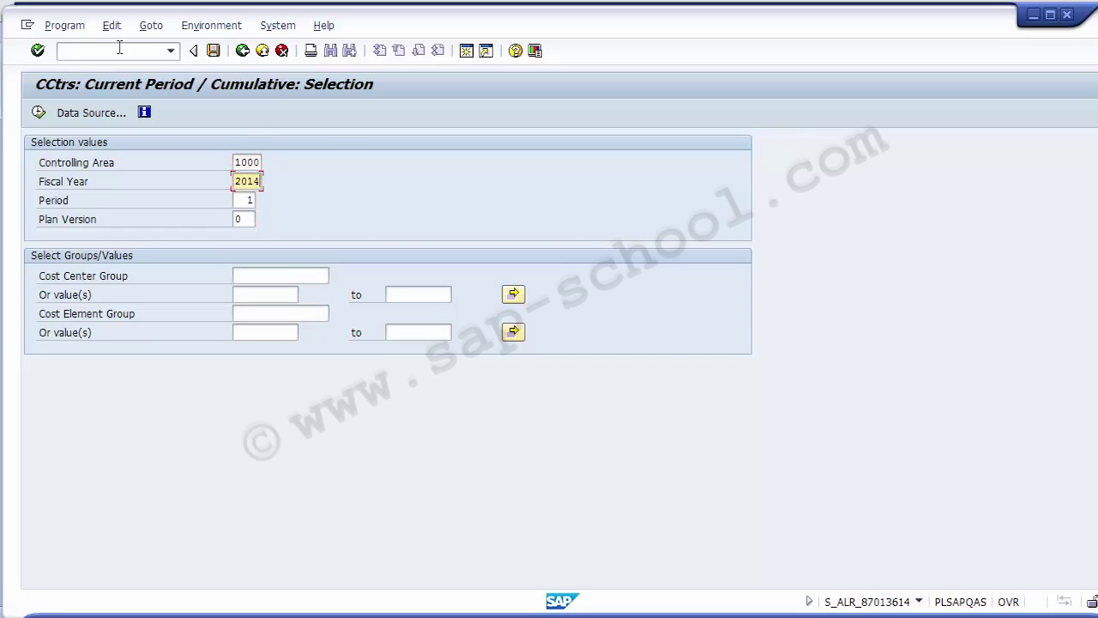
pyautogui.press('Tab')
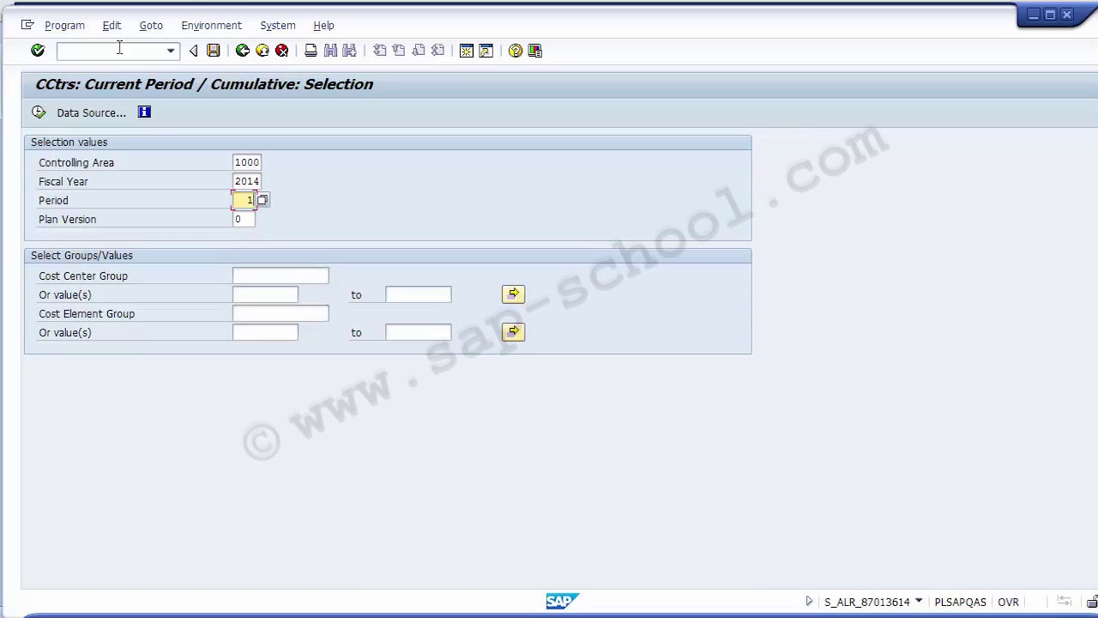
pyautogui.press('BackSpace')
pyautogui.write('3')
pyautogui.press('Tab')
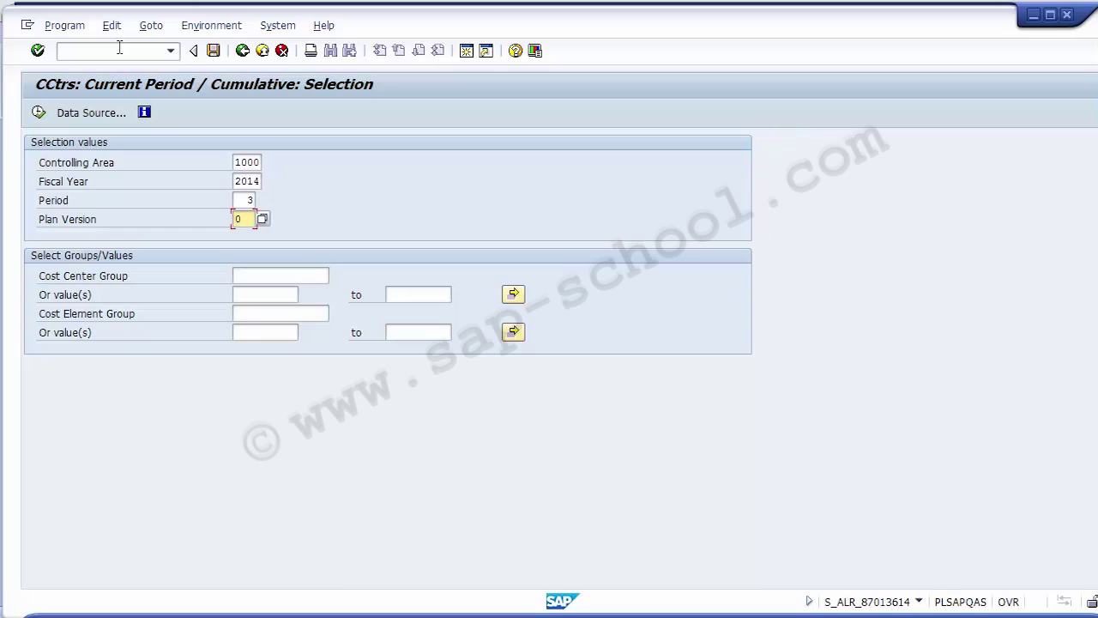
pyautogui.click(38, 114)
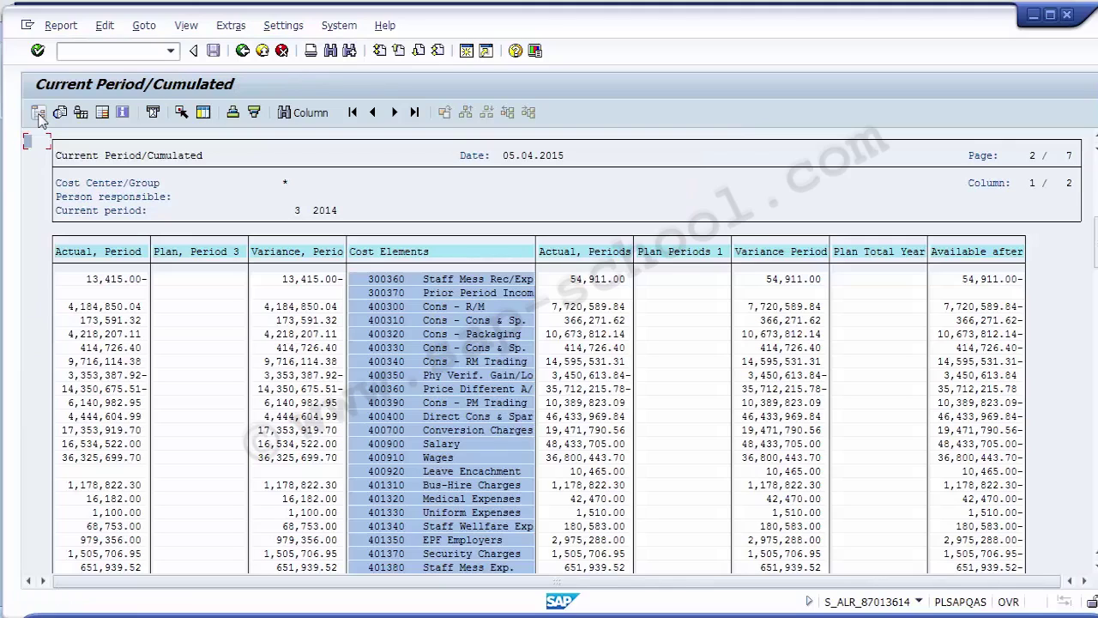
# Examine the report's current period and the period 3 actual, plan and variance columns for cost element 300360.
pyautogui.click(109, 252)
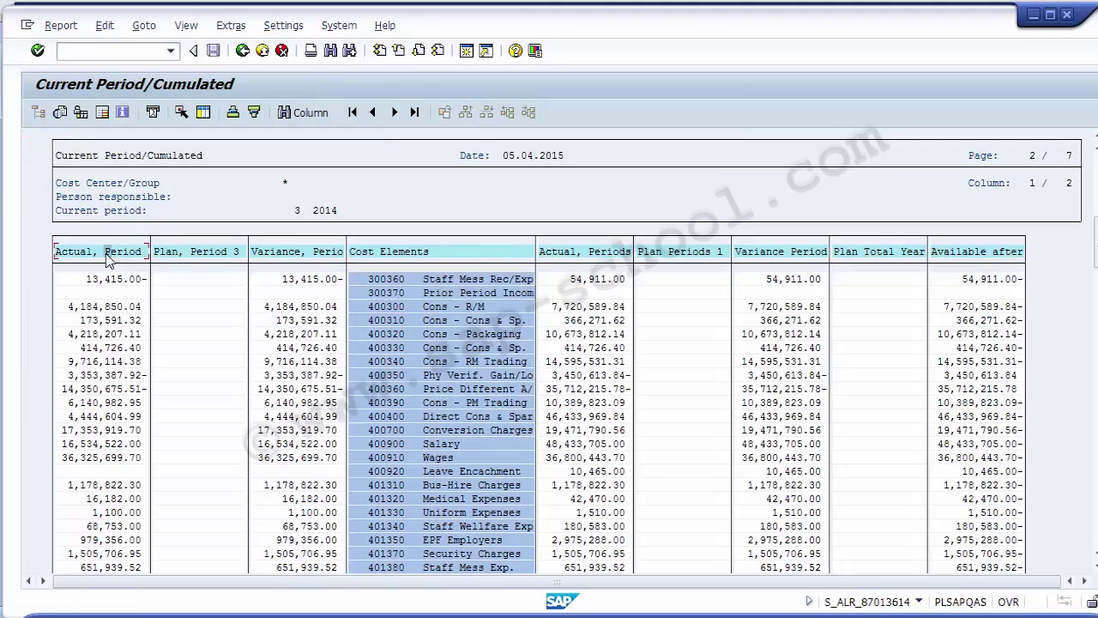
pyautogui.click(297, 212)
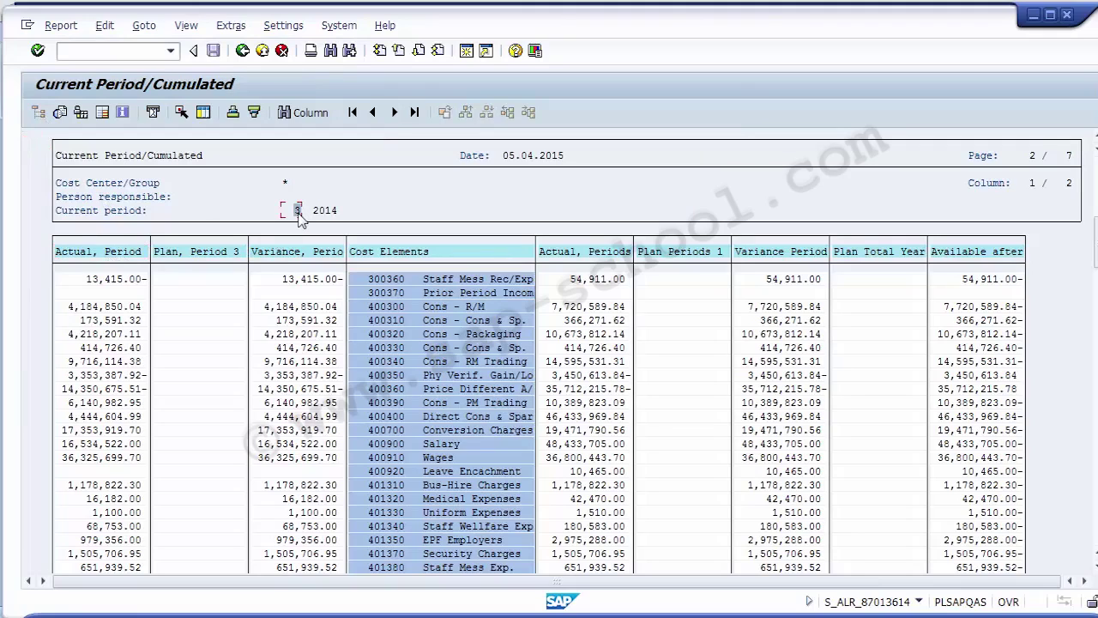
pyautogui.click(58, 214)
pyautogui.click(303, 213)
pyautogui.click(109, 254)
pyautogui.click(193, 252)
pyautogui.click(286, 252)
pyautogui.click(81, 283)
pyautogui.click(170, 284)
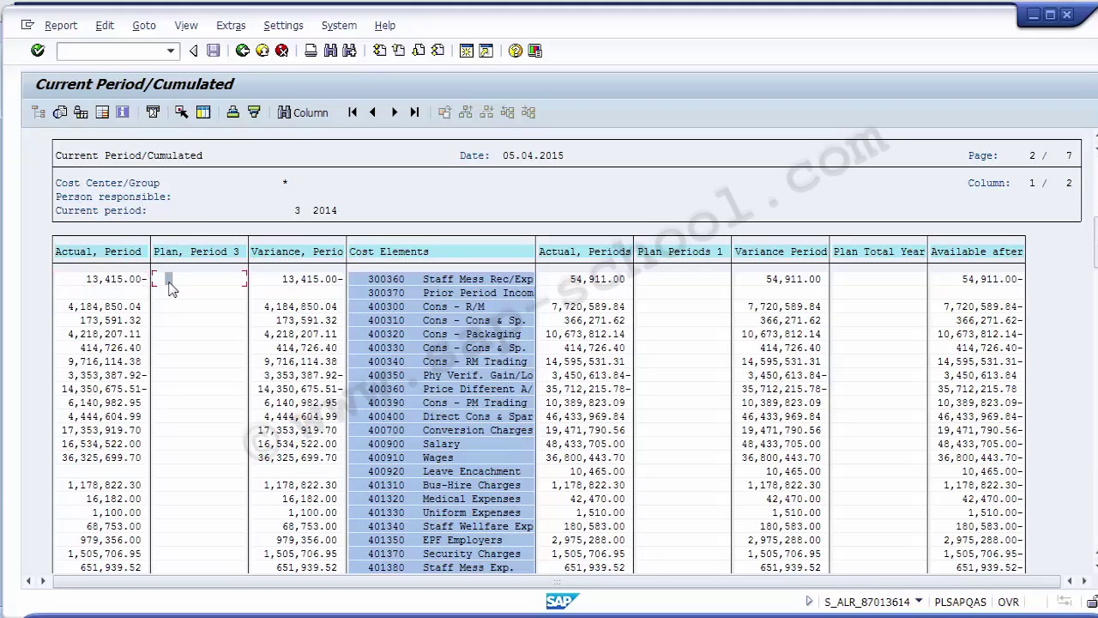
pyautogui.click(287, 283)
# Compare the cumulated actual, plan, variance and total-year plan column headings with the single-period ones.
pyautogui.click(403, 252)
pyautogui.click(570, 261)
pyautogui.click(660, 255)
pyautogui.click(771, 256)
pyautogui.click(855, 261)
pyautogui.click(89, 255)
pyautogui.click(187, 256)
pyautogui.click(274, 258)
pyautogui.click(108, 255)
pyautogui.click(186, 256)
pyautogui.click(275, 257)
# Review the period, cumulated and available-amount column headings, and look further down the cost element list.
pyautogui.click(189, 255)
pyautogui.click(99, 260)
pyautogui.click(186, 258)
pyautogui.click(296, 256)
pyautogui.click(685, 256)
pyautogui.click(773, 254)
pyautogui.click(985, 254)
pyautogui.click(965, 254)
pyautogui.scroll(-10, 624, 340)
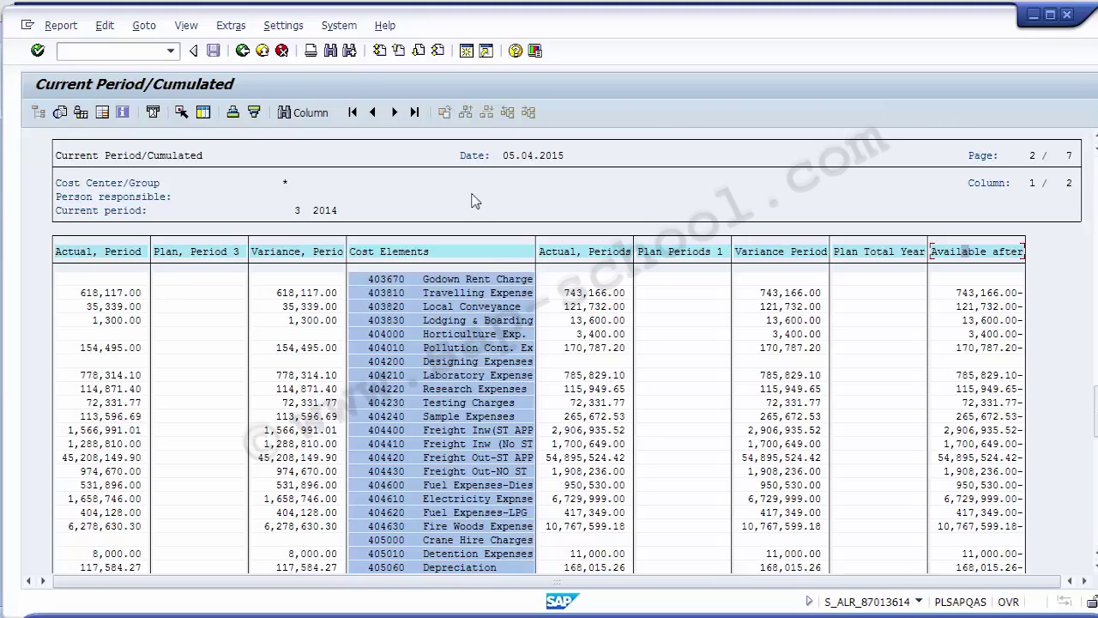
# Save the Current Period/Cumulated list to a local file, comparing the offered formats and choosing unconverted.
pyautogui.click(61, 27)
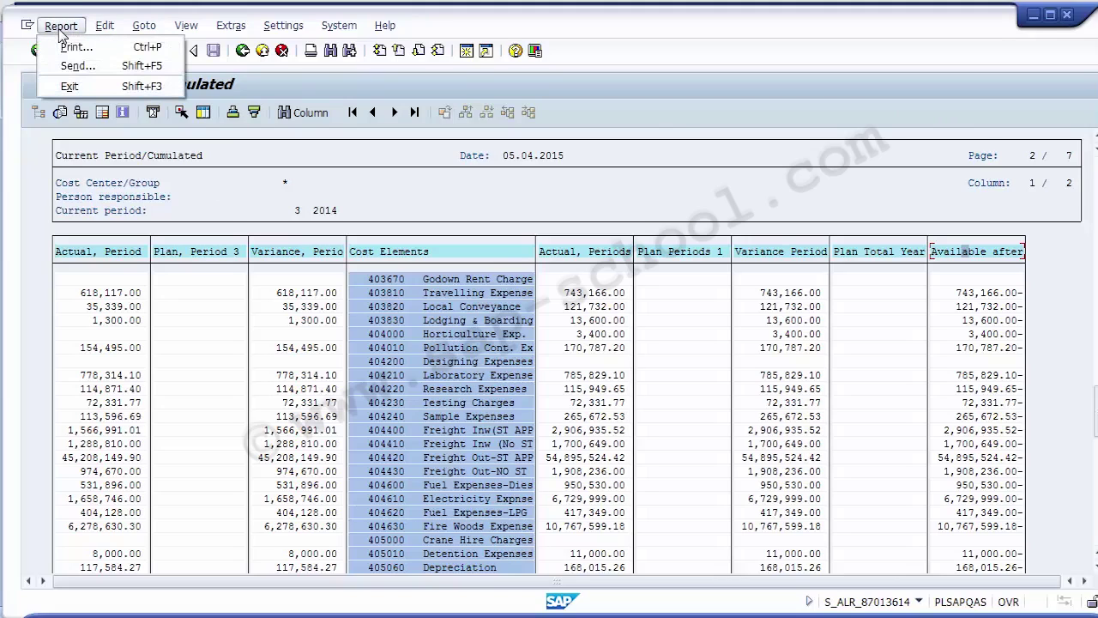
pyautogui.moveTo(334, 28)
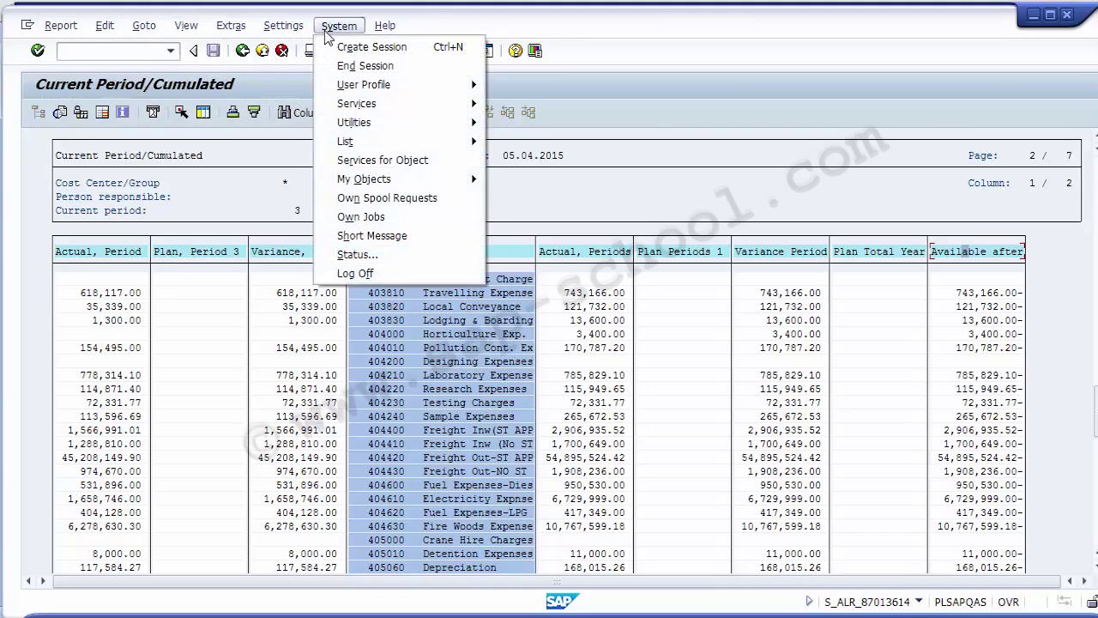
pyautogui.moveTo(345, 144)
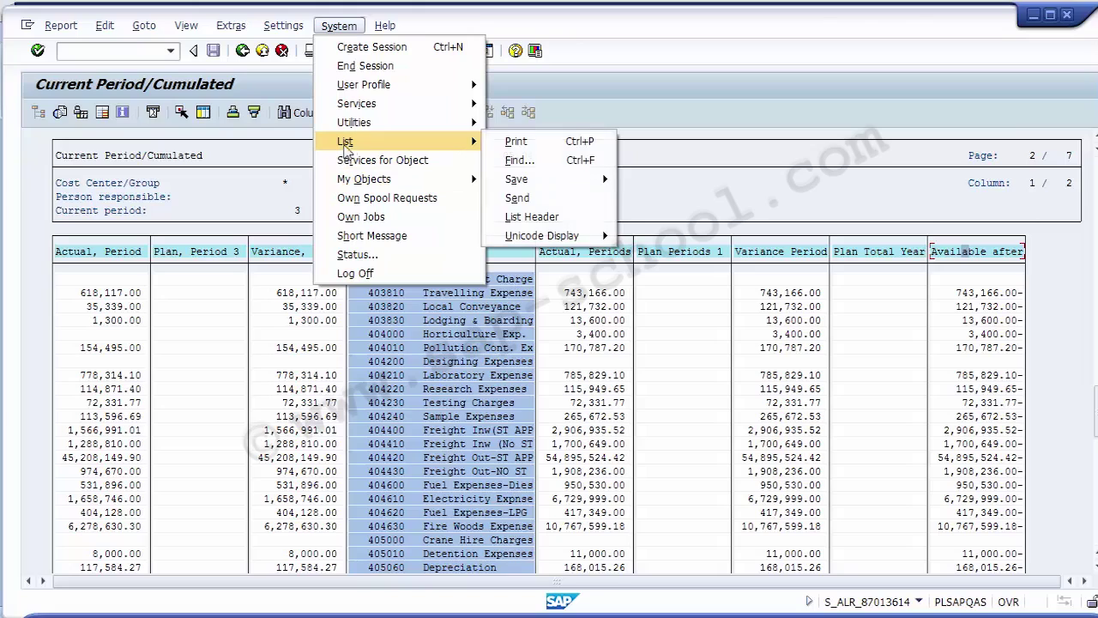
pyautogui.moveTo(511, 182)
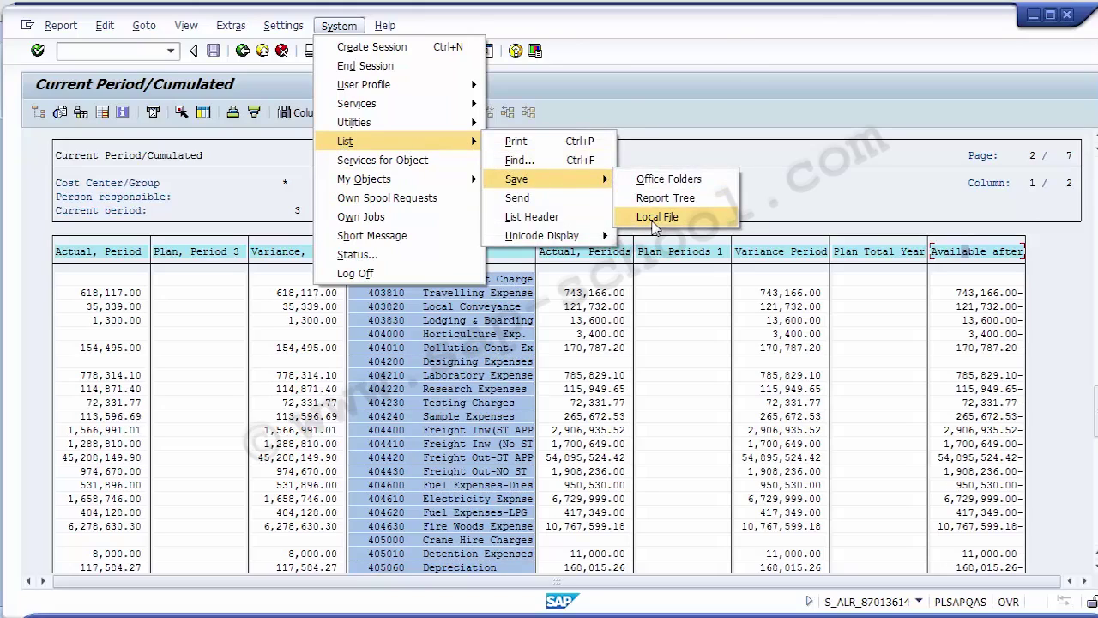
pyautogui.click(657, 221)
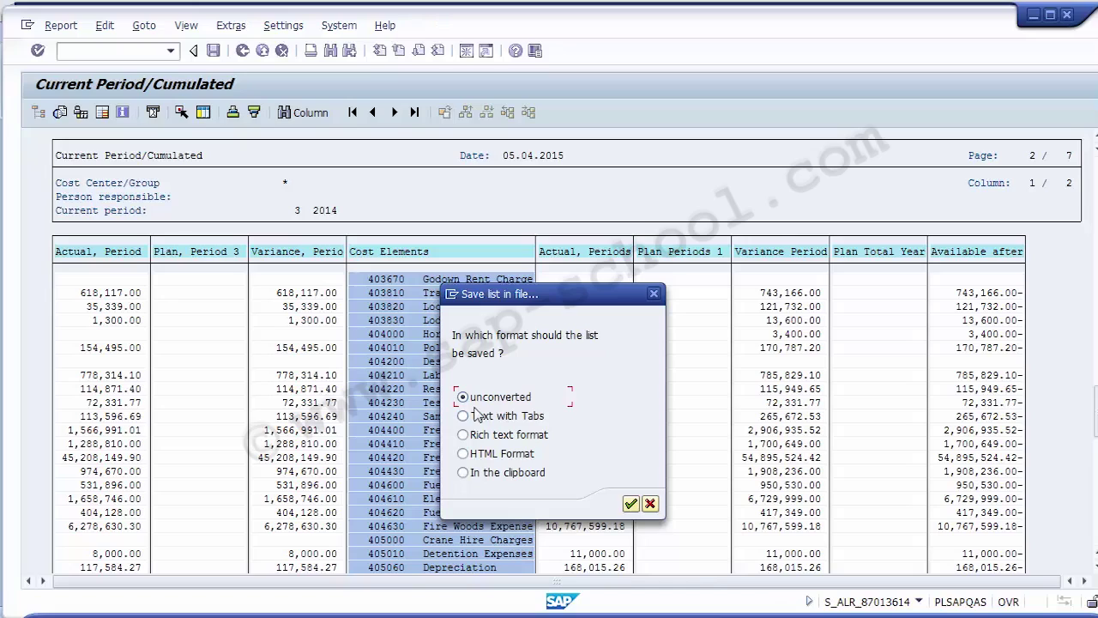
pyautogui.click(498, 417)
pyautogui.click(499, 435)
pyautogui.click(495, 399)
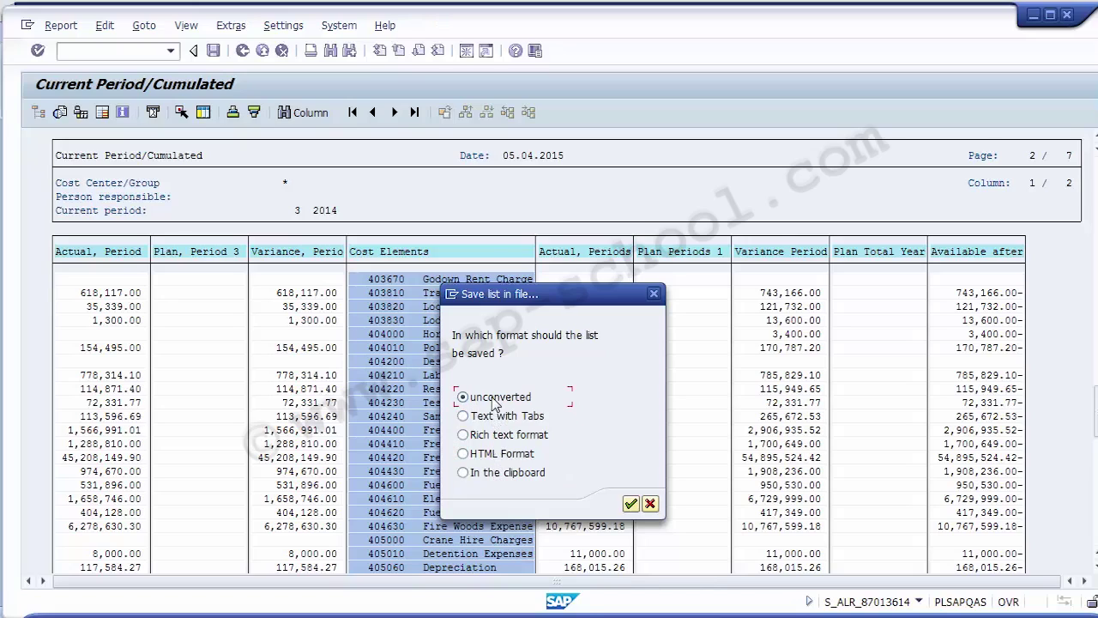
# Cancel saving the list to a file and exit the Current Period/Cumulated report along with its selection screen.
pyautogui.click(650, 505)
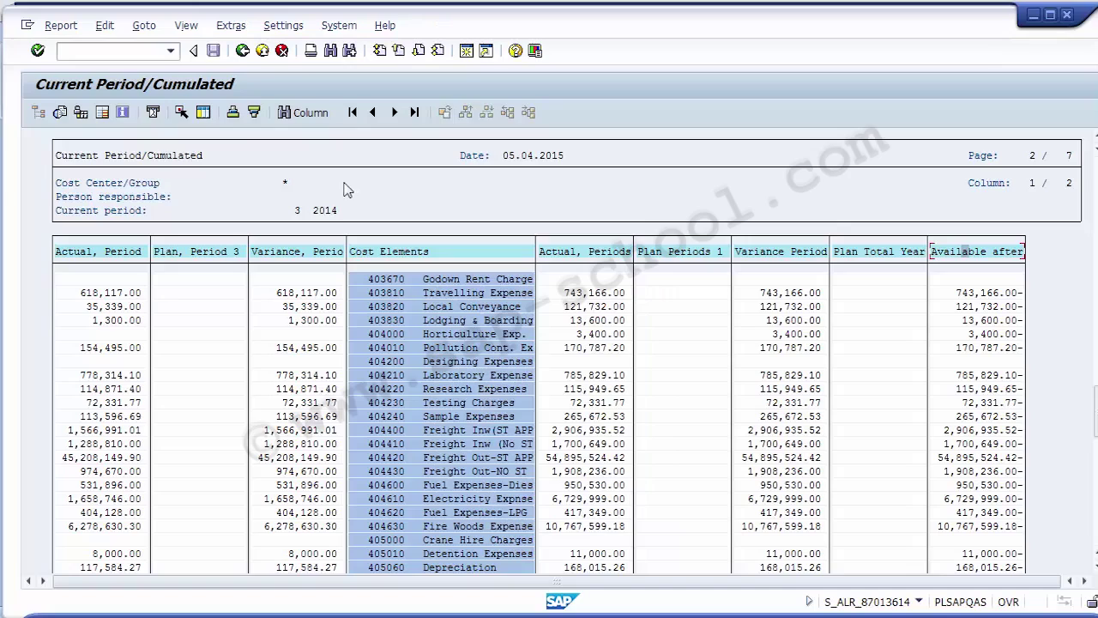
pyautogui.click(381, 254)
pyautogui.click(60, 25)
pyautogui.moveTo(90, 31)
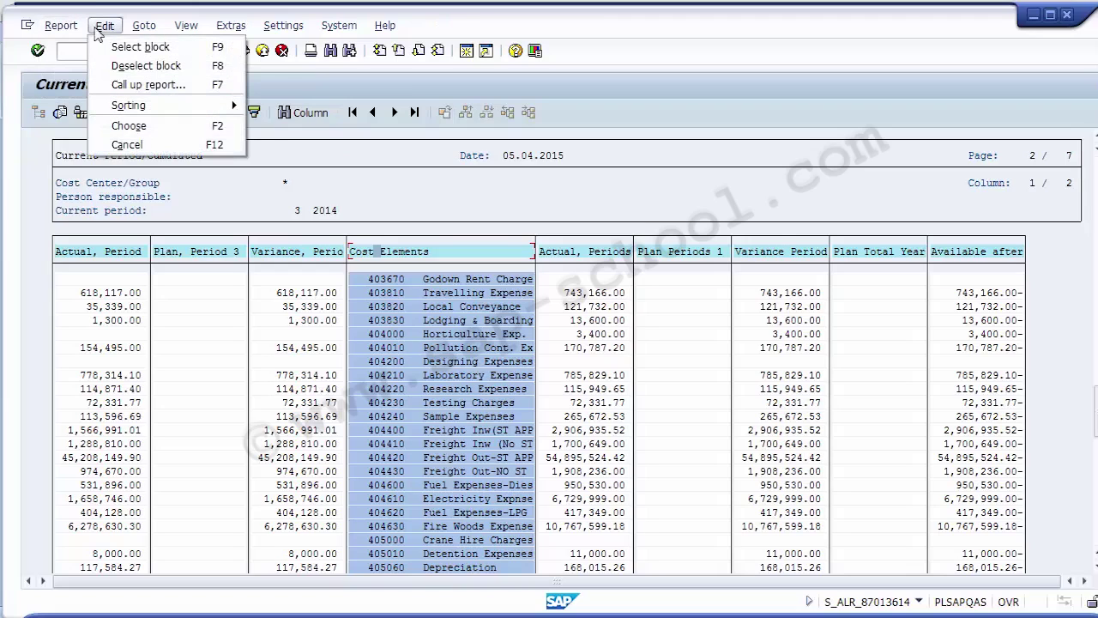
pyautogui.moveTo(176, 34)
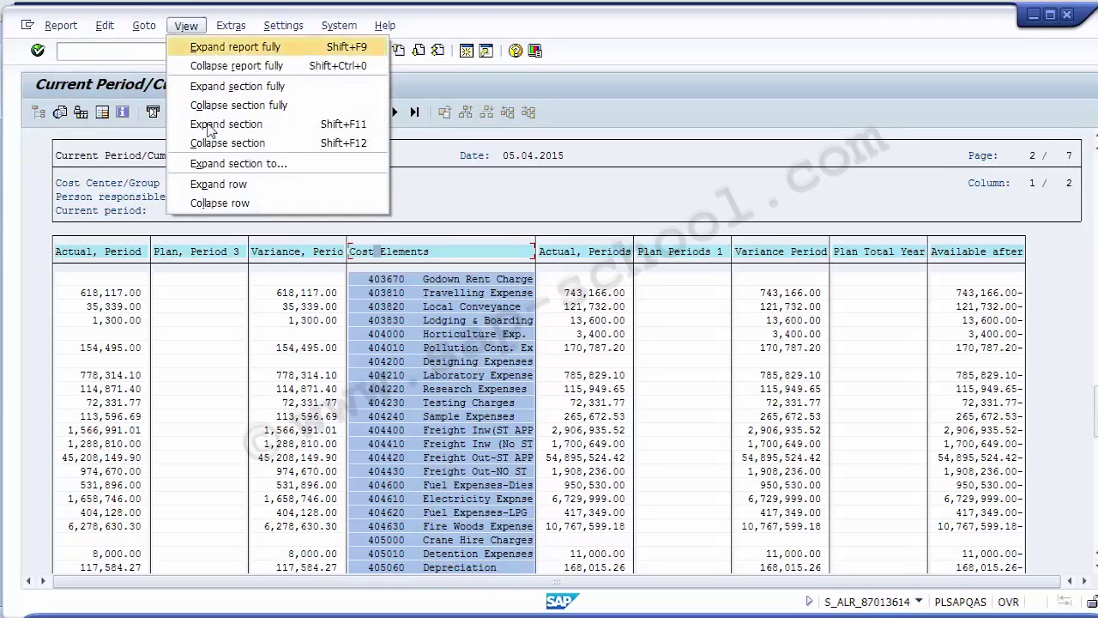
pyautogui.click(495, 224)
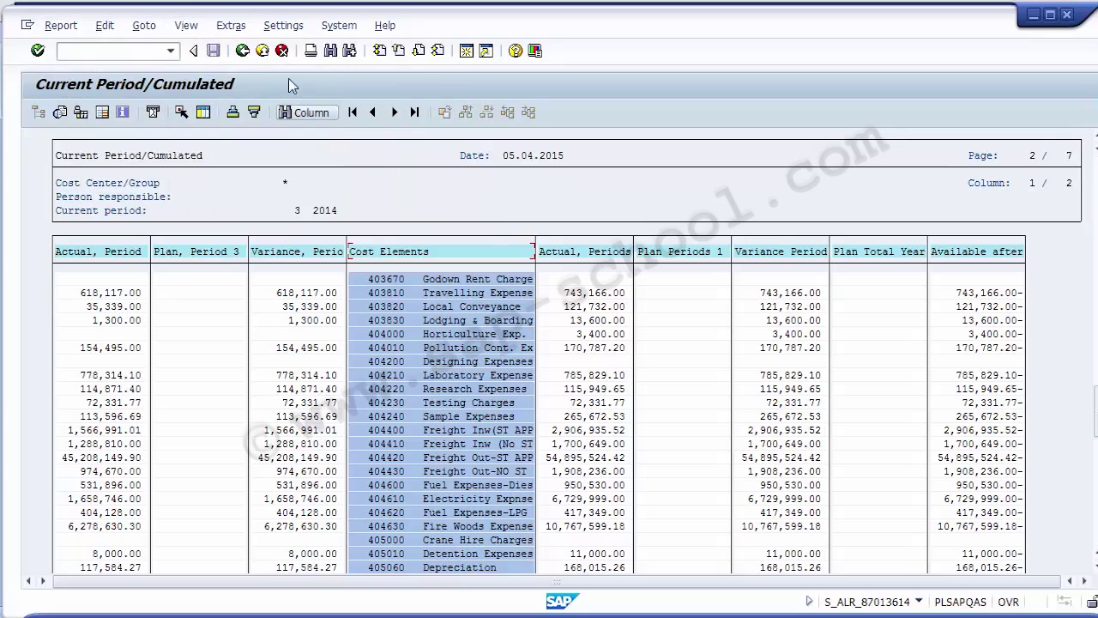
pyautogui.click(262, 51)
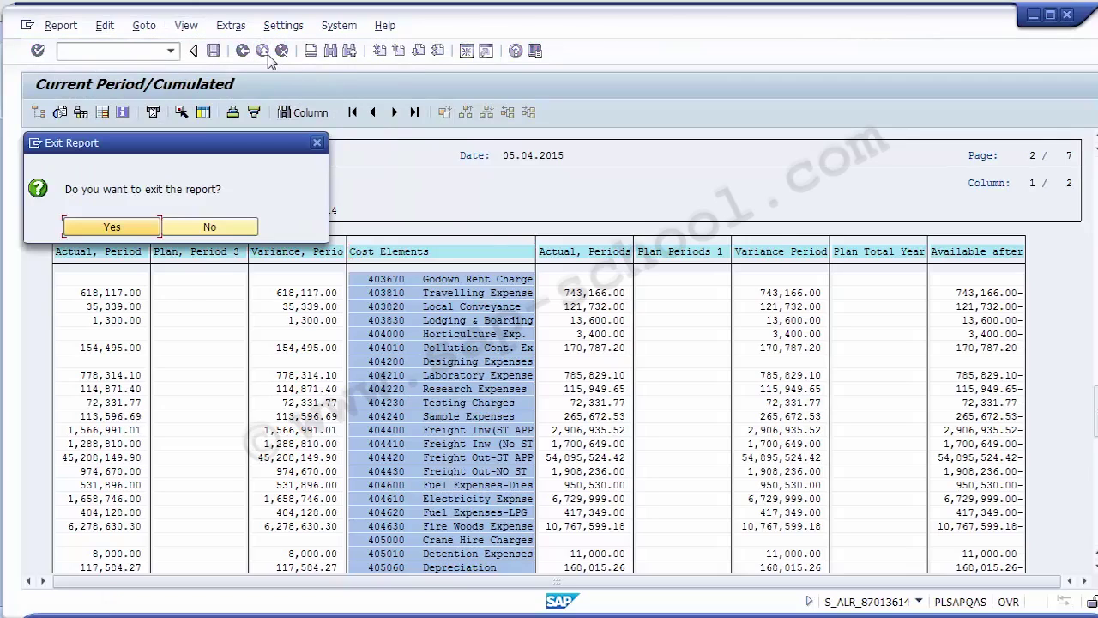
pyautogui.click(113, 226)
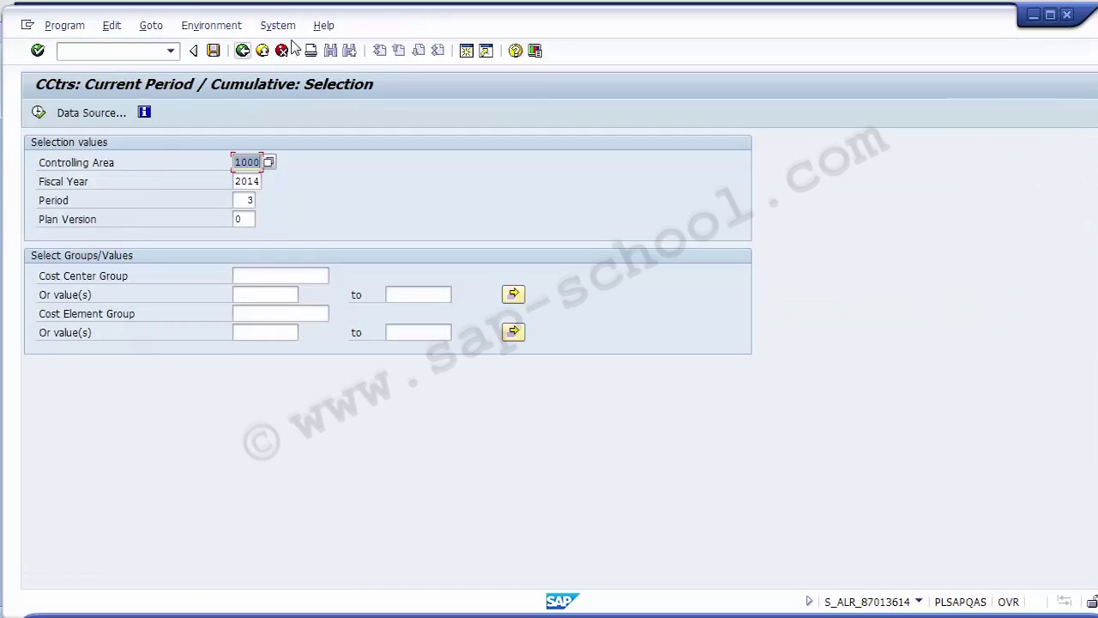
pyautogui.click(243, 52)
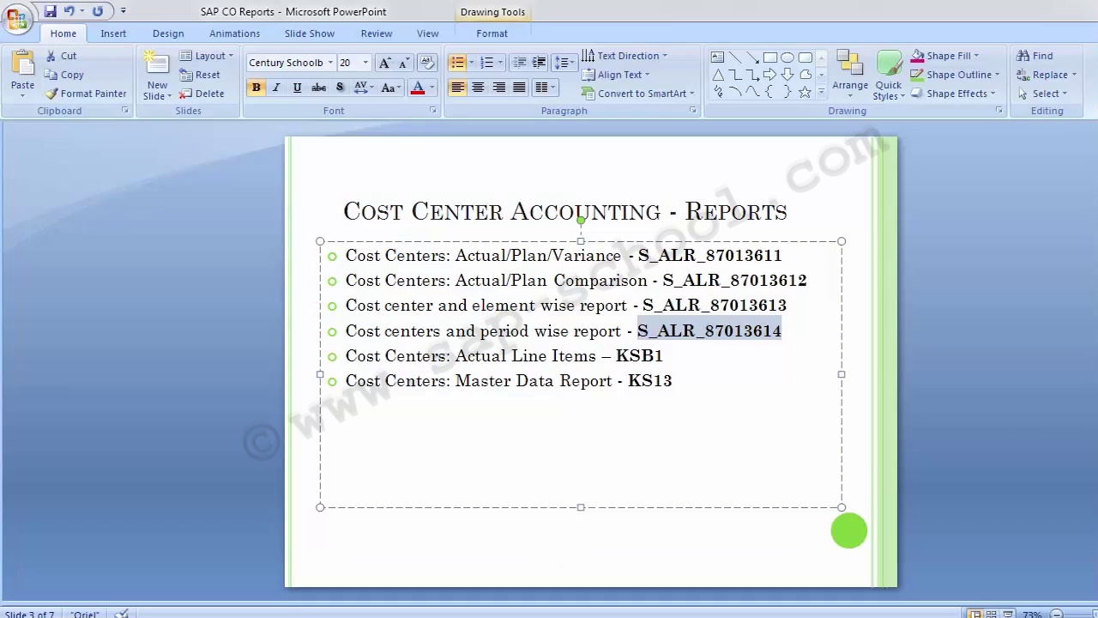
# Look up the code for Cost Centers: Actual Line Items on the PowerPoint slide and start transaction KSB1 in SAP.
pyautogui.click(668, 438)
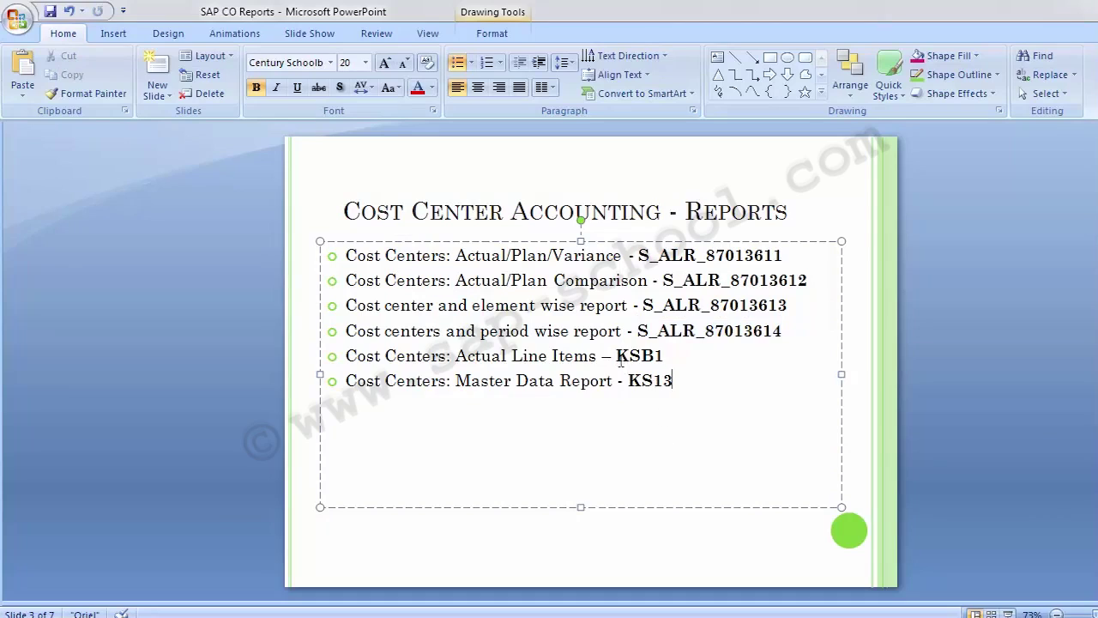
pyautogui.moveTo(616, 357); pyautogui.dragTo(667, 359)
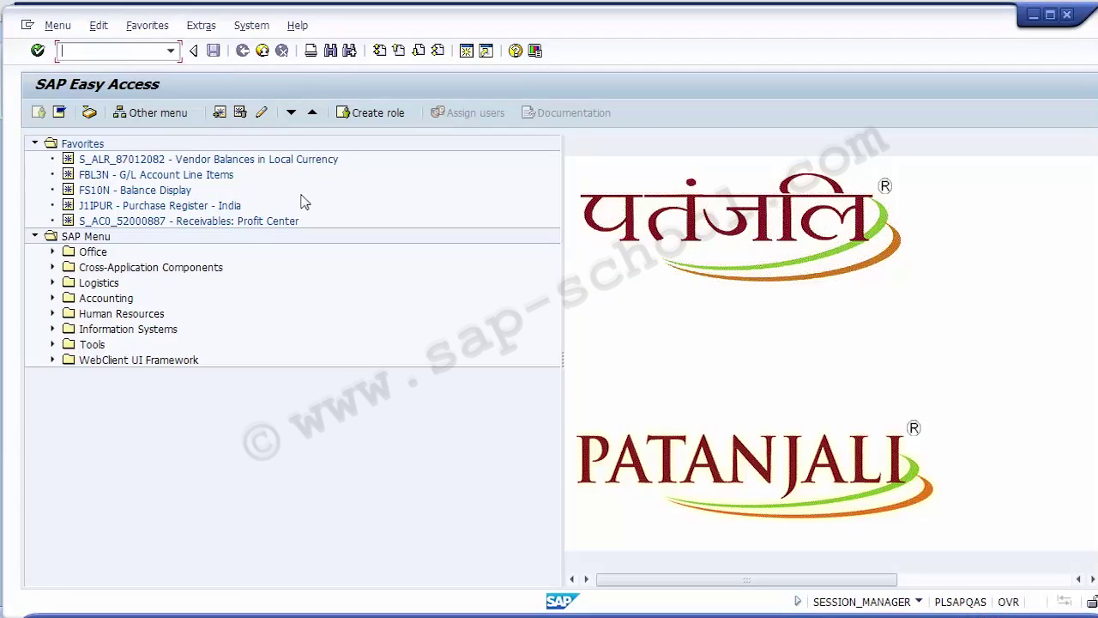
pyautogui.write('KSB1')
pyautogui.hotkey('alt', 'Tab')
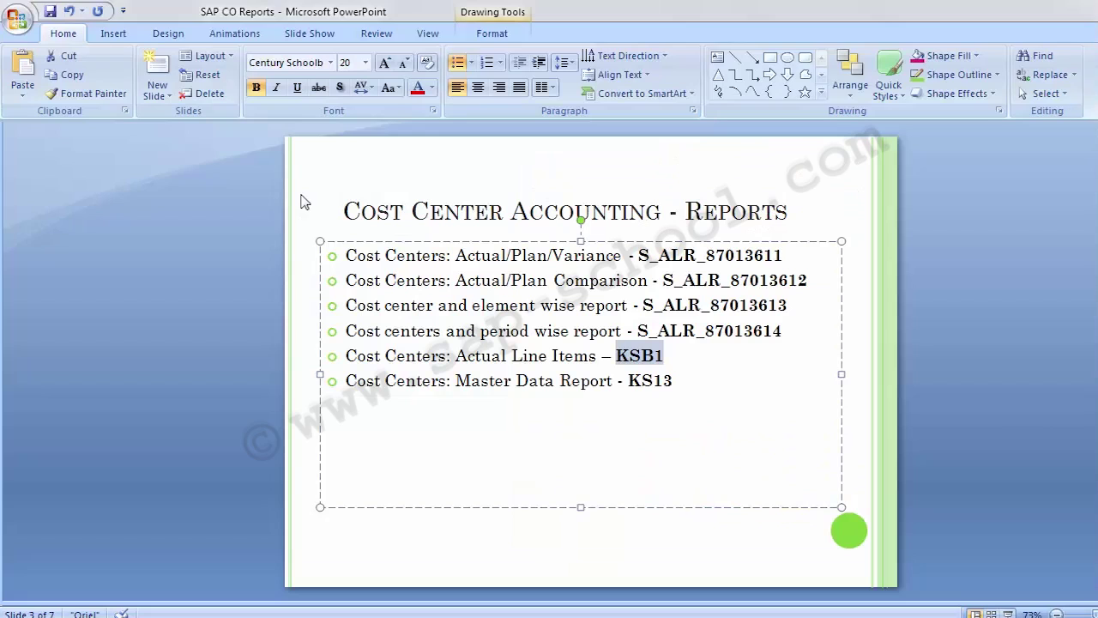
pyautogui.hotkey('alt', 'Tab')
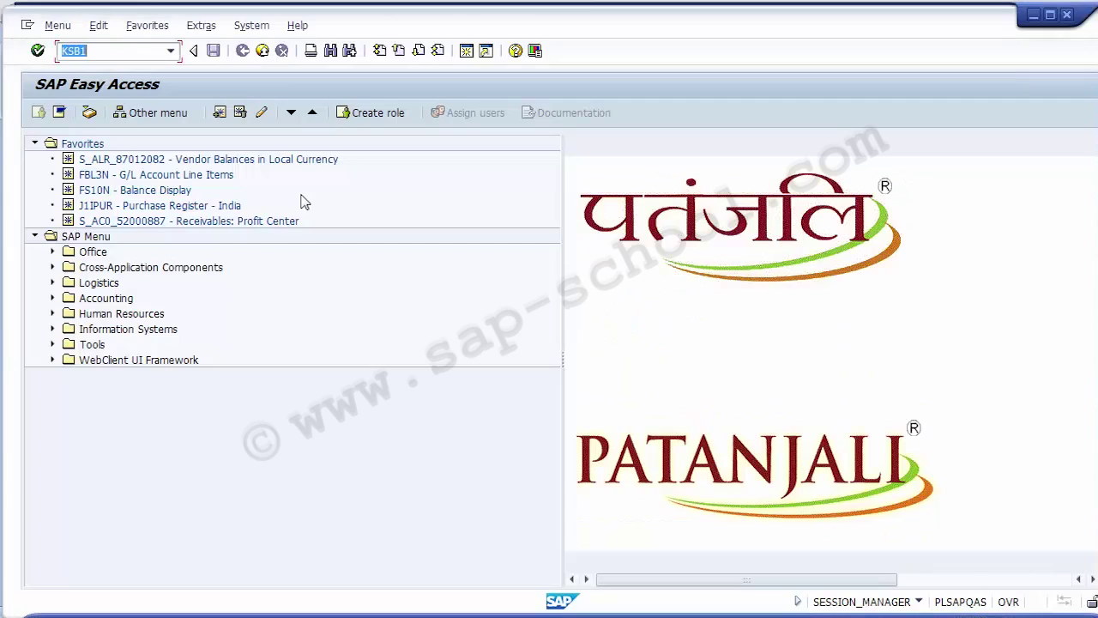
pyautogui.press('End')
pyautogui.press('Return')
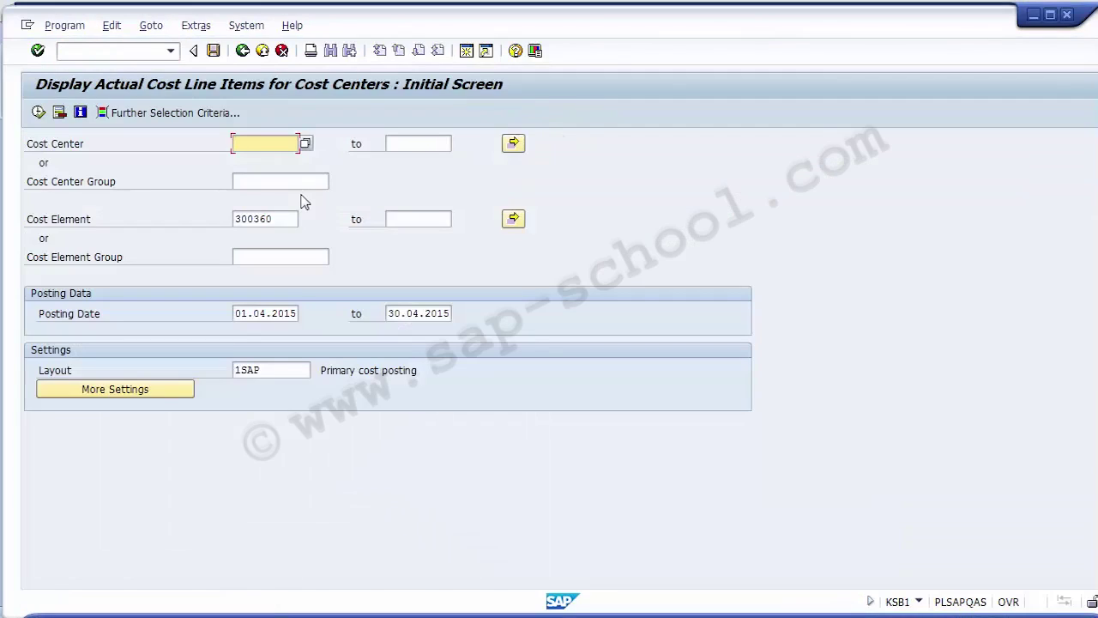
# Clear the Cost Element value from the line item selection.
pyautogui.click(287, 216)
pyautogui.press('BackSpace')
pyautogui.press('BackSpace')
pyautogui.press('BackSpace')
pyautogui.press('BackSpace')
pyautogui.press('BackSpace')
pyautogui.press('BackSpace')
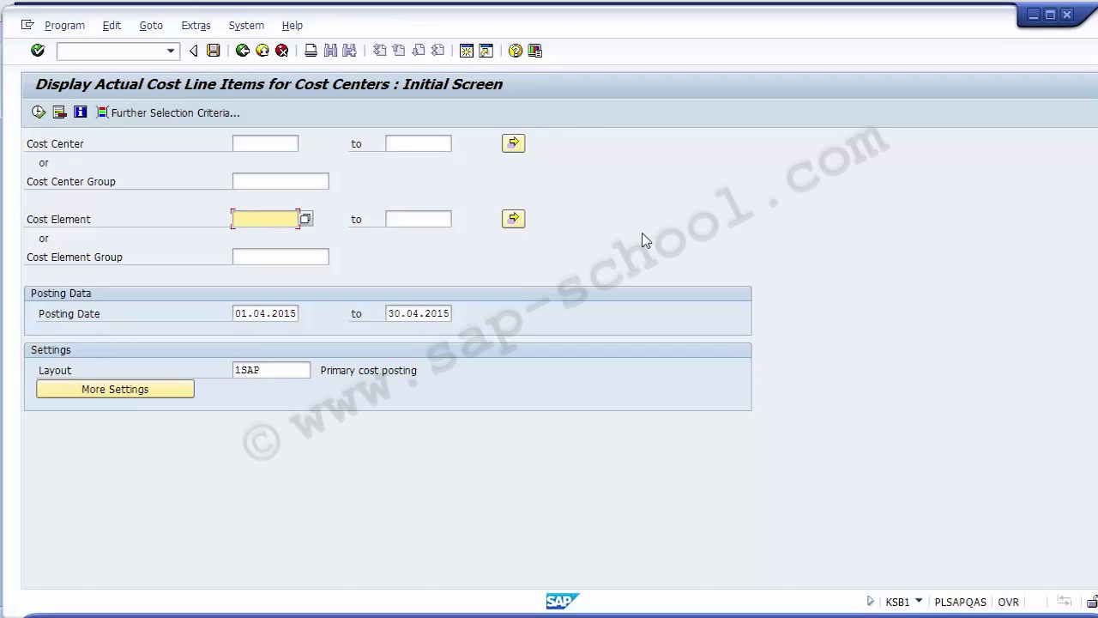
# Set the Cost Center to 101000, leaving the Cost Element selection empty.
pyautogui.click(272, 142)
pyautogui.write('11')
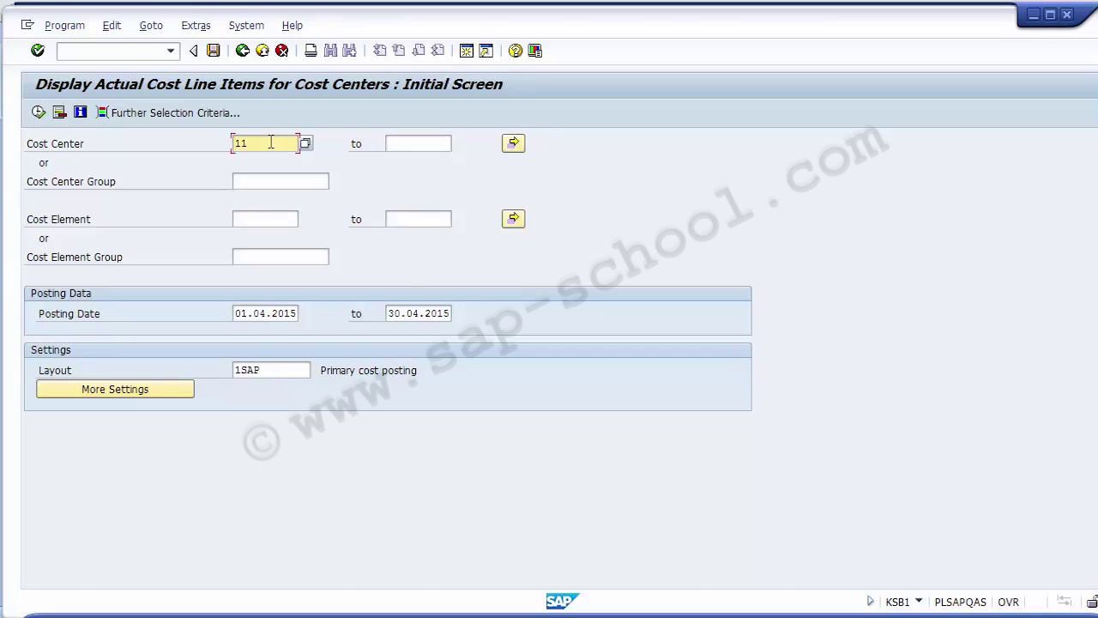
pyautogui.press('BackSpace')
pyautogui.write('1')
pyautogui.press('BackSpace')
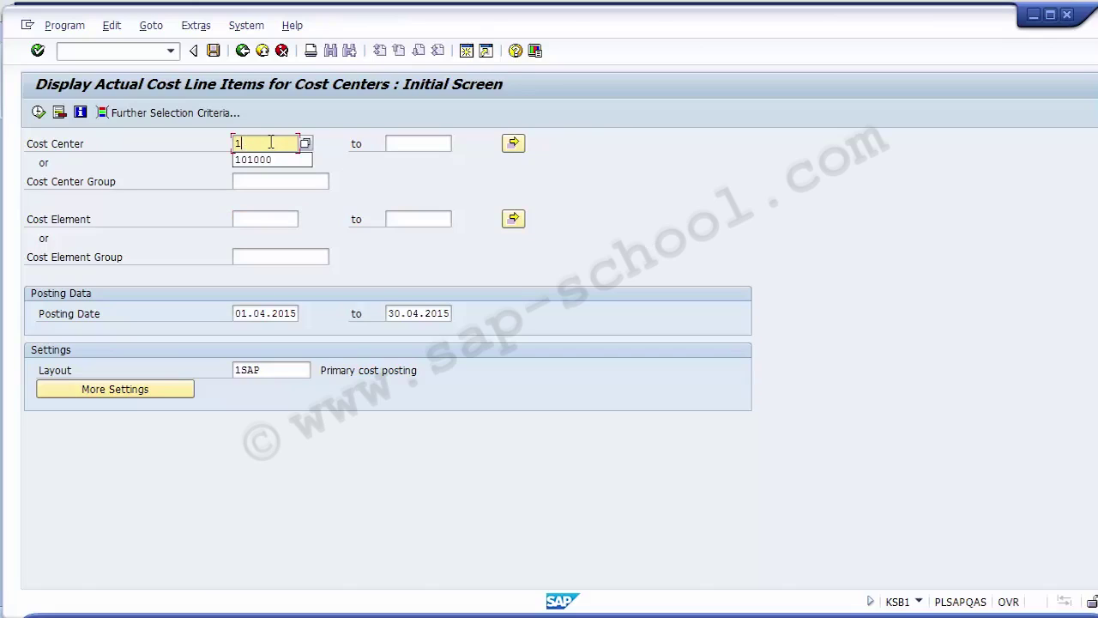
pyautogui.write('01000')
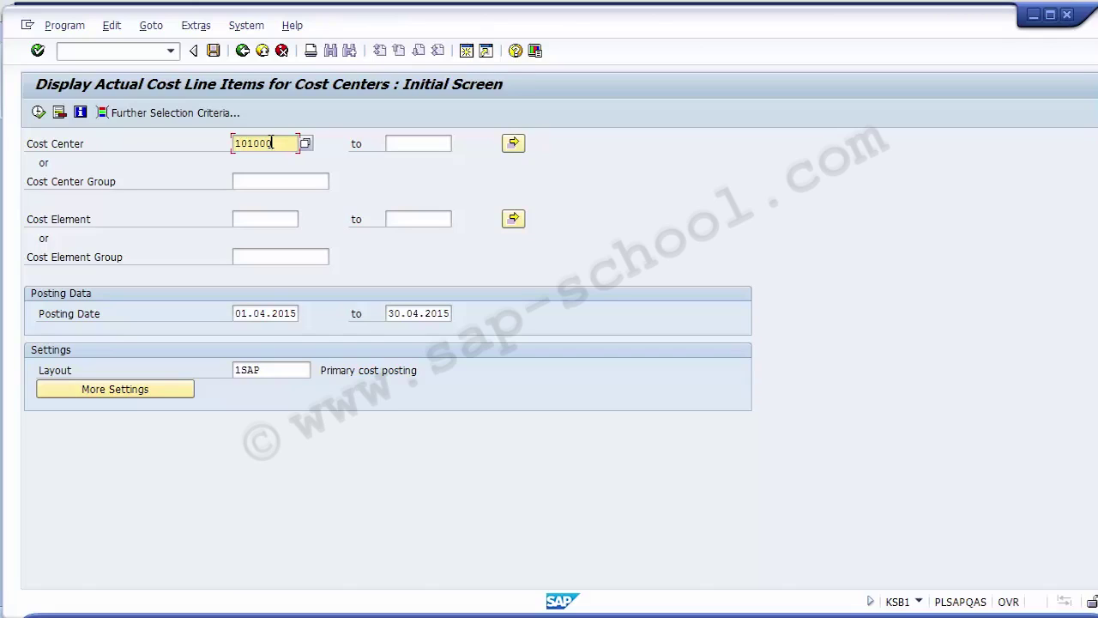
pyautogui.click(251, 218)
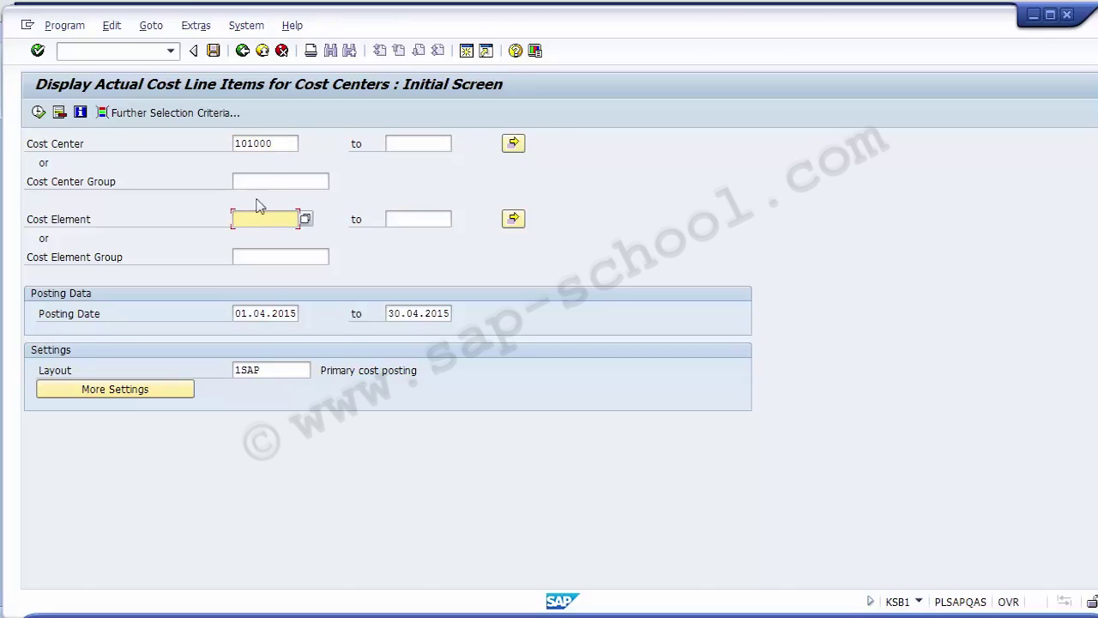
pyautogui.click(280, 143)
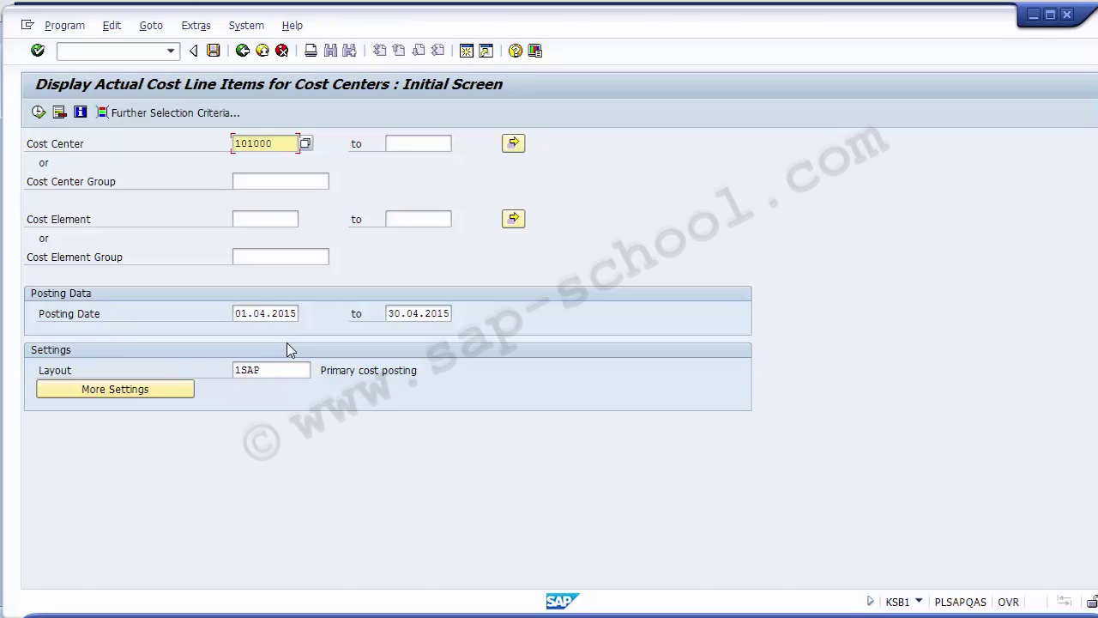
# Set the posting date range to 01.04.2014 through 30.06.2014.
pyautogui.click(236, 314)
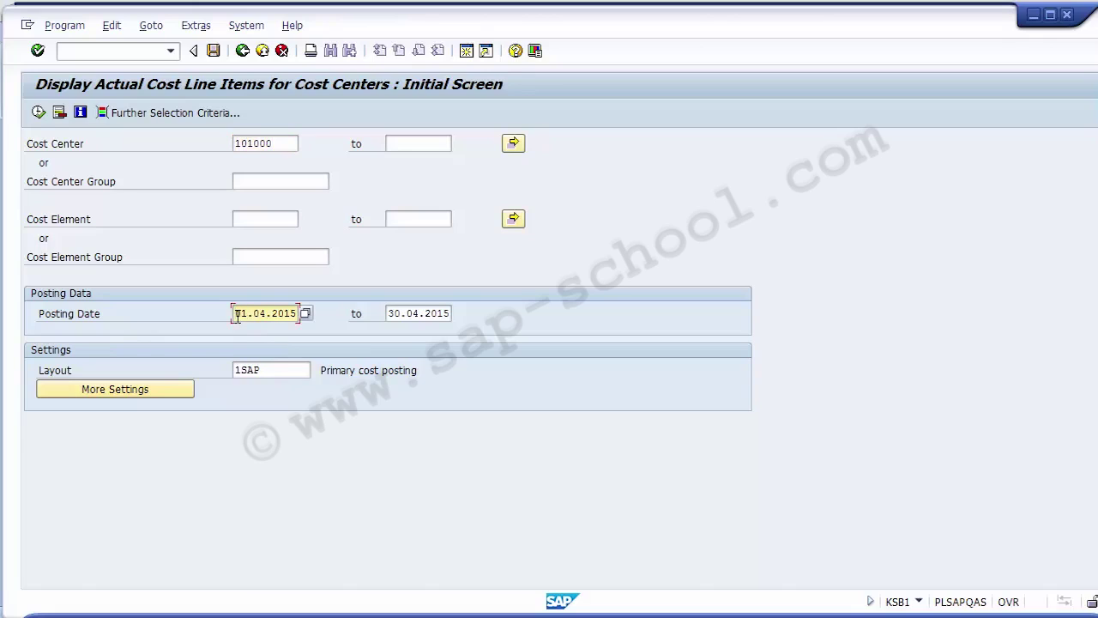
pyautogui.press('Right')
pyautogui.press('Right')
pyautogui.press('Right')
pyautogui.press('Right')
pyautogui.press('Right')
pyautogui.press('Right')
pyautogui.press('Right')
pyautogui.write('4')
pyautogui.click(415, 315)
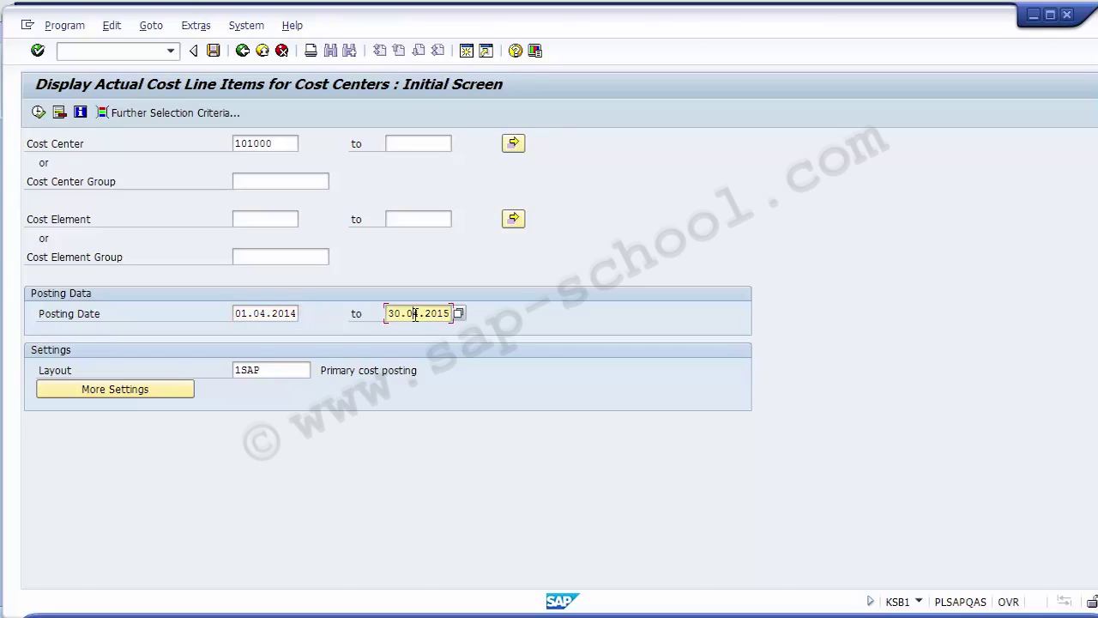
pyautogui.write('6.2014')
# Review the cost center and posting date criteria and execute the actual cost line items report.
pyautogui.moveTo(286, 142); pyautogui.dragTo(223, 150)
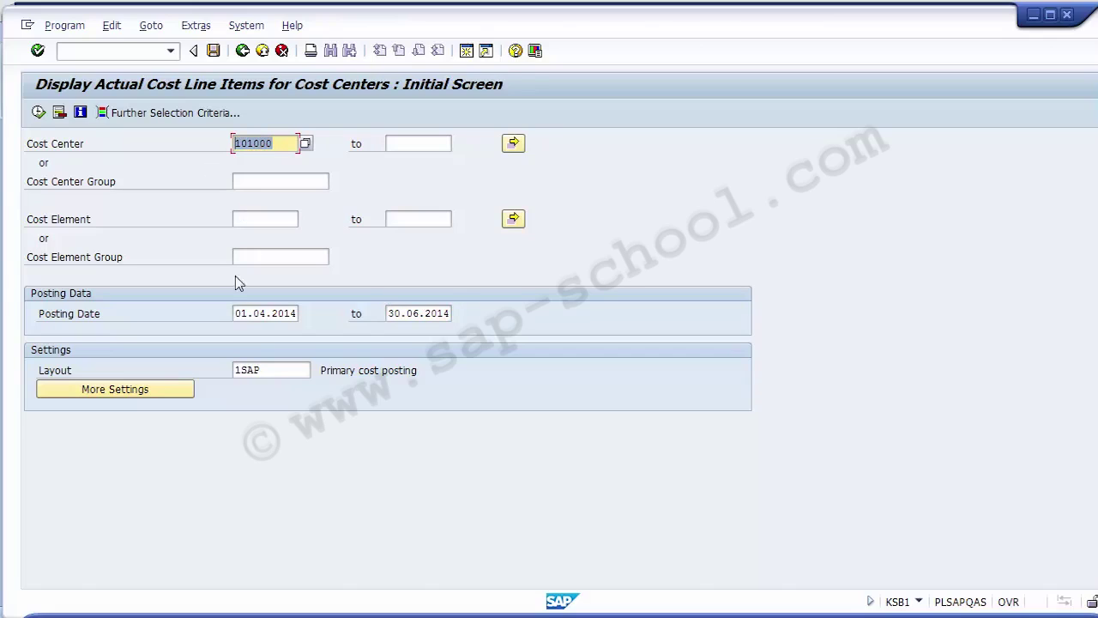
pyautogui.click(237, 314)
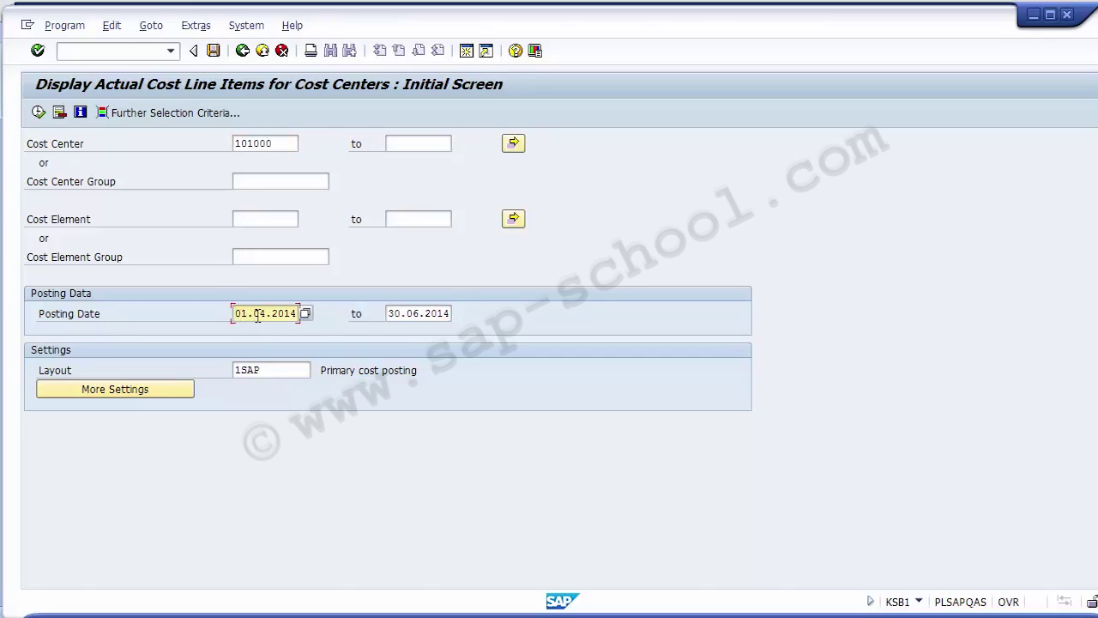
pyautogui.click(418, 316)
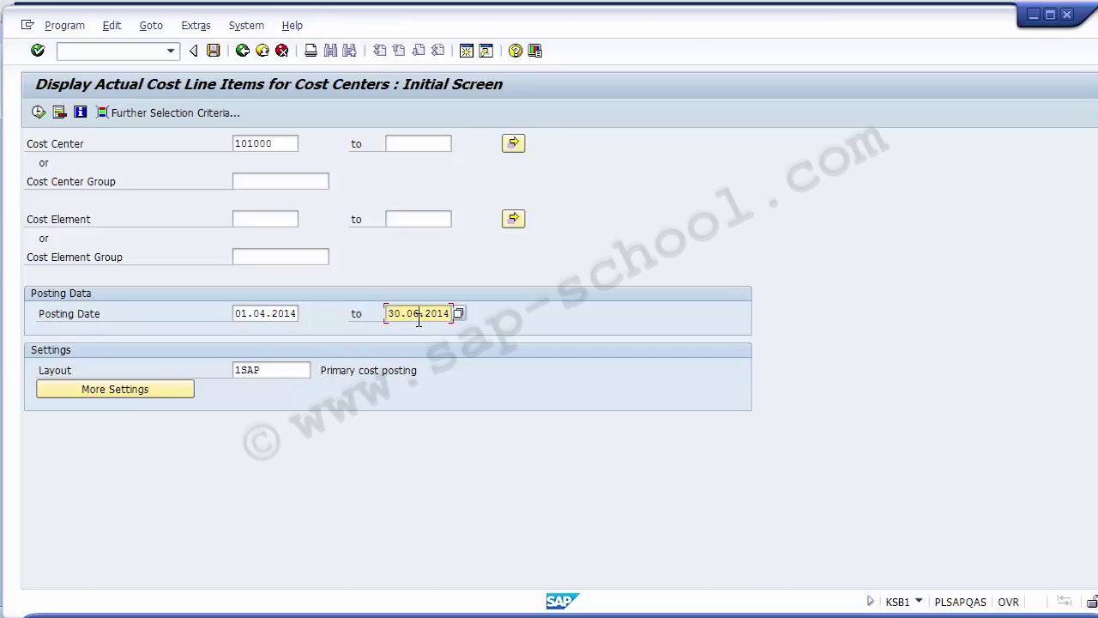
pyautogui.click(39, 112)
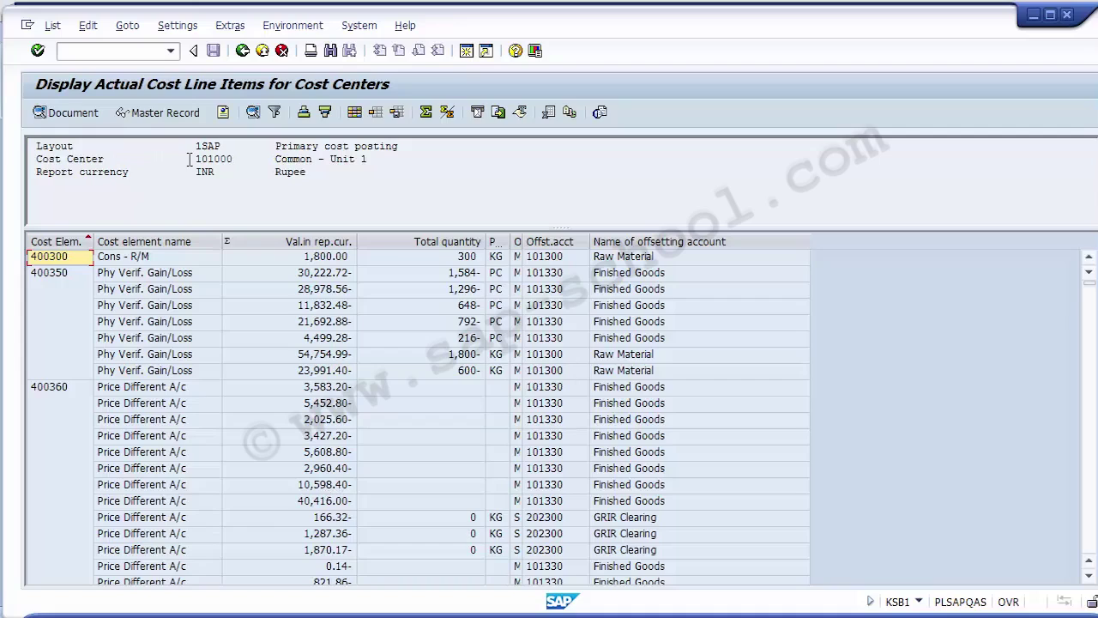
# Examine the cost center line in the report header and the first line items of the list.
pyautogui.click(38, 163)
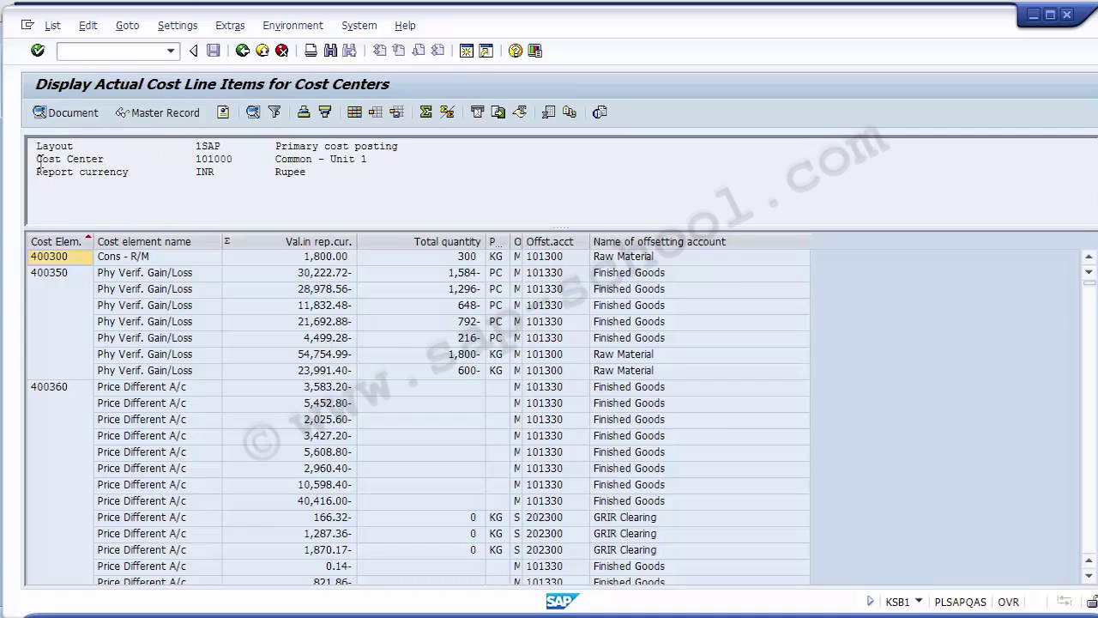
pyautogui.moveTo(38, 163); pyautogui.dragTo(396, 157)
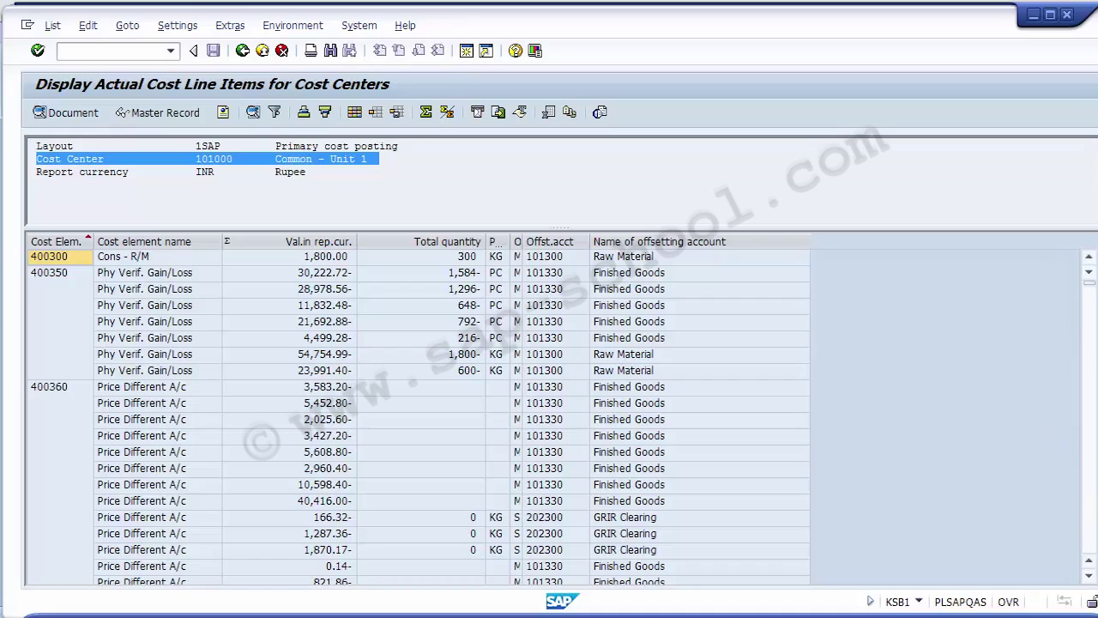
pyautogui.click(1090, 576)
pyautogui.click(1090, 576)
pyautogui.click(1090, 576)
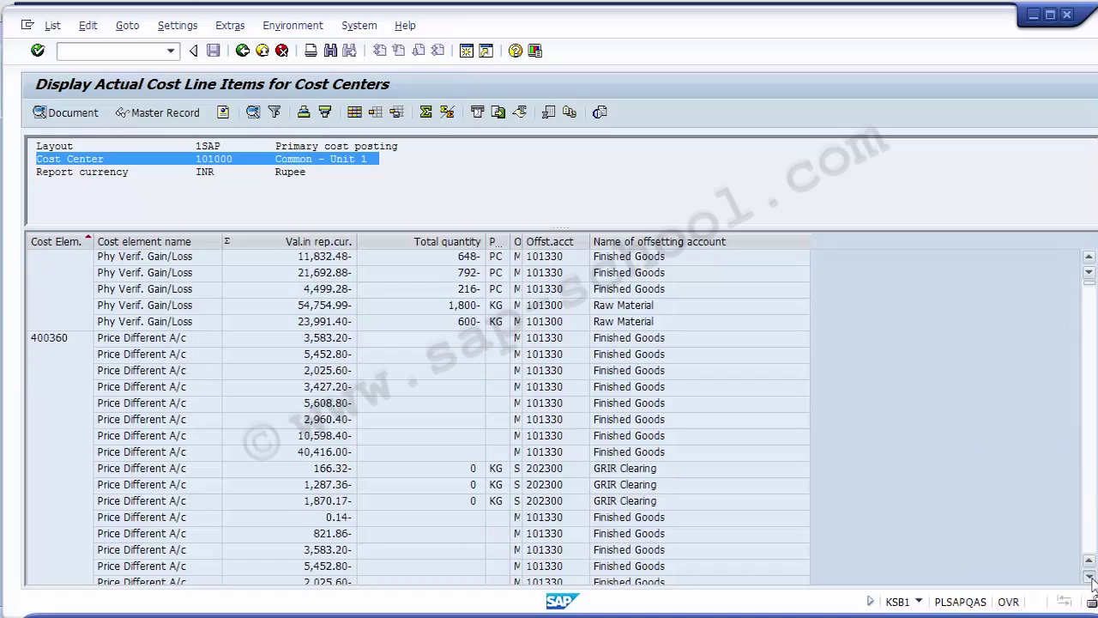
pyautogui.click(1089, 259)
pyautogui.click(1089, 259)
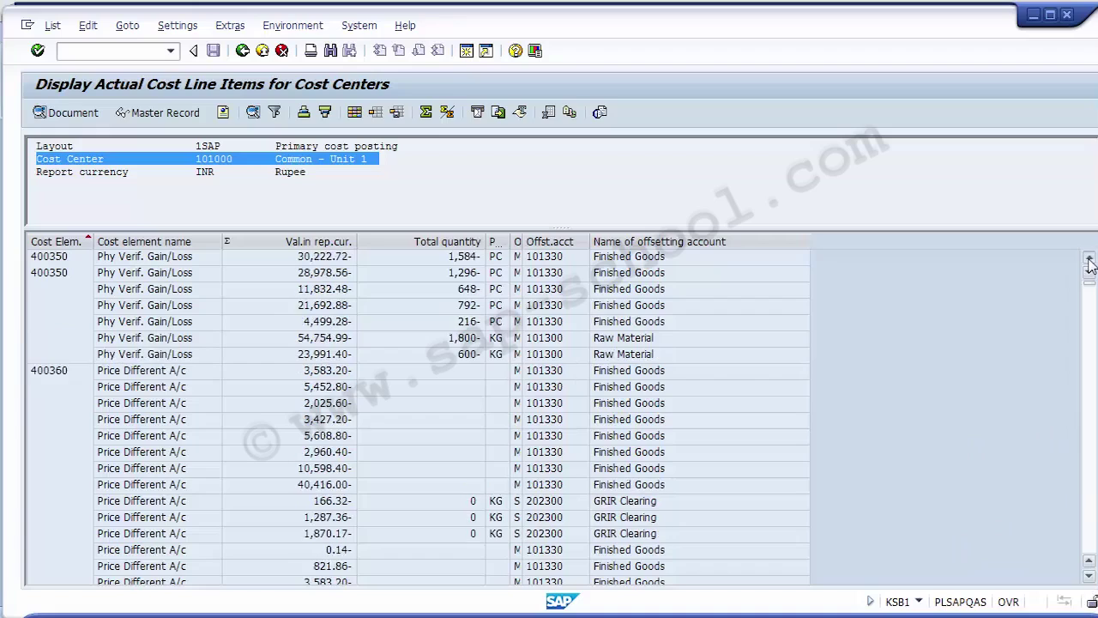
pyautogui.click(1089, 258)
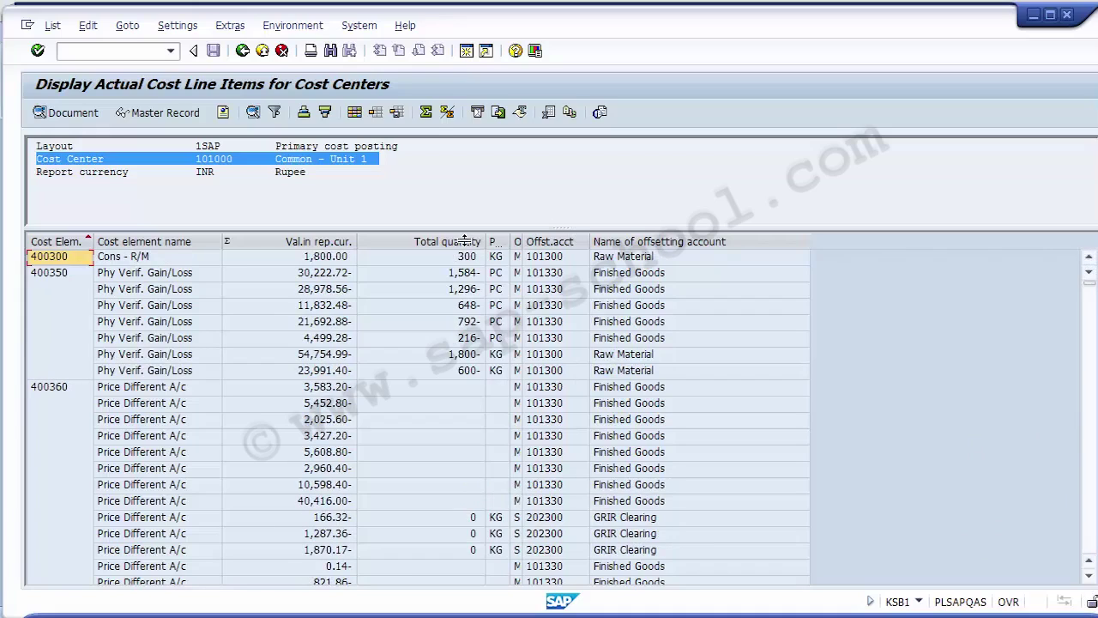
# Examine the cost element column and the individual Phy Verif. Gain/Loss line items under cost element 400350.
pyautogui.click(56, 243)
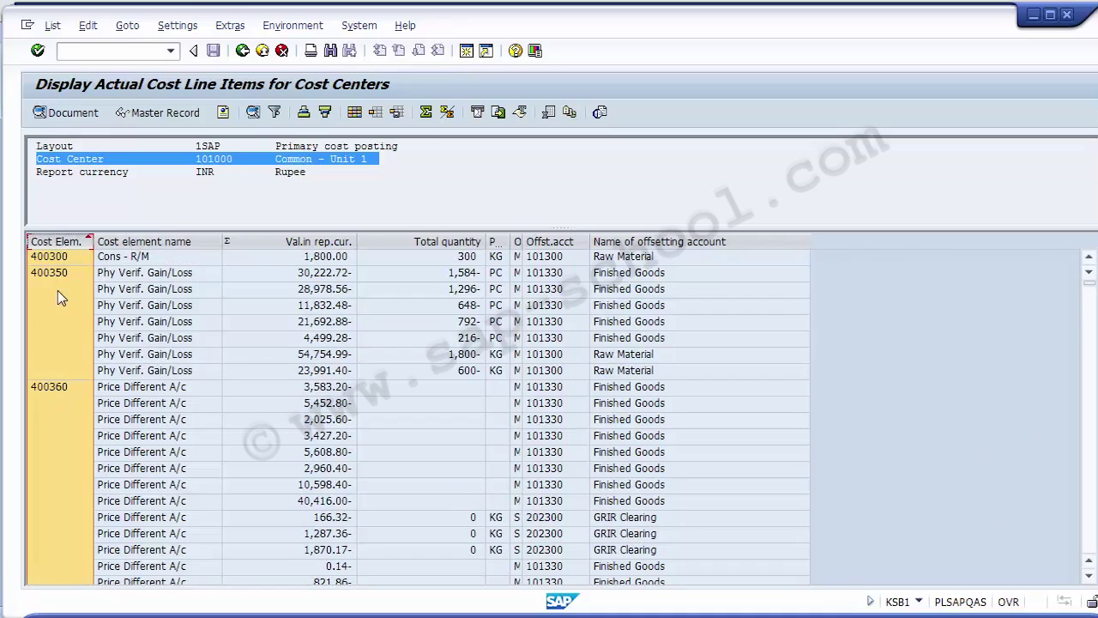
pyautogui.click(139, 259)
pyautogui.click(146, 290)
pyautogui.click(146, 321)
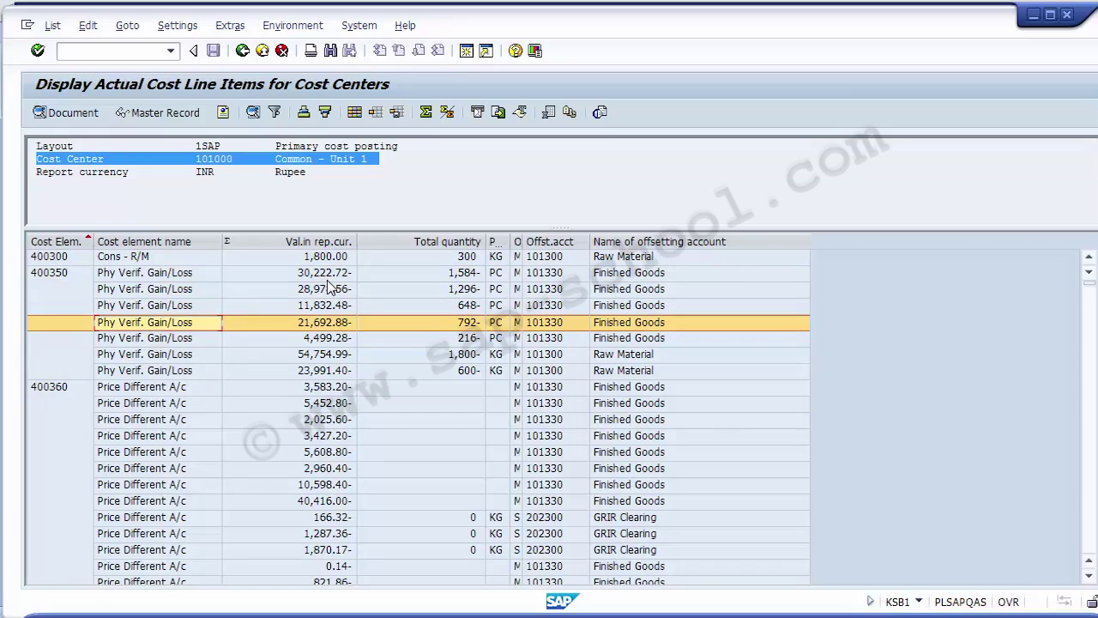
pyautogui.click(192, 289)
pyautogui.click(189, 305)
pyautogui.click(189, 321)
pyautogui.click(188, 337)
pyautogui.click(185, 355)
pyautogui.click(183, 371)
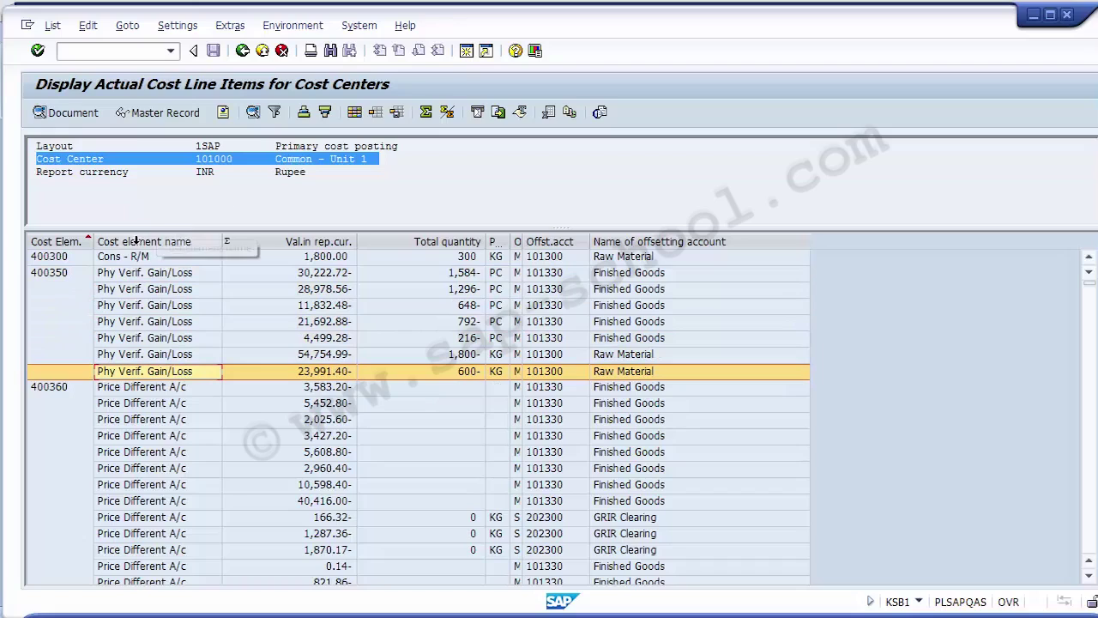
pyautogui.click(60, 273)
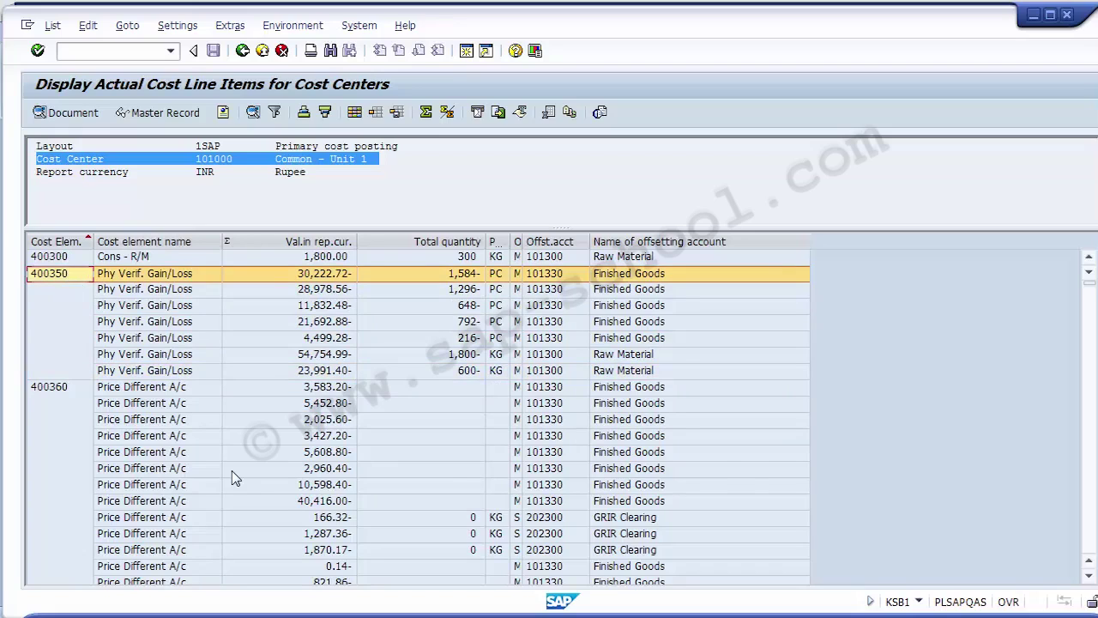
# Open the source document of the 4,000 L Direct Cons & Spares line item under cost element 400400.
pyautogui.press('pagedown')
pyautogui.press('pagedown')
pyautogui.press('pagedown')
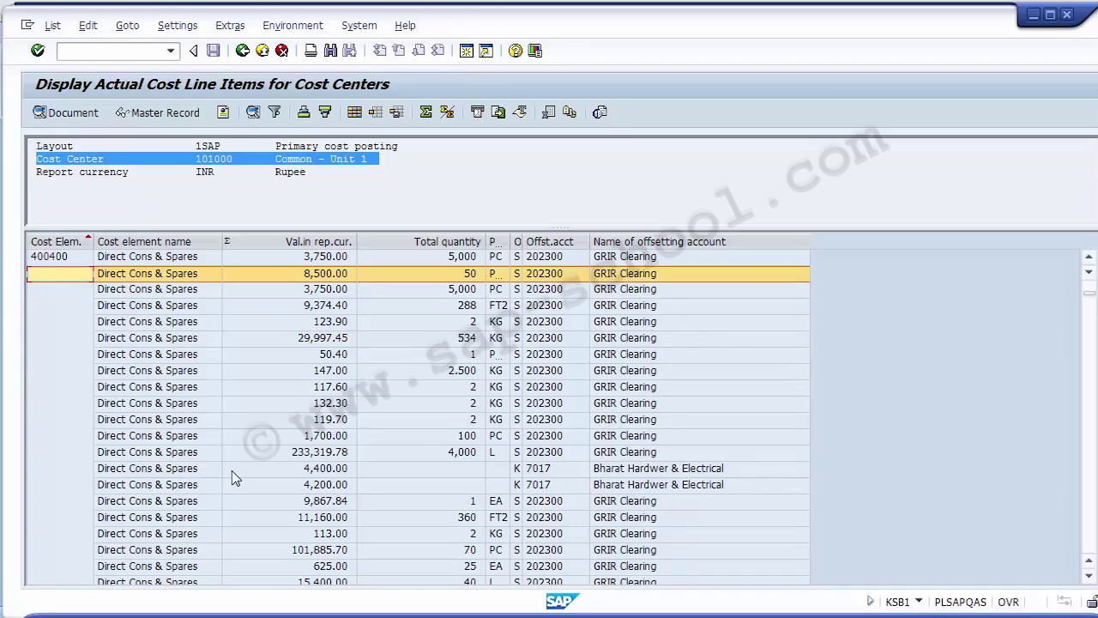
pyautogui.click(171, 457)
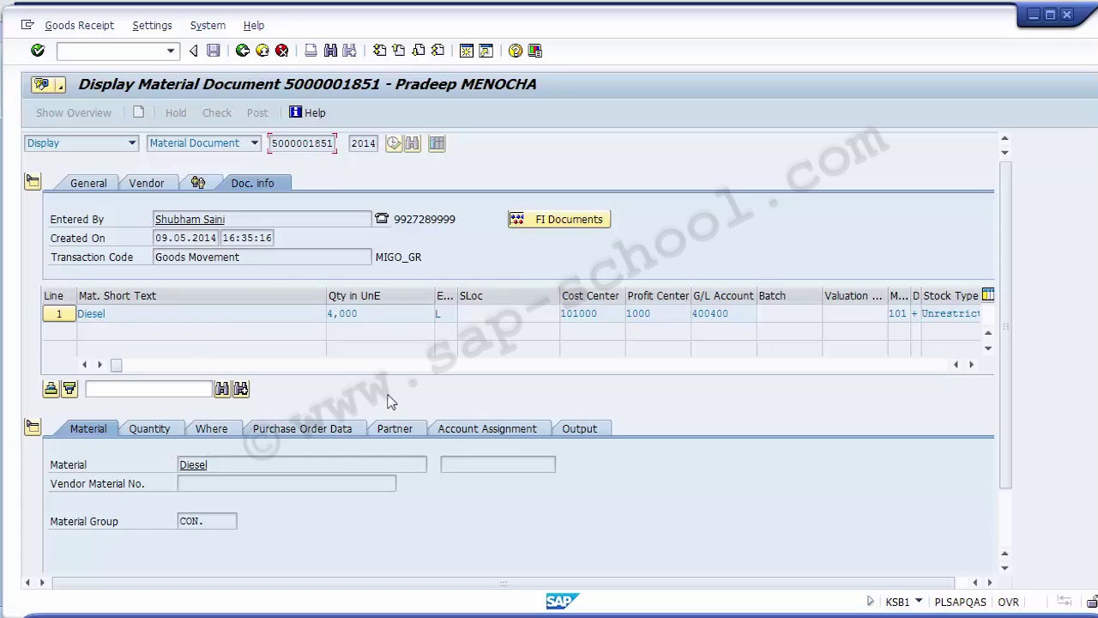
# List the accounting documents belonging to the Diesel material document and open its controlling document.
pyautogui.click(559, 225)
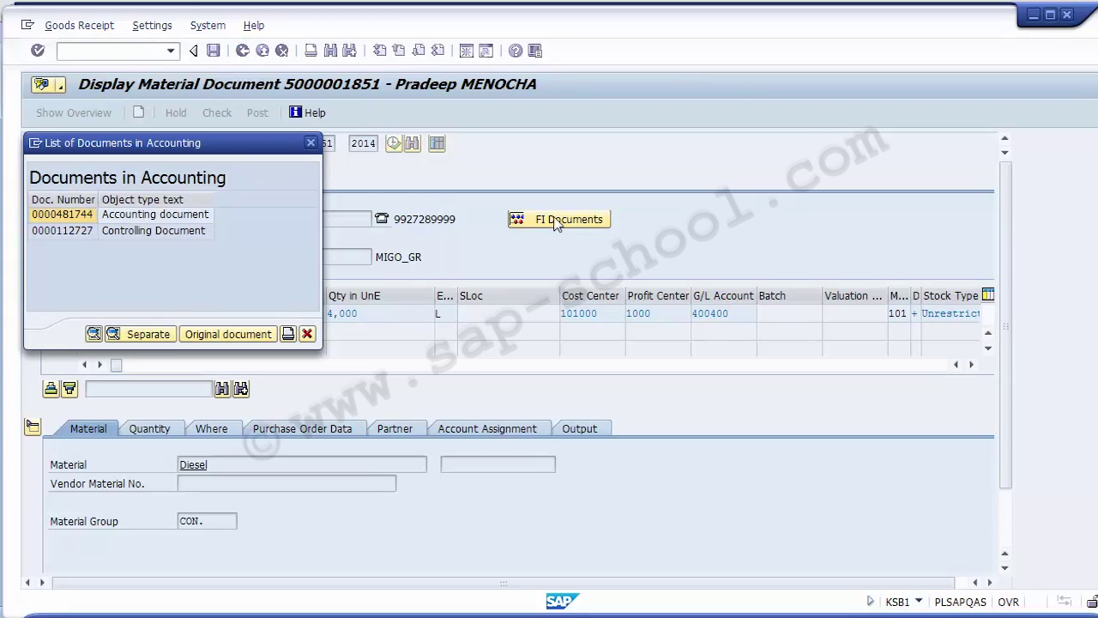
pyautogui.click(172, 232)
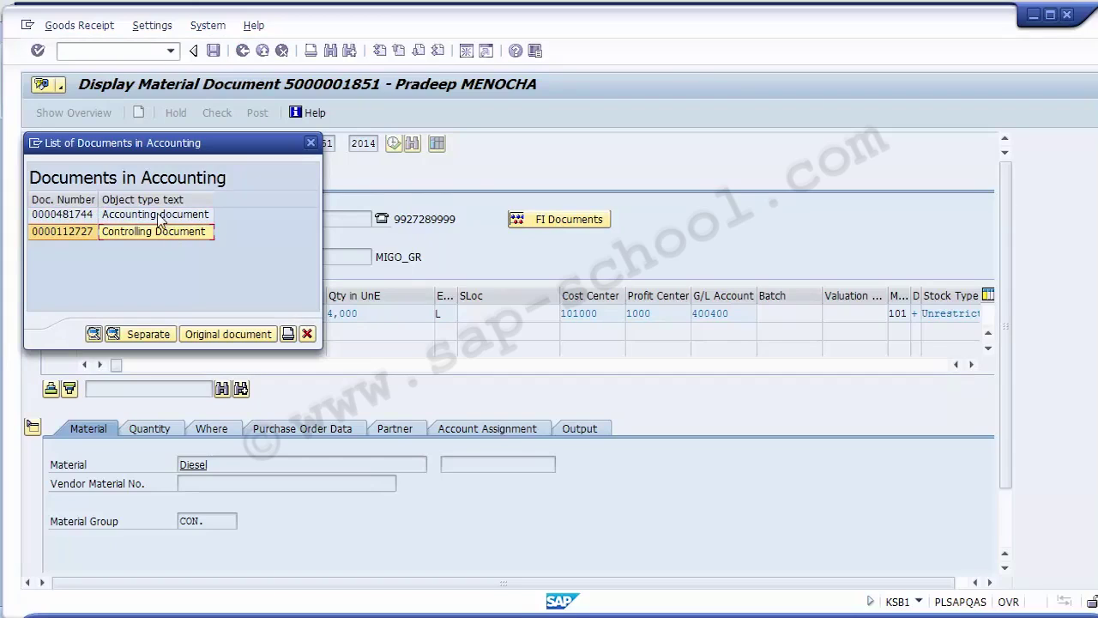
pyautogui.click(158, 215)
pyautogui.click(156, 232)
pyautogui.click(151, 217)
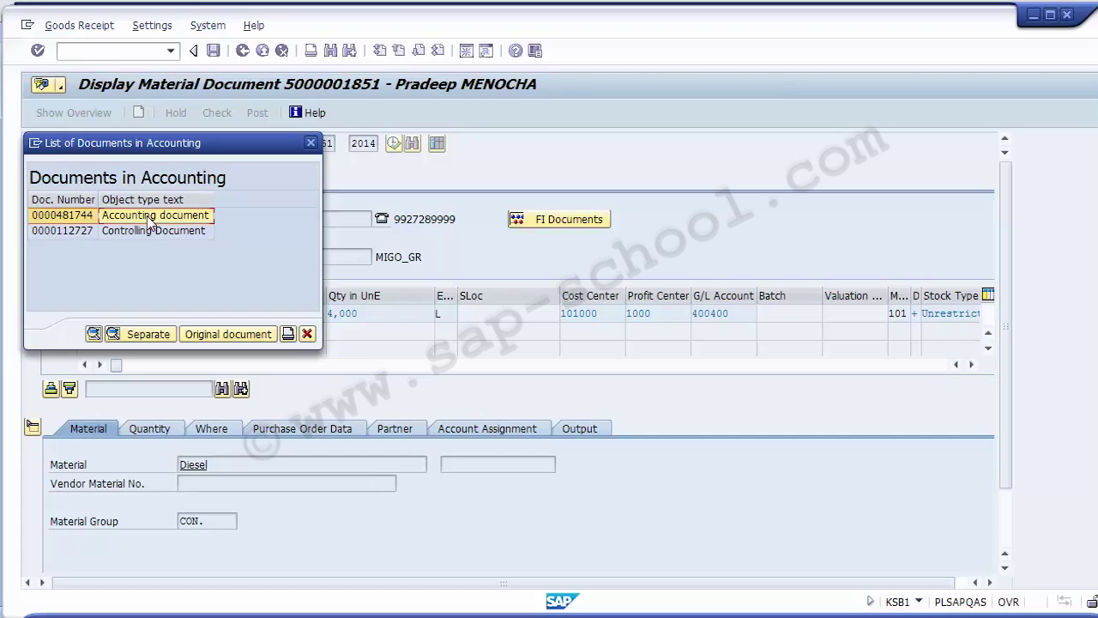
pyautogui.click(146, 239)
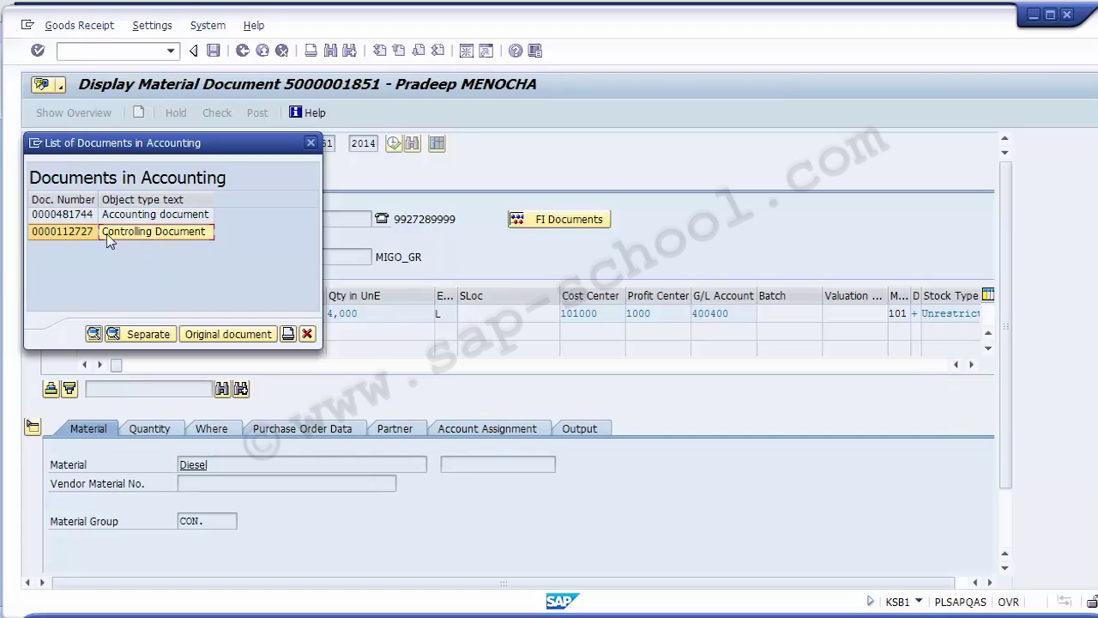
pyautogui.click(63, 232)
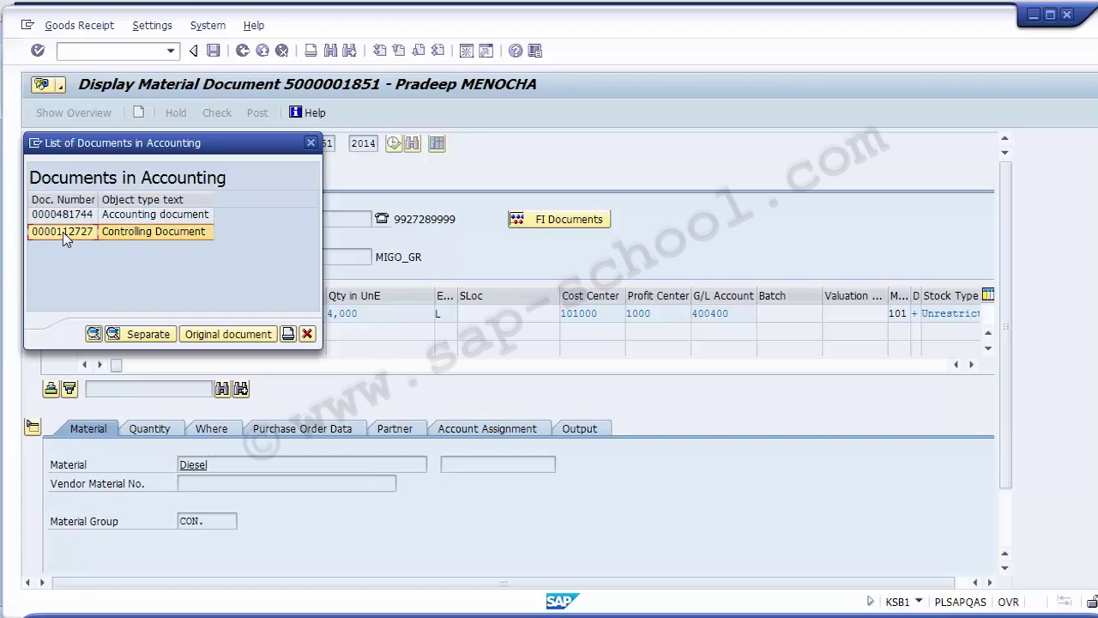
pyautogui.doubleClick(63, 232)
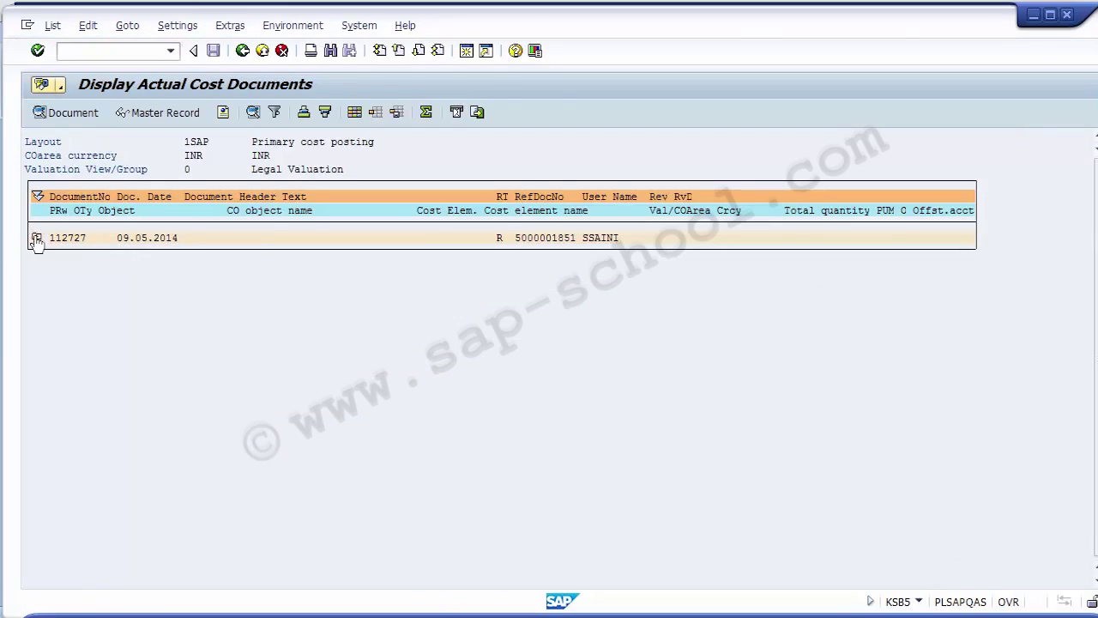
# Expand the controlling document and examine its line's amount, cost element, offsetting account and quantity.
pyautogui.click(36, 239)
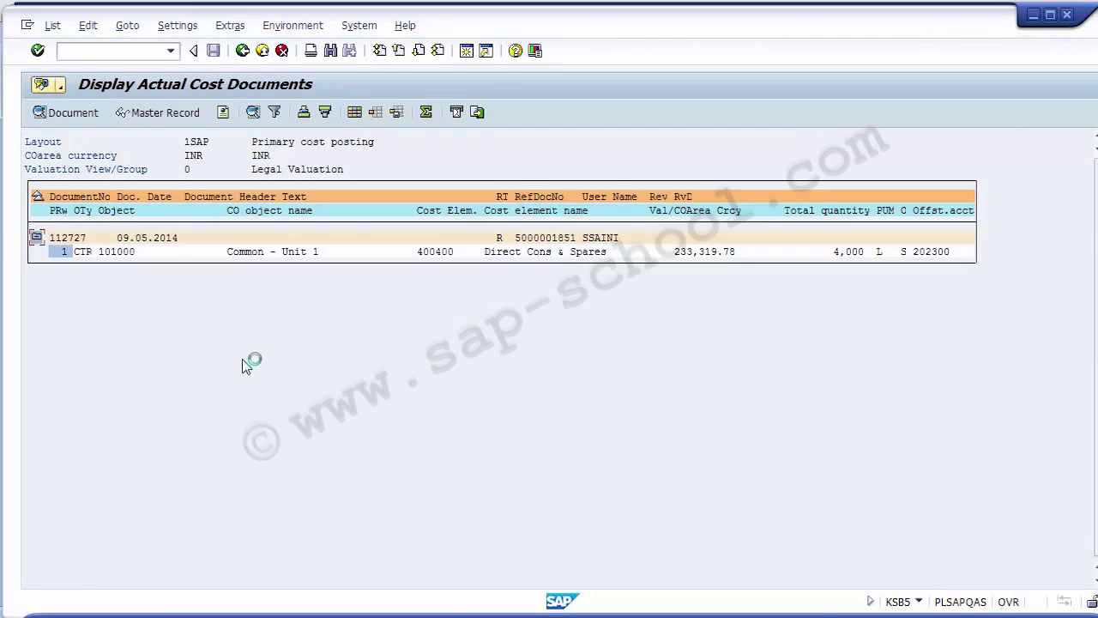
pyautogui.click(681, 253)
pyautogui.click(426, 253)
pyautogui.click(926, 252)
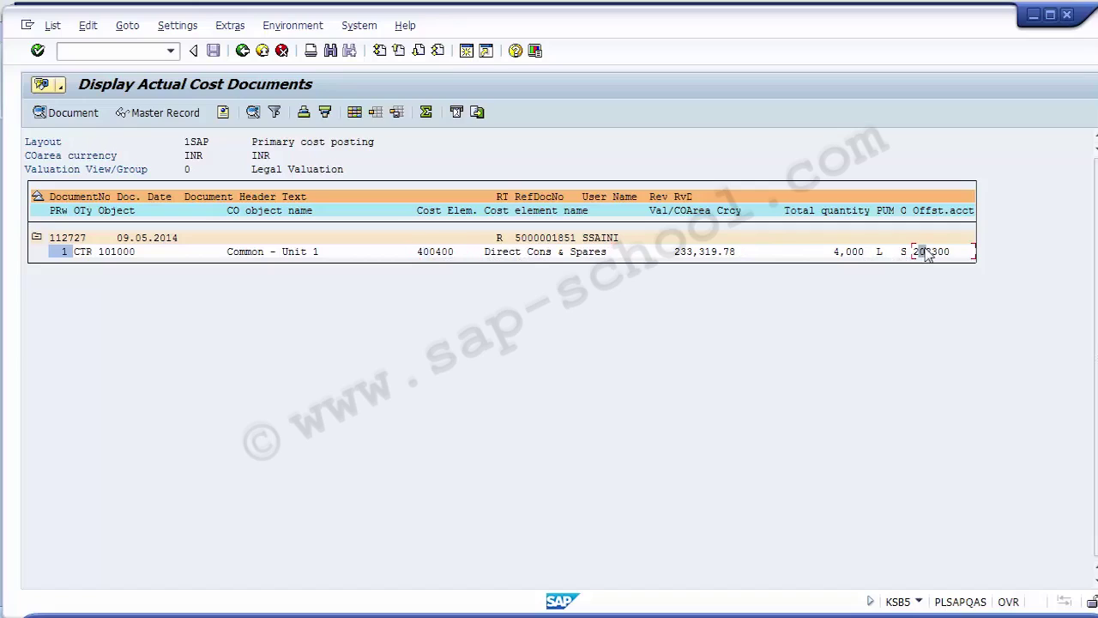
pyautogui.click(851, 259)
# Leave the controlling and material documents and return to the actual cost line items list.
pyautogui.click(242, 51)
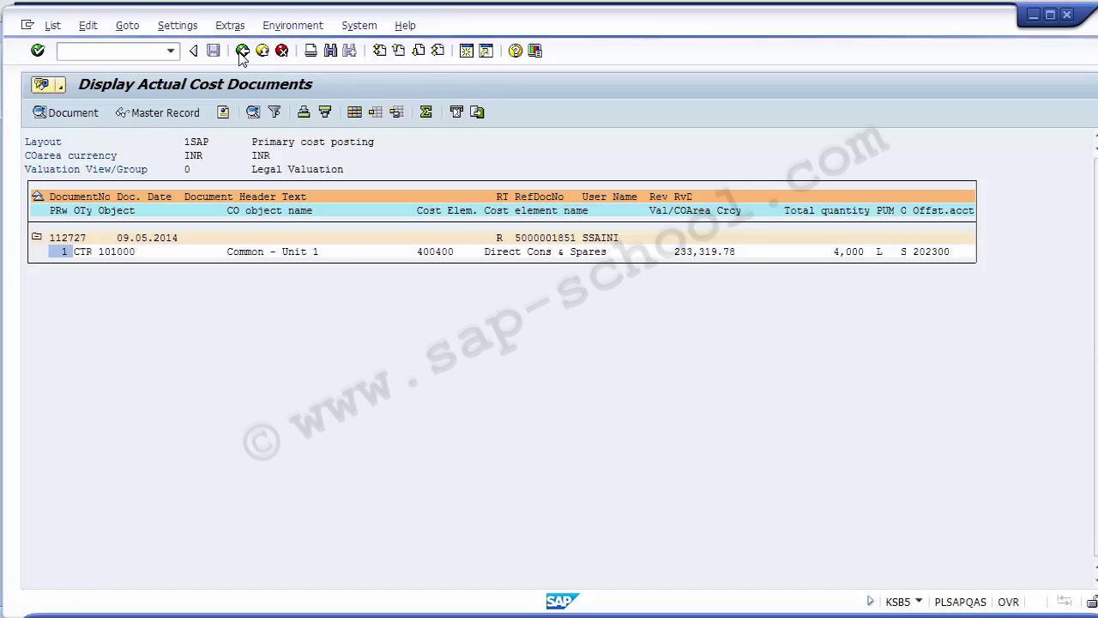
pyautogui.click(245, 300)
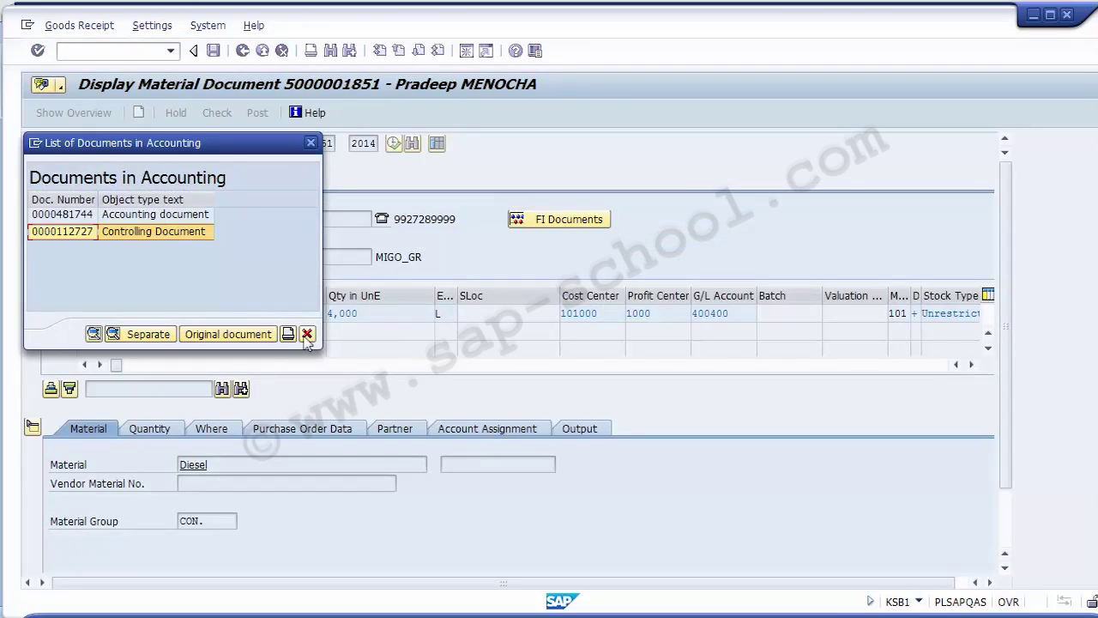
pyautogui.click(306, 335)
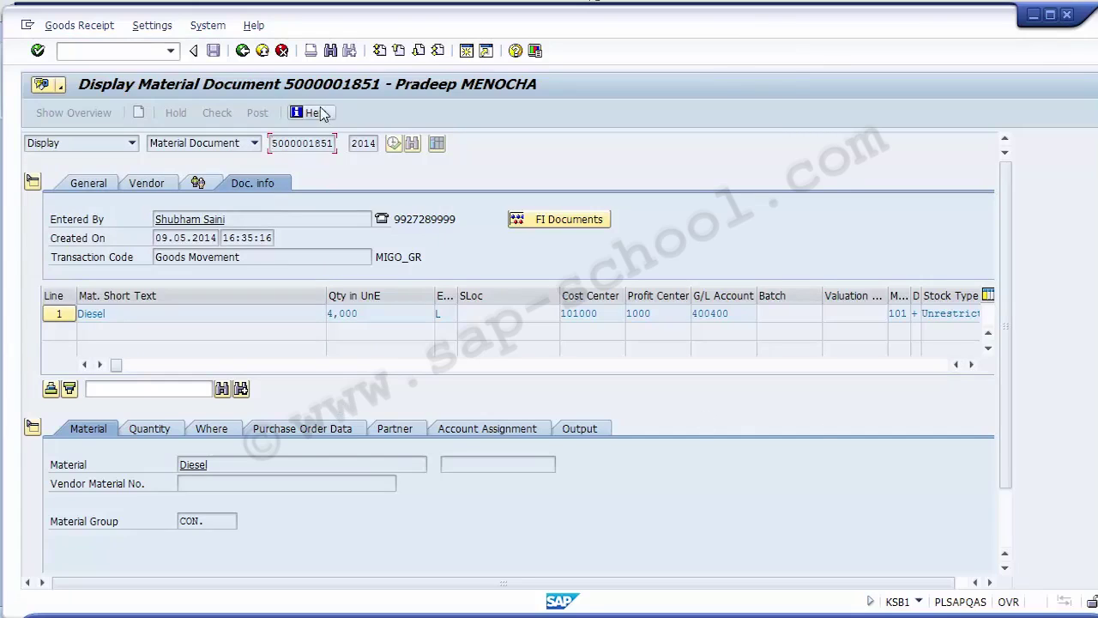
pyautogui.click(243, 51)
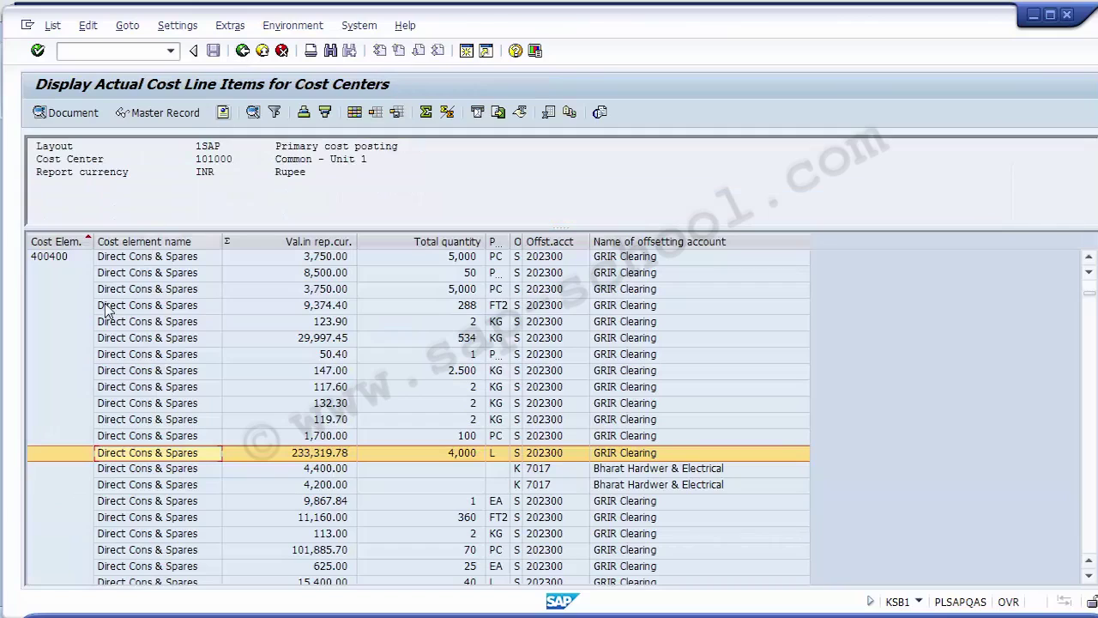
# Browse the further Direct Cons & Spares line items under cost element 400400.
pyautogui.scroll(-5, 148, 551)
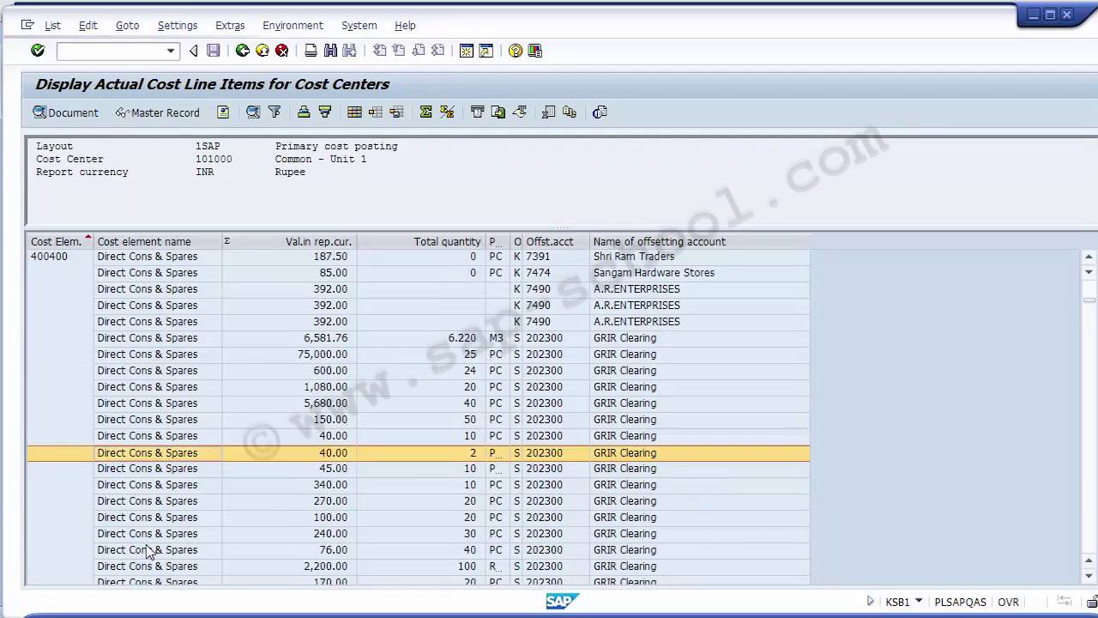
pyautogui.scroll(-5, 147, 552)
pyautogui.scroll(-5, 148, 552)
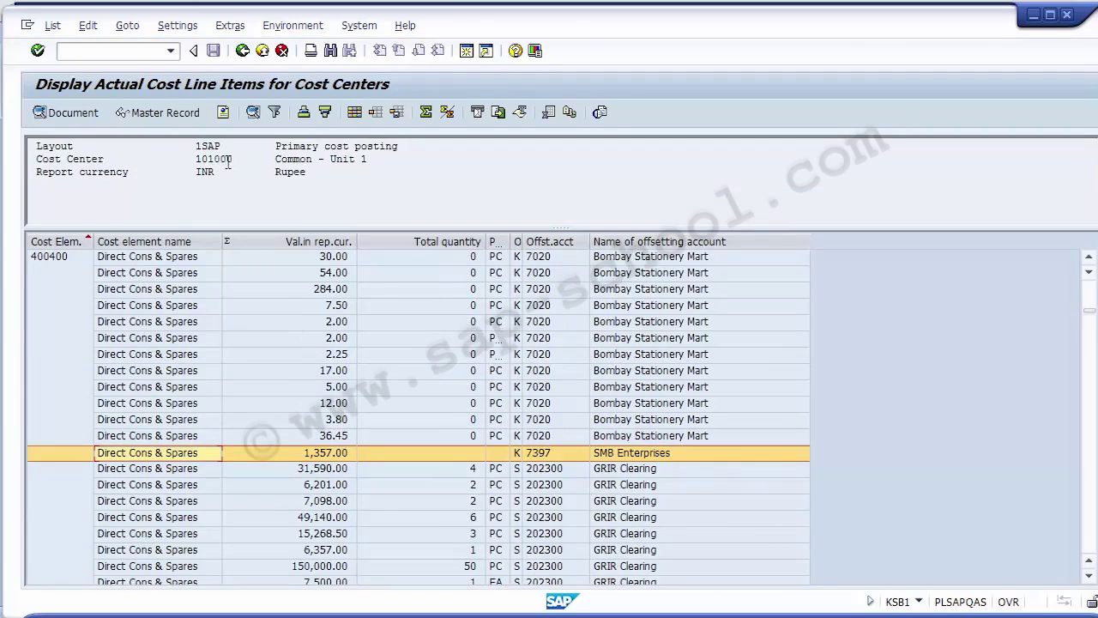
pyautogui.press('pagedown')
pyautogui.press('pagedown')
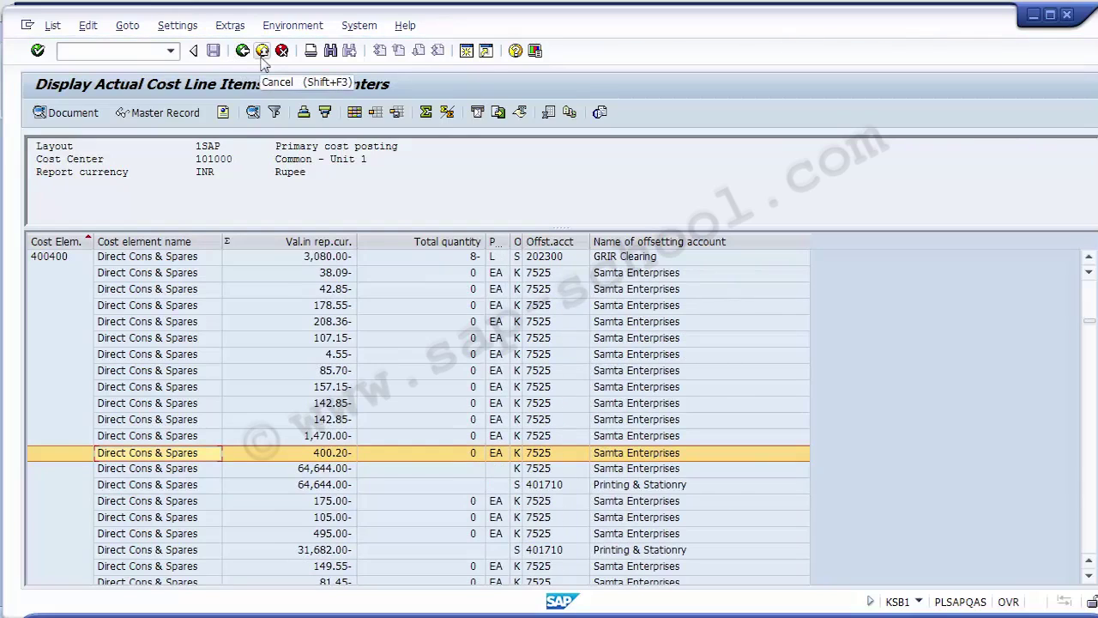
# Switch to PowerPoint to review the KSB1 entry on the cost center reports slide, and return to SAP.
pyautogui.hotkey('alt', 'Tab')
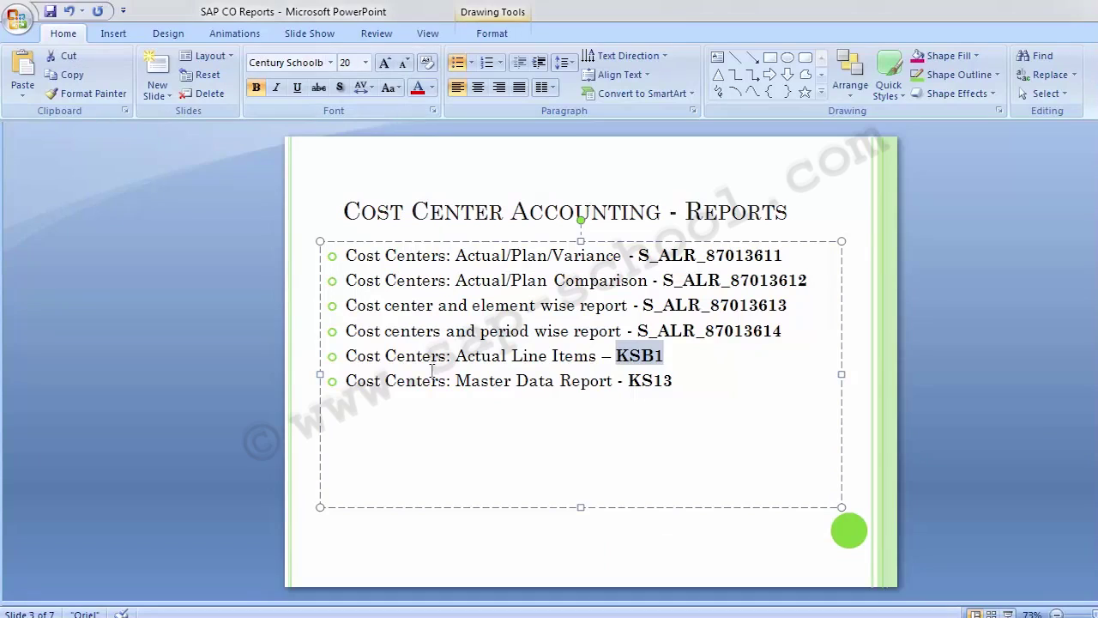
pyautogui.click(679, 356)
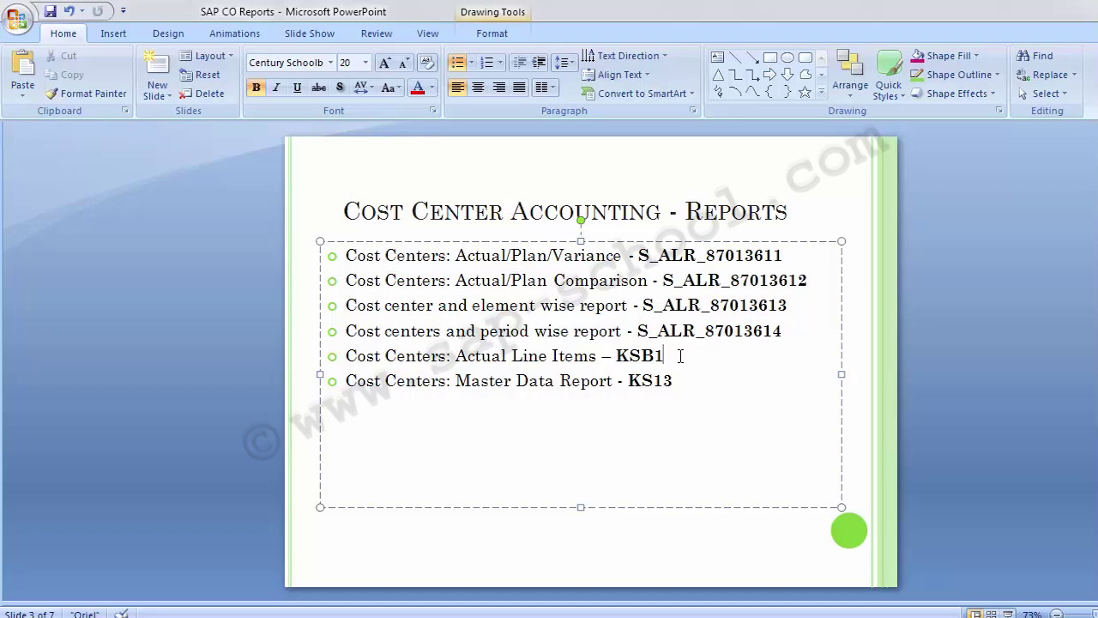
pyautogui.hotkey('alt', 'Tab')
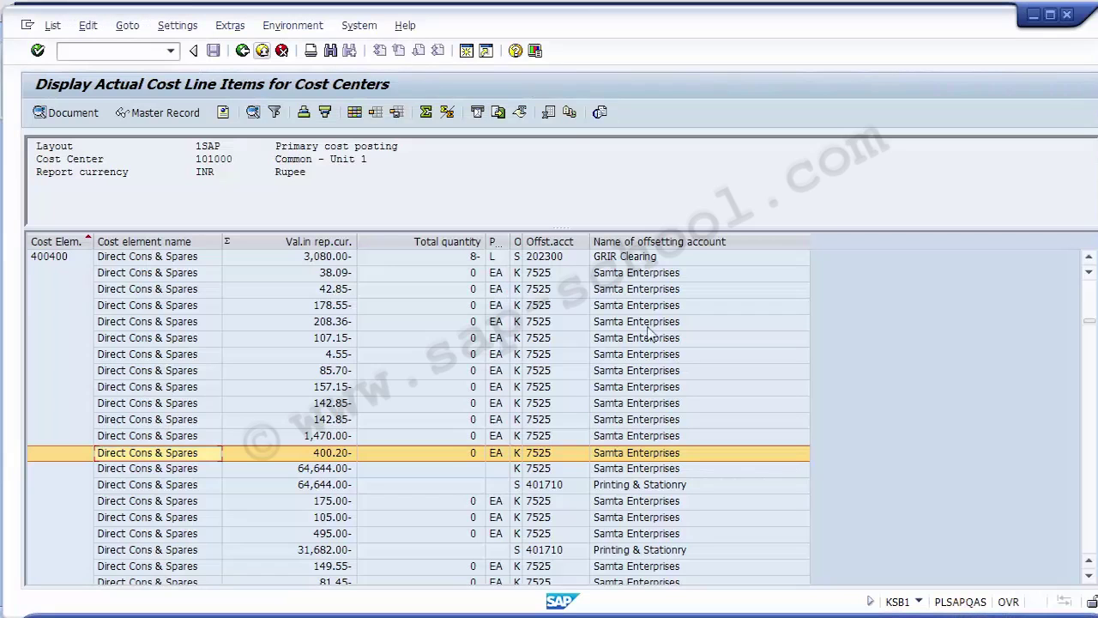
# Exit the actual cost line items list and leave the KSB1 selection screen.
pyautogui.click(243, 51)
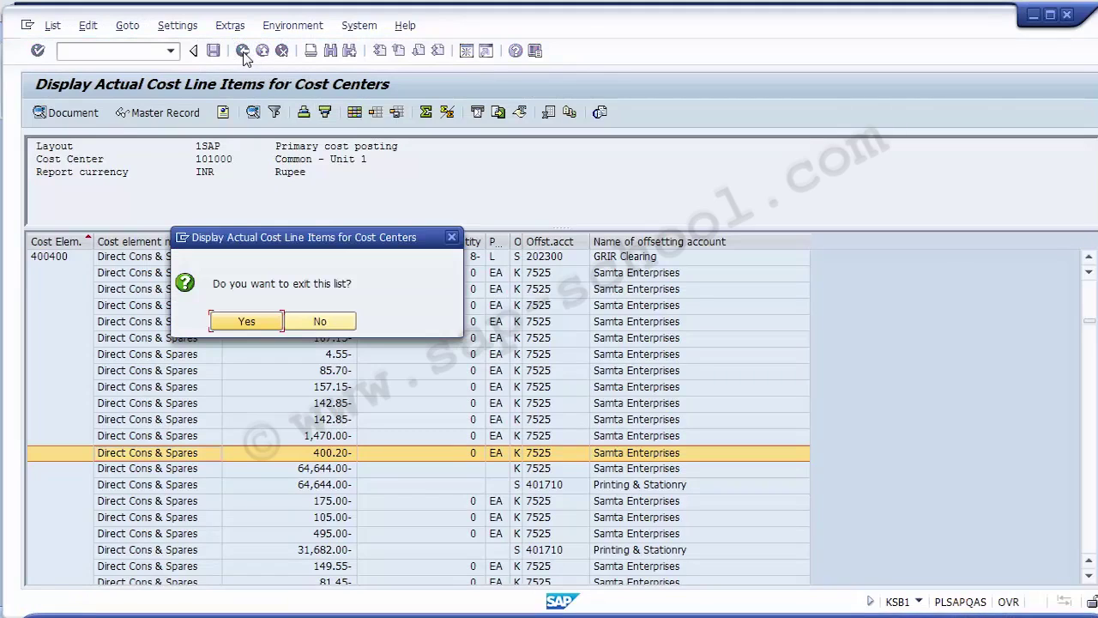
pyautogui.click(247, 322)
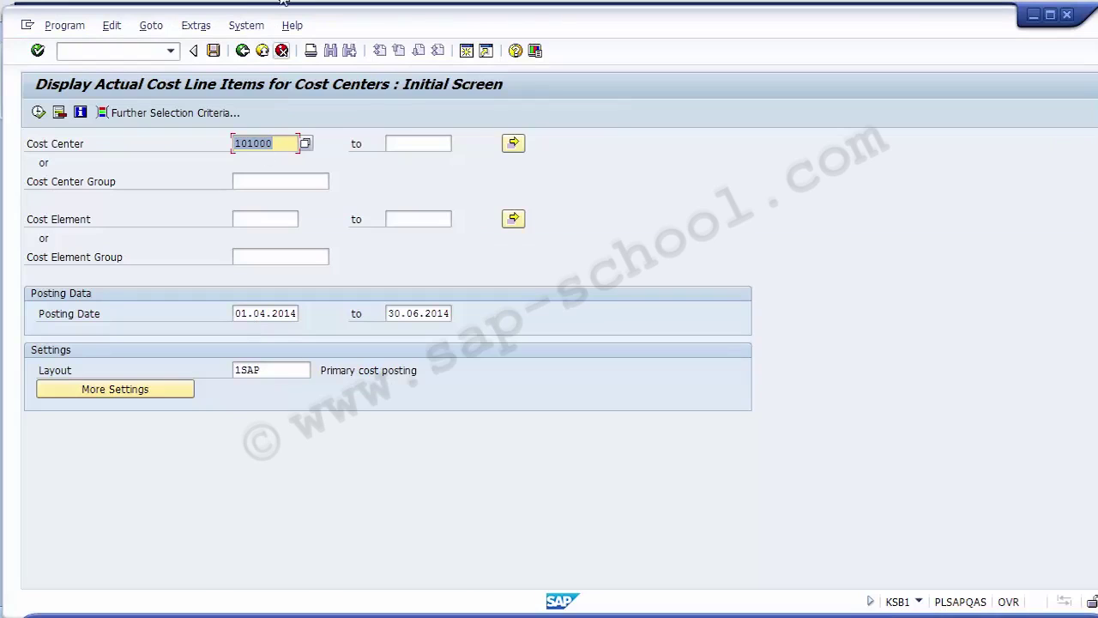
pyautogui.click(262, 50)
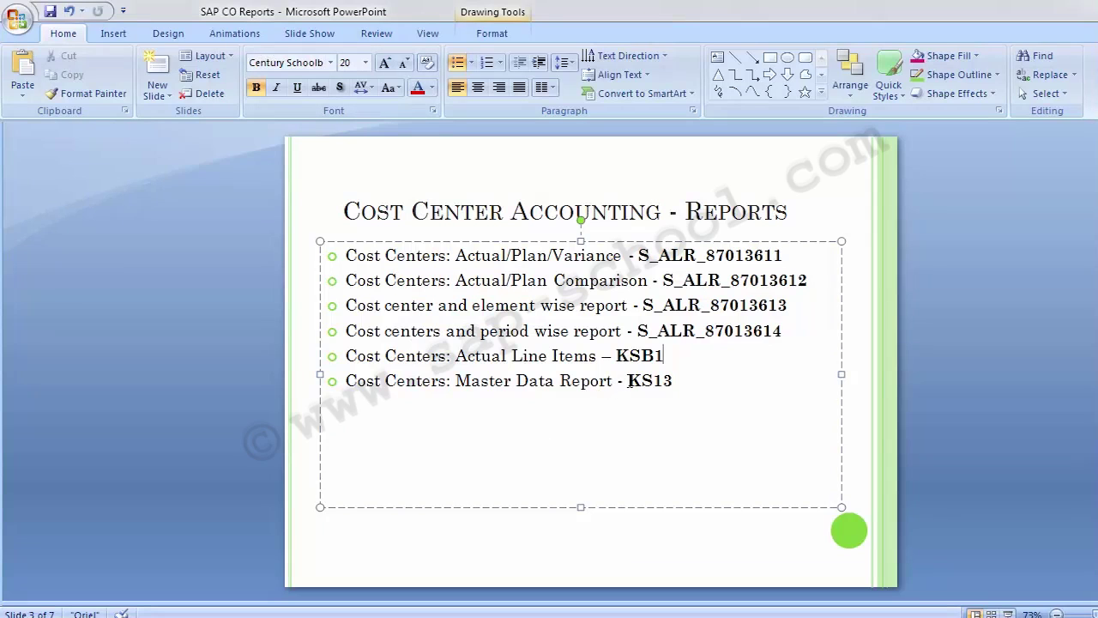
# Highlight KS13 on the PowerPoint reports slide and start transaction KS13 in SAP.
pyautogui.moveTo(627, 381); pyautogui.dragTo(678, 381)
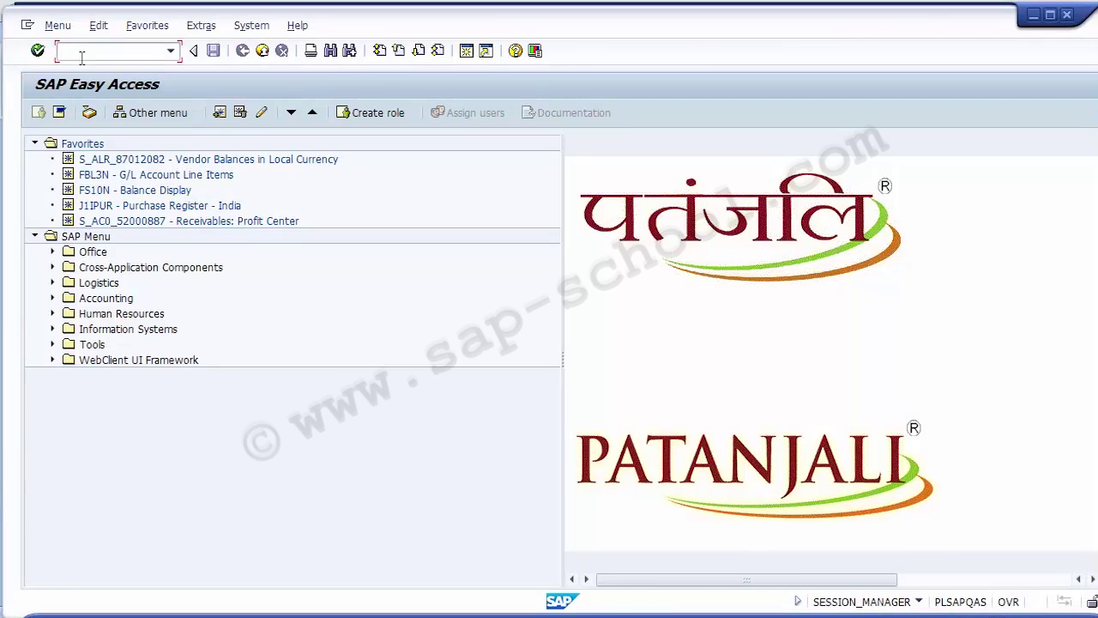
pyautogui.write('KS13')
pyautogui.press('Return')
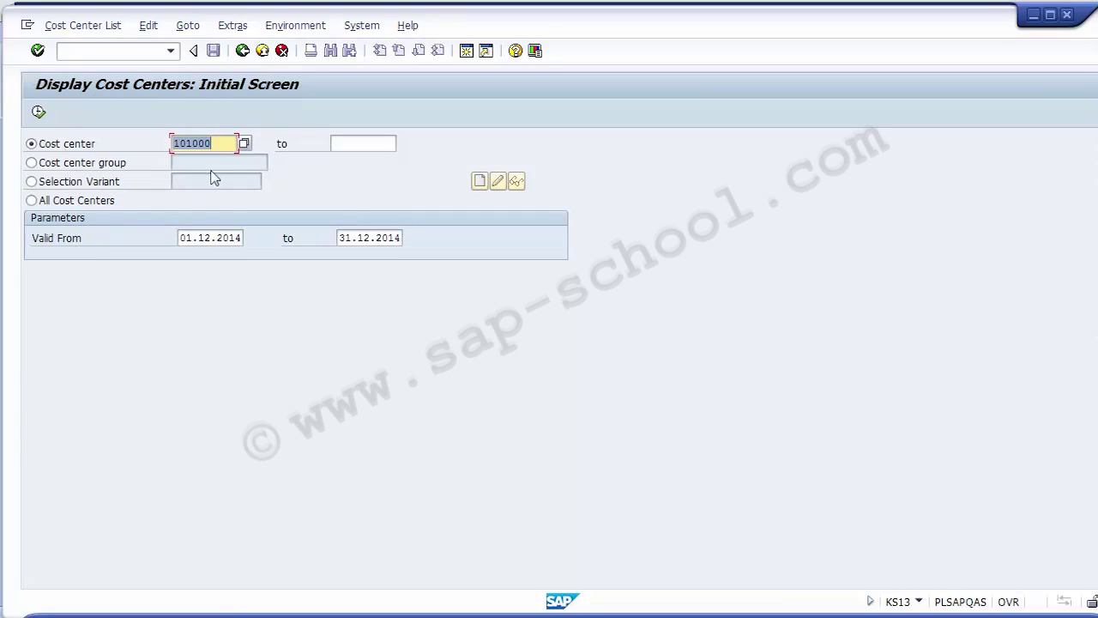
# Set the cost center range from 101000 to 101999 and execute the master data report.
pyautogui.click(366, 148)
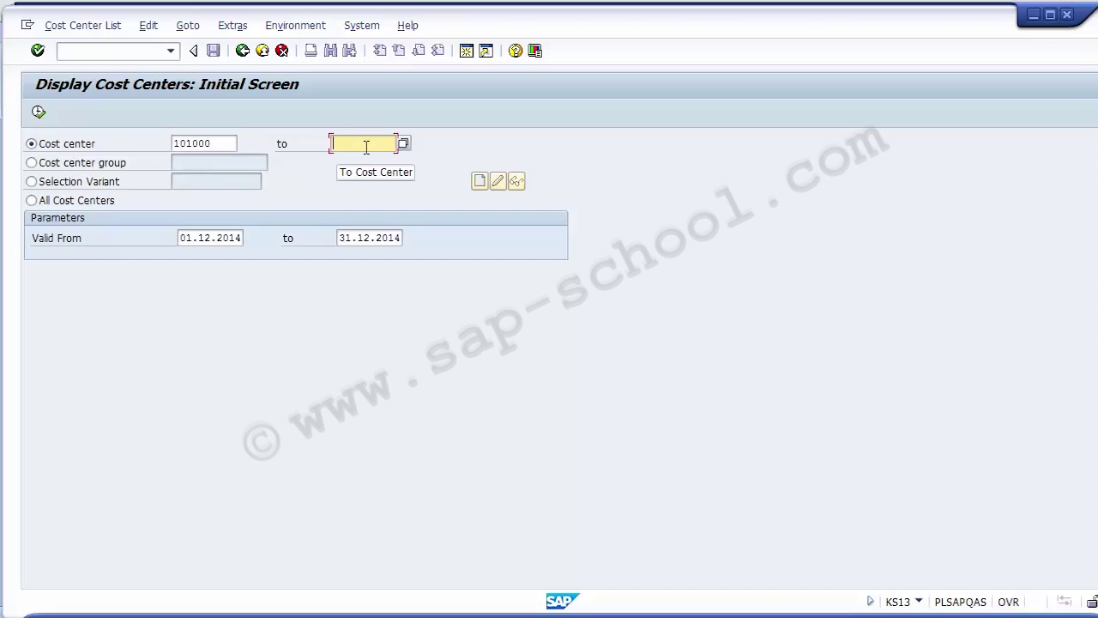
pyautogui.write('101999')
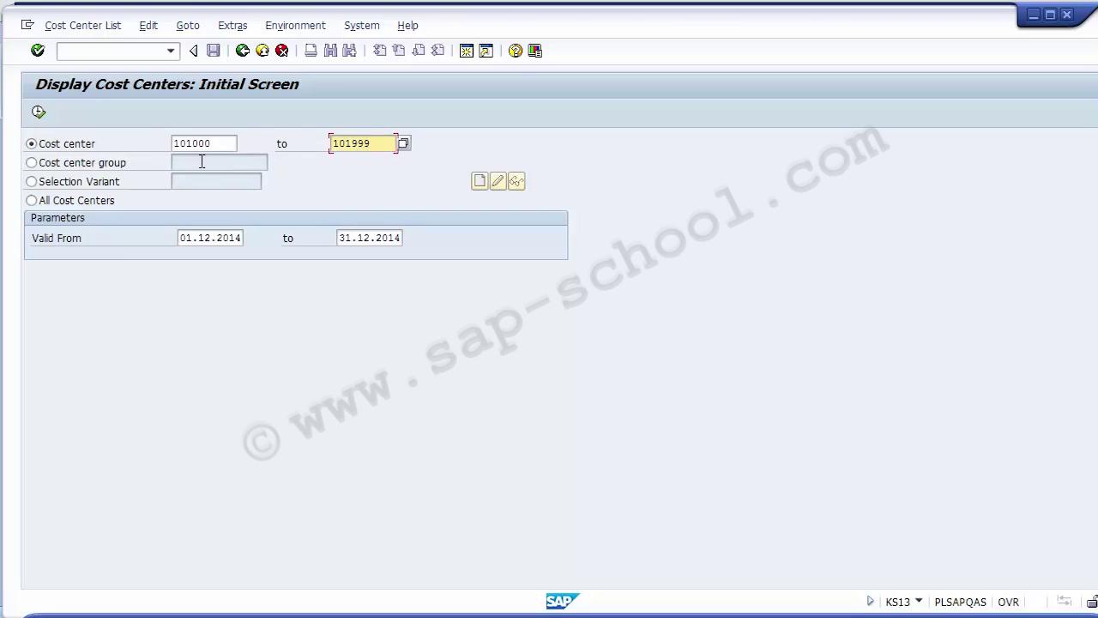
pyautogui.click(225, 142)
pyautogui.click(352, 145)
pyautogui.click(53, 147)
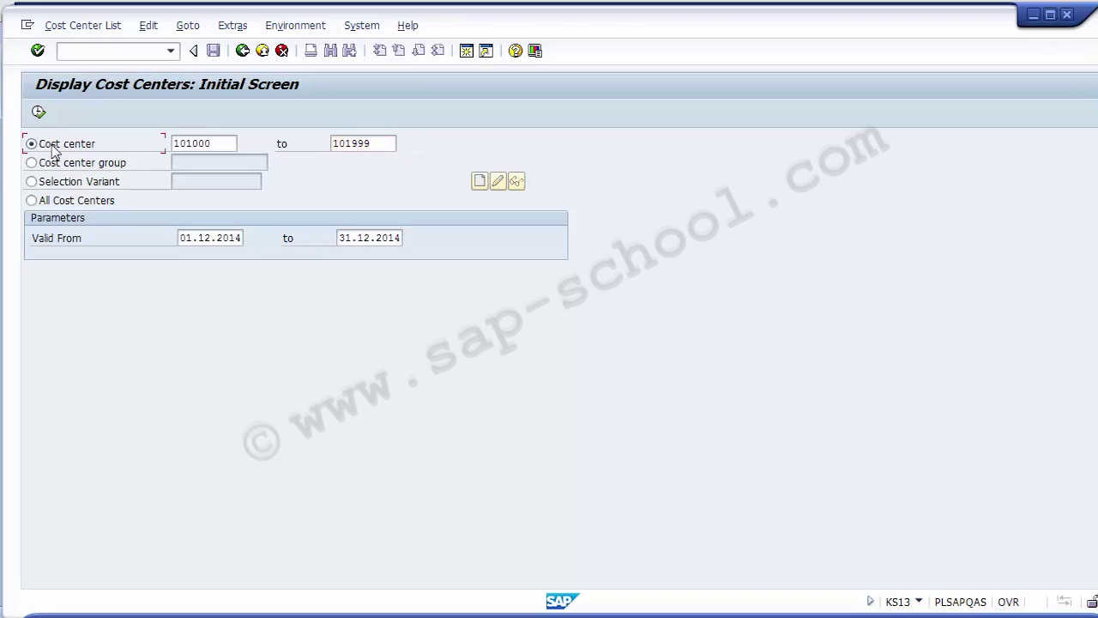
pyautogui.click(196, 143)
pyautogui.click(379, 144)
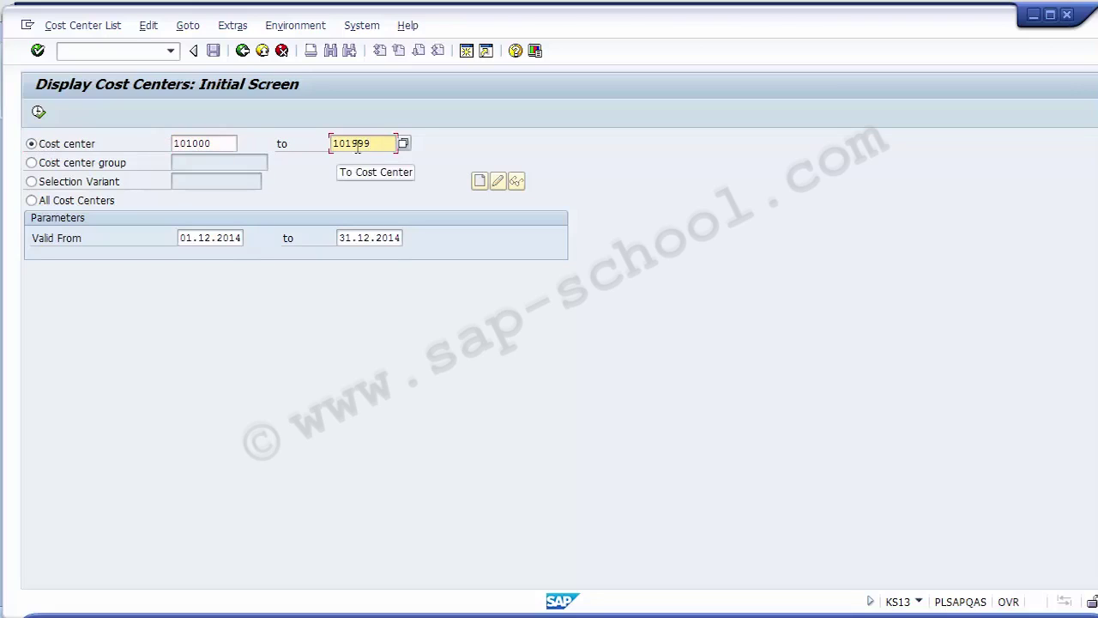
pyautogui.click(40, 114)
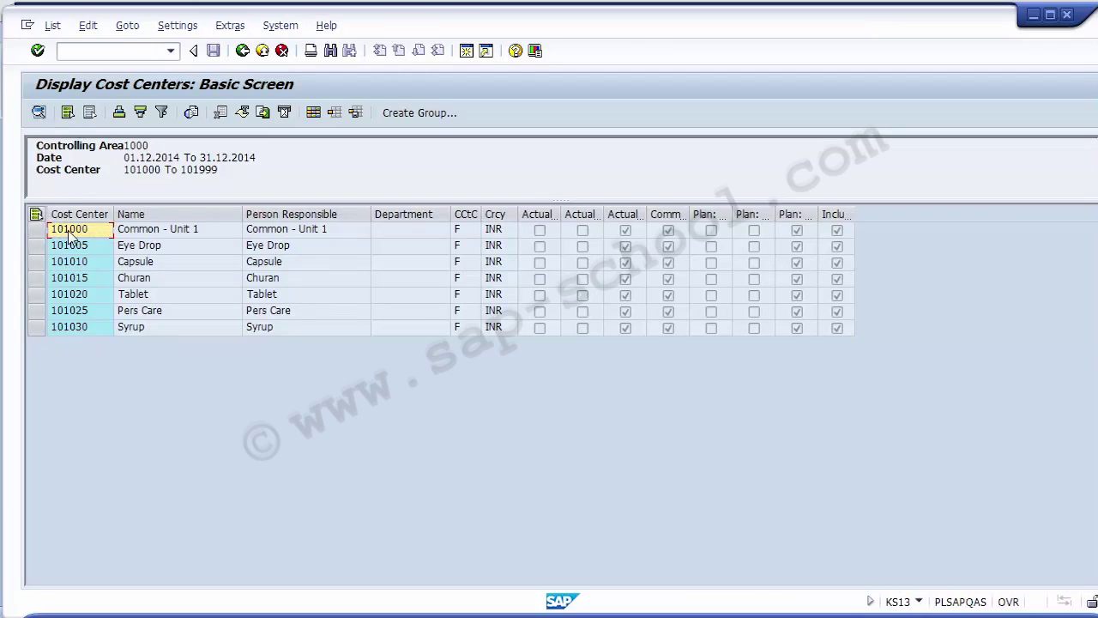
# Examine the master data columns of cost center 101000 up to its currency and view the spreadsheet export formats.
pyautogui.press('Right')
pyautogui.press('Right')
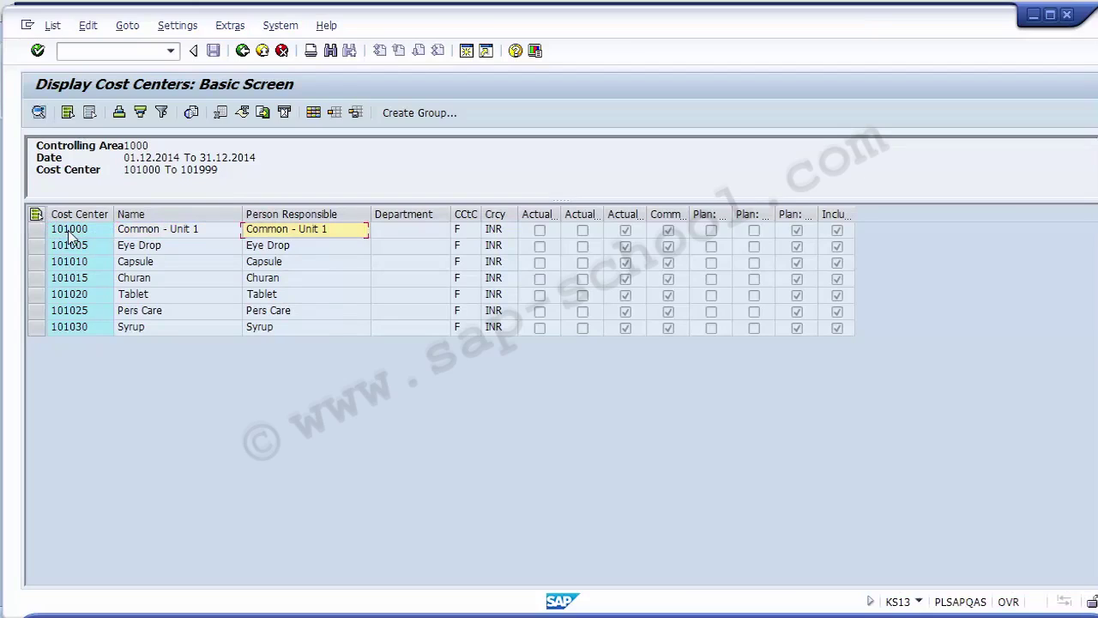
pyautogui.press('Right')
pyautogui.press('Right')
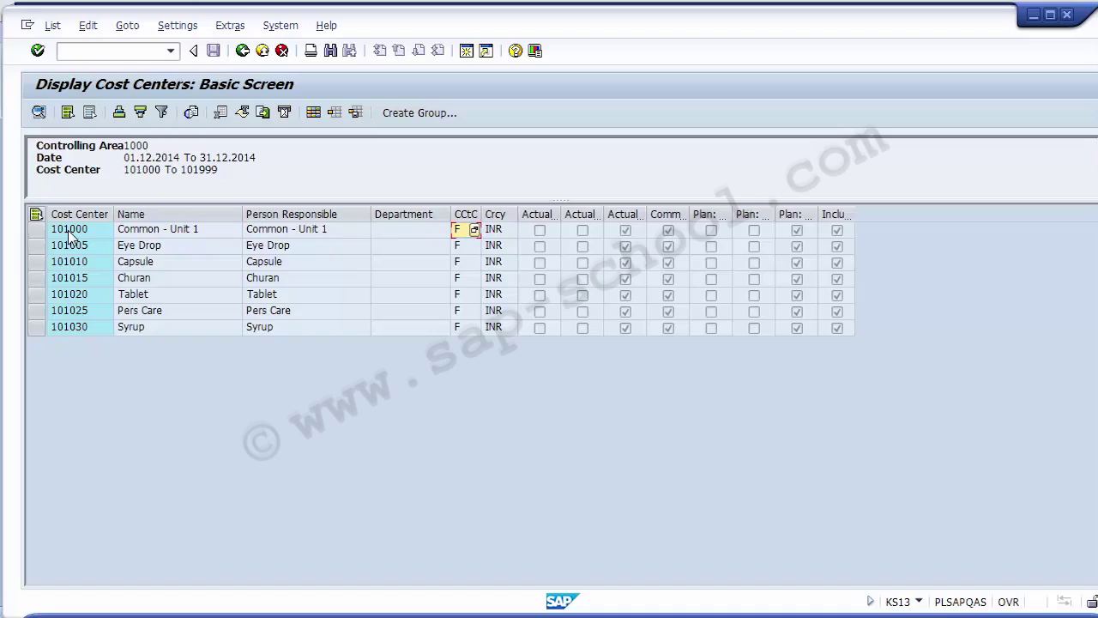
pyautogui.press('Right')
pyautogui.click(220, 114)
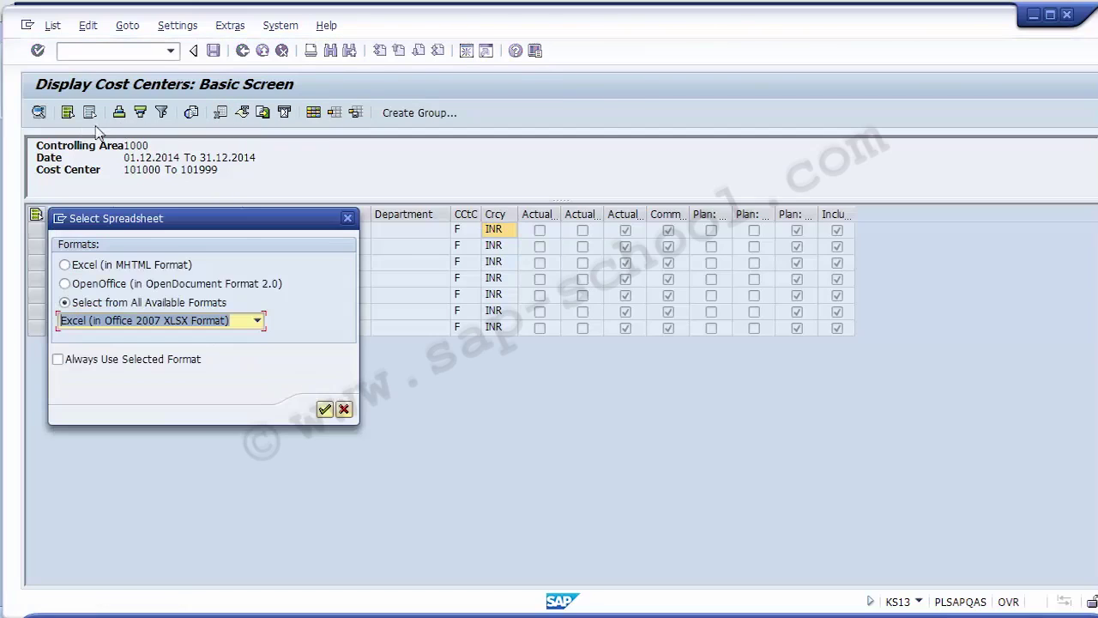
pyautogui.click(345, 409)
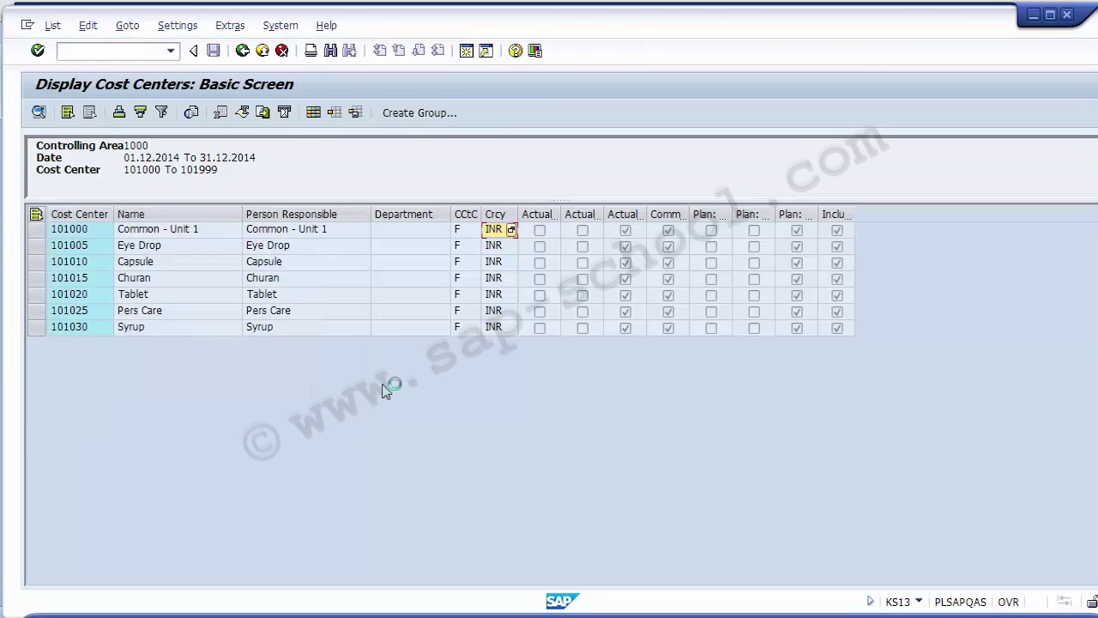
# Return to the cost center selection screen and choose All Cost Centers as the selection.
pyautogui.click(244, 52)
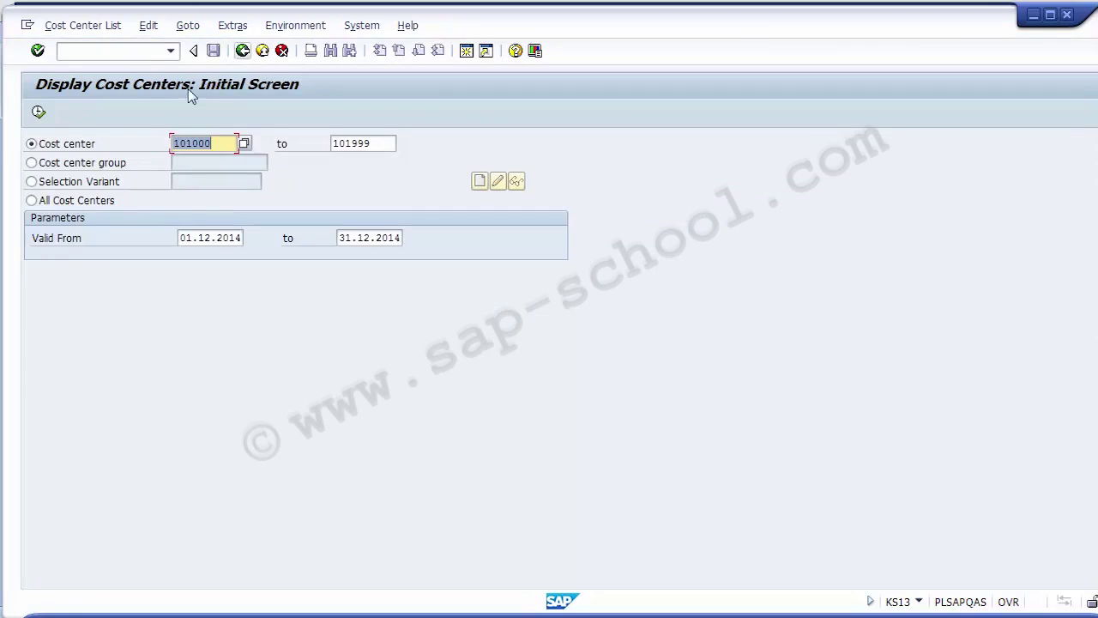
pyautogui.click(68, 202)
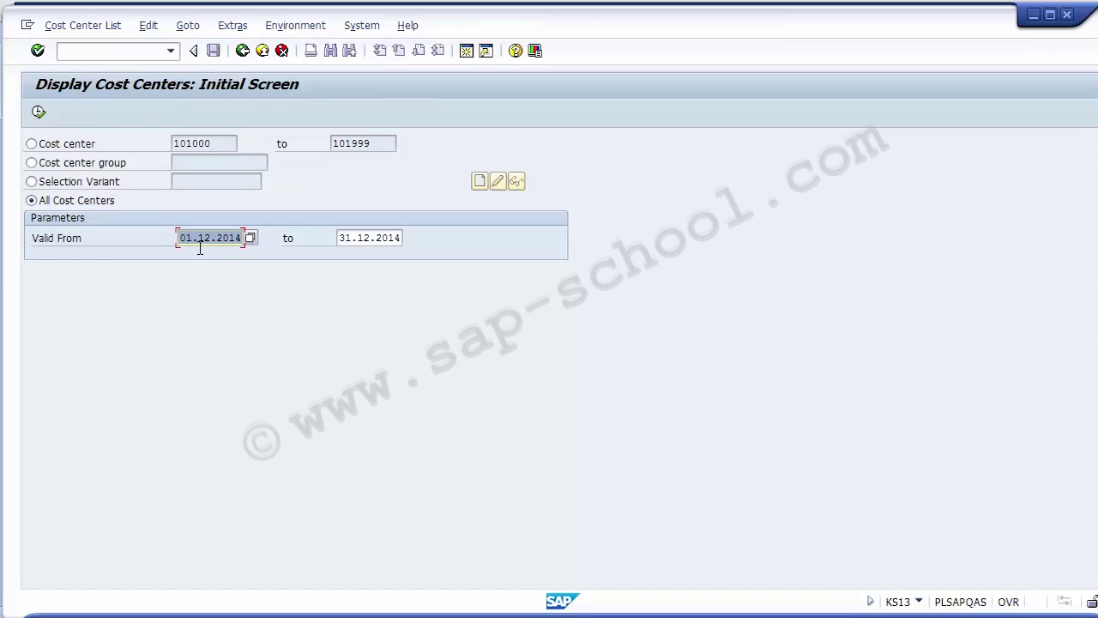
pyautogui.click(63, 205)
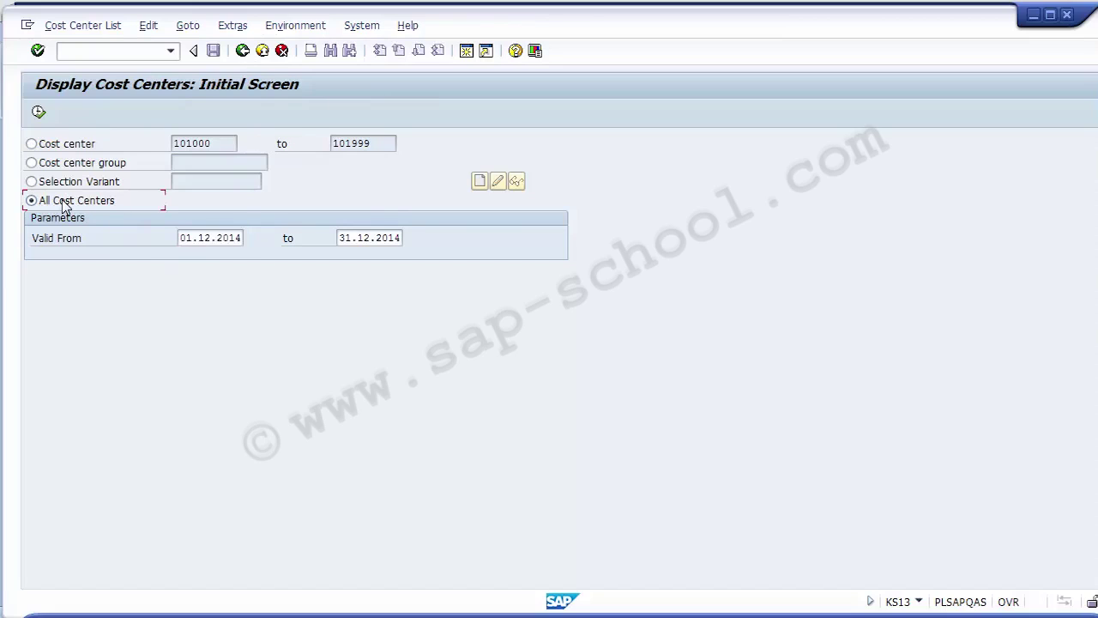
# Review the validity dates 01.12.2014 to 31.12.2014 and execute the master data report for all cost centers.
pyautogui.click(200, 242)
pyautogui.moveTo(200, 242); pyautogui.dragTo(244, 240)
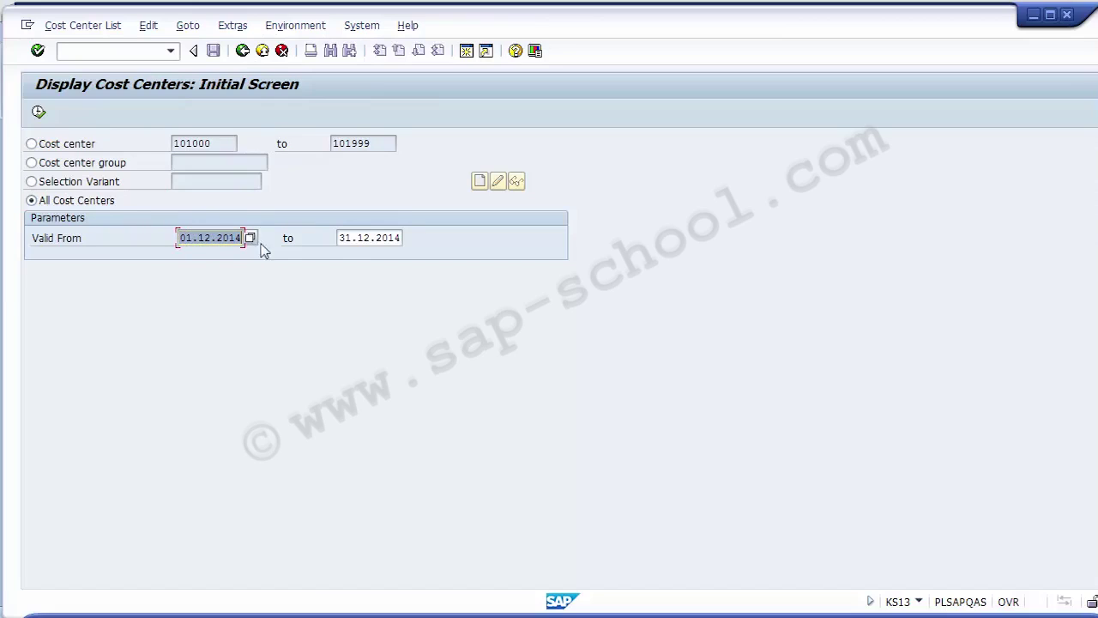
pyautogui.click(339, 238)
pyautogui.moveTo(339, 238); pyautogui.dragTo(434, 229)
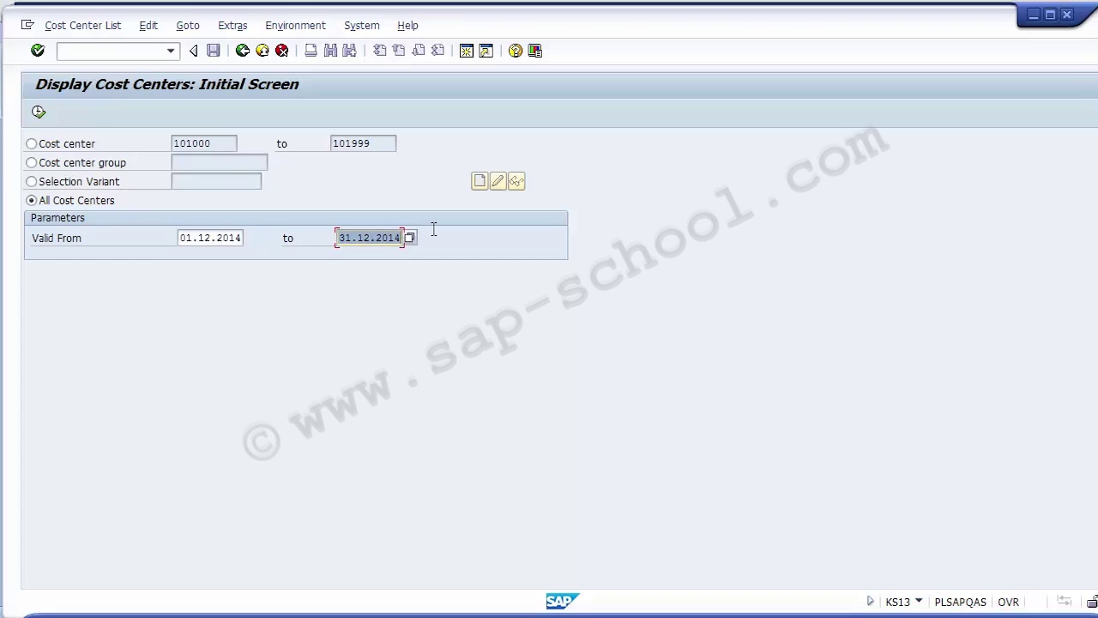
pyautogui.click(40, 114)
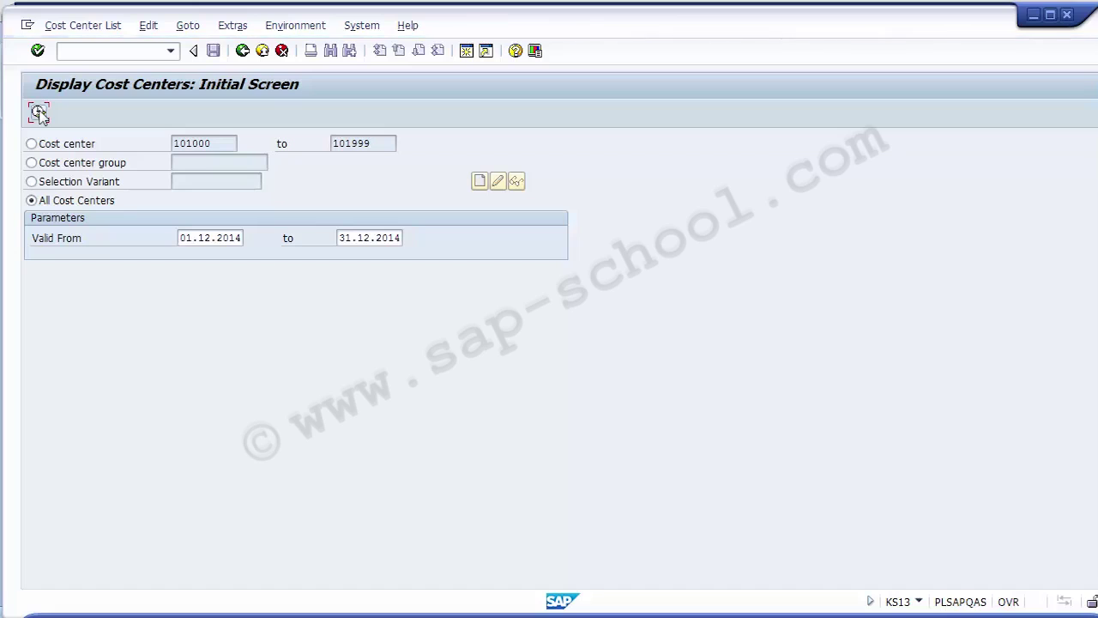
pyautogui.click(39, 113)
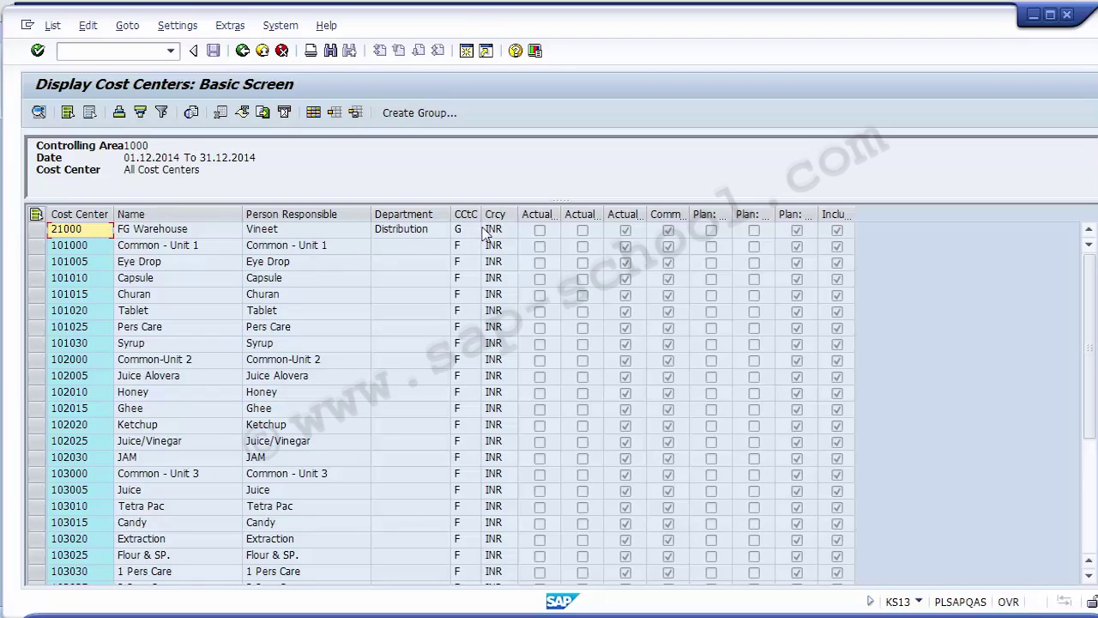
# Examine the Person Responsible and Department columns through the whole cost center list.
pyautogui.click(305, 229)
pyautogui.click(296, 311)
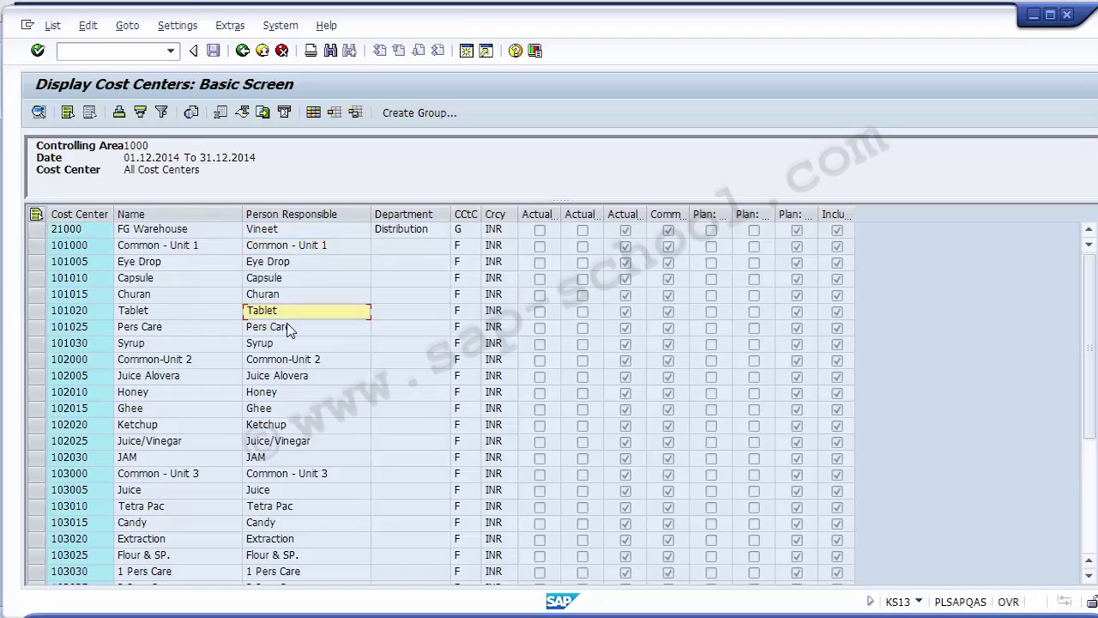
pyautogui.click(283, 280)
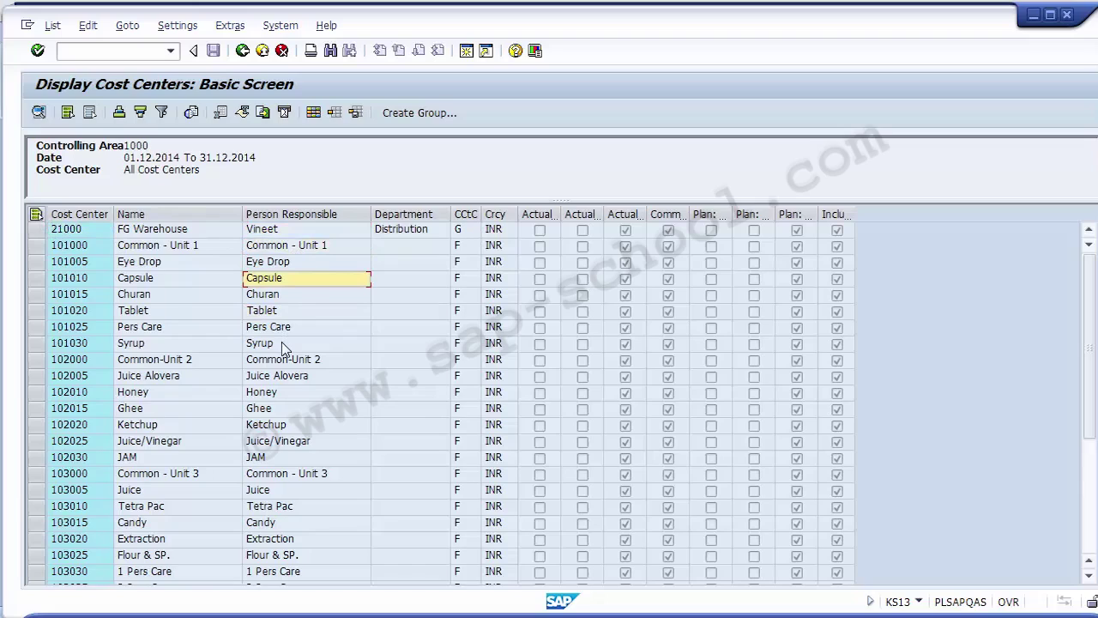
pyautogui.click(283, 345)
pyautogui.click(271, 361)
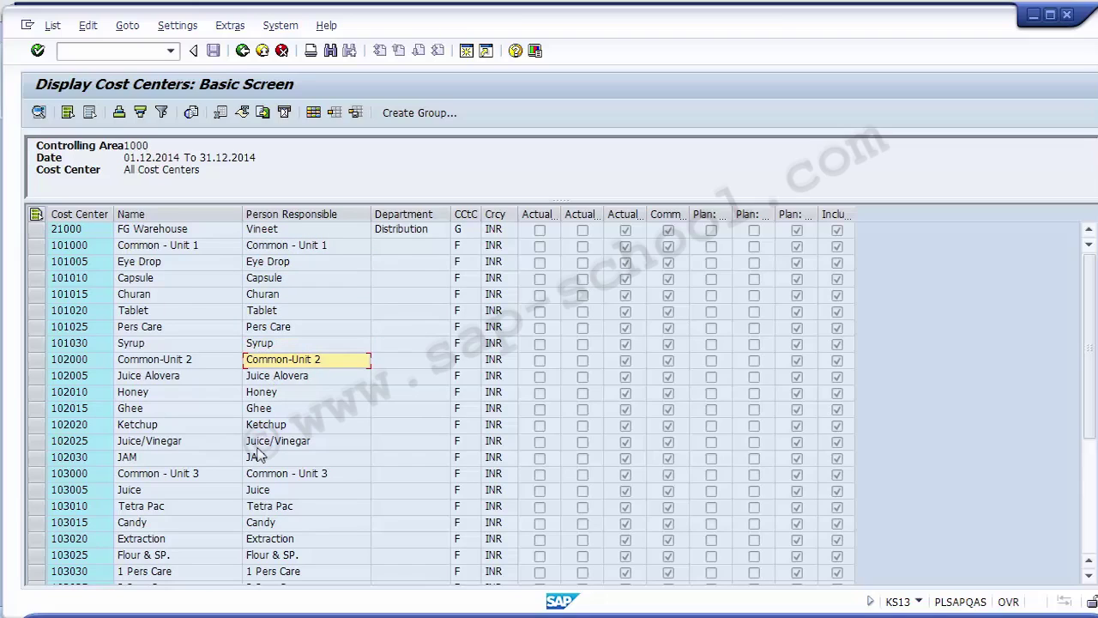
pyautogui.click(404, 232)
pyautogui.click(406, 317)
pyautogui.press('pagedown')
pyautogui.press('pagedown')
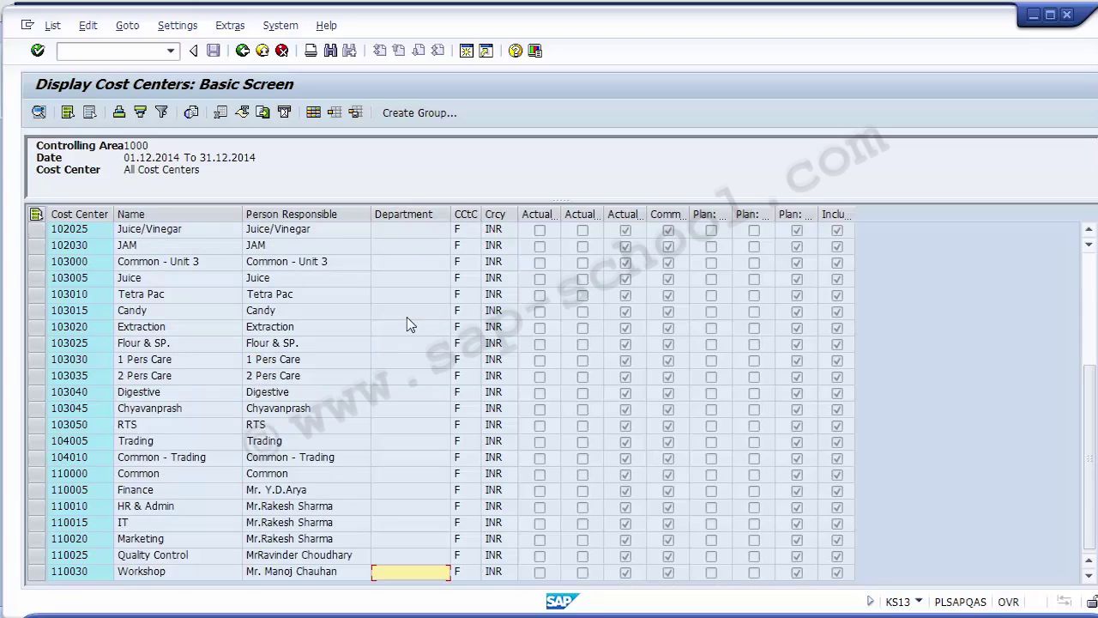
pyautogui.hotkey('ctrl', 'Up')
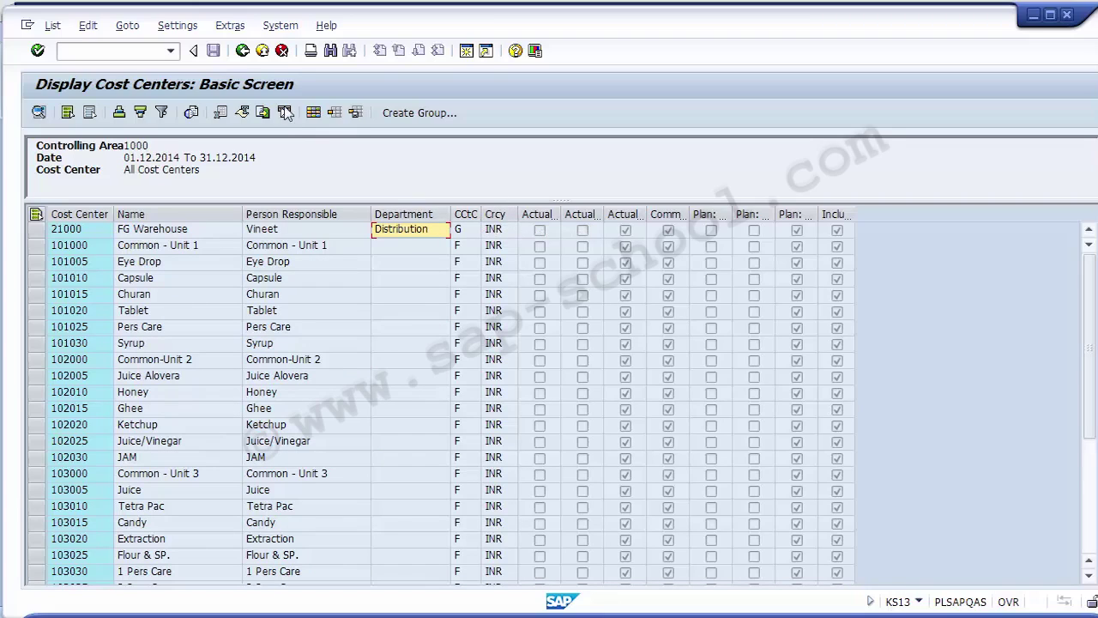
# Exit the master data report, switch to PowerPoint and highlight KSBT on the Activity Type reports slide.
pyautogui.click(263, 51)
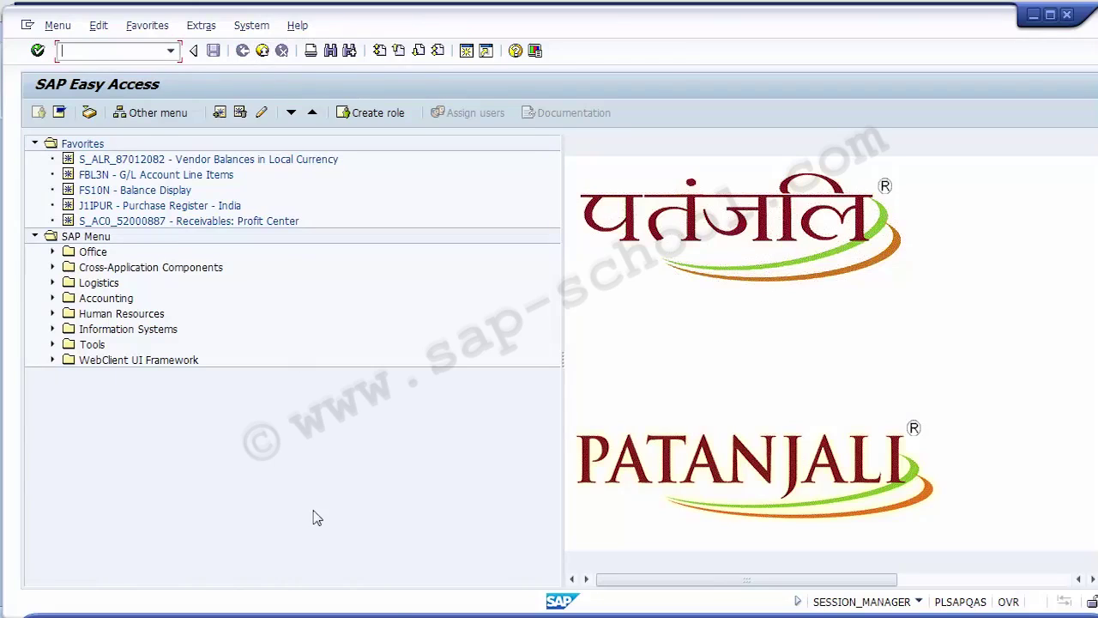
pyautogui.click(395, 613)
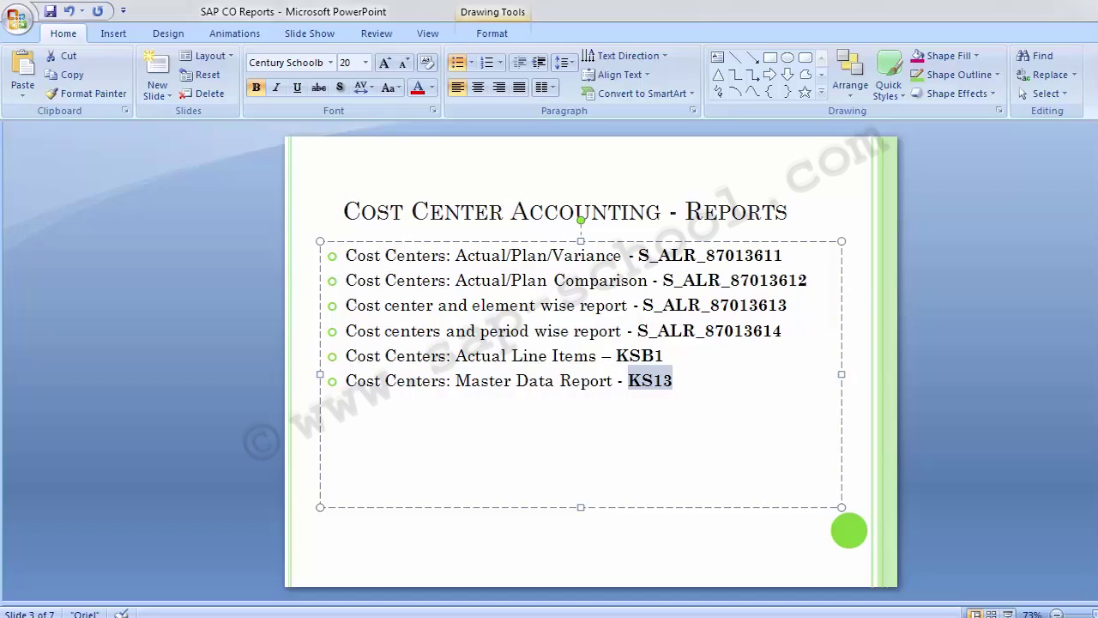
pyautogui.click(174, 364)
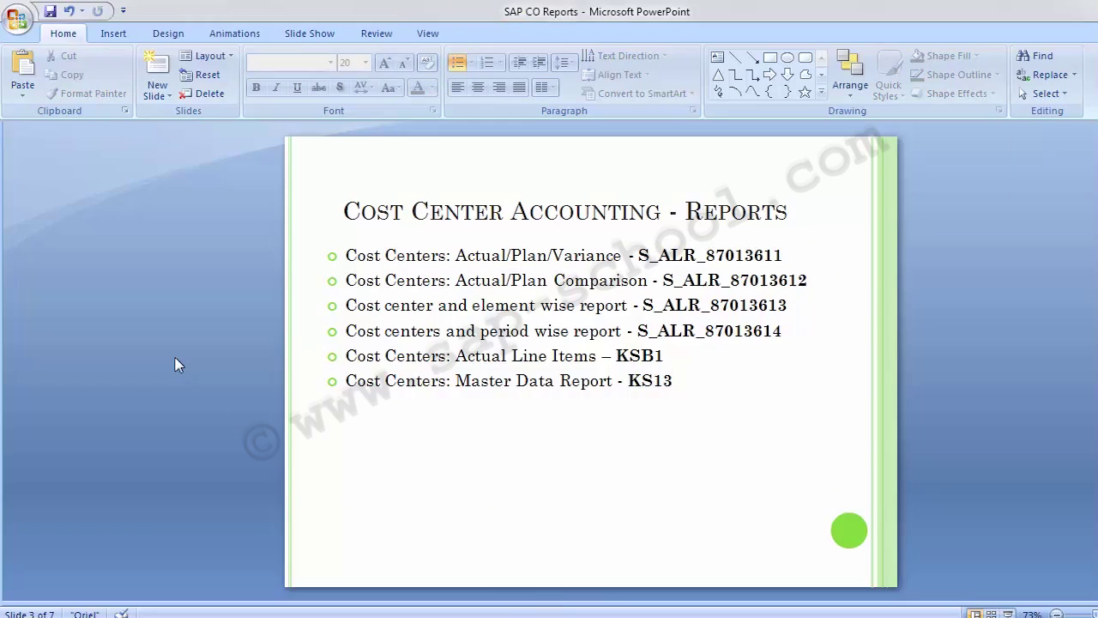
pyautogui.scroll(-1, 175, 364)
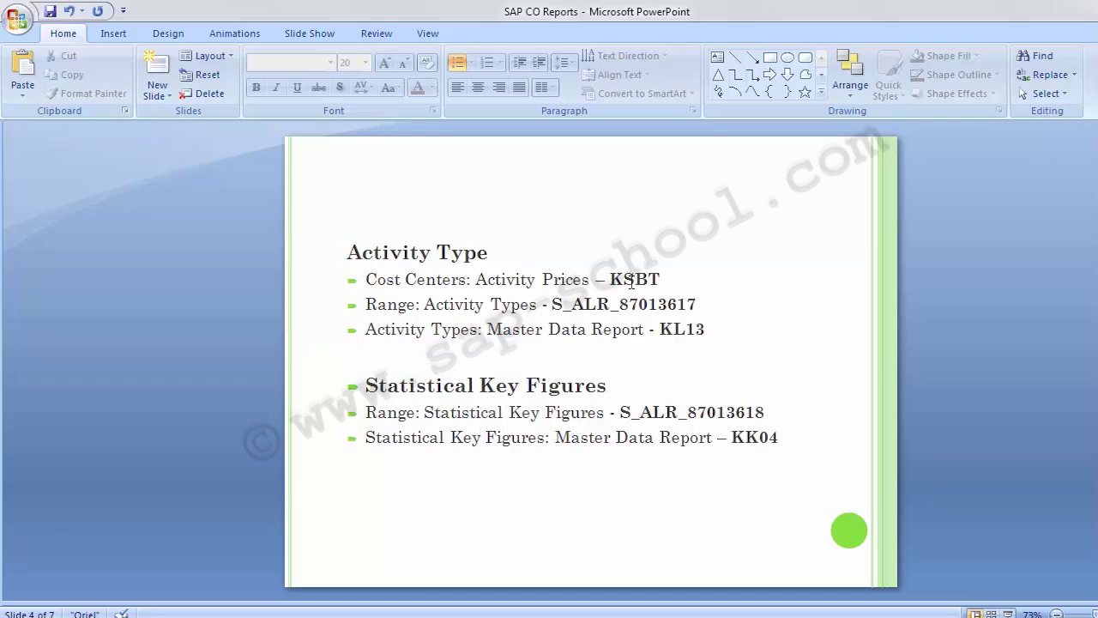
pyautogui.moveTo(609, 279); pyautogui.dragTo(661, 280)
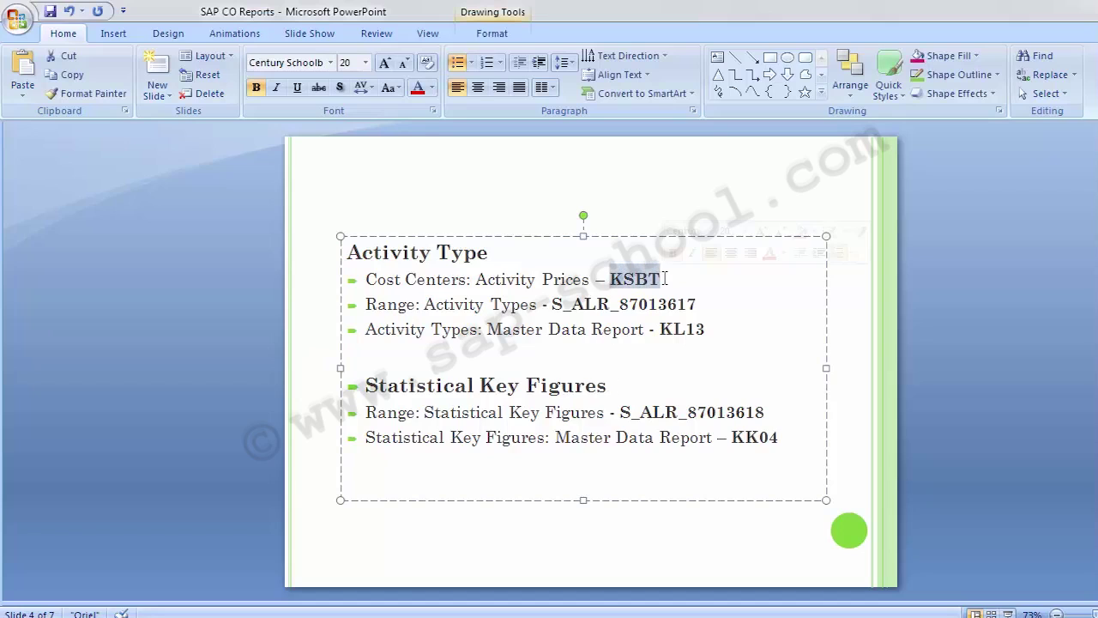
pyautogui.click(232, 320)
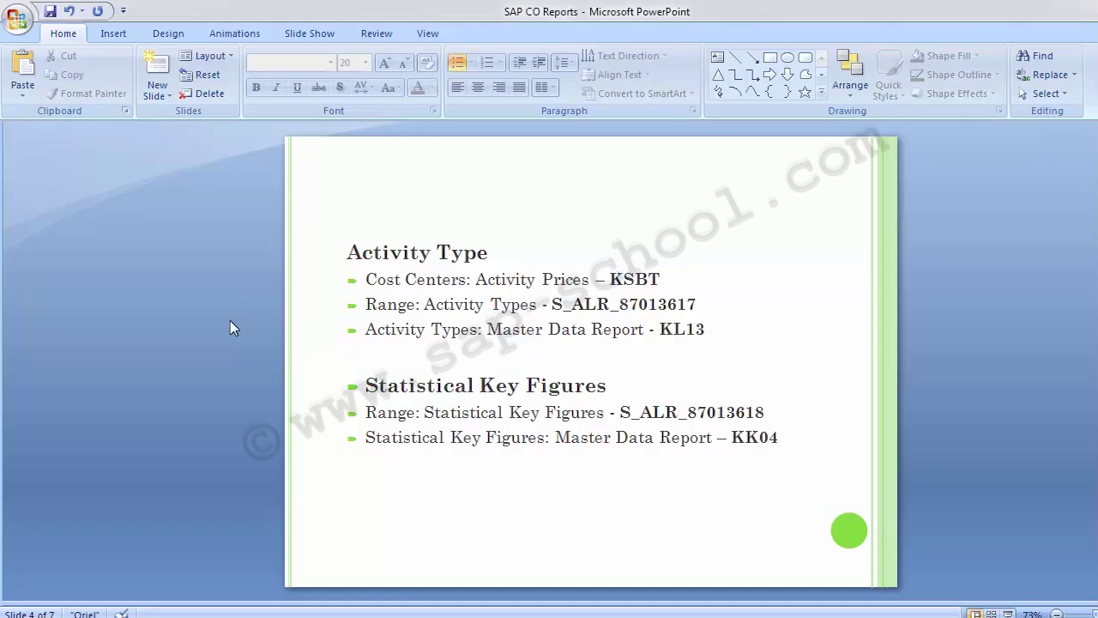
# Switch back to SAP and start transaction KSBT.
pyautogui.hotkey('alt', 'Tab')
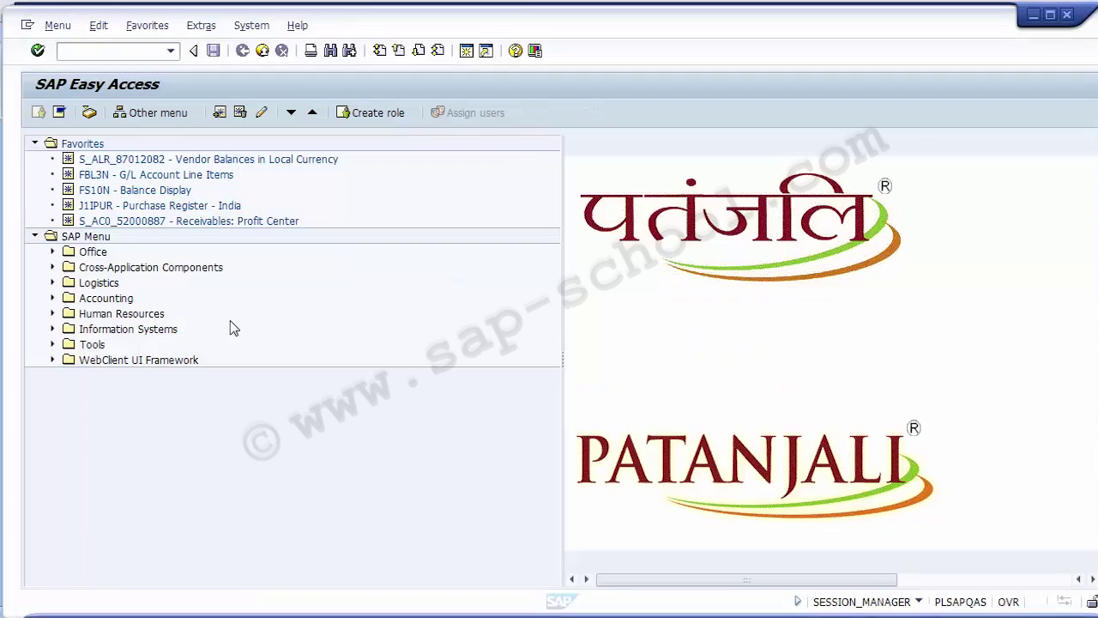
pyautogui.press('Down')
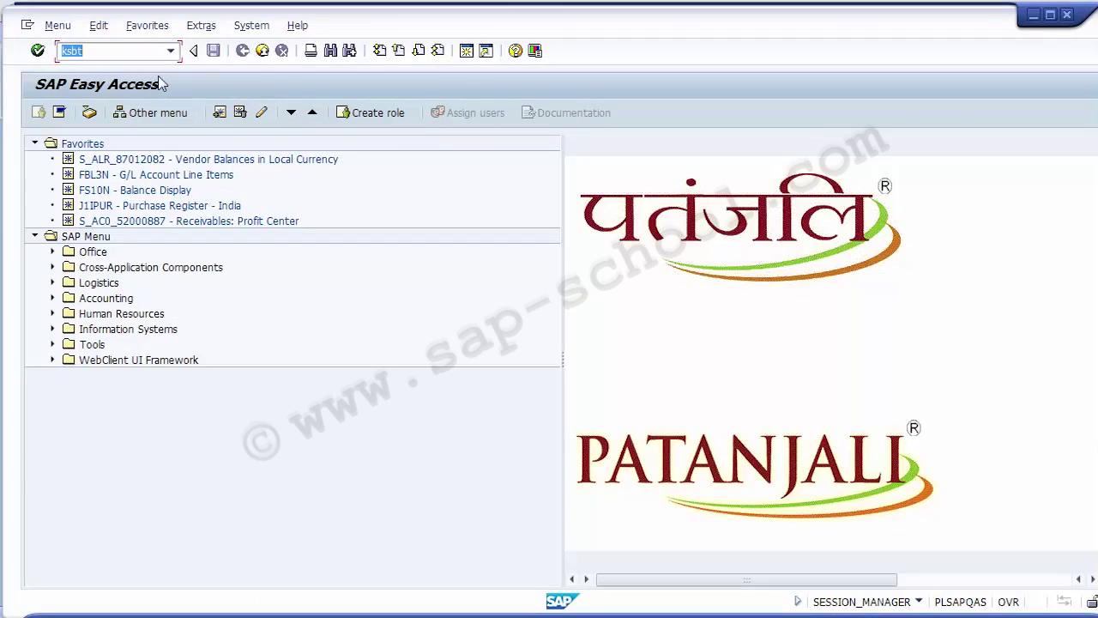
pyautogui.press('End')
pyautogui.press('Return')
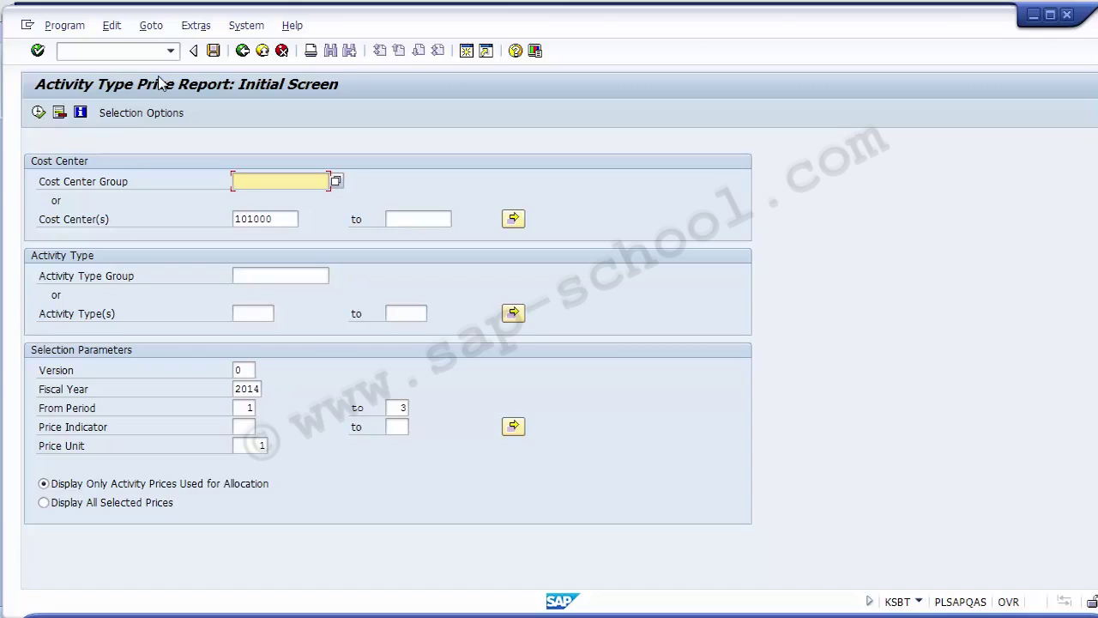
# Clear the starting cost center in the activity price report selection.
pyautogui.press('Tab')
pyautogui.press('Delete')
pyautogui.press('Delete')
pyautogui.press('Delete')
pyautogui.press('Delete')
pyautogui.press('Delete')
pyautogui.press('Delete')
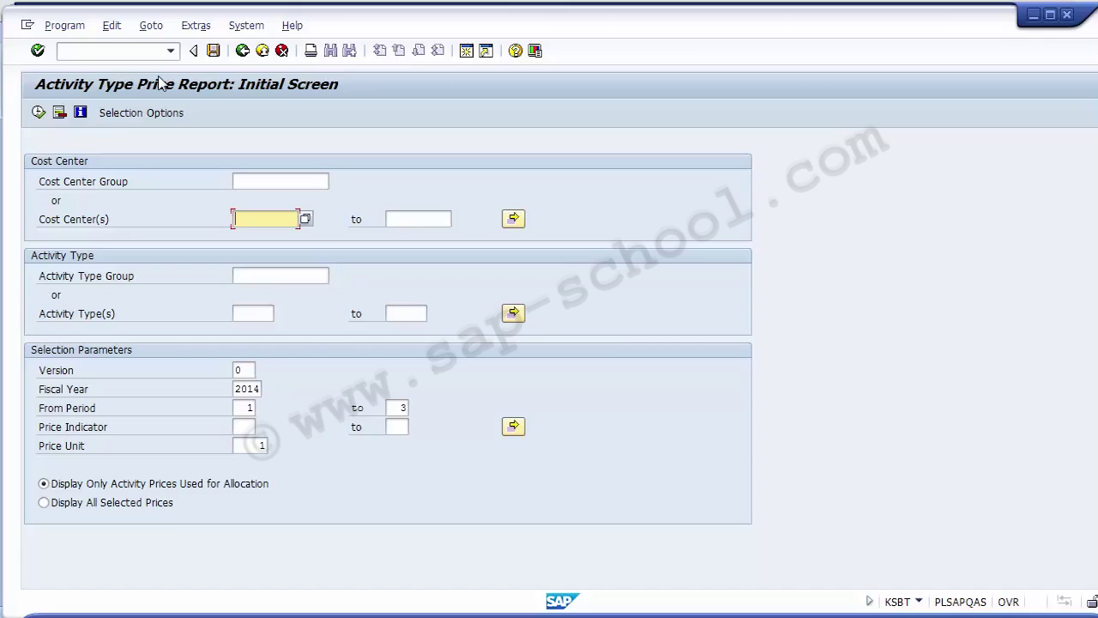
# Set the report periods from 1 to 12 and clear the price unit.
pyautogui.press('Down')
pyautogui.press('Down')
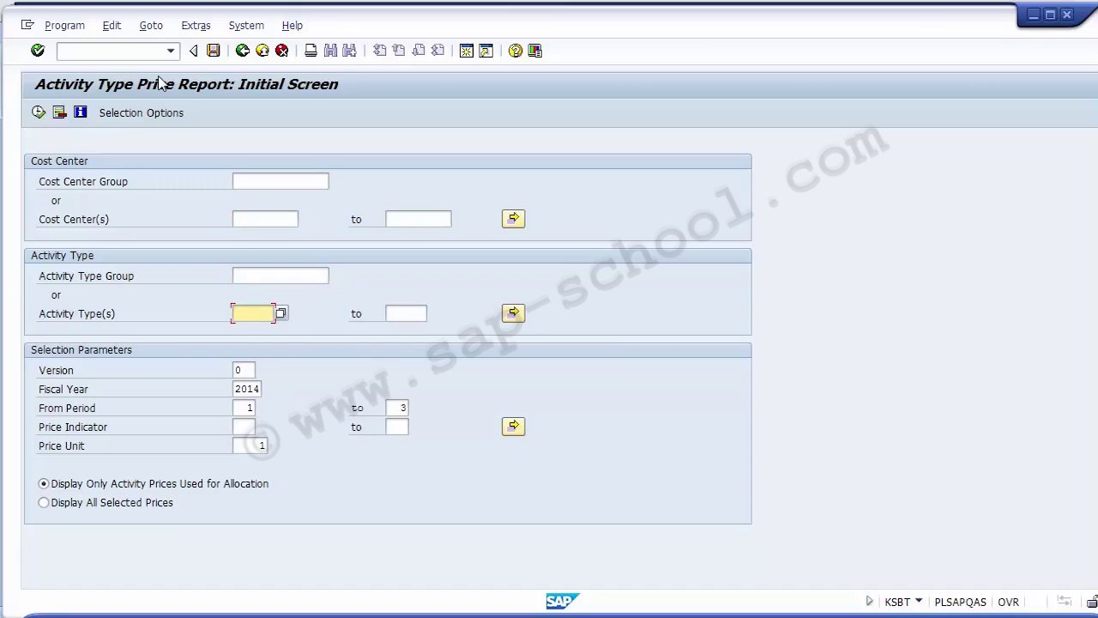
pyautogui.press('Down')
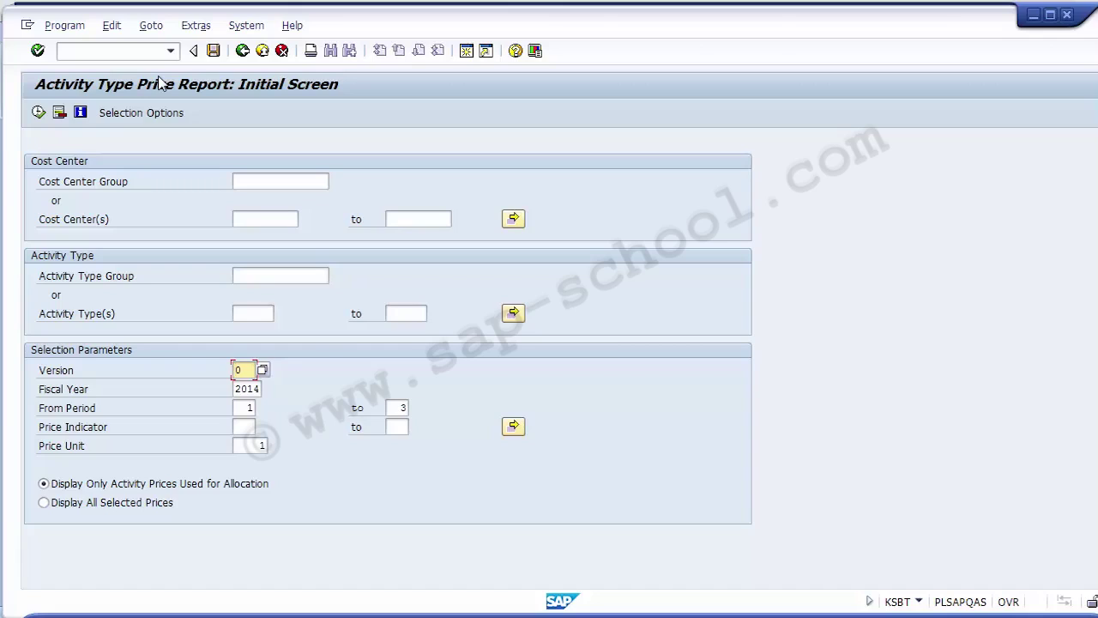
pyautogui.press('Down')
pyautogui.press('Down')
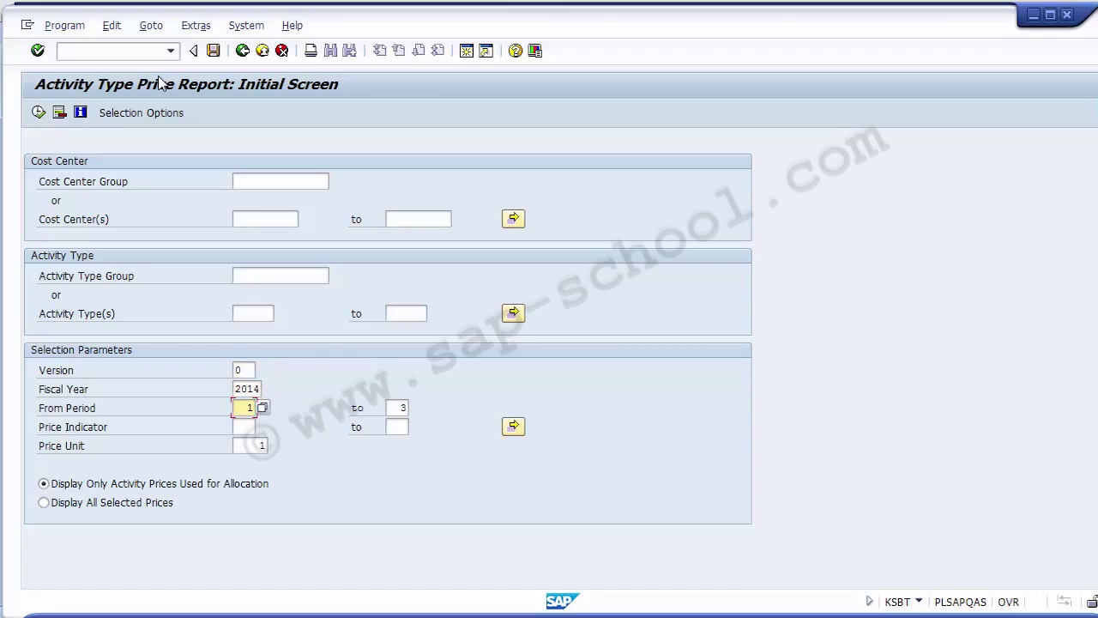
pyautogui.write('1')
pyautogui.press('Tab')
pyautogui.write('12')
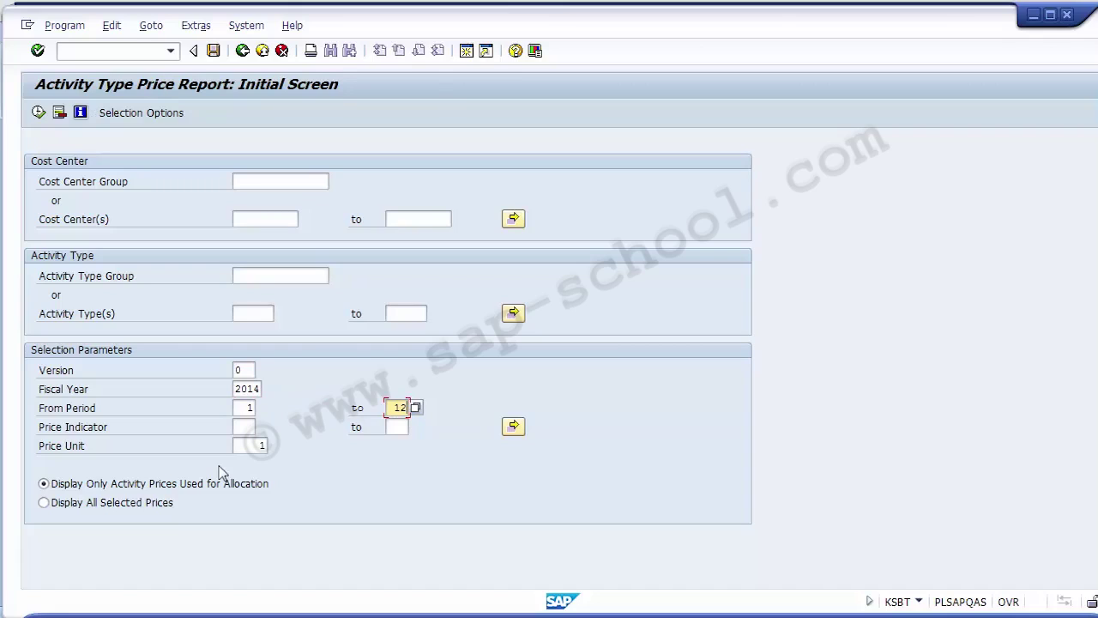
pyautogui.click(248, 445)
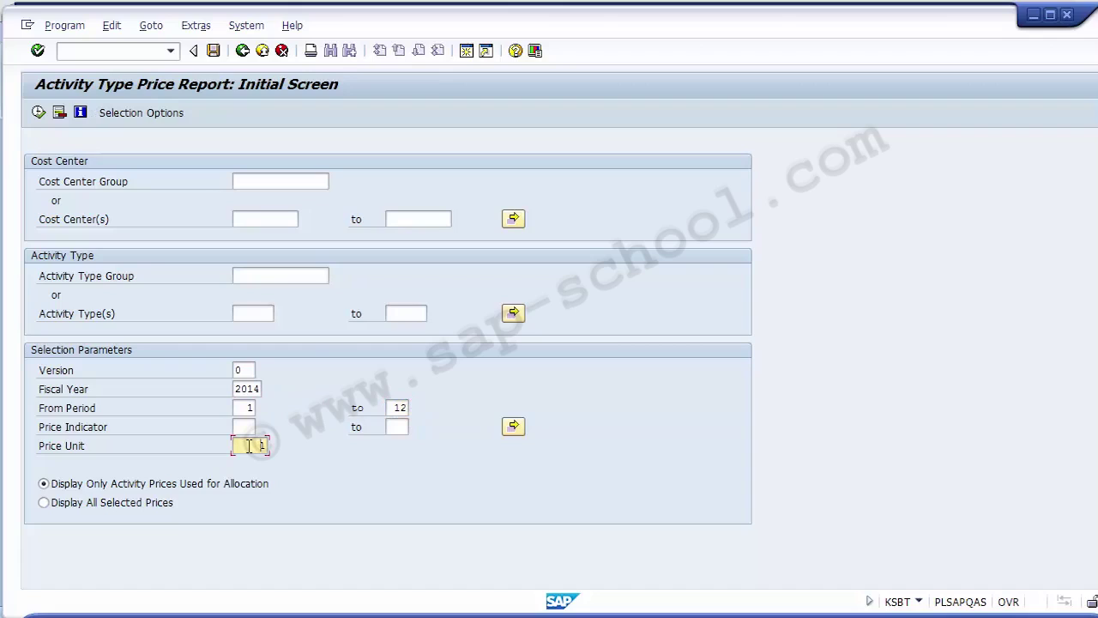
pyautogui.press('BackSpace')
pyautogui.click(246, 427)
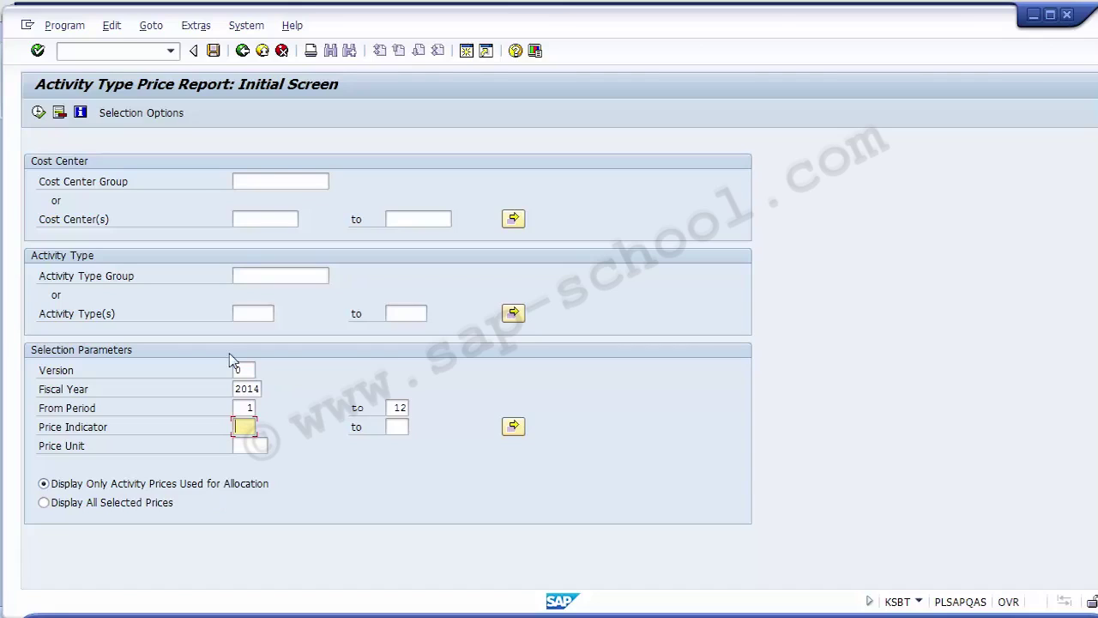
# Set the cost center range from 101000 to 109999.
pyautogui.click(246, 217)
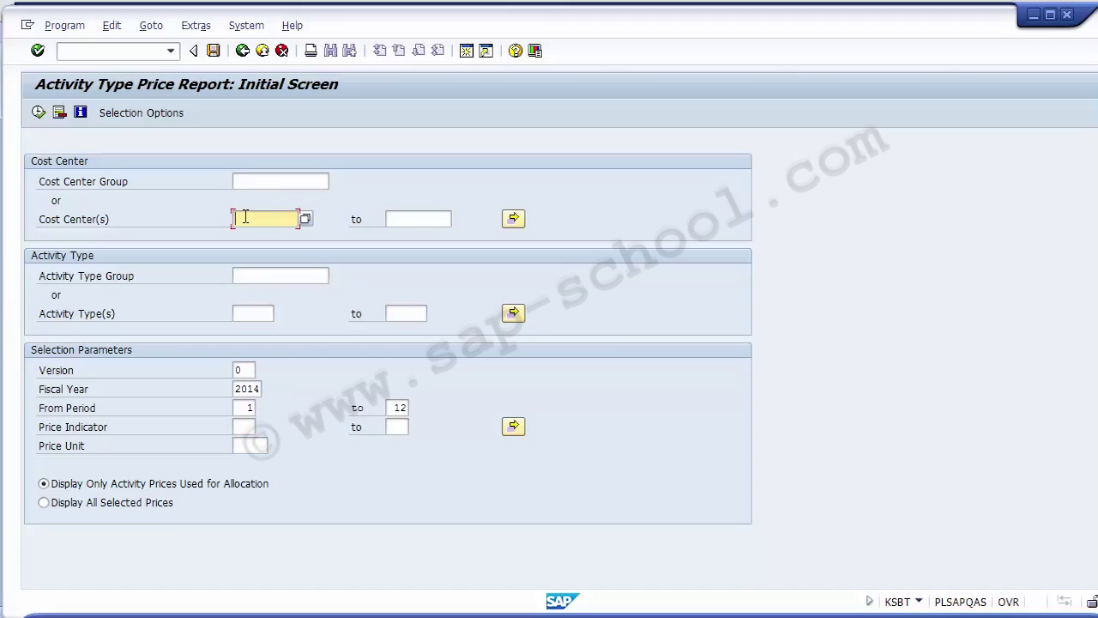
pyautogui.write('1')
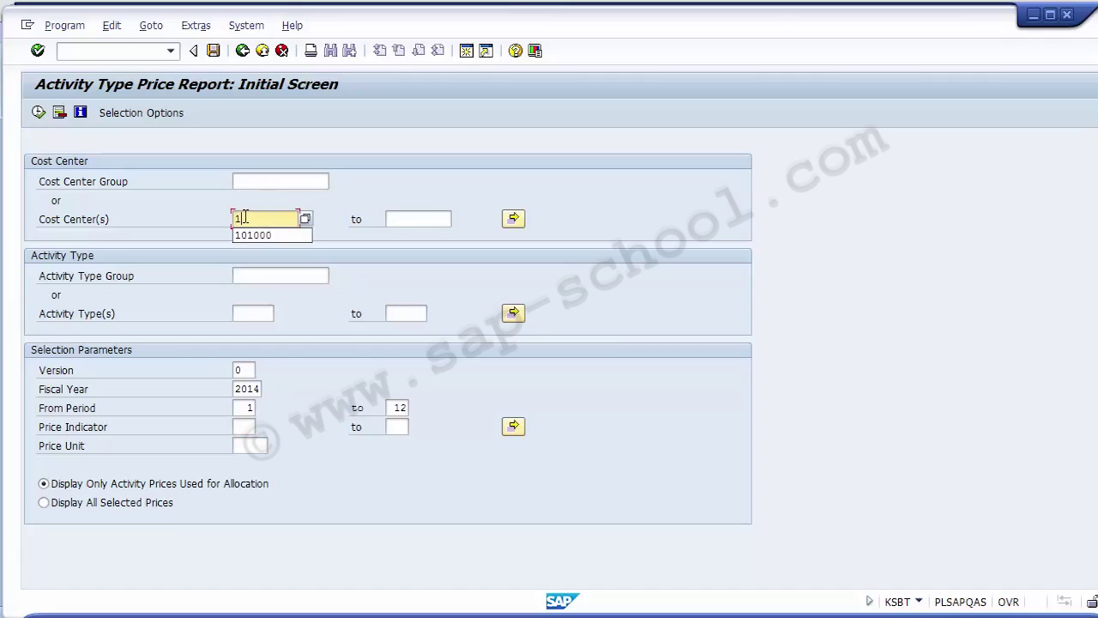
pyautogui.press('Down')
pyautogui.press('Return')
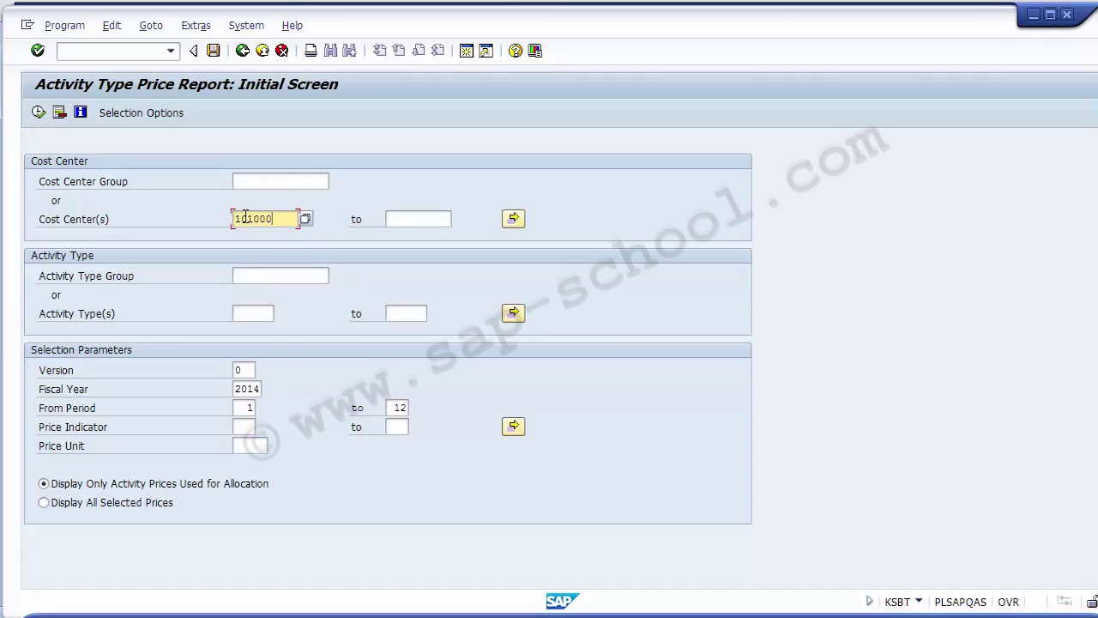
pyautogui.press('Tab')
pyautogui.write('1')
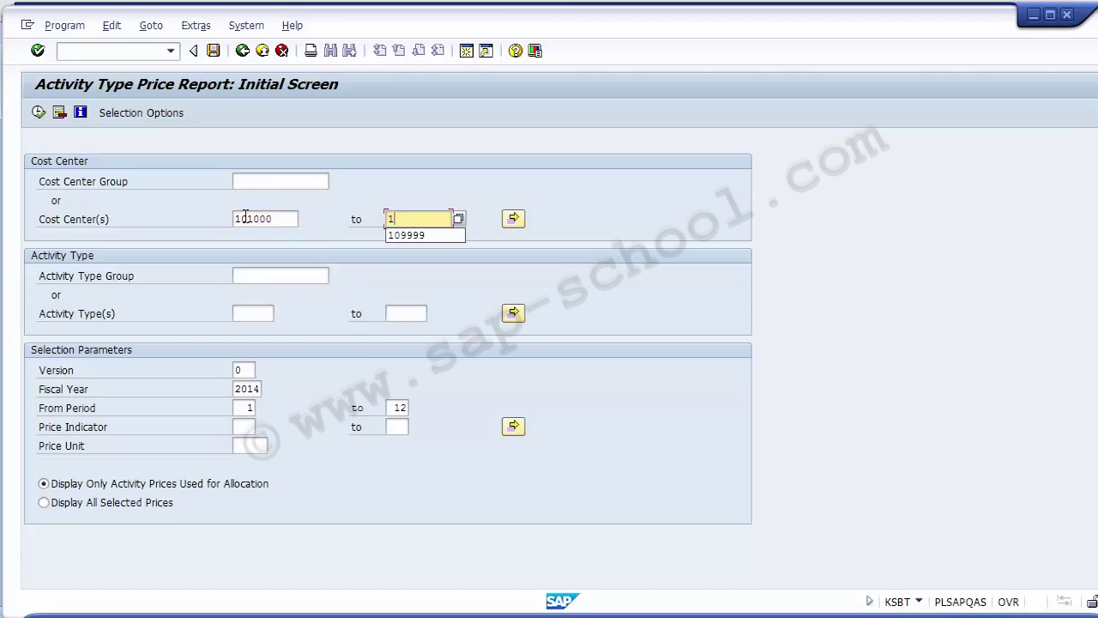
pyautogui.press('Down')
pyautogui.press('Return')
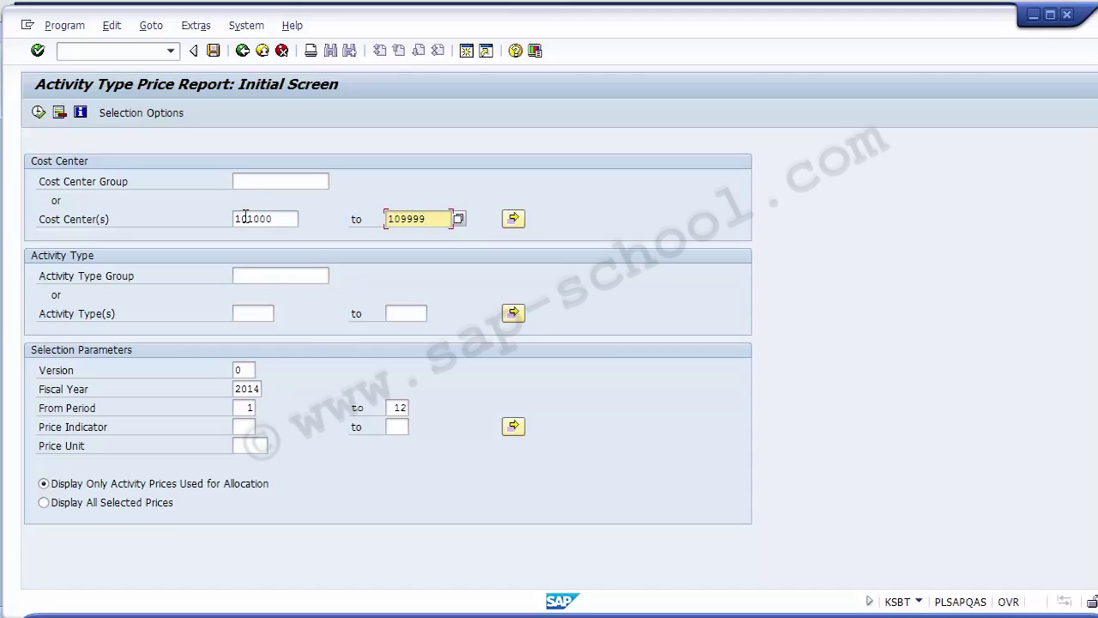
# Change the upper limit of the cost center range to 101999 and execute the activity price report.
pyautogui.press('BackSpace')
pyautogui.press('BackSpace')
pyautogui.press('BackSpace')
pyautogui.press('BackSpace')
pyautogui.write('1999')
pyautogui.click(39, 112)
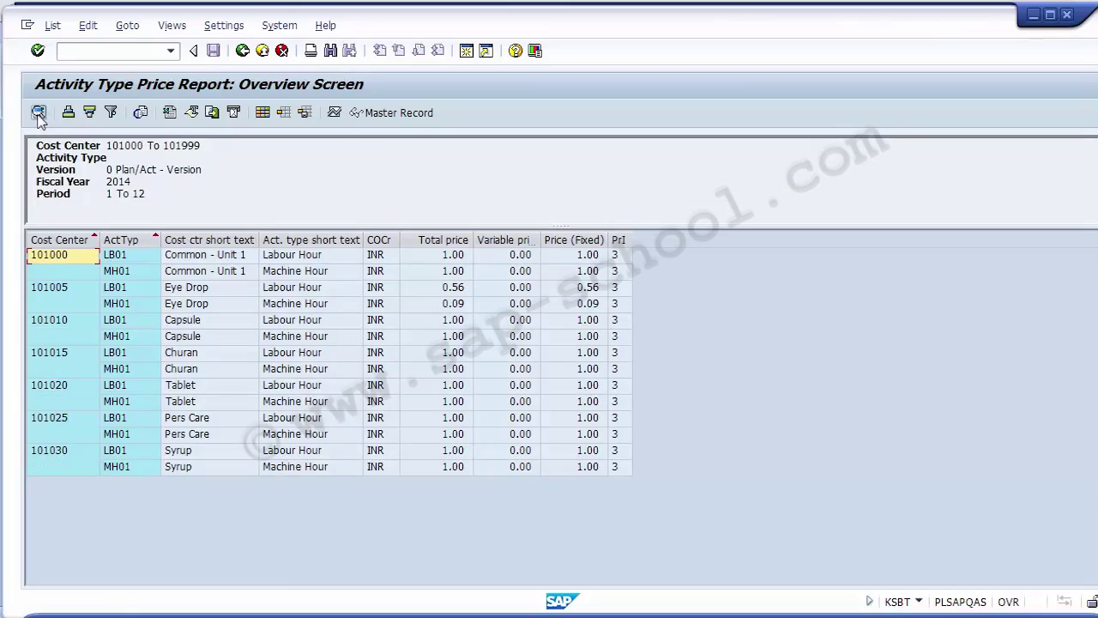
# Examine the activity types LB01 and MH01 listed for cost center 101000.
pyautogui.click(53, 259)
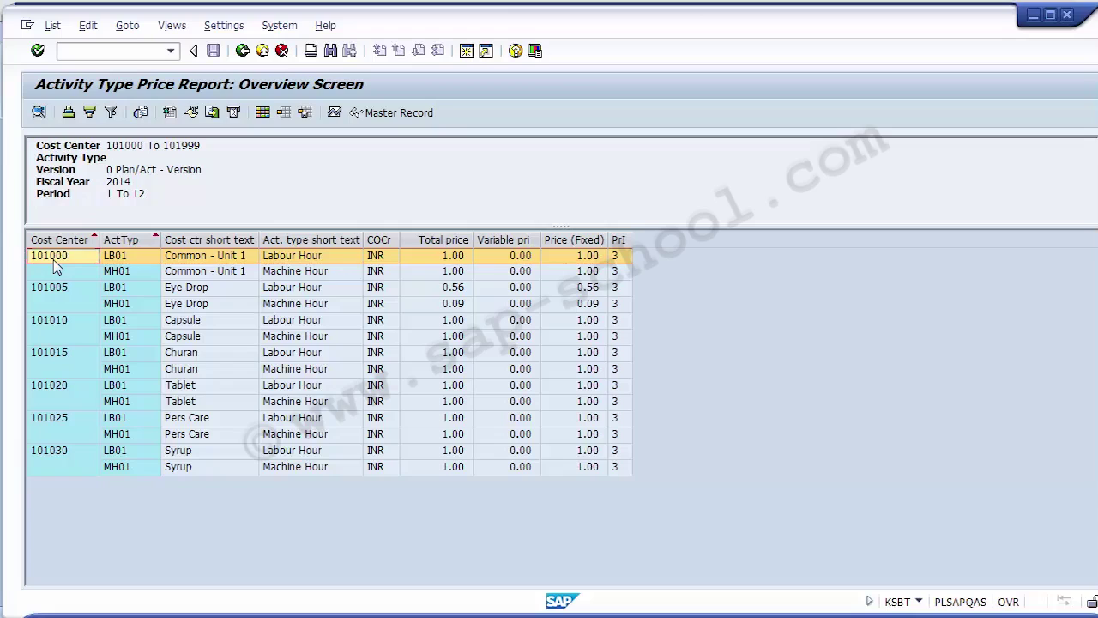
pyautogui.click(129, 260)
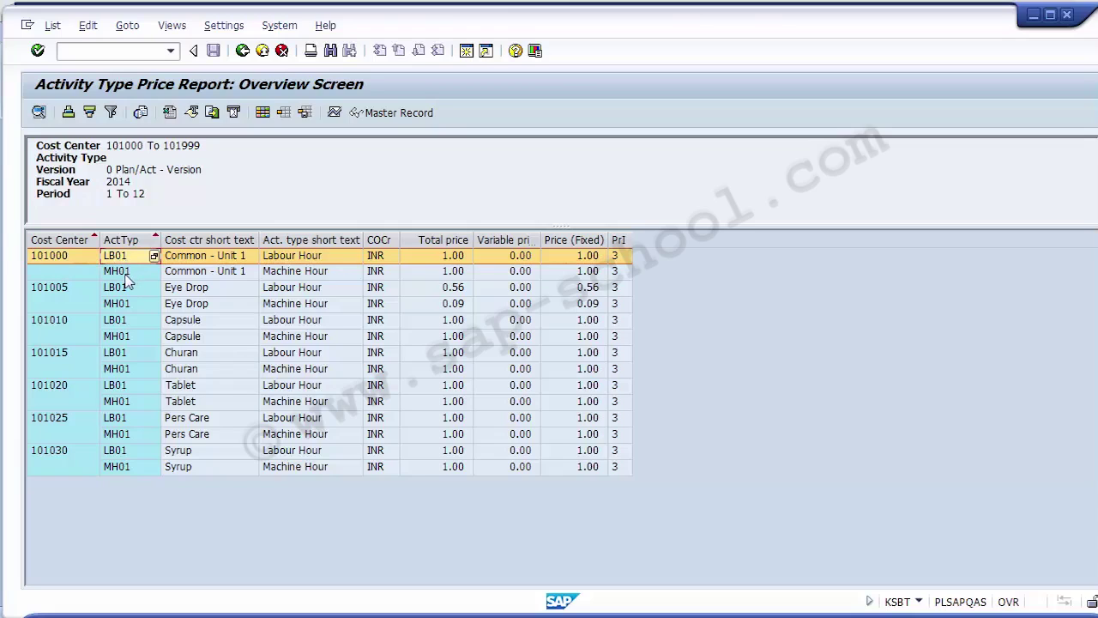
pyautogui.click(126, 271)
pyautogui.click(124, 257)
pyautogui.click(126, 270)
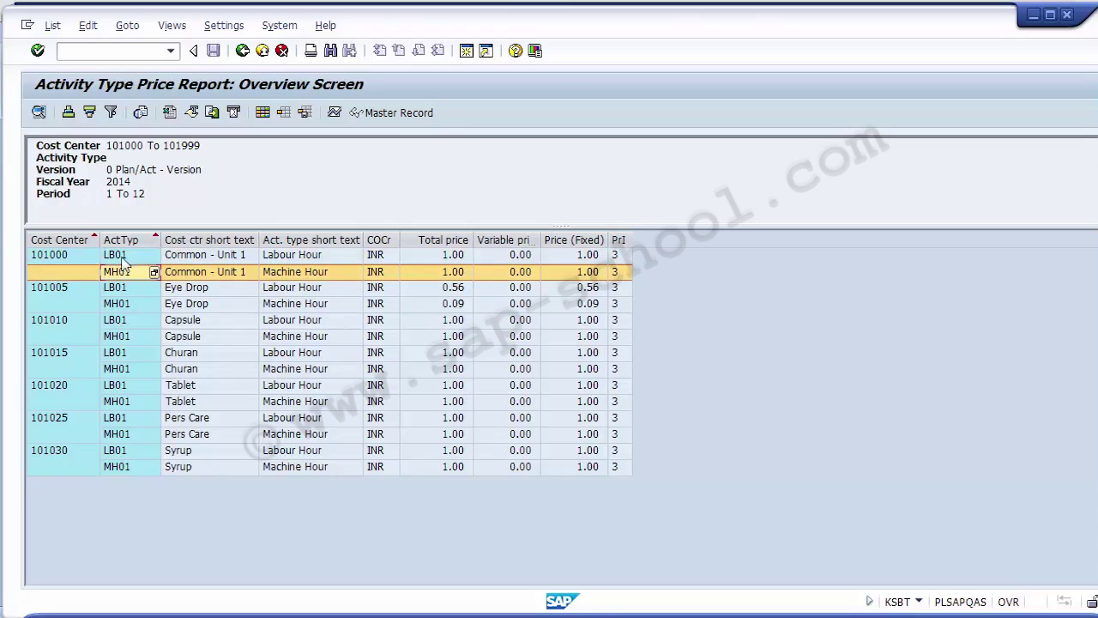
pyautogui.click(124, 257)
pyautogui.click(125, 271)
pyautogui.click(124, 257)
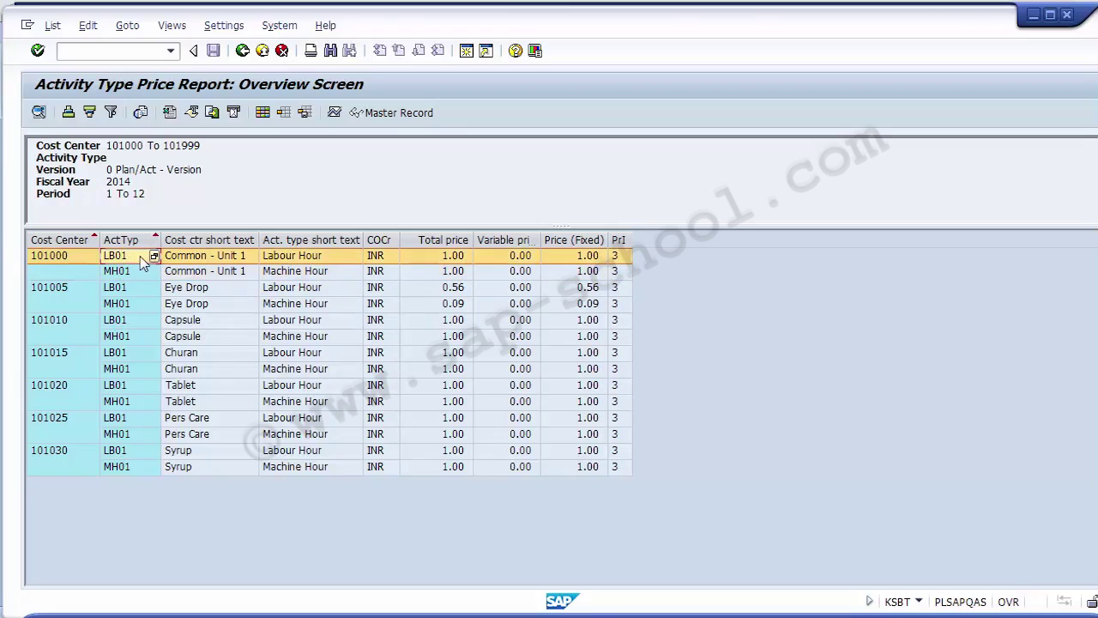
# List the possible activity types for LB01 in controlling area 1000, review the LB01 and MH01 entries, and close the list.
pyautogui.click(134, 271)
pyautogui.click(143, 257)
pyautogui.click(154, 255)
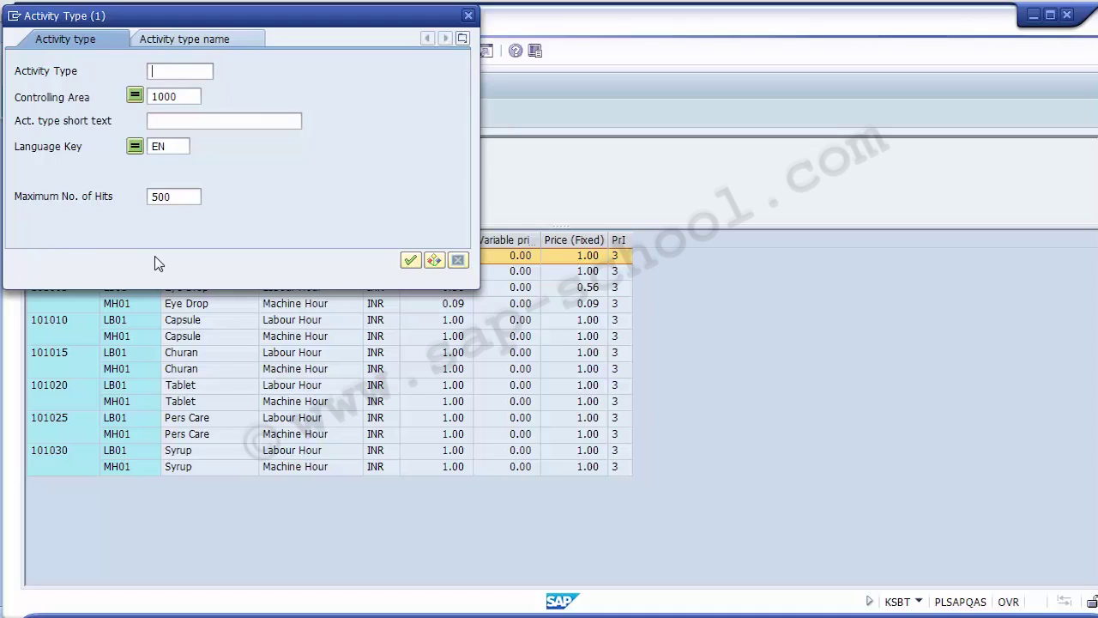
pyautogui.press('Return')
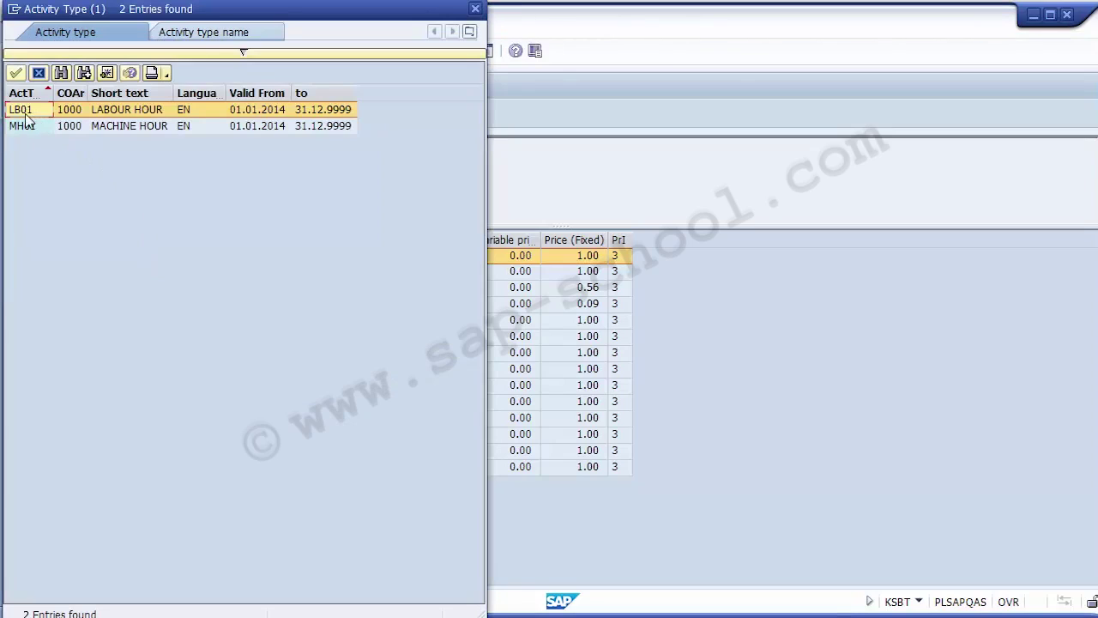
pyautogui.click(126, 117)
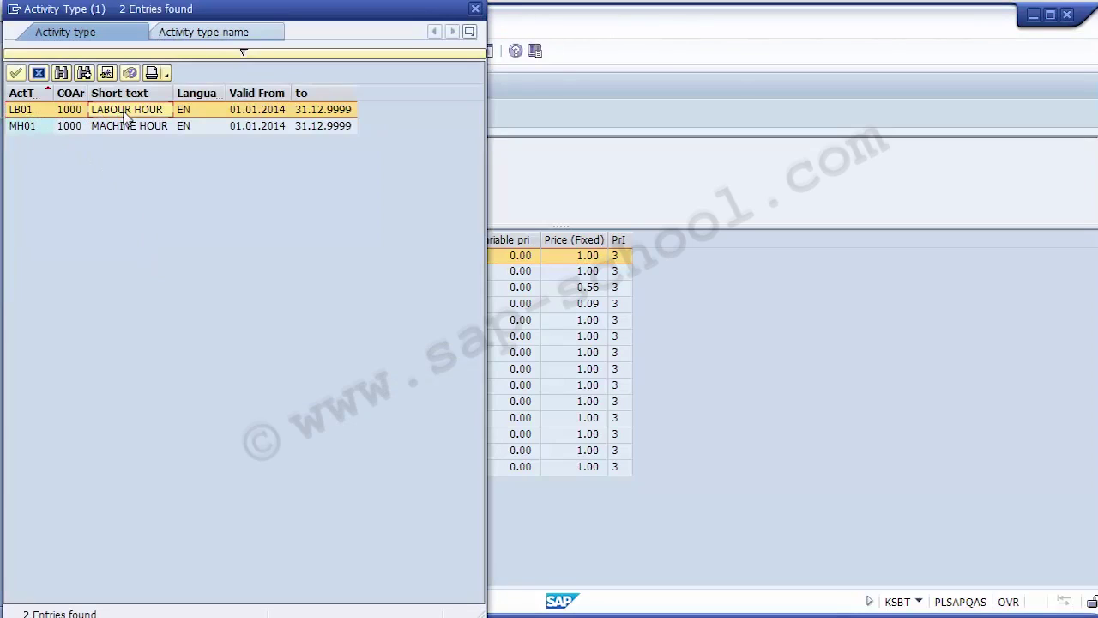
pyautogui.click(19, 130)
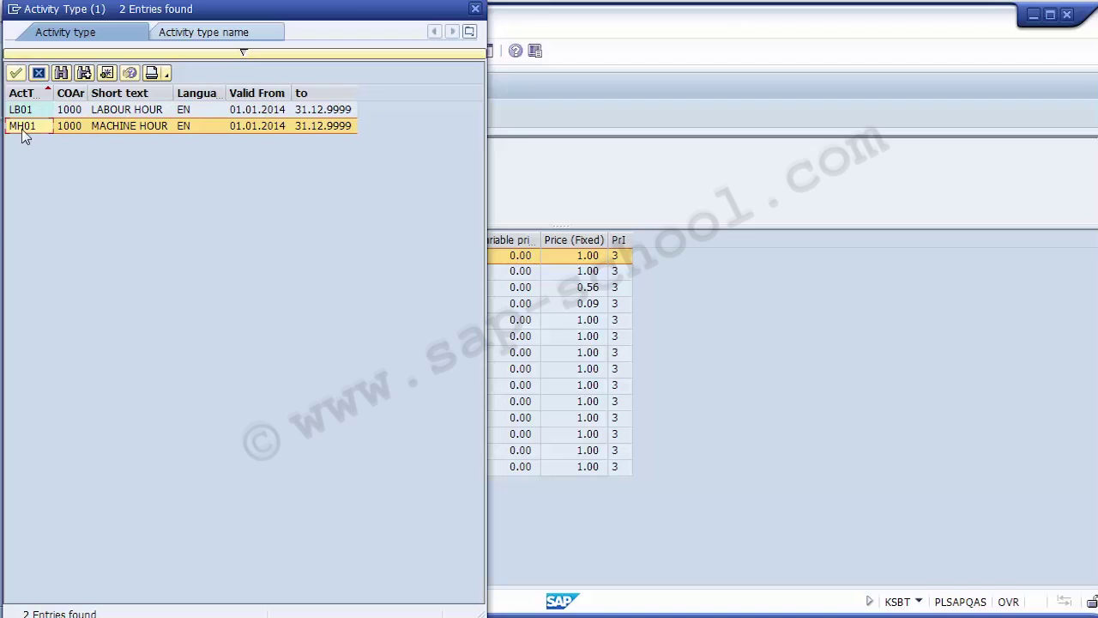
pyautogui.click(150, 130)
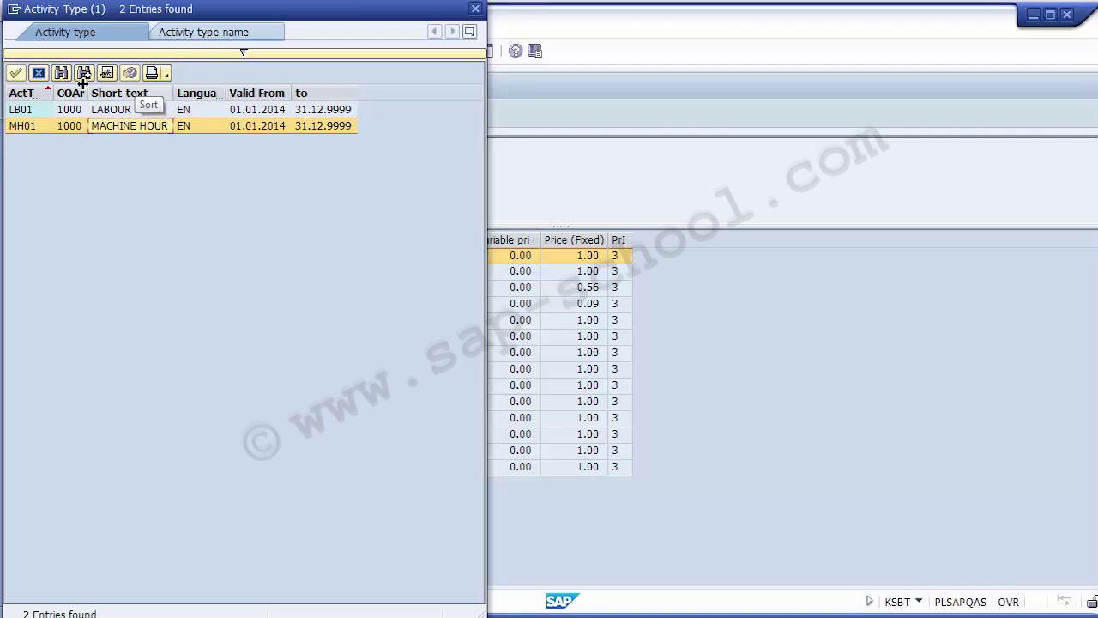
pyautogui.click(39, 74)
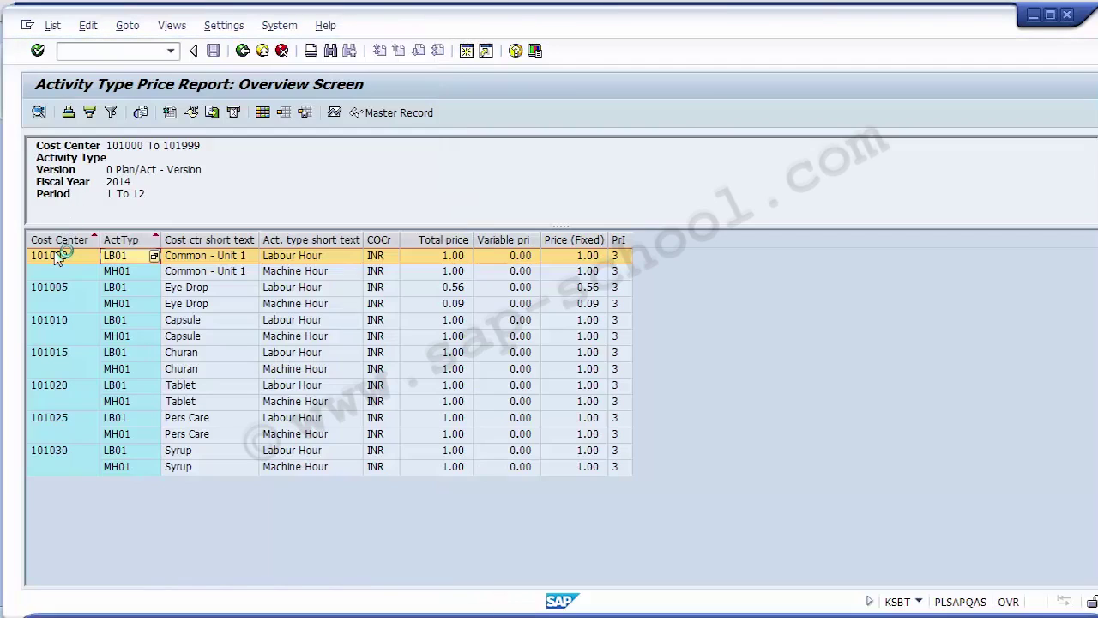
# Review the cost center and activity type short texts for cost center 101000 and the CO area currency column.
pyautogui.click(217, 260)
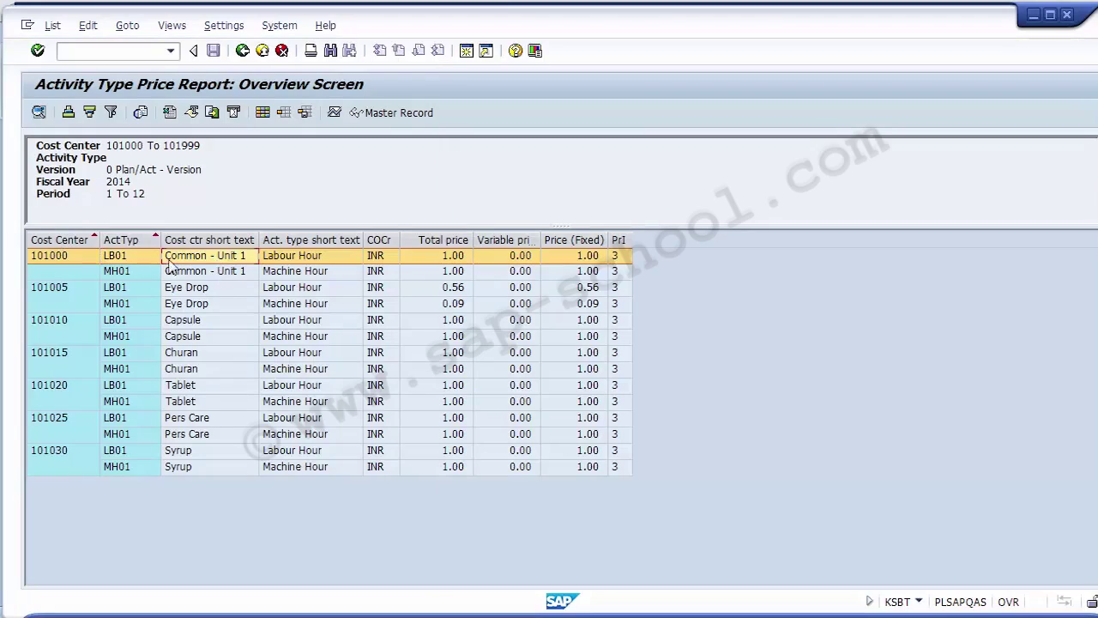
pyautogui.click(129, 257)
pyautogui.click(329, 260)
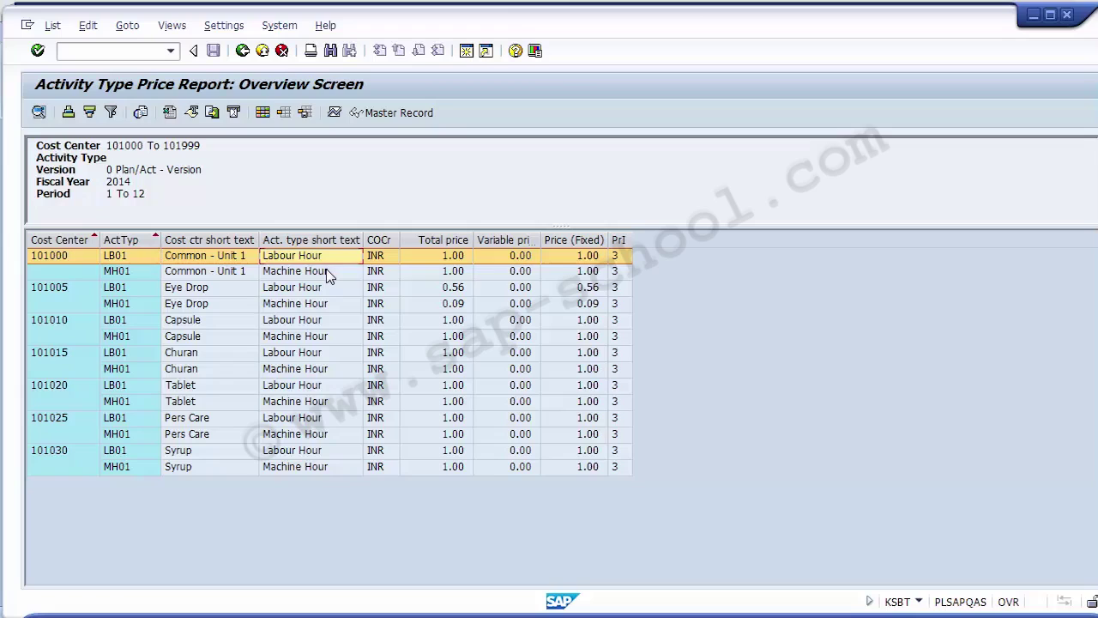
pyautogui.click(327, 273)
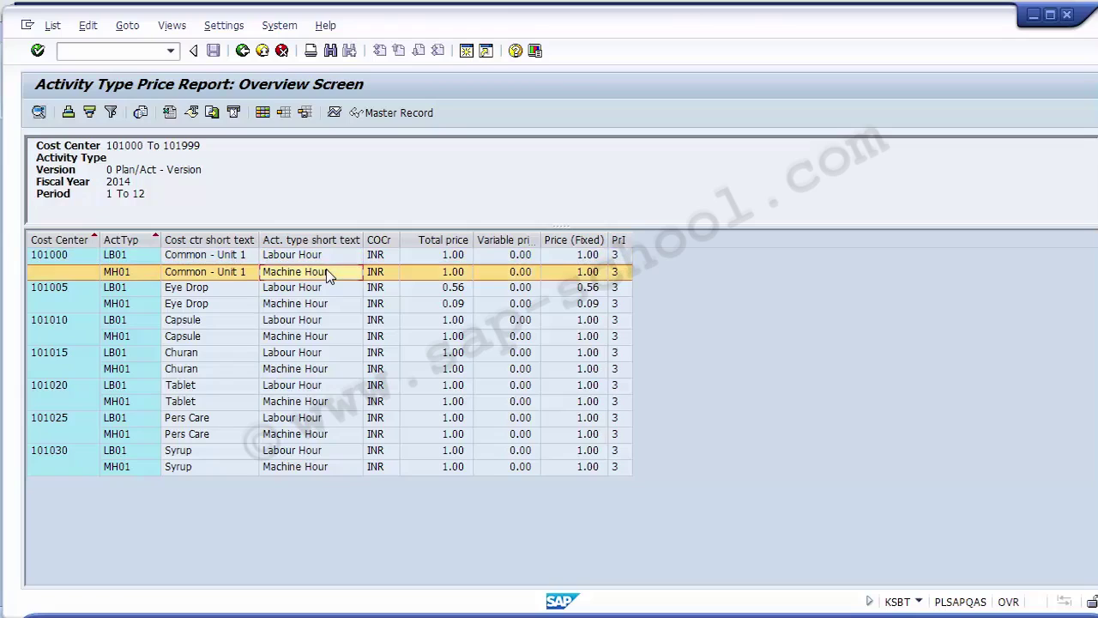
pyautogui.click(381, 240)
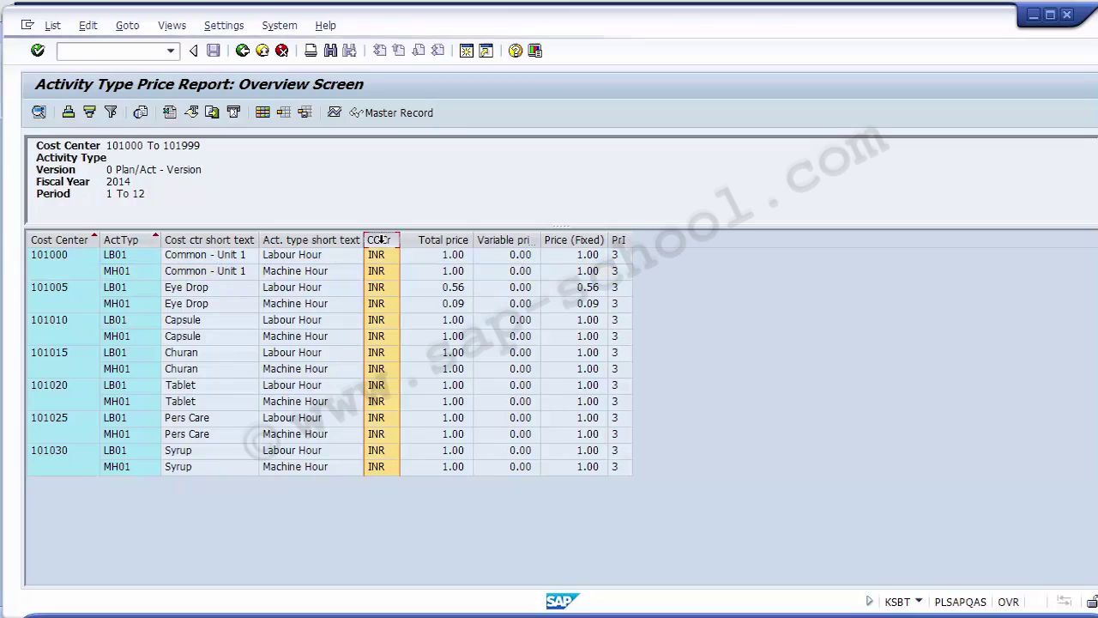
pyautogui.rightClick(381, 240)
pyautogui.click(483, 197)
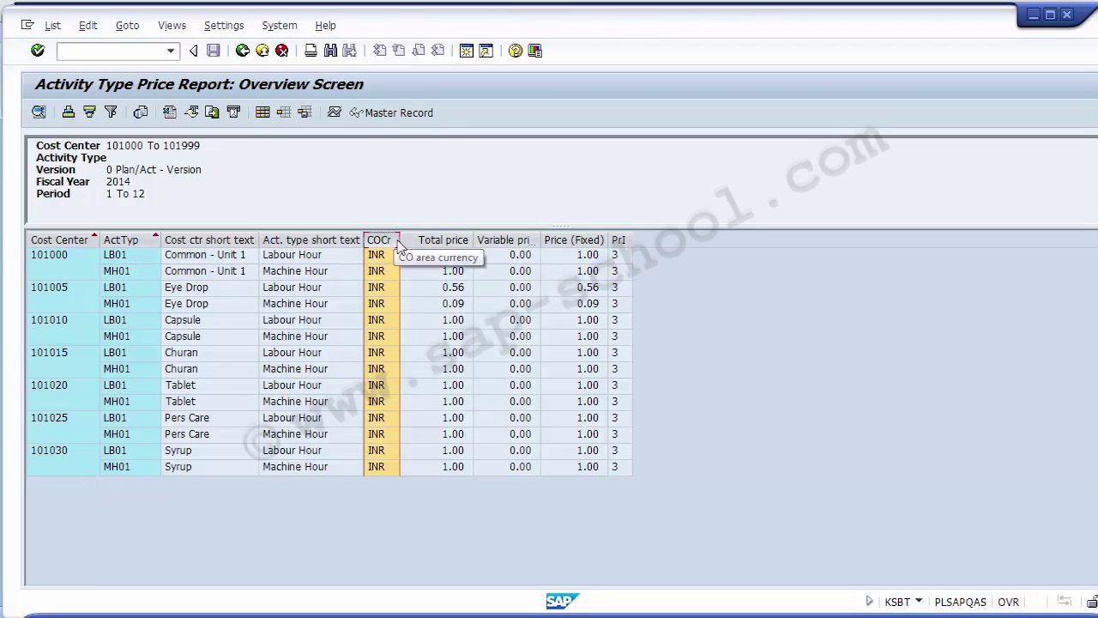
# Compare the total, variable and fixed price columns of the activity price report.
pyautogui.click(409, 256)
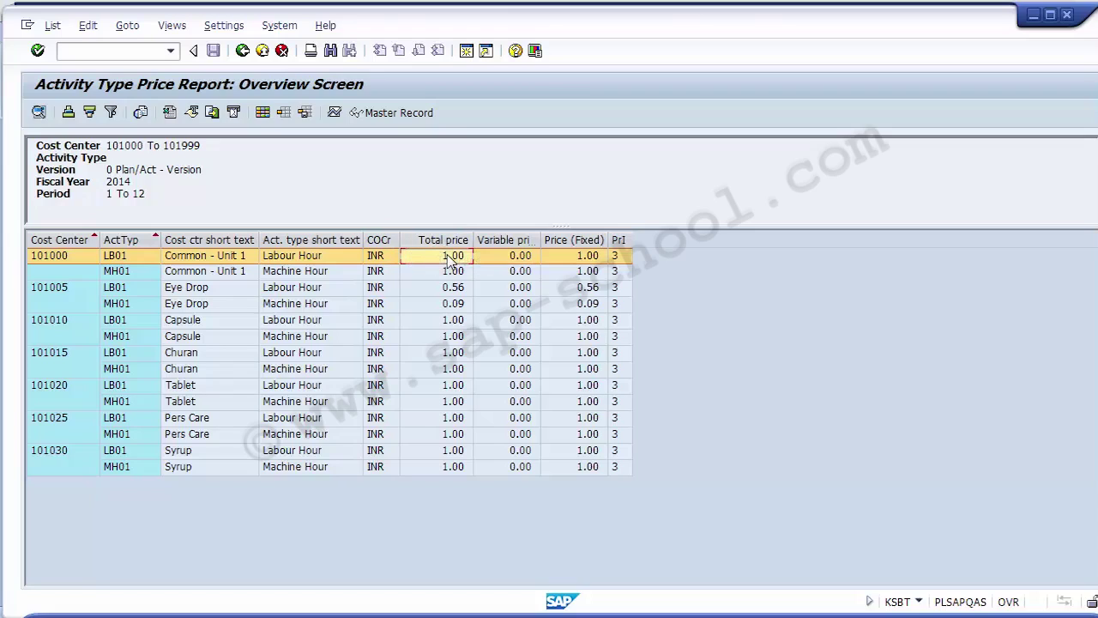
pyautogui.click(438, 239)
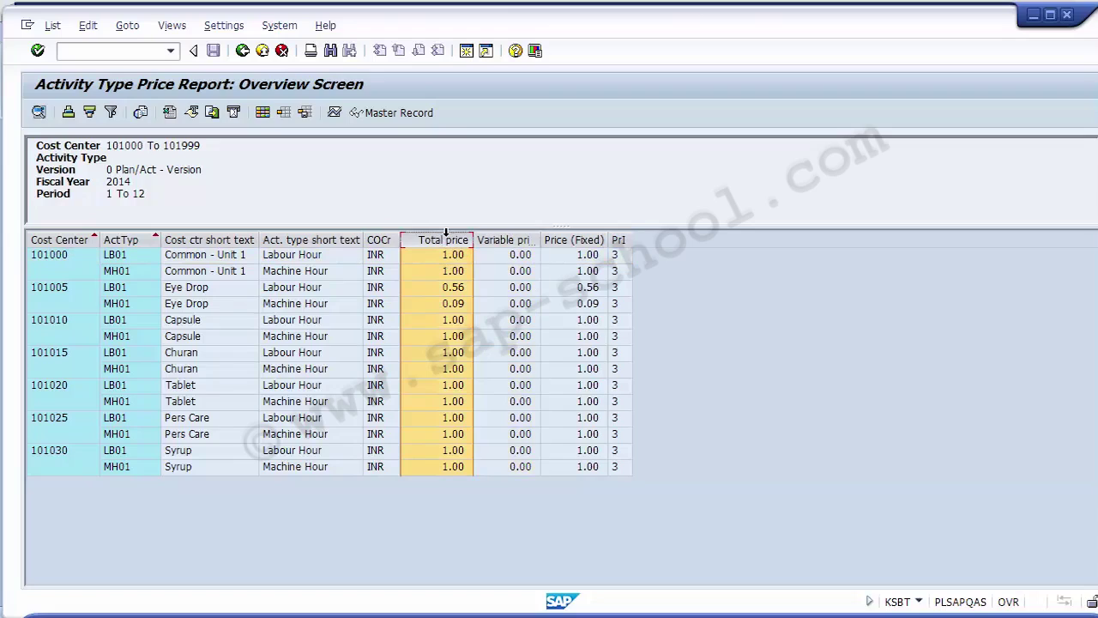
pyautogui.click(497, 237)
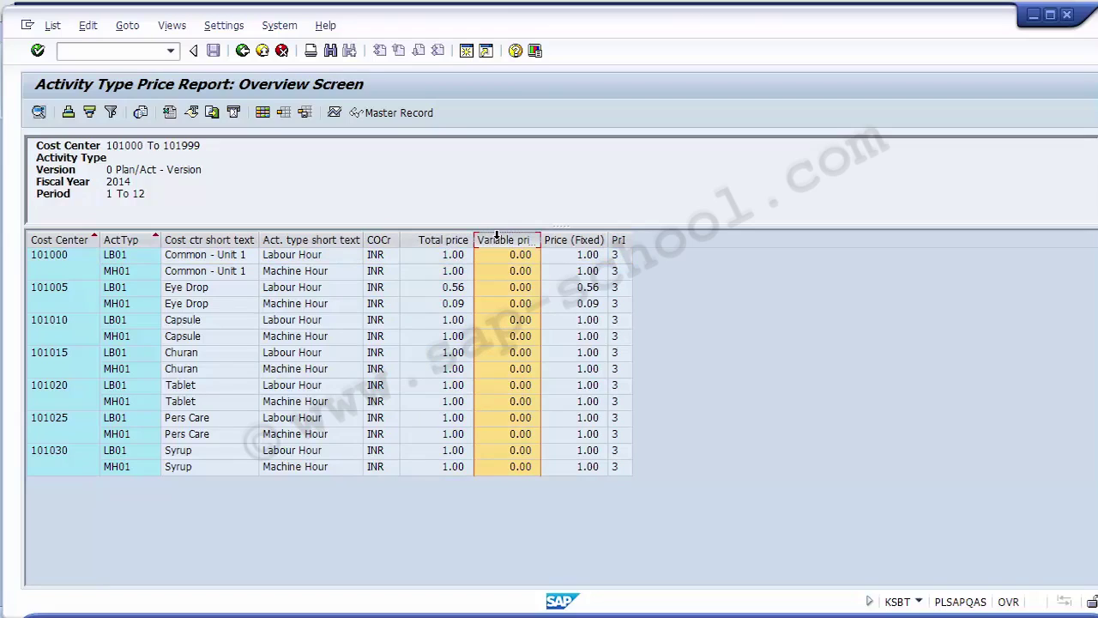
pyautogui.click(574, 237)
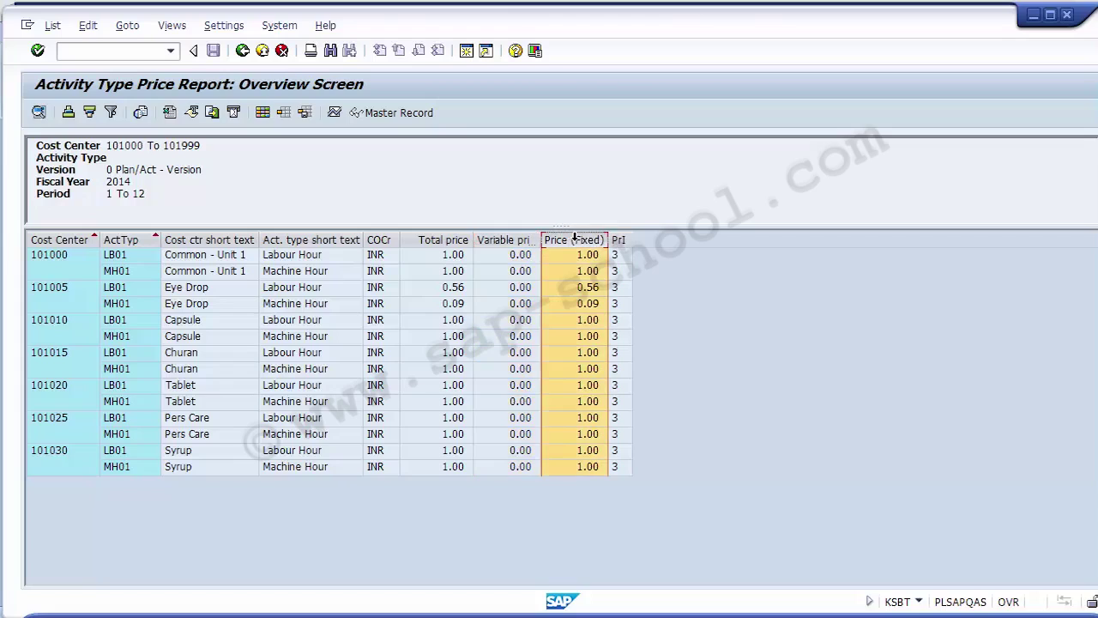
pyautogui.click(440, 241)
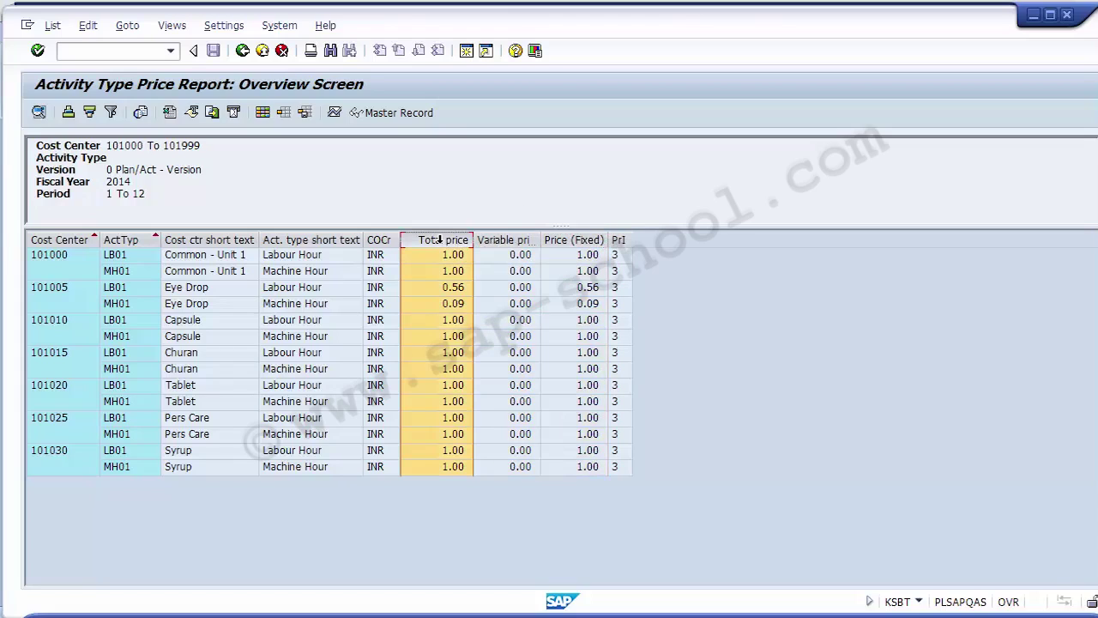
pyautogui.click(500, 239)
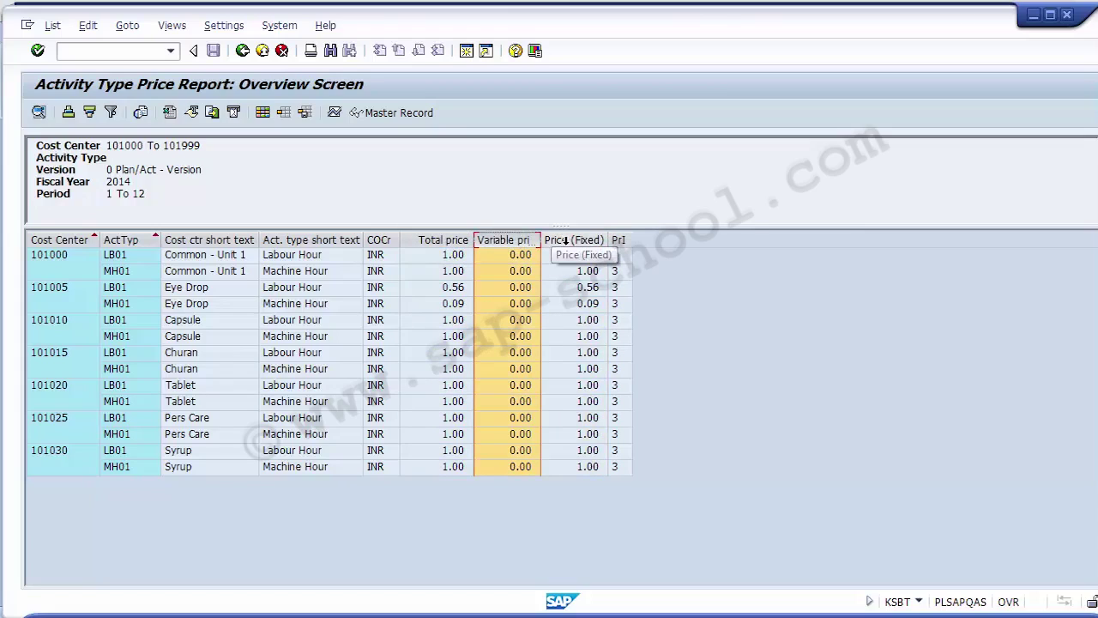
pyautogui.click(439, 241)
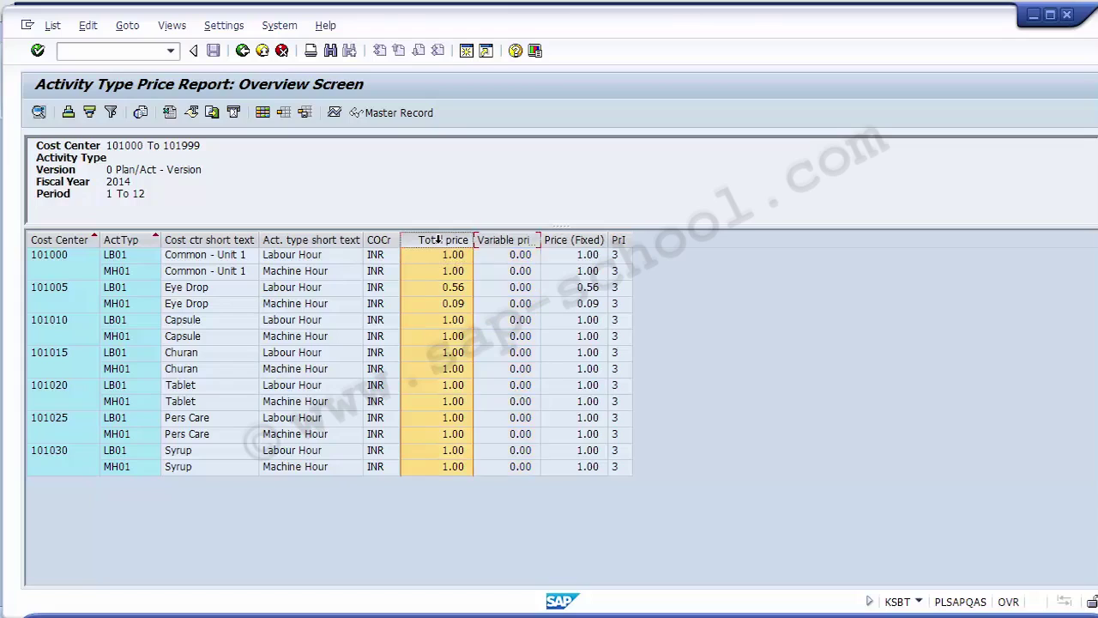
# Examine the fixed and total prices of the labour and machine hours for the Common - Unit 1, Eye Drop and Capsule cost centers.
pyautogui.click(572, 257)
pyautogui.click(572, 271)
pyautogui.click(572, 287)
pyautogui.click(572, 304)
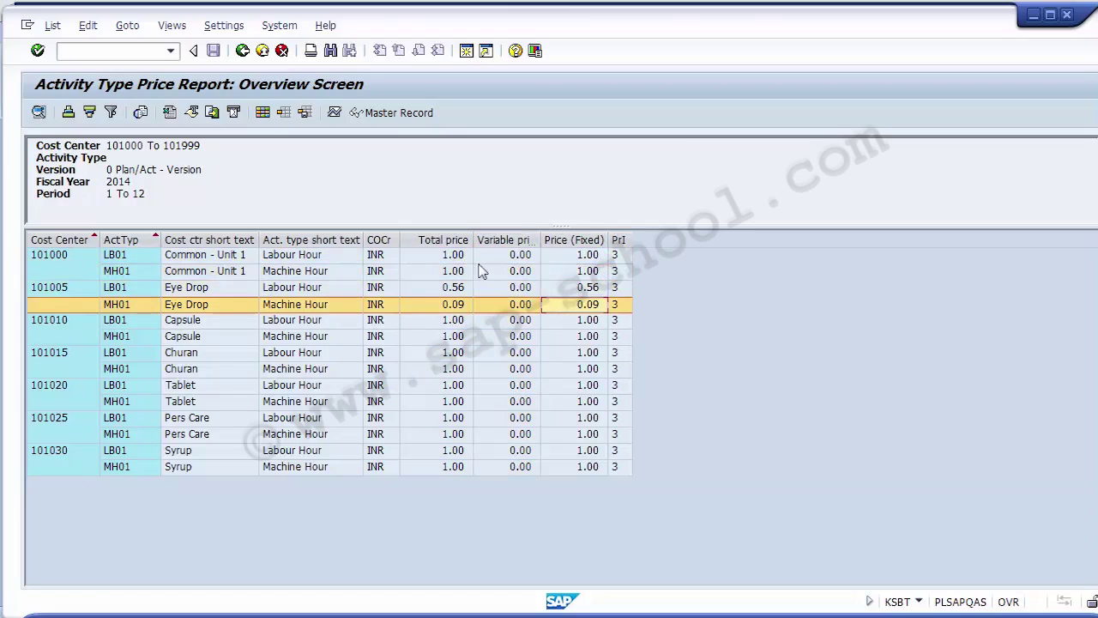
pyautogui.click(453, 255)
pyautogui.click(451, 271)
pyautogui.click(452, 304)
pyautogui.click(453, 336)
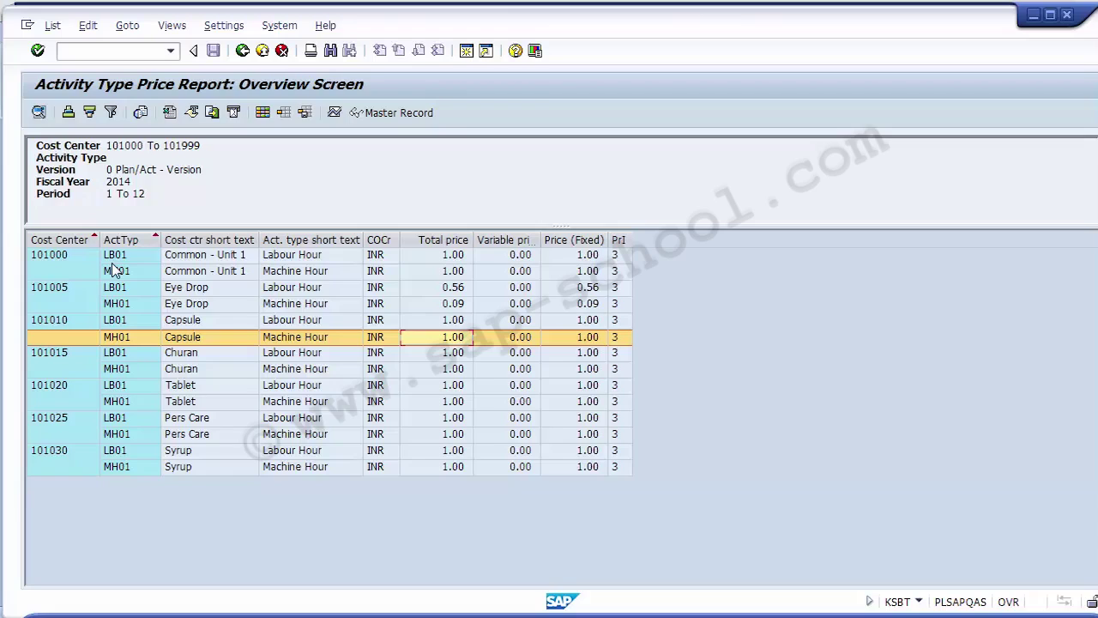
# Check the machine hour activity types down to cost center 101015 (Churan) and examine that center's total and fixed prices.
pyautogui.click(122, 303)
pyautogui.click(122, 336)
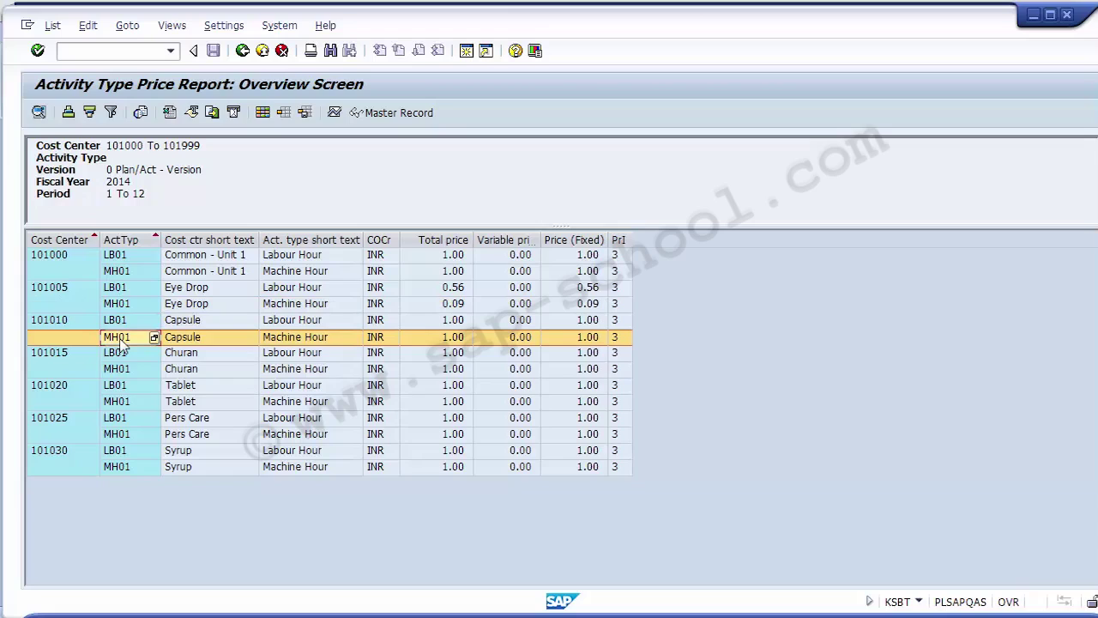
pyautogui.click(121, 370)
pyautogui.click(67, 354)
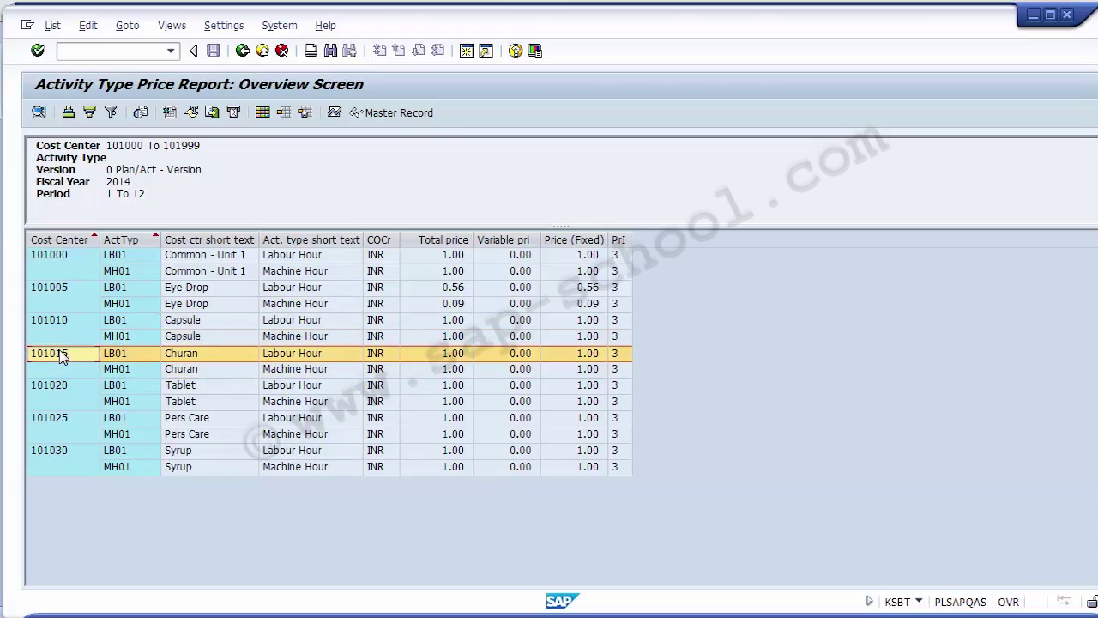
pyautogui.click(125, 369)
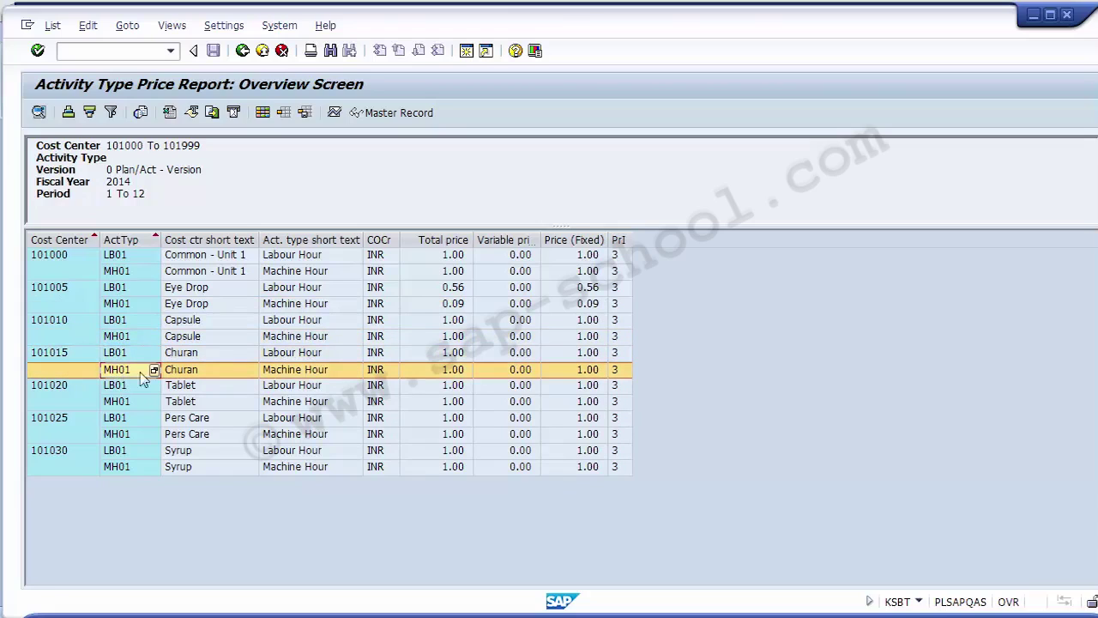
pyautogui.click(462, 357)
pyautogui.click(461, 375)
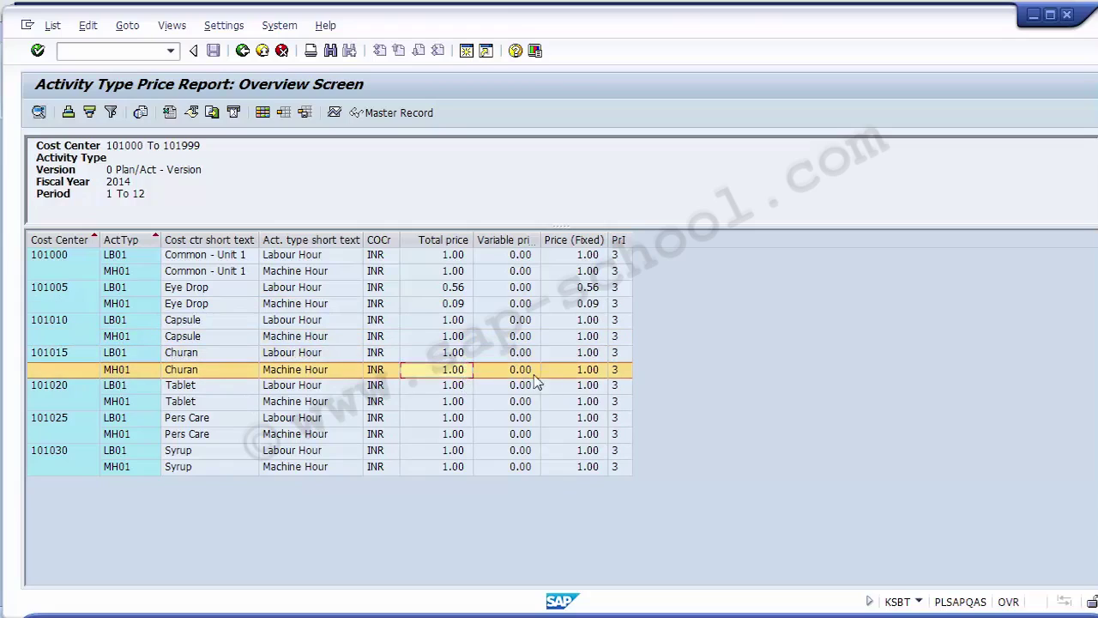
pyautogui.click(580, 354)
pyautogui.click(582, 371)
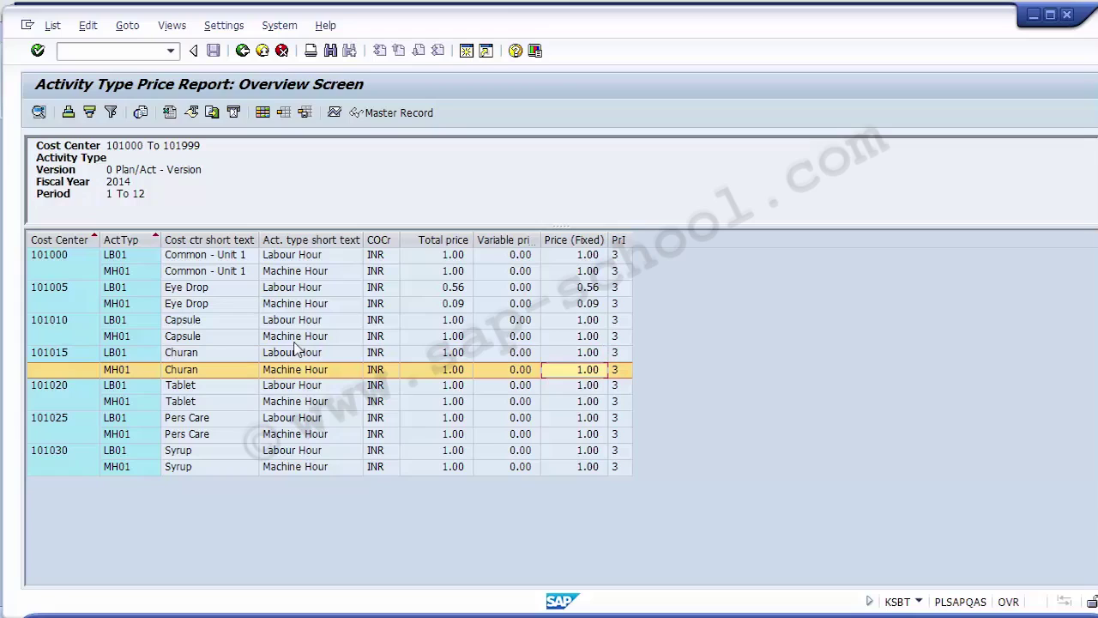
# Leave the activity price list and exit the report's selection screen.
pyautogui.click(262, 52)
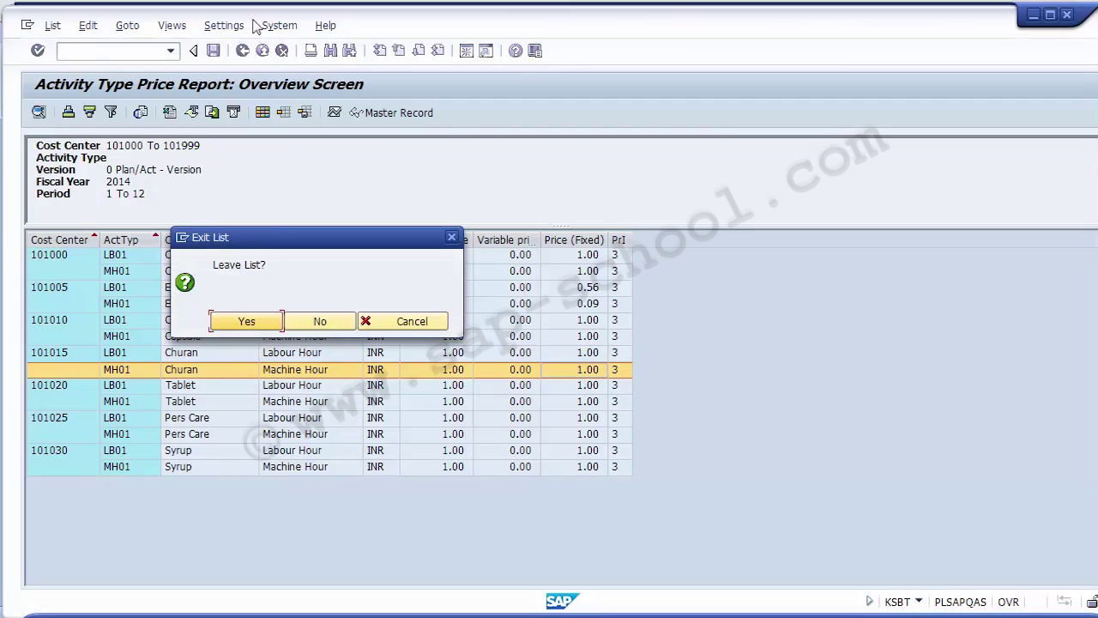
pyautogui.click(239, 321)
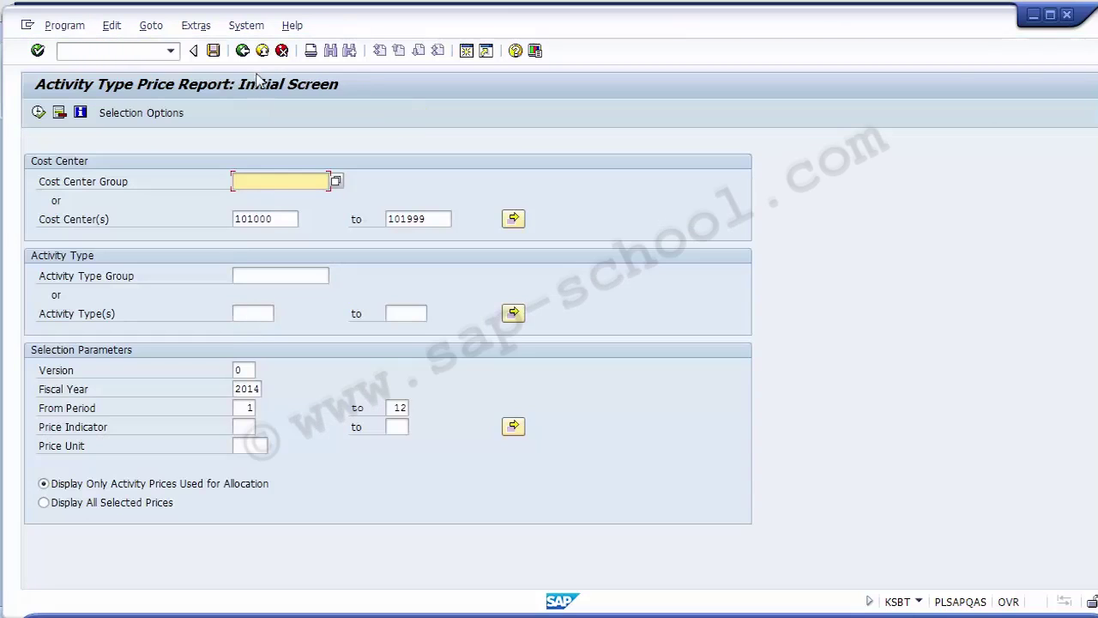
pyautogui.click(261, 52)
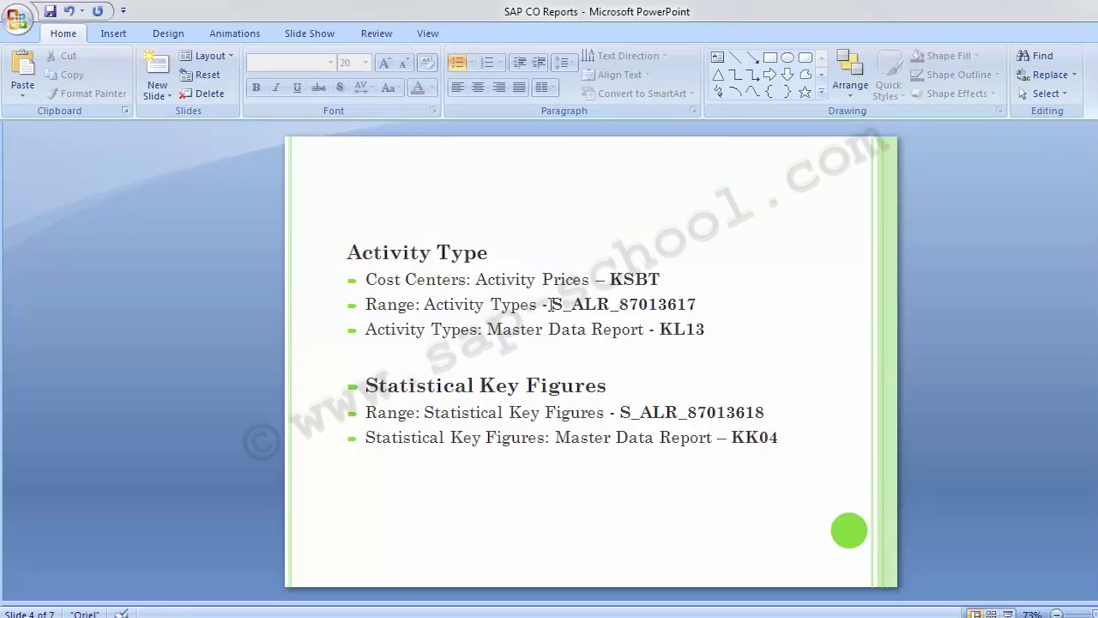
# In the PowerPoint slide, copy the Range: Activity Types transaction code S_ALR_87013617.
pyautogui.moveTo(553, 304); pyautogui.dragTo(696, 305)
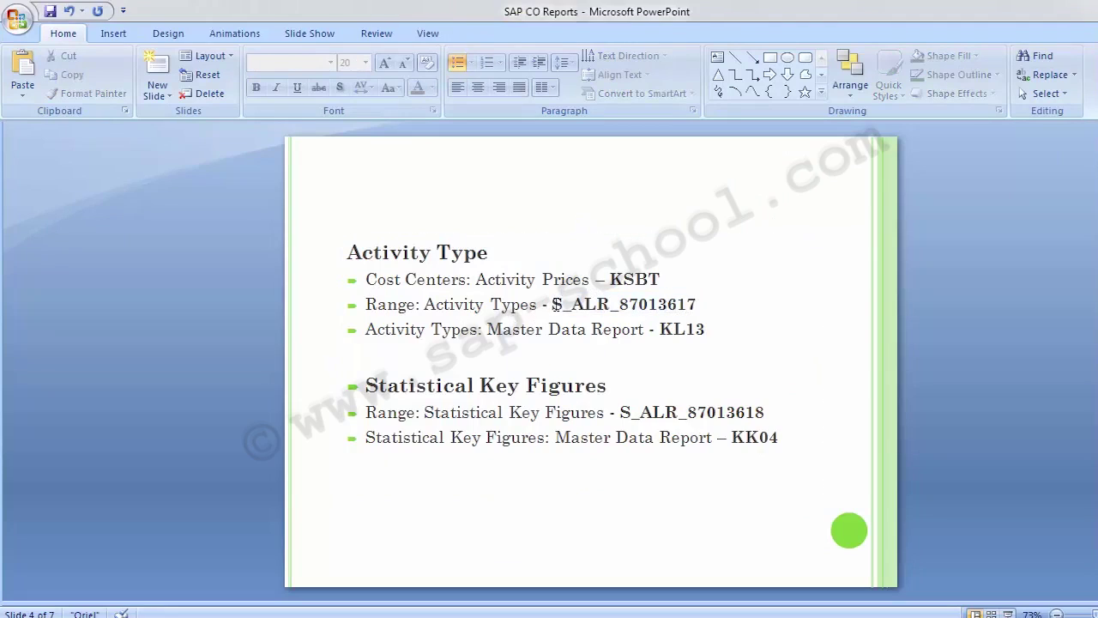
pyautogui.moveTo(553, 305); pyautogui.dragTo(698, 306)
pyautogui.hotkey('ctrl', 'c')
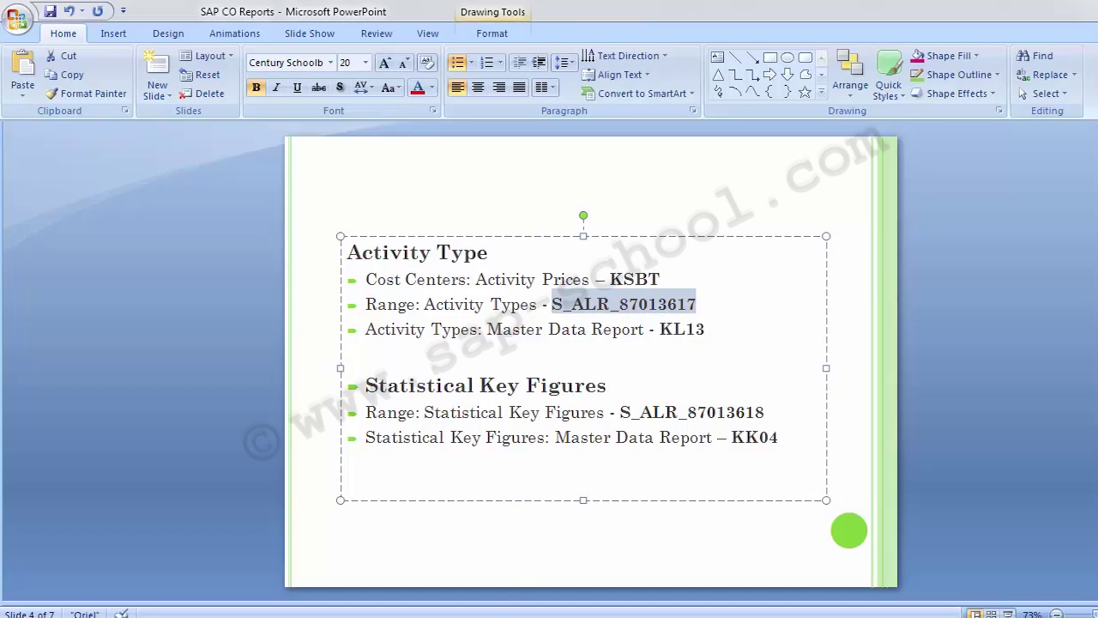
# Switch to the SAP Easy Access window and start the copied transaction S_ALR_87013617.
pyautogui.moveTo(469, 614)
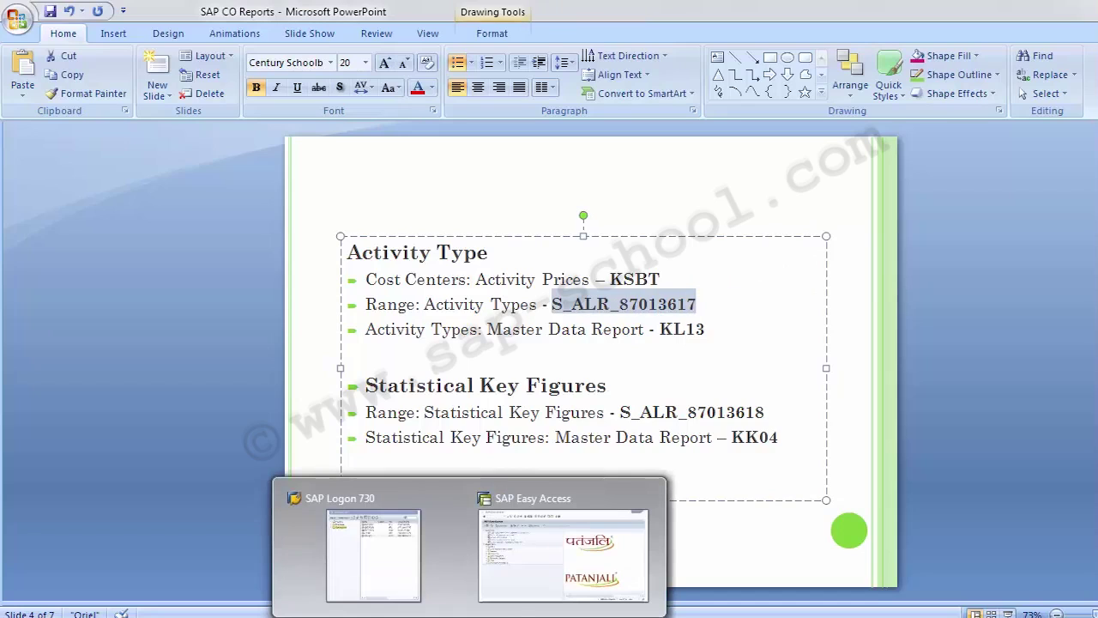
pyautogui.click(555, 559)
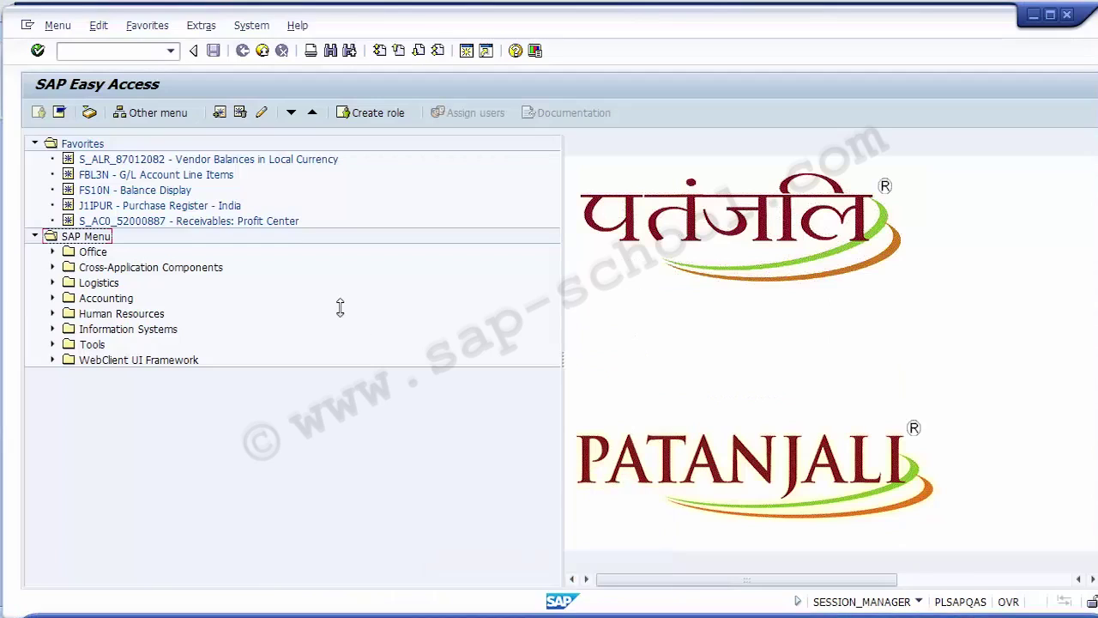
pyautogui.click(104, 51)
pyautogui.hotkey('ctrl', 'v')
pyautogui.press('Return')
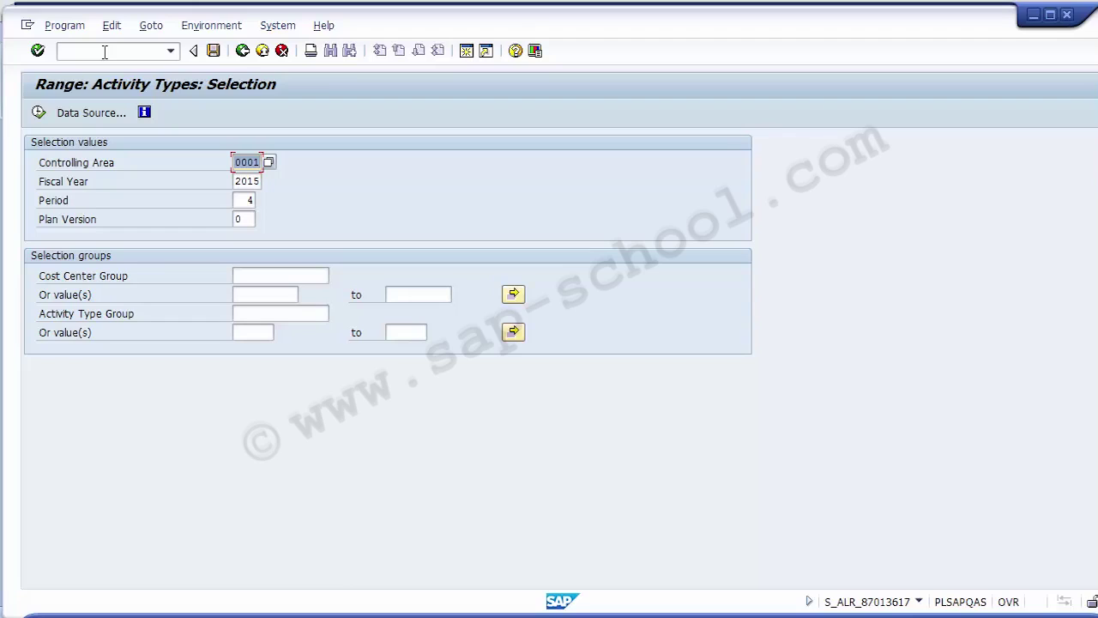
# Set the report selection to controlling area 1000, fiscal year 2014 and period 3.
pyautogui.write('1000')
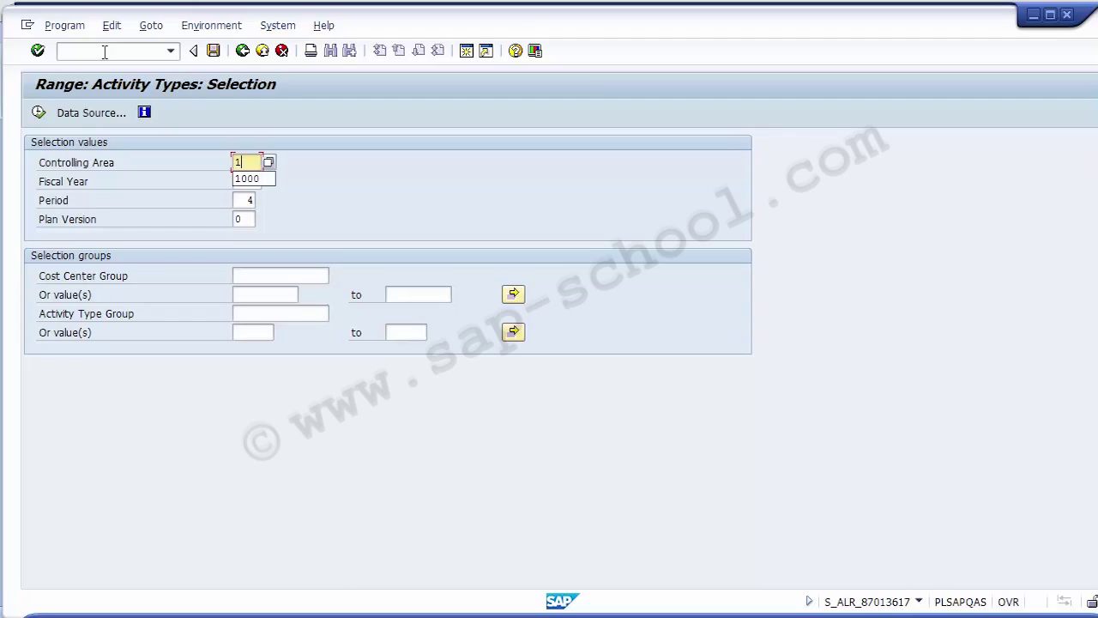
pyautogui.press('Tab')
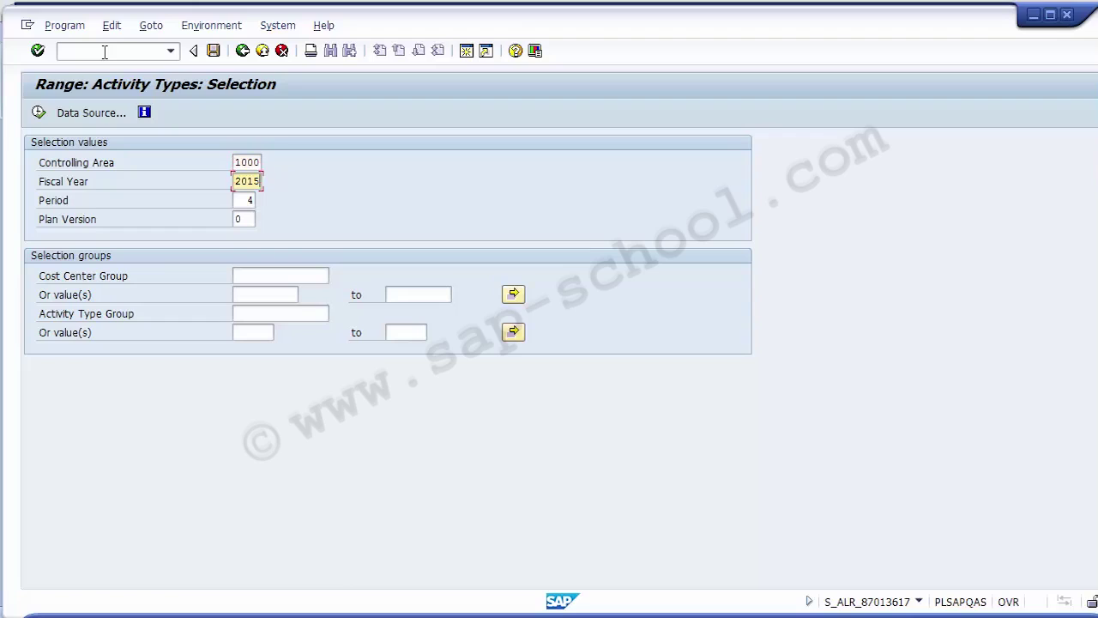
pyautogui.write('2014')
pyautogui.press('Tab')
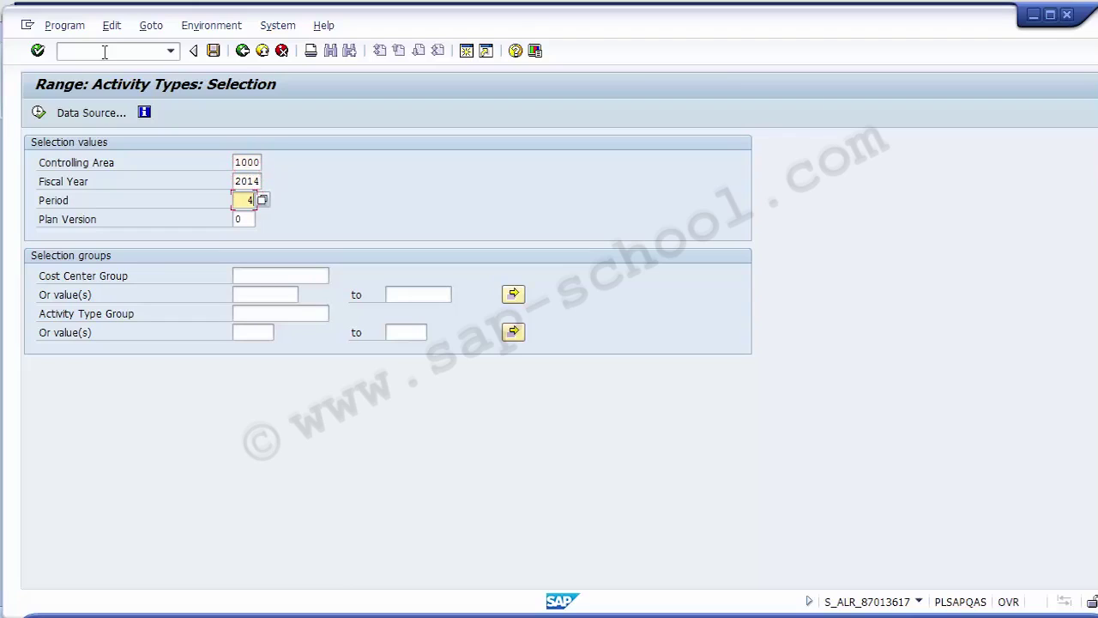
pyautogui.write('3')
pyautogui.click(256, 293)
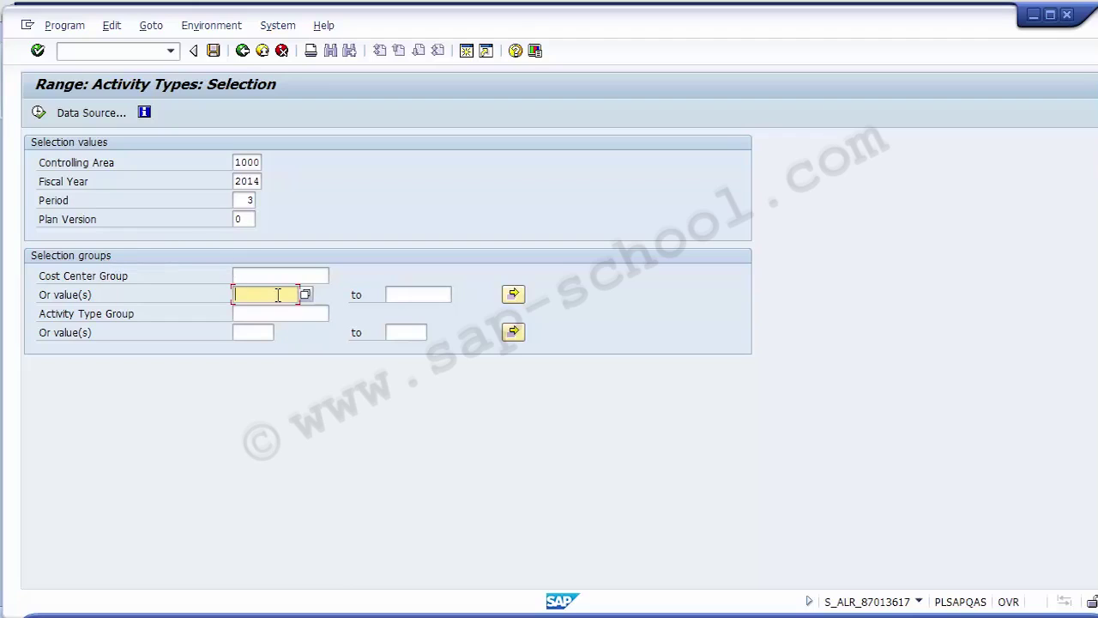
pyautogui.click(247, 275)
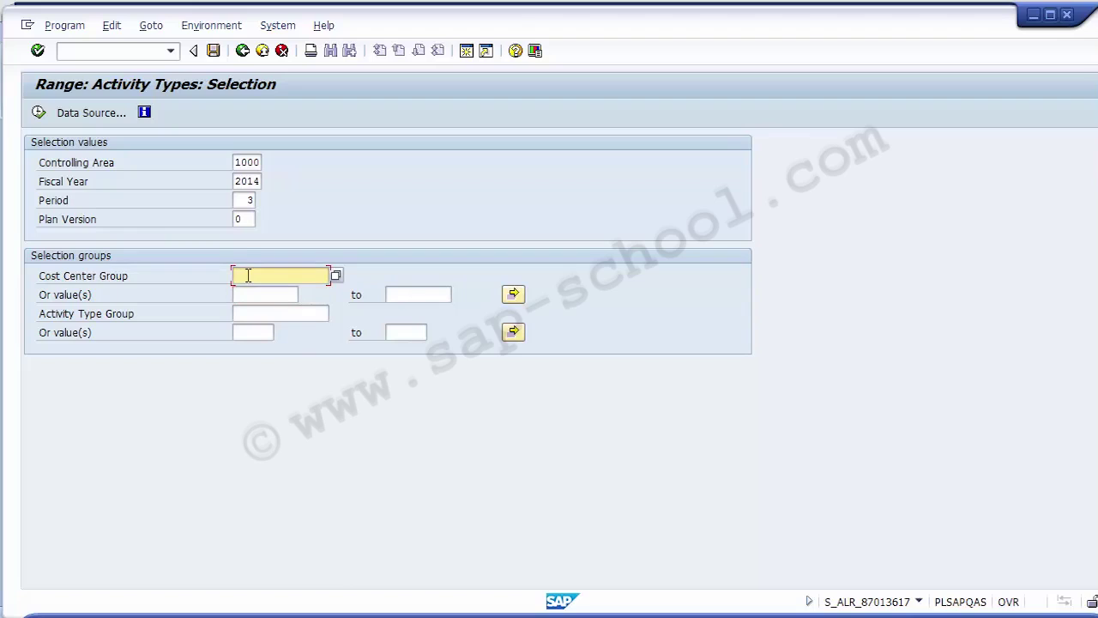
pyautogui.click(248, 315)
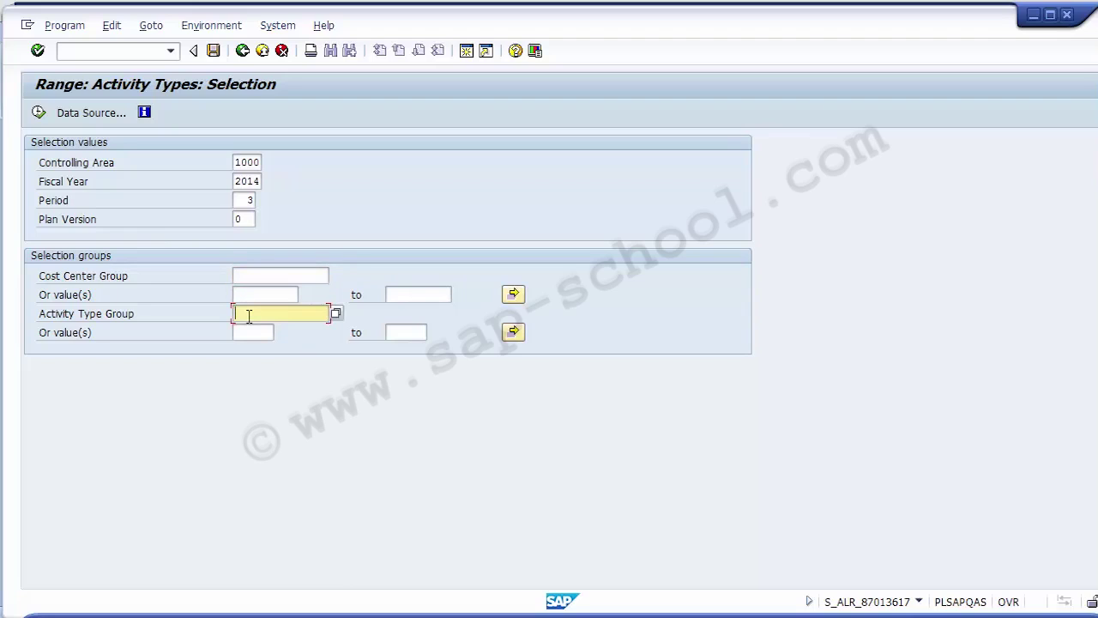
pyautogui.click(247, 332)
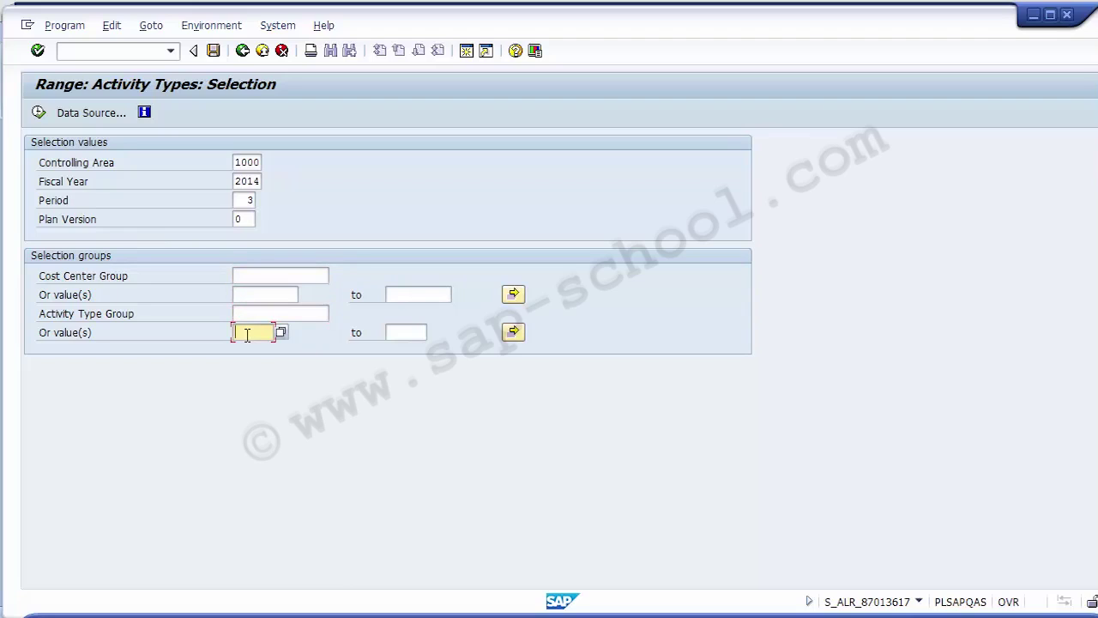
pyautogui.write('1501')
pyautogui.press('BackSpace')
pyautogui.press('BackSpace')
pyautogui.press('BackSpace')
pyautogui.press('BackSpace')
# Review the selection values and execute the Range: Activity Types report without restricting cost centers or activity types.
pyautogui.click(236, 163)
pyautogui.press('Tab')
pyautogui.press('Tab')
pyautogui.press('Tab')
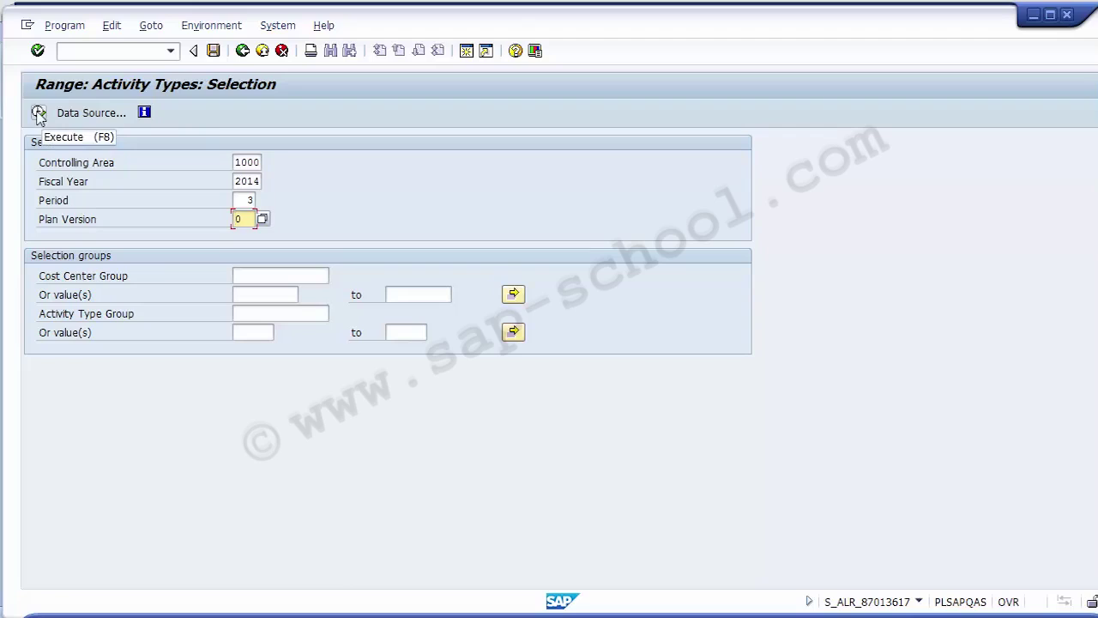
pyautogui.click(255, 162)
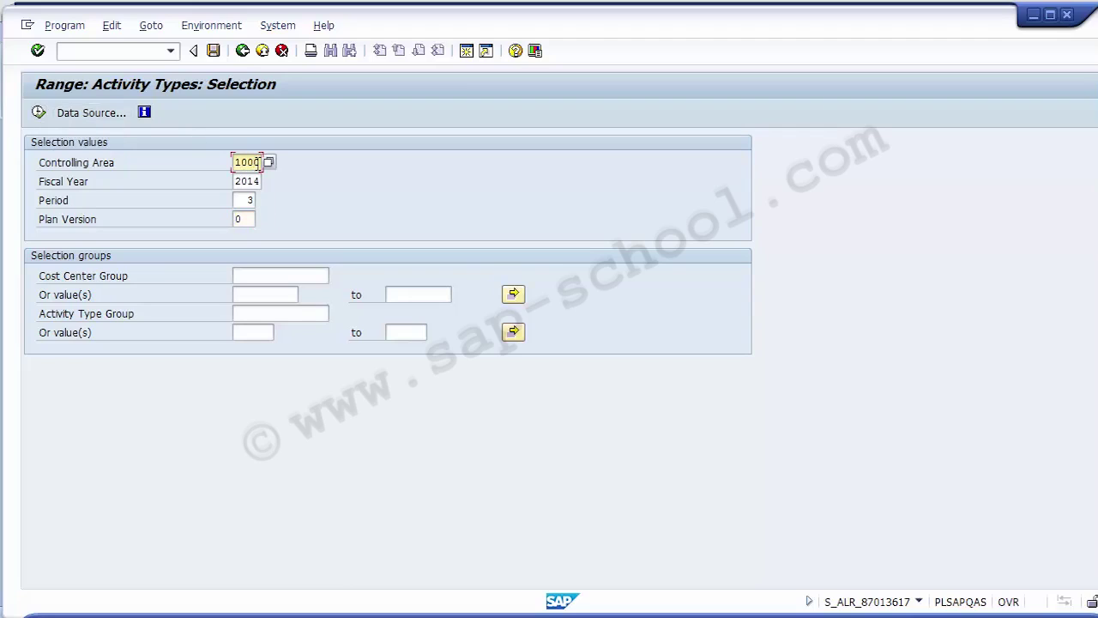
pyautogui.press('Tab')
pyautogui.press('Tab')
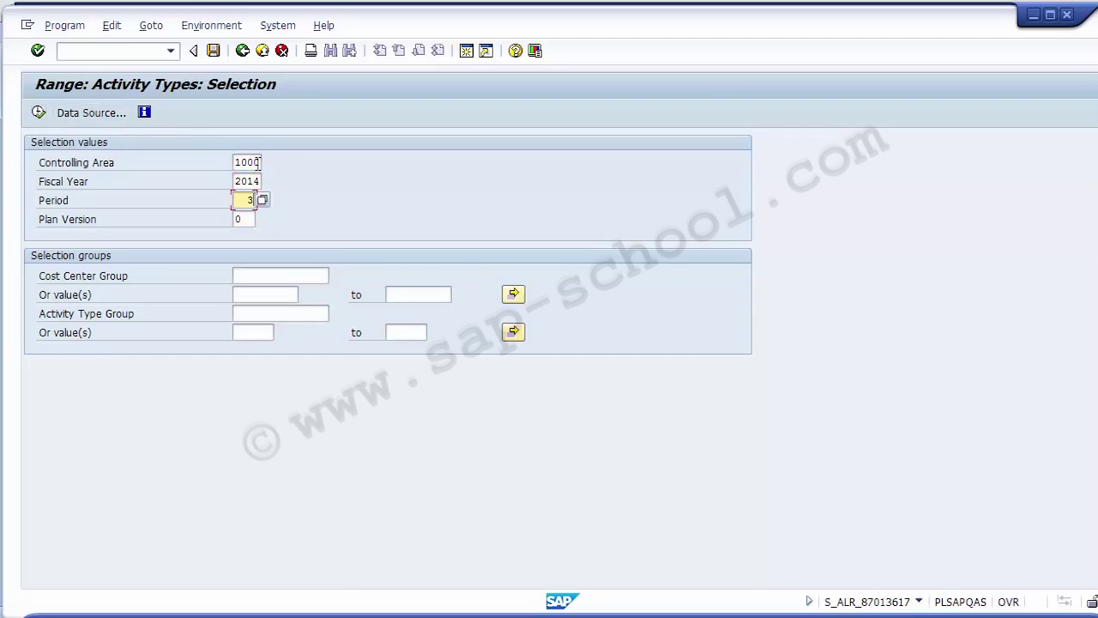
pyautogui.press('Tab')
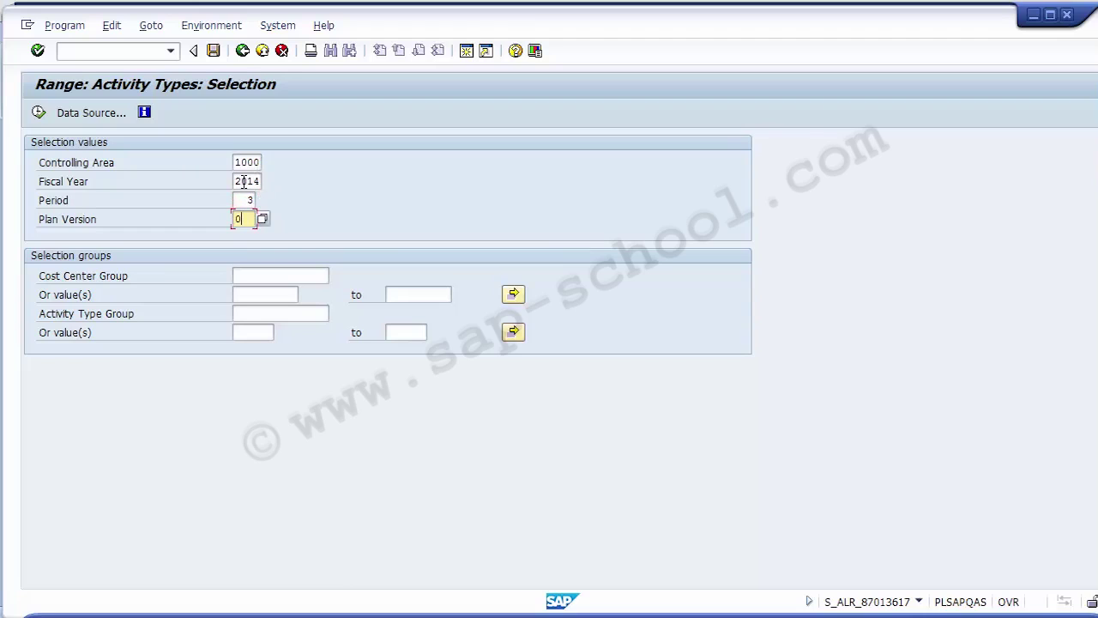
pyautogui.click(38, 112)
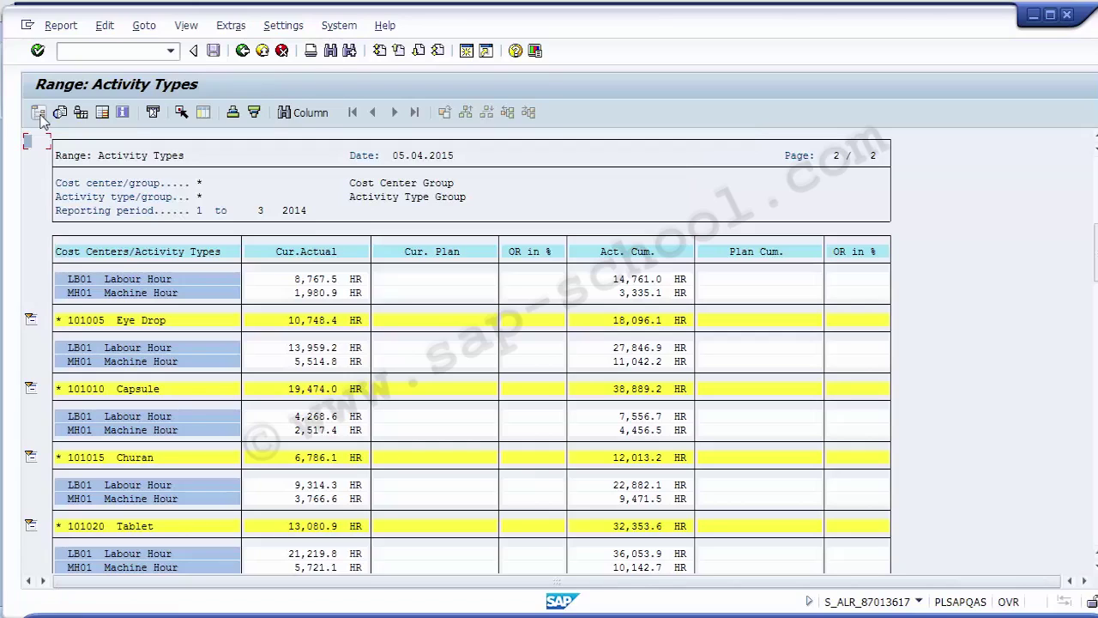
# Check the reporting period and examine the current actual labour and machine hours of cost center 101005 (Eye Drop).
pyautogui.click(261, 209)
pyautogui.click(86, 323)
pyautogui.click(104, 292)
pyautogui.click(103, 280)
pyautogui.click(125, 293)
pyautogui.click(82, 321)
pyautogui.click(321, 291)
pyautogui.click(87, 316)
pyautogui.click(129, 283)
pyautogui.click(129, 296)
pyautogui.click(193, 280)
pyautogui.click(296, 281)
pyautogui.click(311, 295)
pyautogui.click(326, 295)
# Examine the current actual labour and machine hours of cost center 101010 (Capsule).
pyautogui.click(136, 393)
pyautogui.click(137, 352)
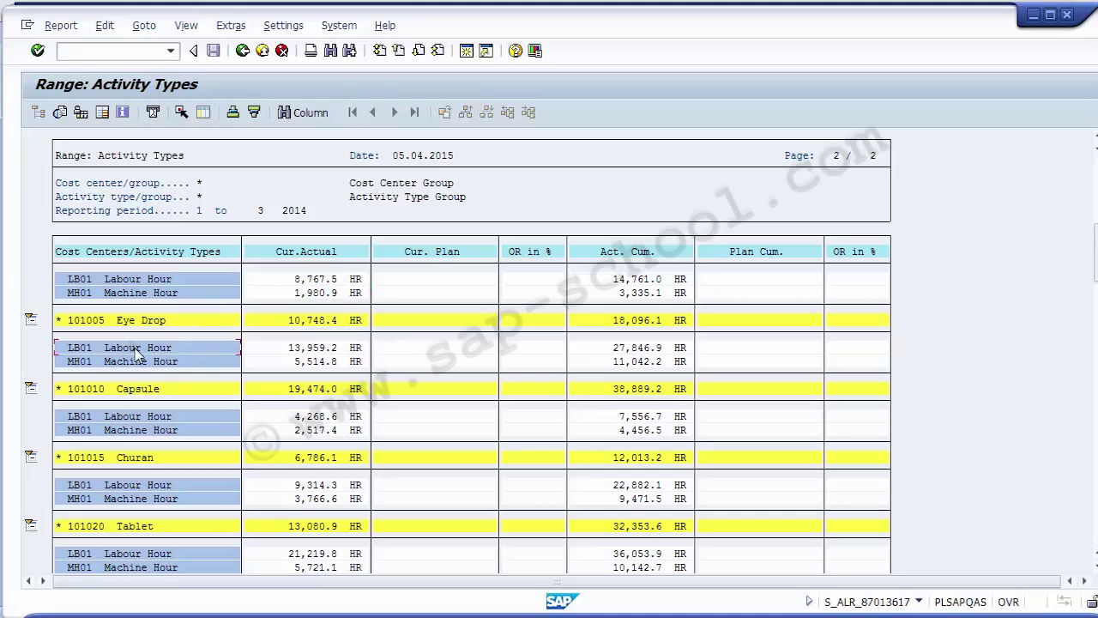
pyautogui.click(296, 351)
pyautogui.click(177, 363)
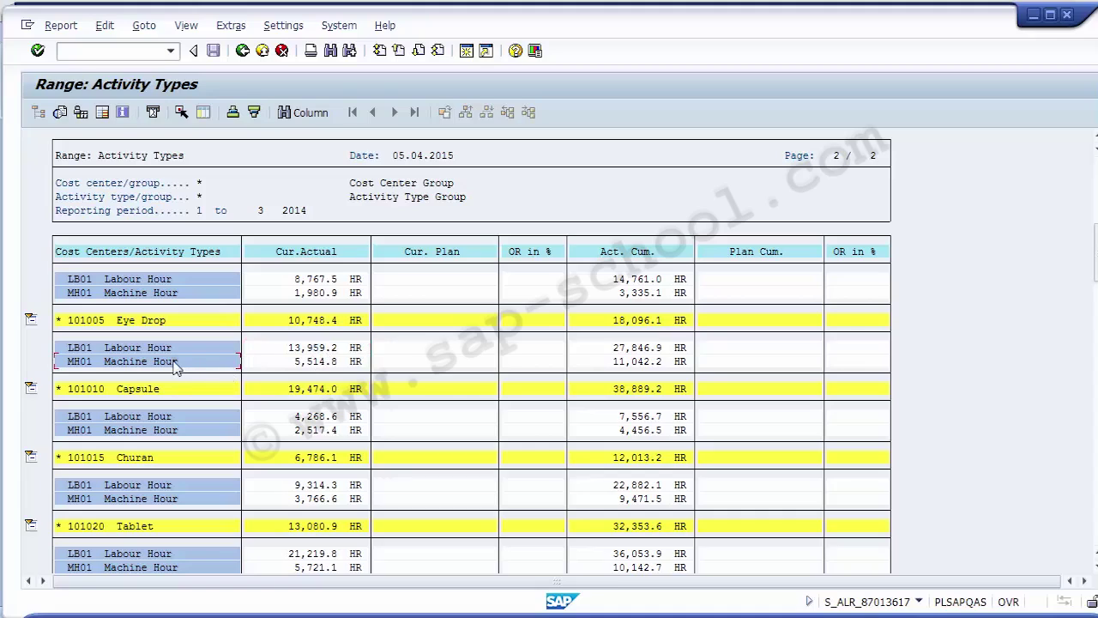
pyautogui.click(326, 366)
pyautogui.click(329, 368)
# Examine the current plan, OR in % and cumulative actual columns for the Eye Drop cost center's activity types.
pyautogui.click(428, 292)
pyautogui.click(532, 281)
pyautogui.click(532, 294)
pyautogui.click(635, 258)
pyautogui.click(616, 280)
pyautogui.click(658, 282)
pyautogui.click(155, 329)
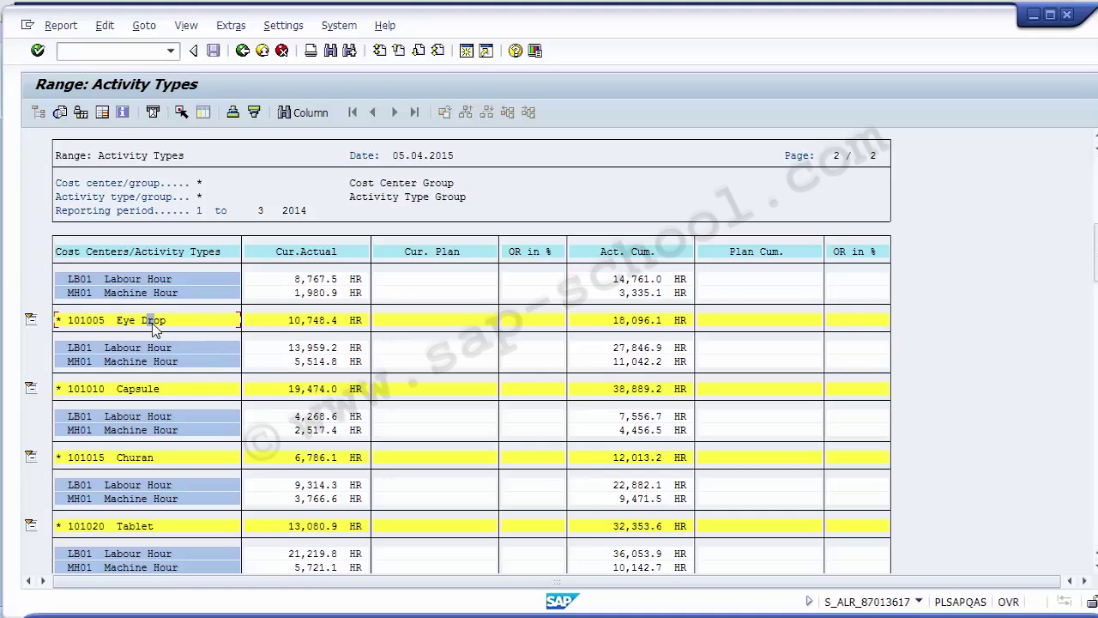
pyautogui.click(638, 295)
pyautogui.click(161, 328)
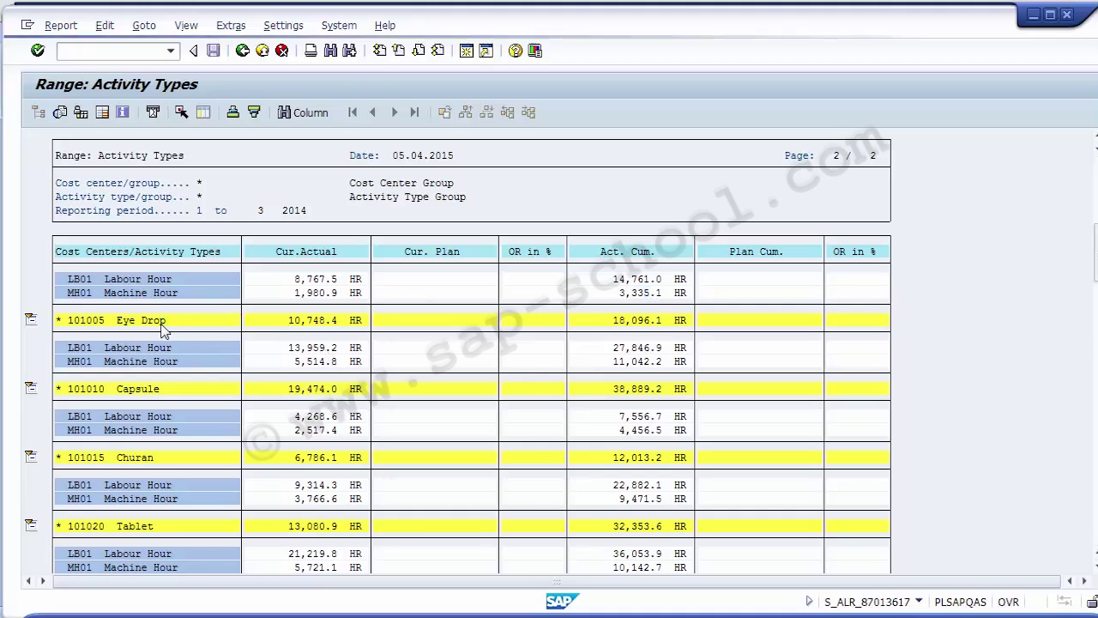
# Find cost center 102020 (Ketchup) and compare its current and cumulative actual labour and machine hours.
pyautogui.scroll(-7, 161, 328)
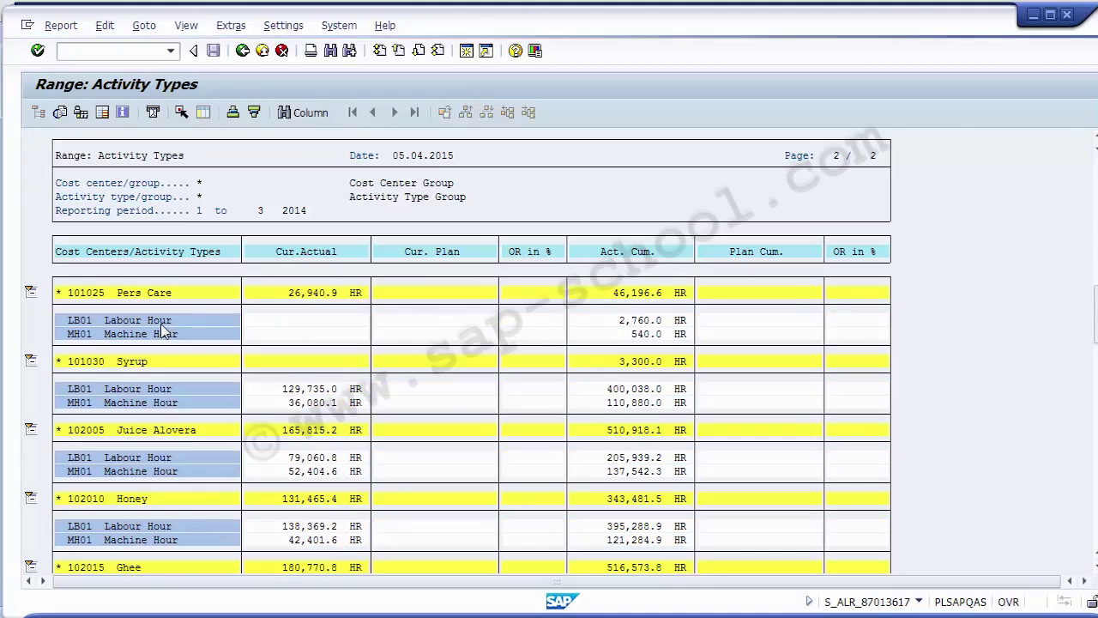
pyautogui.scroll(-7, 163, 330)
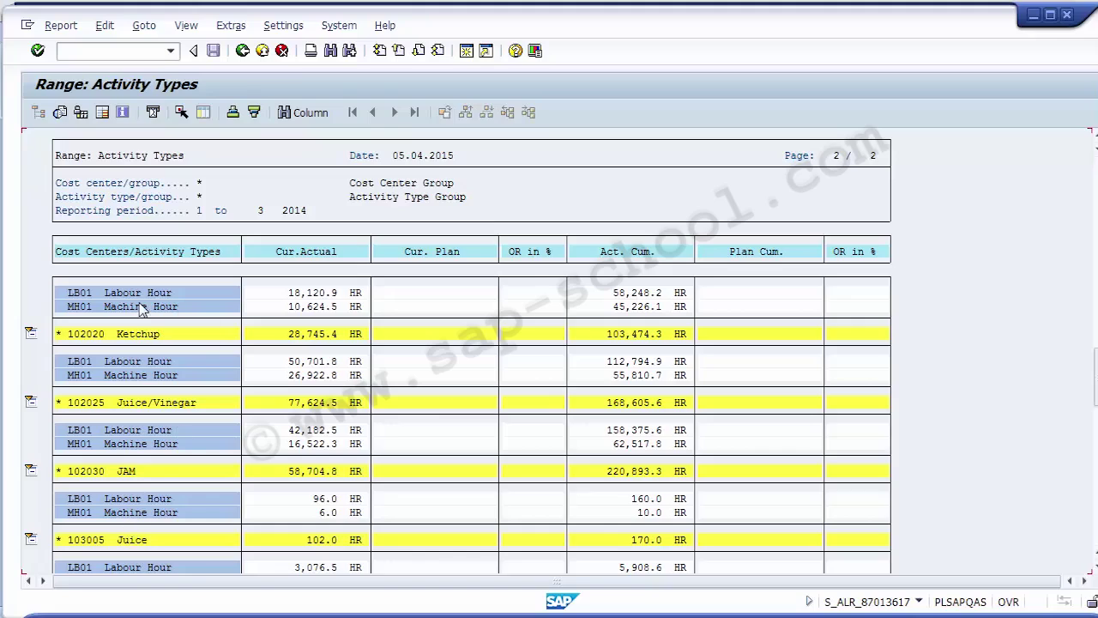
pyautogui.click(131, 336)
pyautogui.click(129, 294)
pyautogui.click(304, 295)
pyautogui.click(317, 312)
pyautogui.click(646, 295)
pyautogui.click(647, 307)
pyautogui.click(643, 294)
pyautogui.click(640, 307)
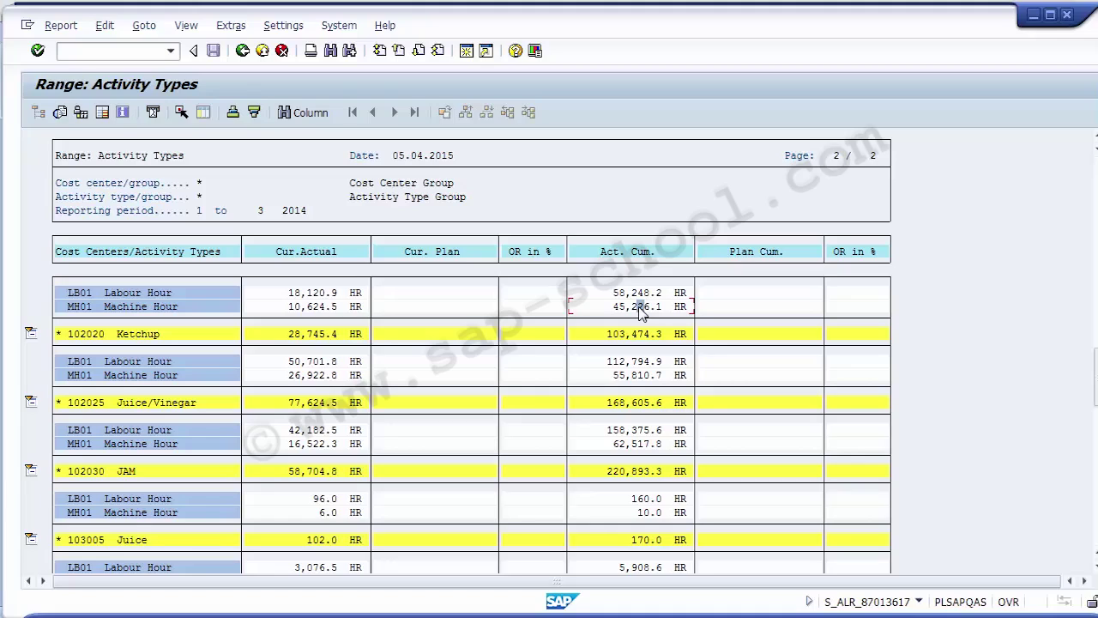
# Exit the Range: Activity Types report and leave its selection screen.
pyautogui.click(263, 51)
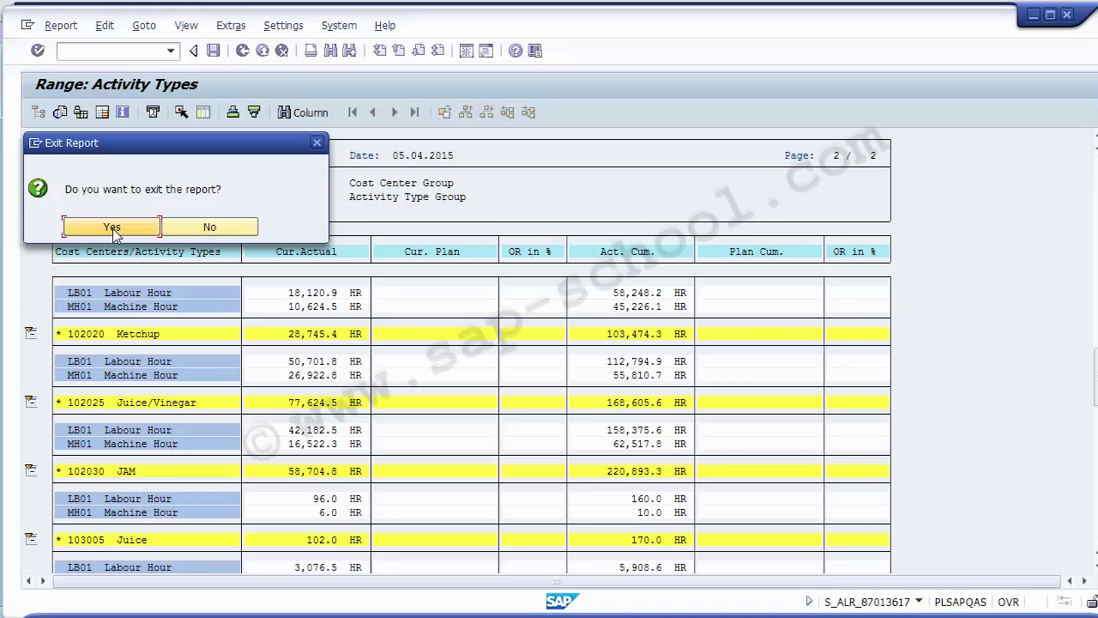
pyautogui.click(113, 228)
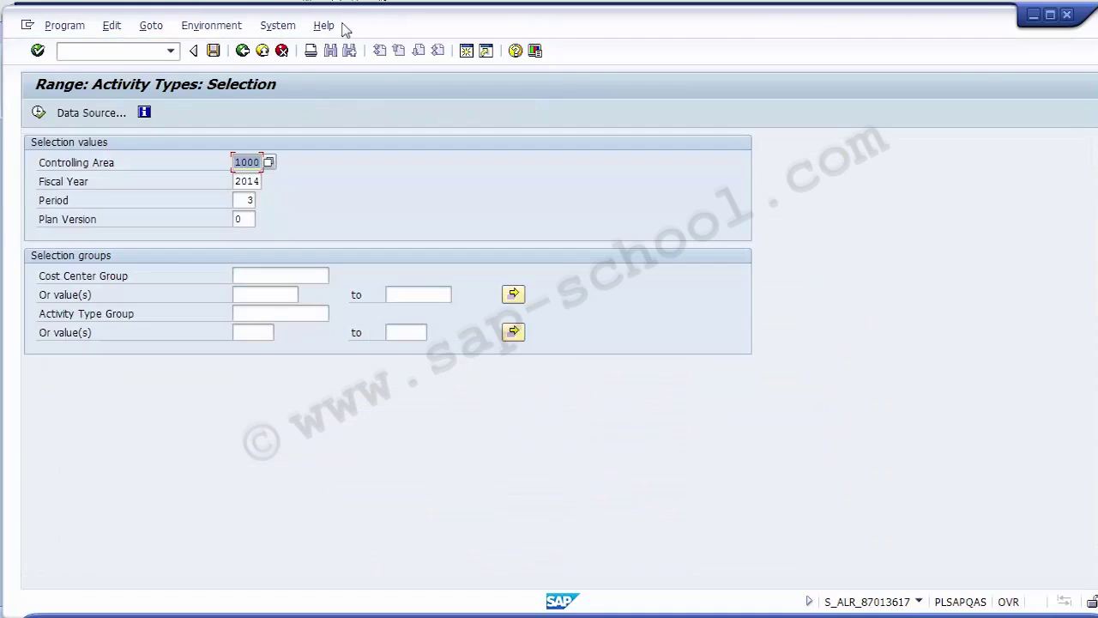
pyautogui.click(243, 50)
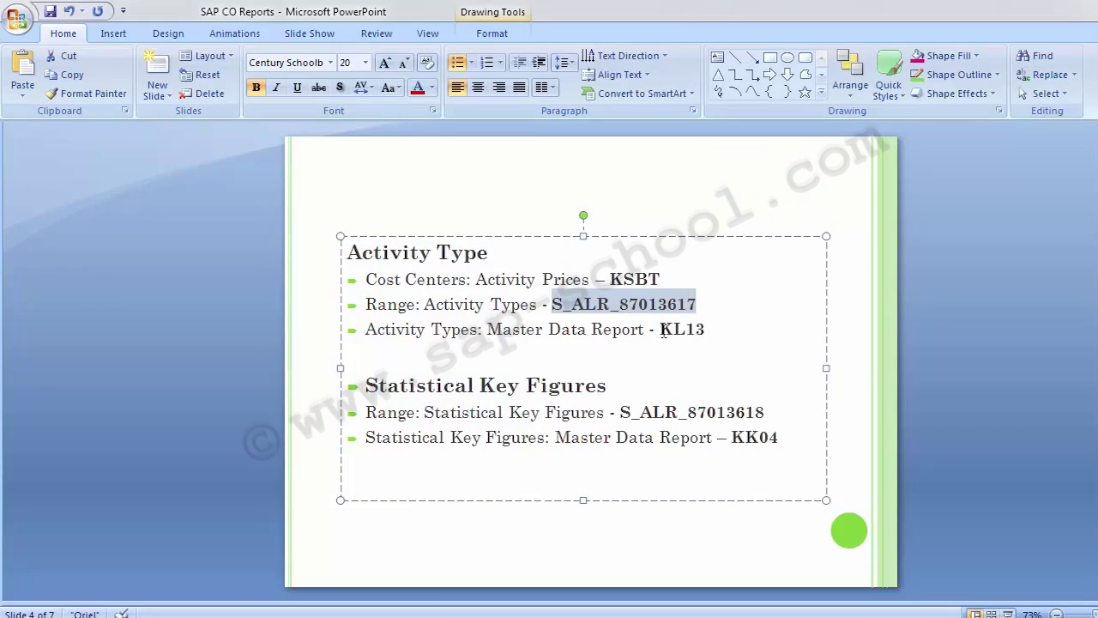
# Look up the Activity Types: Master Data Report code in the PowerPoint slide and start transaction KL13 in SAP Easy Access.
pyautogui.moveTo(660, 329); pyautogui.dragTo(709, 331)
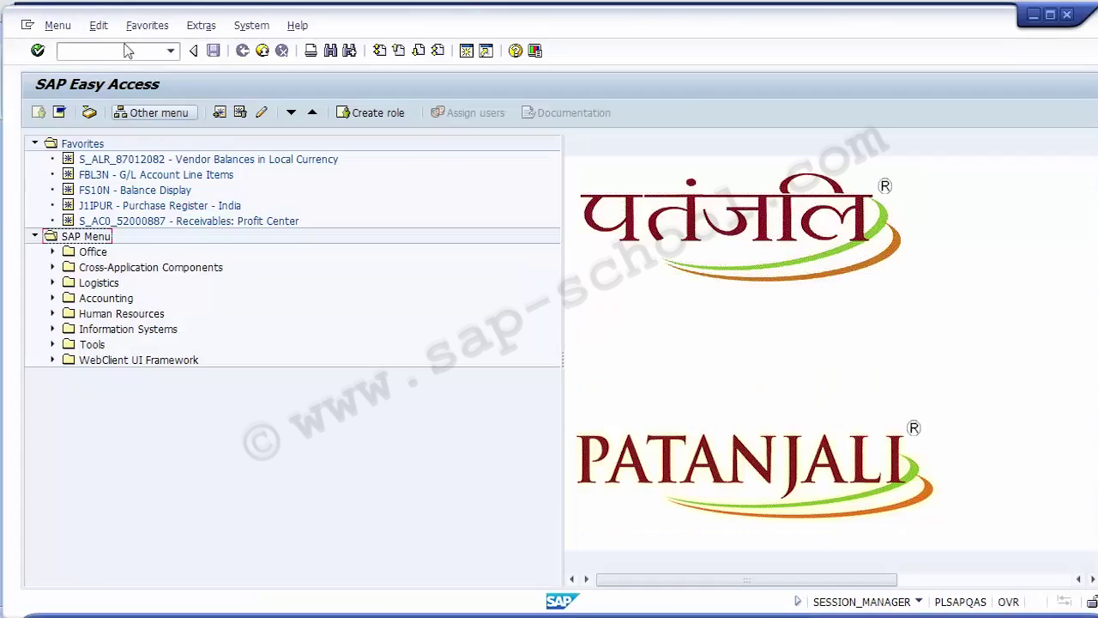
pyautogui.hotkey('alt', 'Tab')
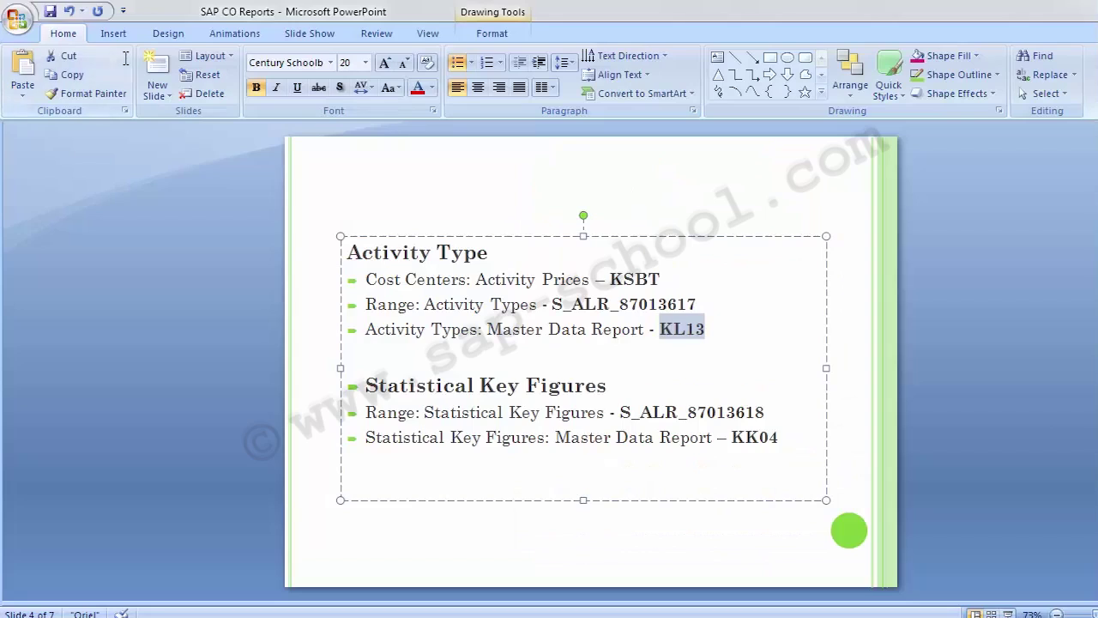
pyautogui.hotkey('alt', 'Tab')
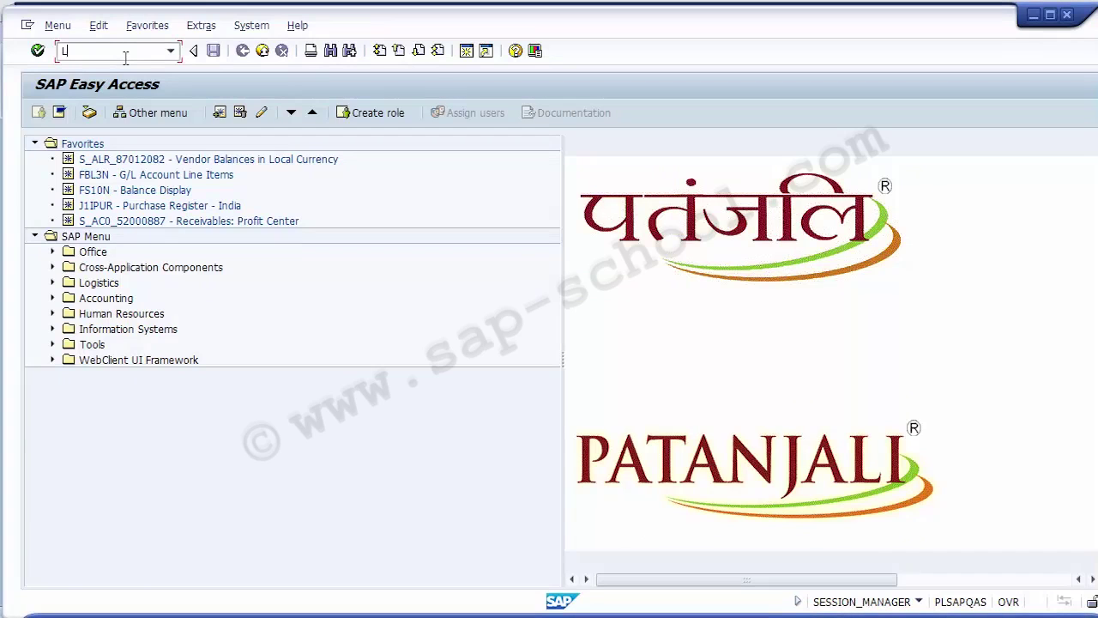
pyautogui.write('KL')
pyautogui.write('03')
pyautogui.press('Return')
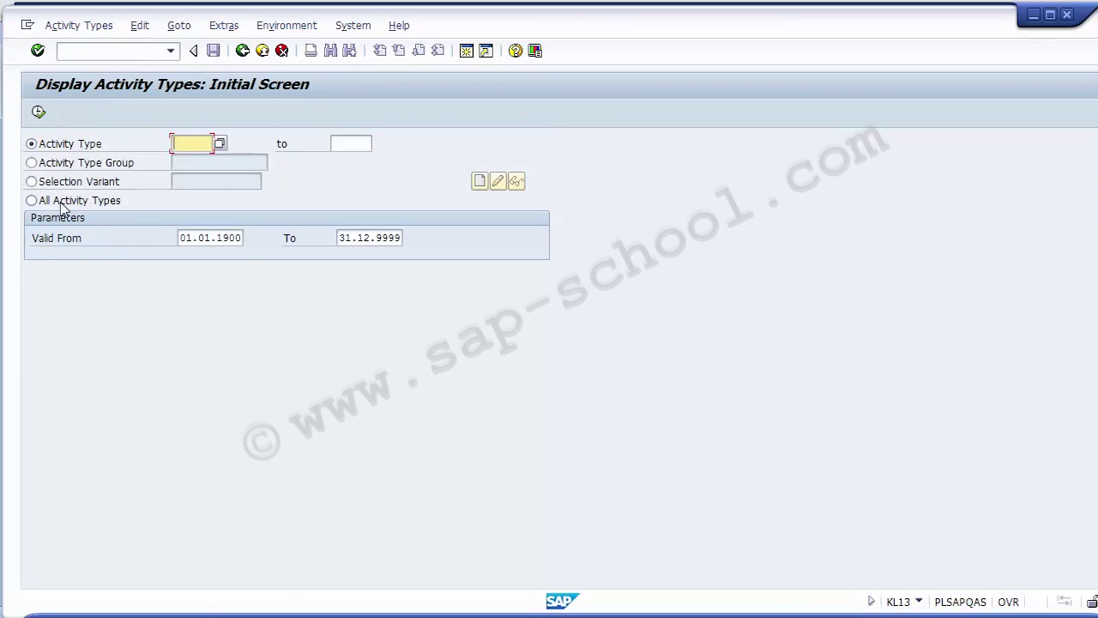
# Try to display all activity types by entering * as the activity type, then clear the entry.
pyautogui.click(65, 146)
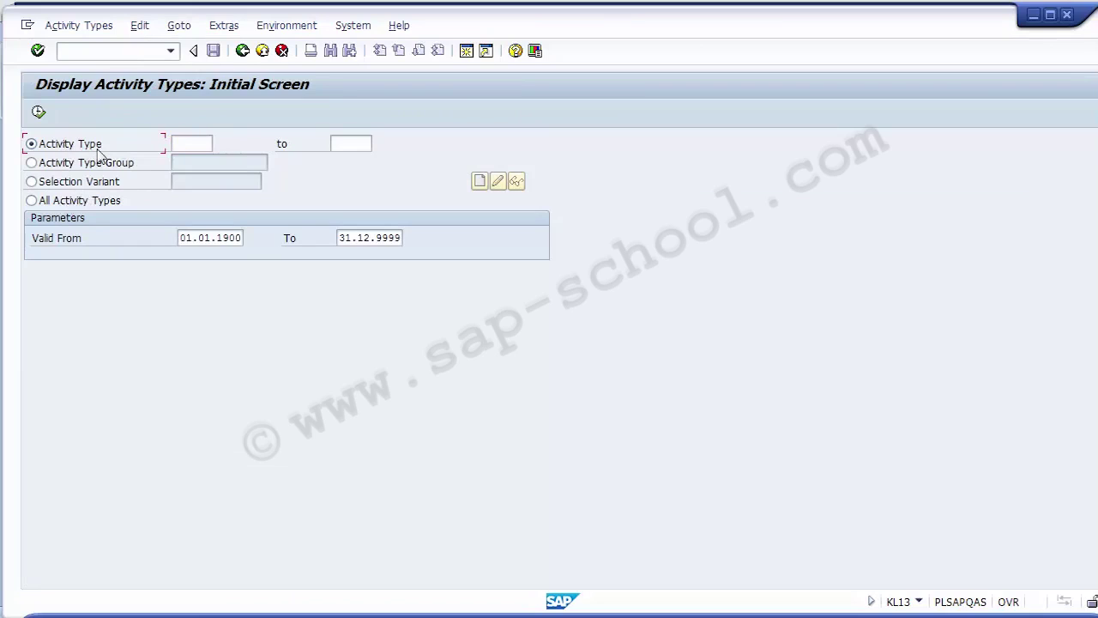
pyautogui.click(184, 144)
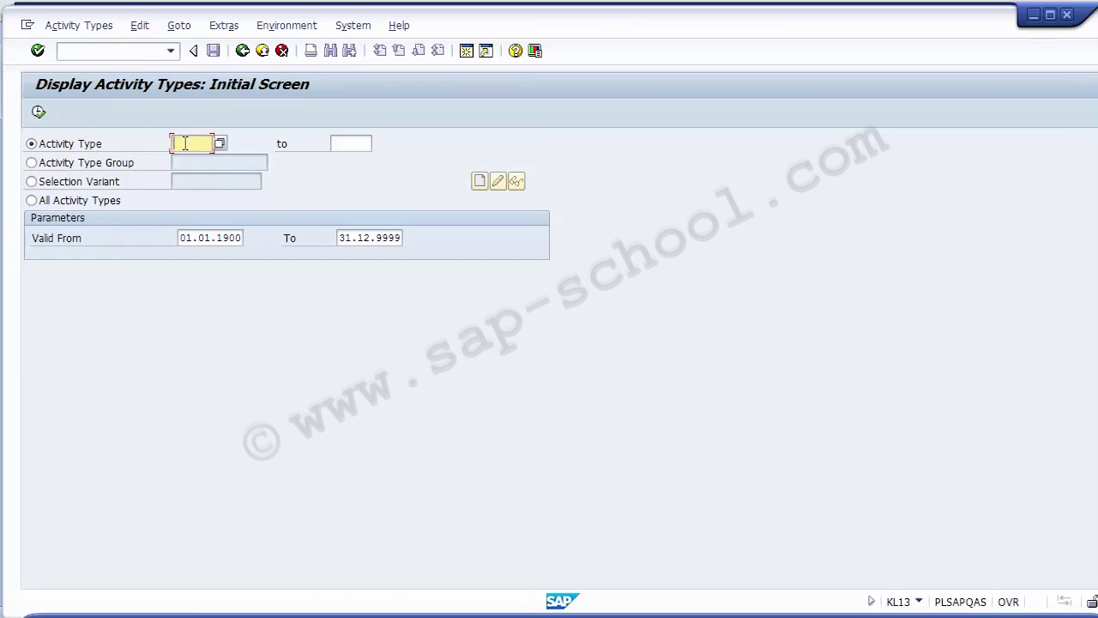
pyautogui.write('*')
pyautogui.click(39, 113)
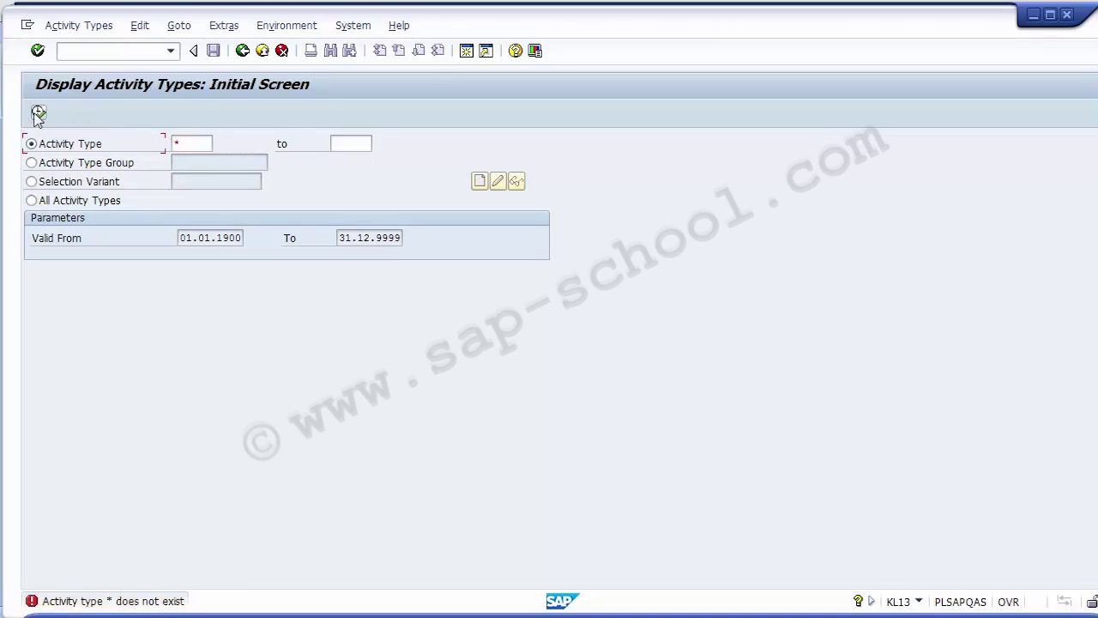
pyautogui.click(190, 142)
pyautogui.press('BackSpace')
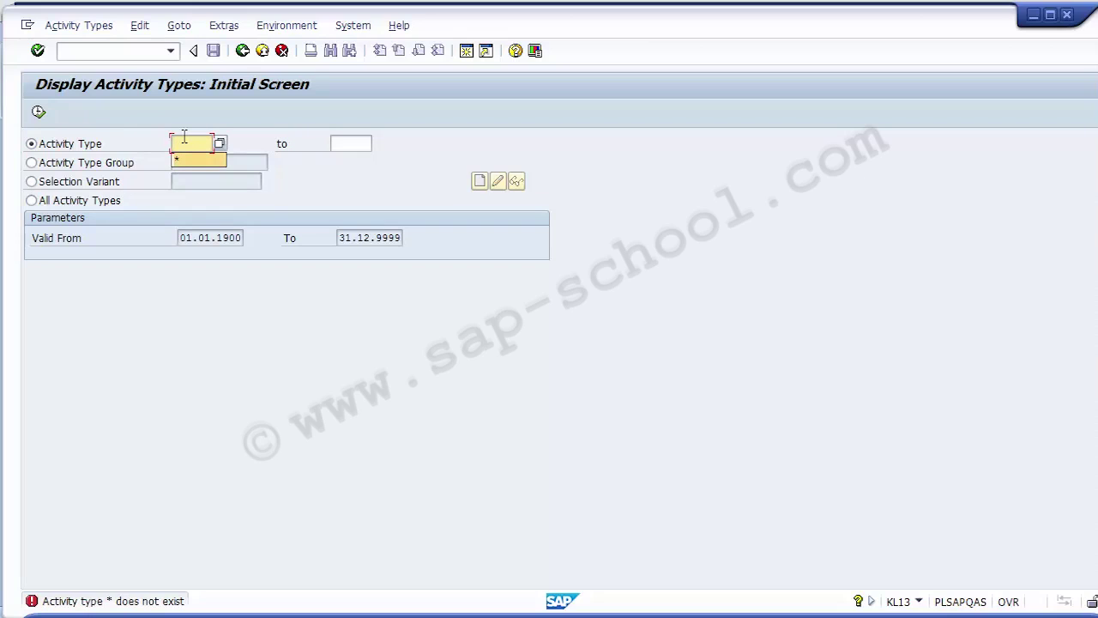
# Choose activity type LB01 from the value search and set the range's upper limit to MH01.
pyautogui.click(184, 137)
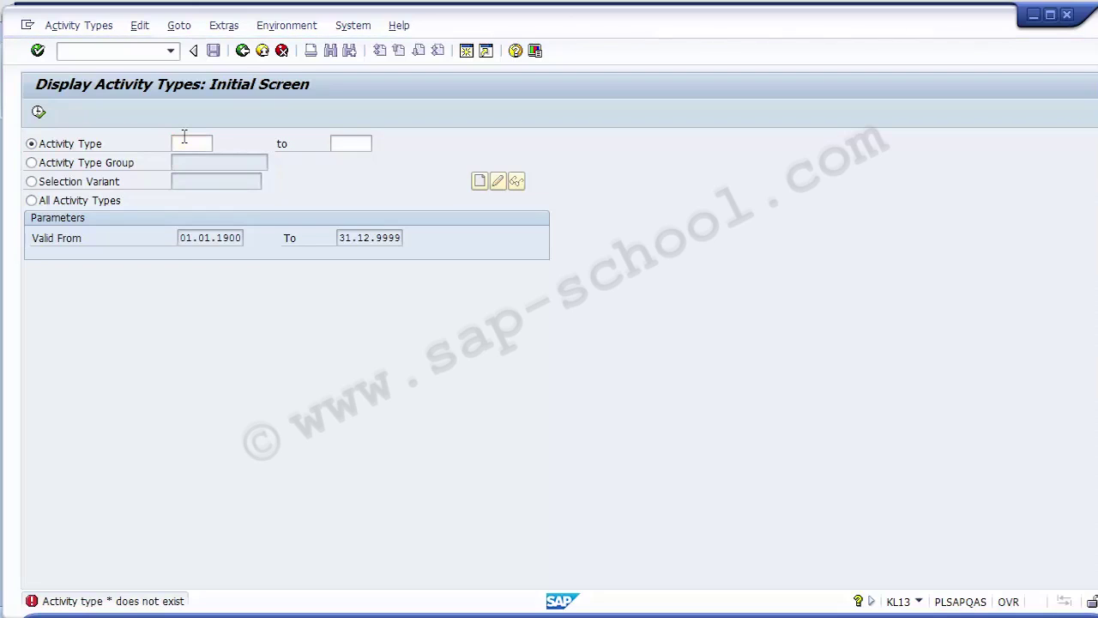
pyautogui.press('F4')
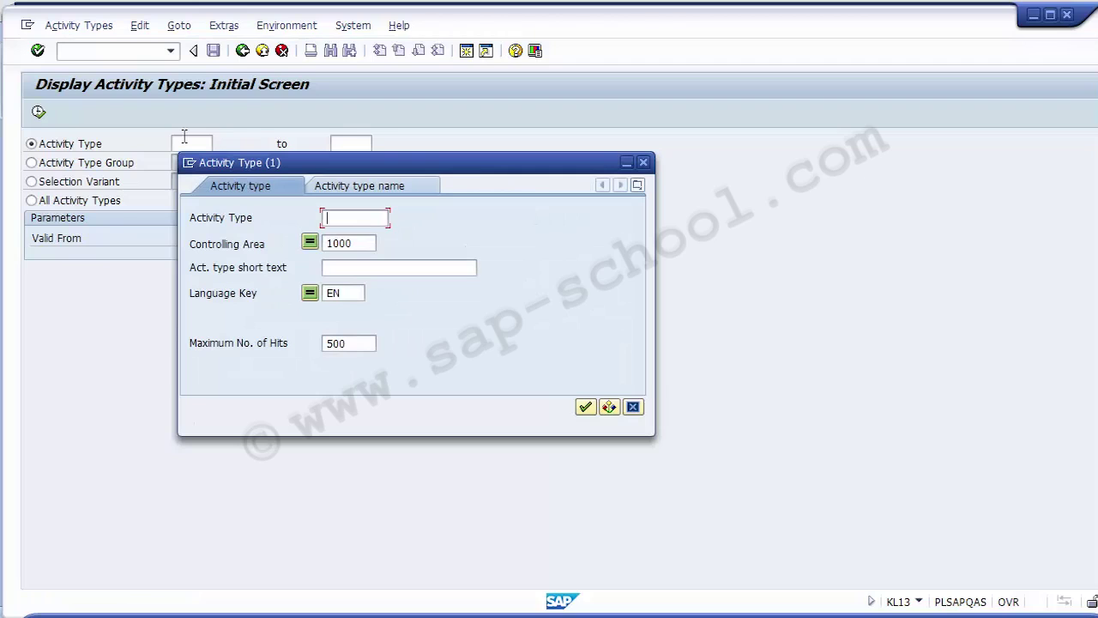
pyautogui.press('Return')
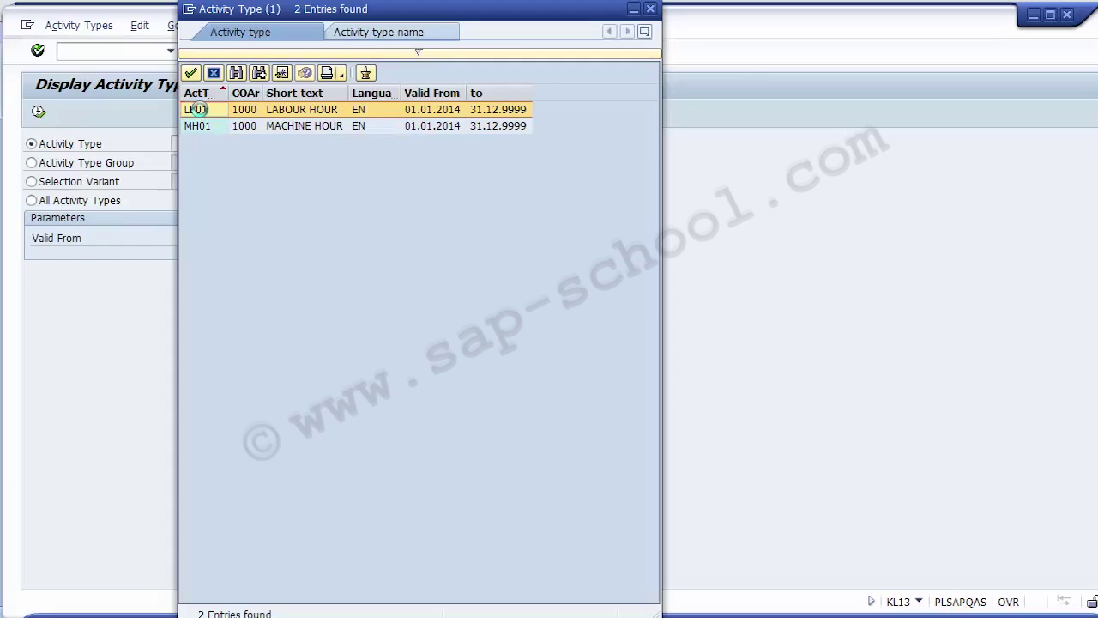
pyautogui.doubleClick(203, 115)
pyautogui.click(346, 142)
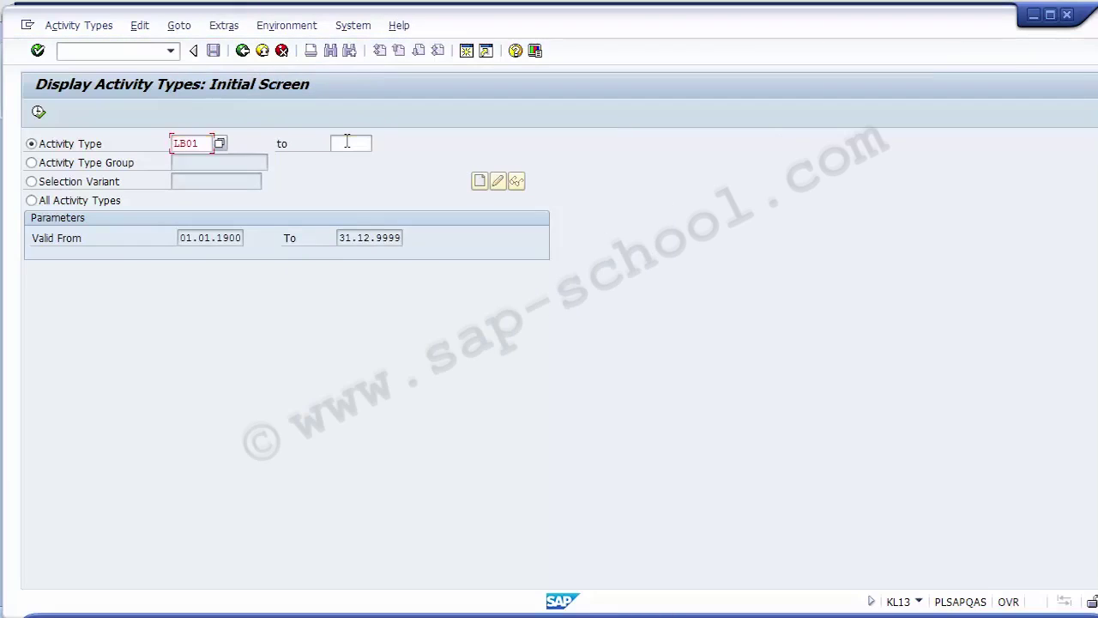
pyautogui.write('MH01')
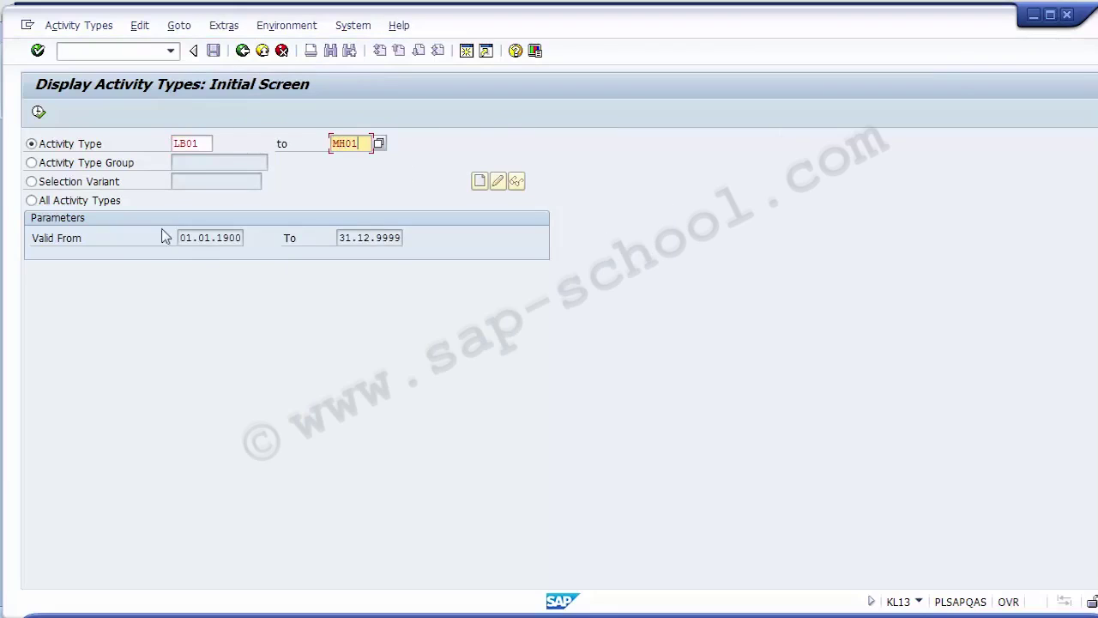
# Run the activity types master data report for the range LB01 to MH01.
pyautogui.click(210, 144)
pyautogui.click(354, 141)
pyautogui.click(39, 113)
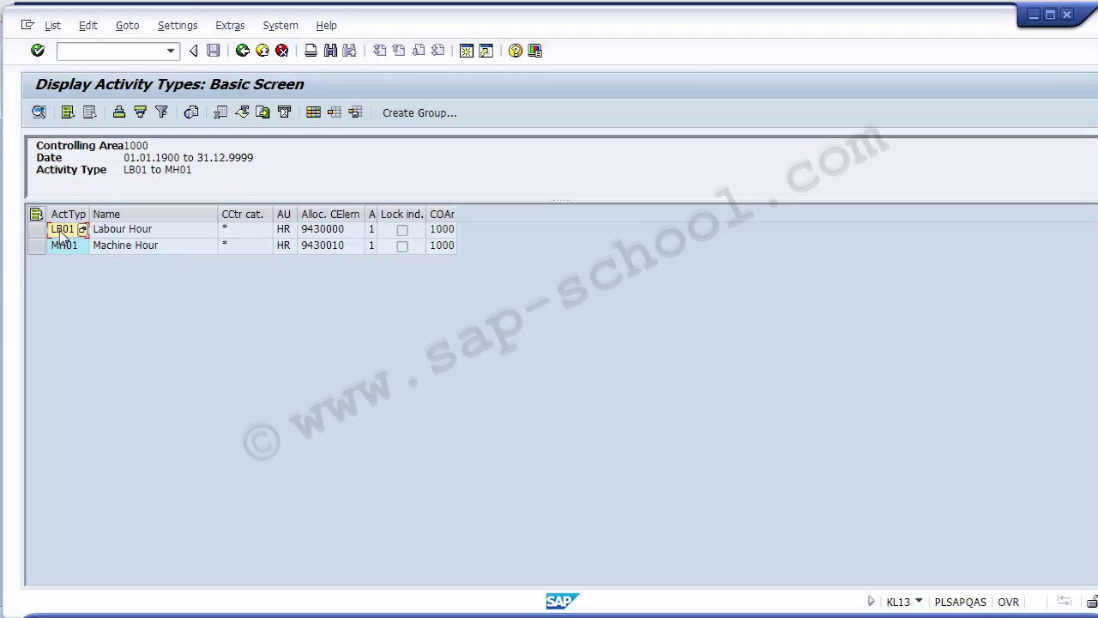
# Examine the Labour Hour row's name, cost center category, activity unit and allocation cost element, and view the list of possible activity type categories.
pyautogui.click(114, 235)
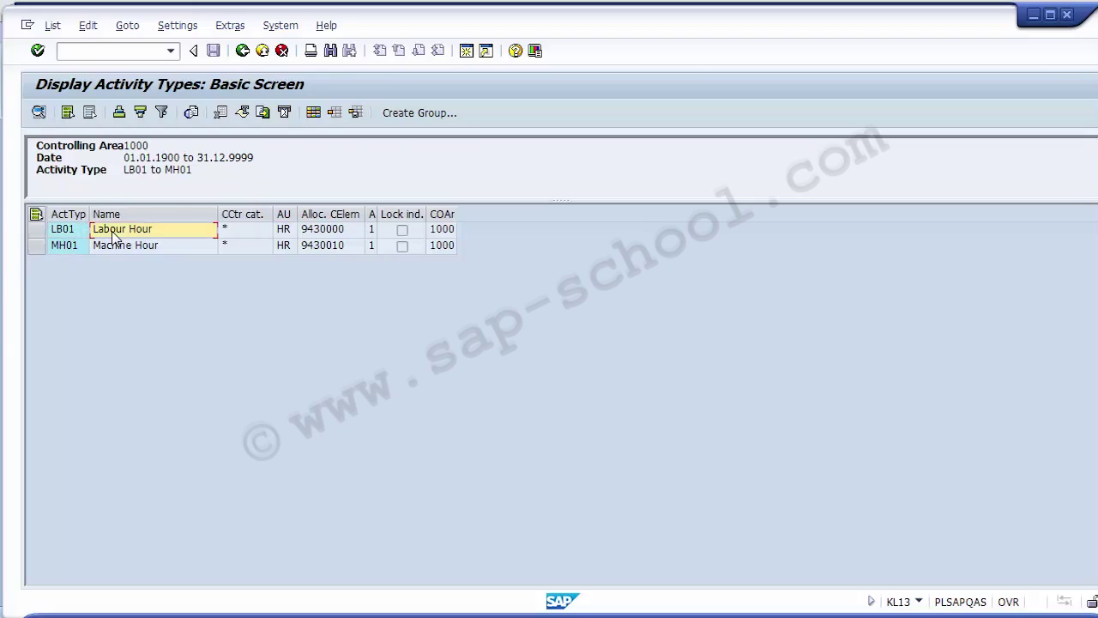
pyautogui.click(249, 232)
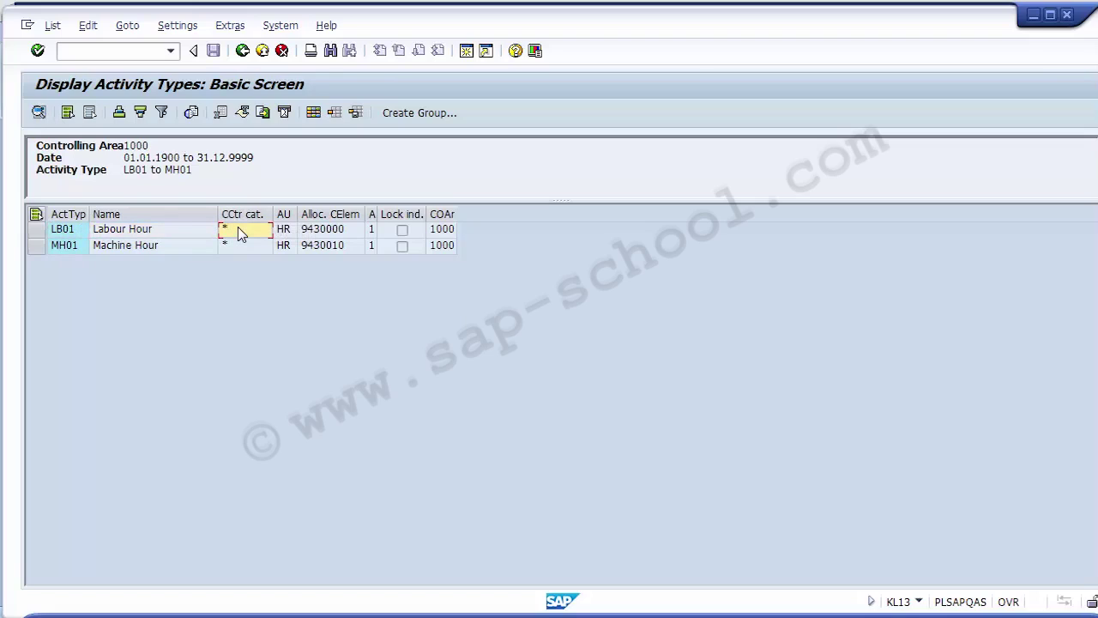
pyautogui.click(284, 230)
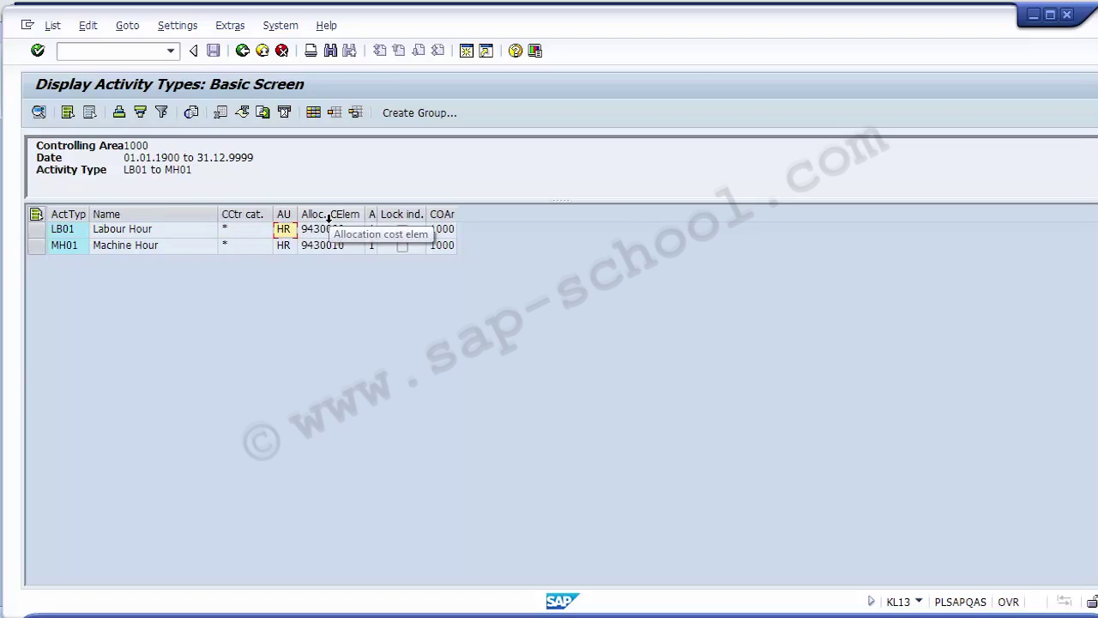
pyautogui.click(318, 230)
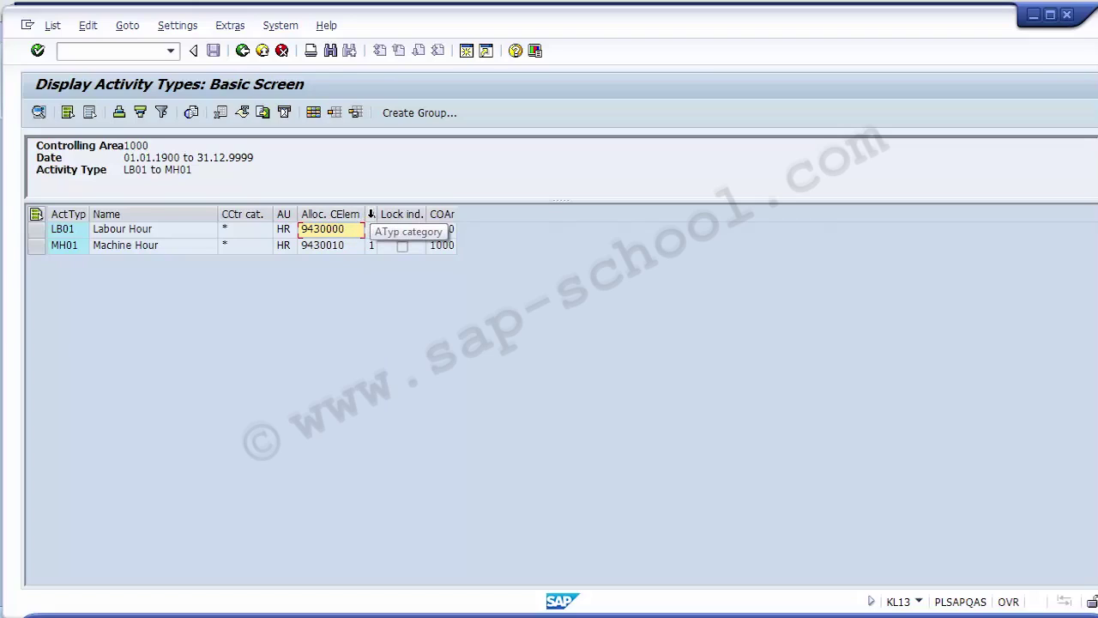
pyautogui.click(371, 230)
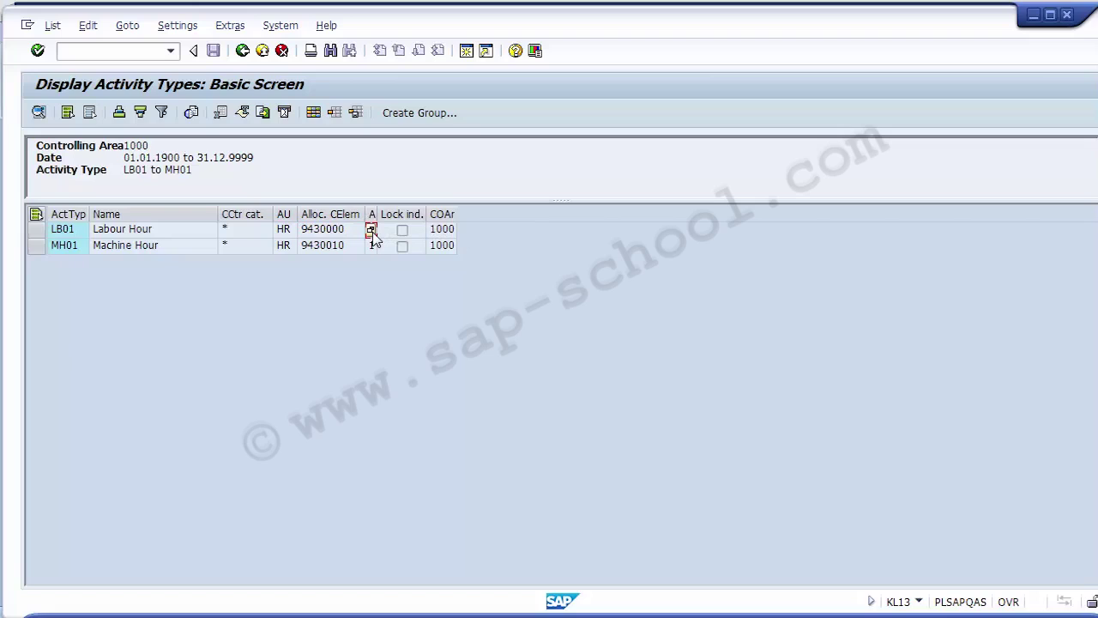
pyautogui.click(371, 231)
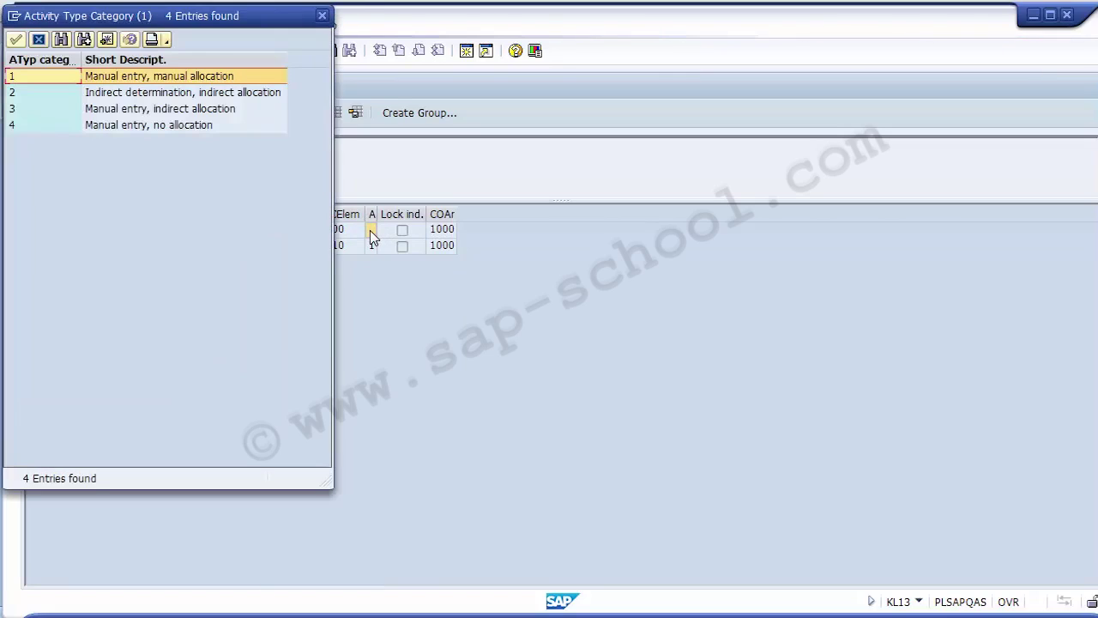
pyautogui.doubleClick(167, 77)
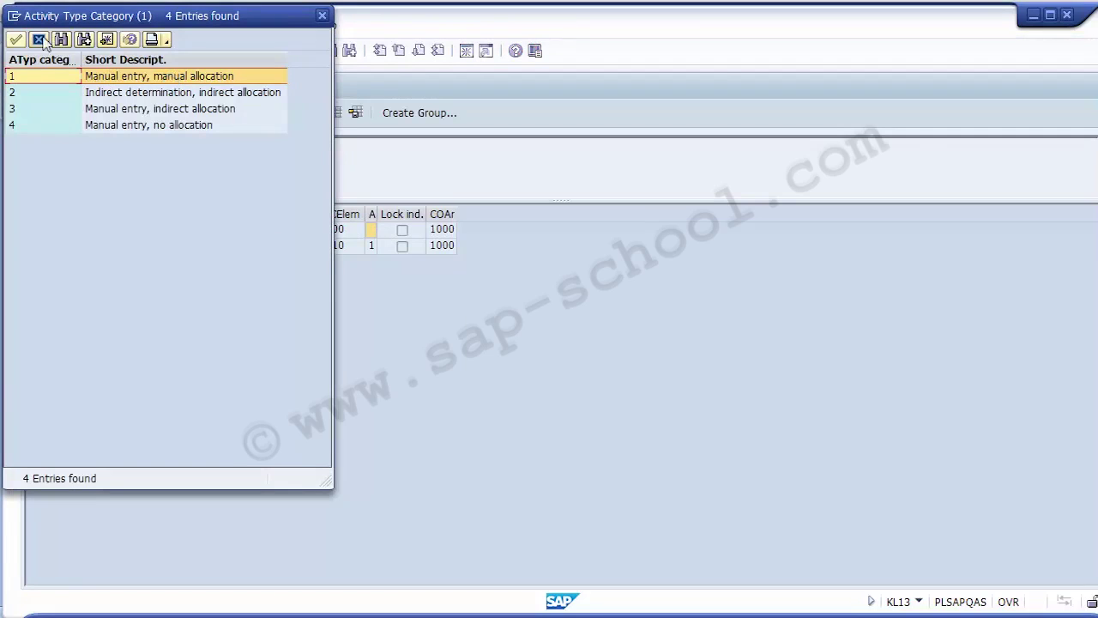
# Highlight the lock indicator column and widen the controlling area column until its full heading fits.
pyautogui.click(413, 212)
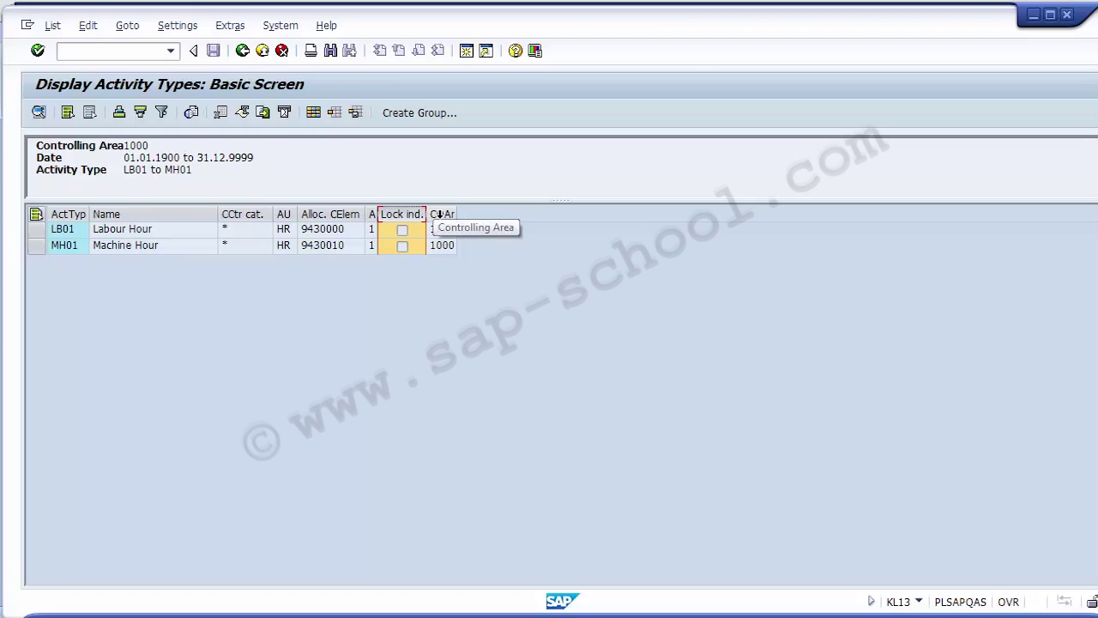
pyautogui.click(440, 214)
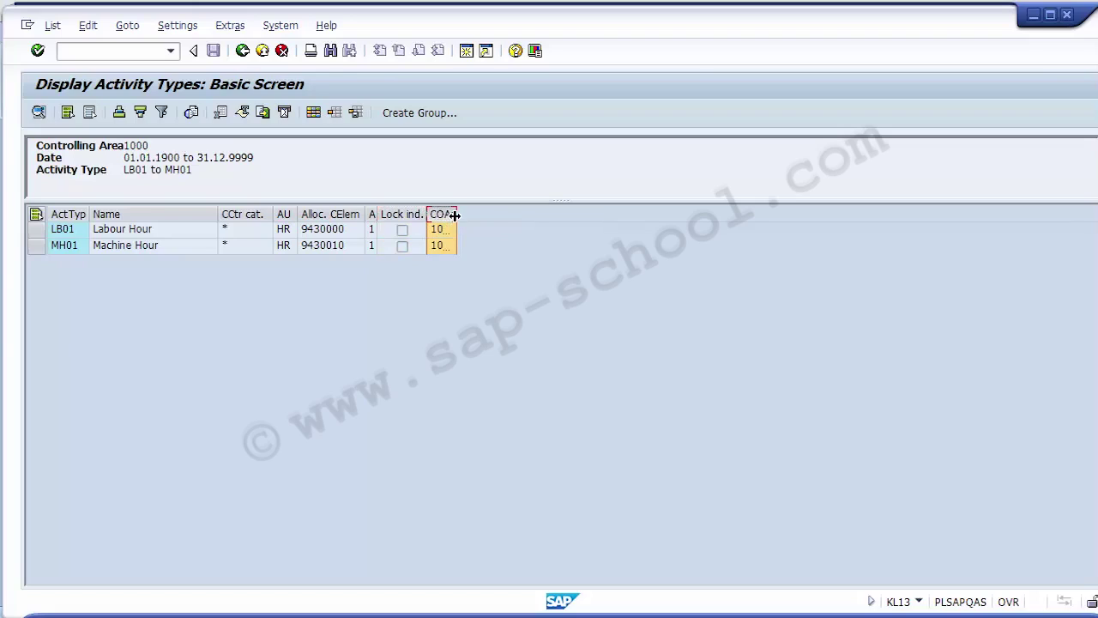
pyautogui.moveTo(456, 214); pyautogui.dragTo(496, 216)
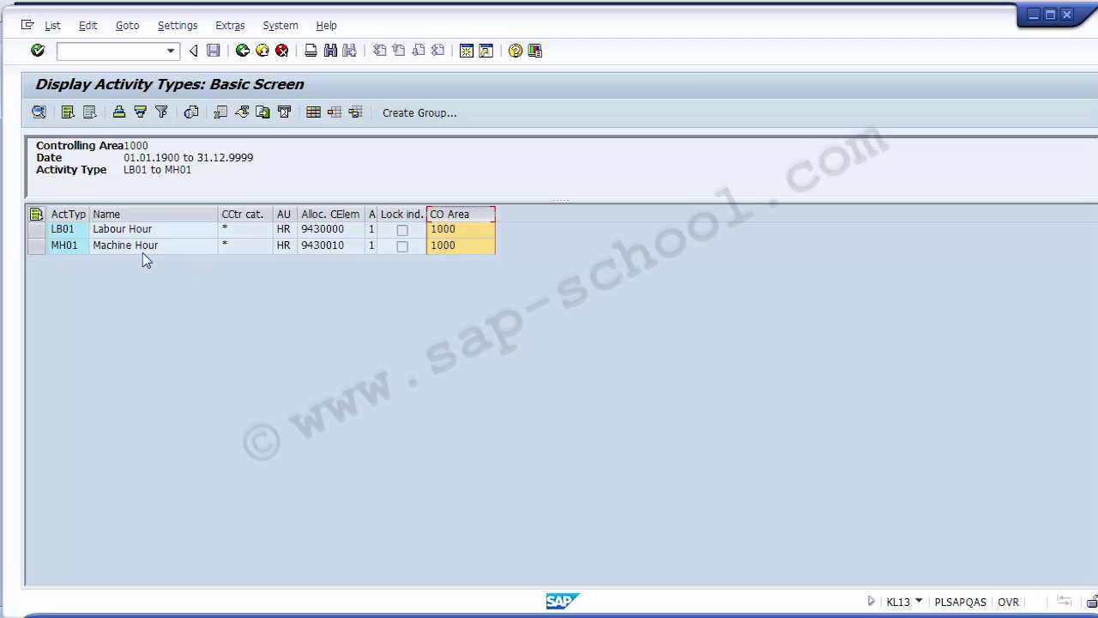
# Return to the selection screen and run the report for all activity types valid from 01.04.2014.
pyautogui.click(243, 51)
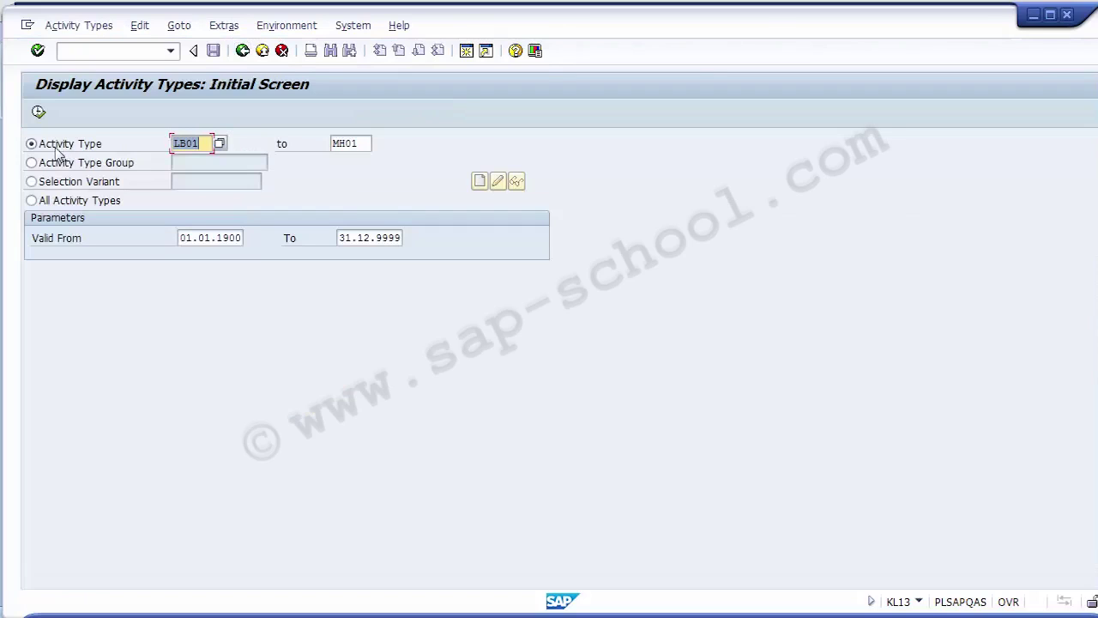
pyautogui.click(33, 145)
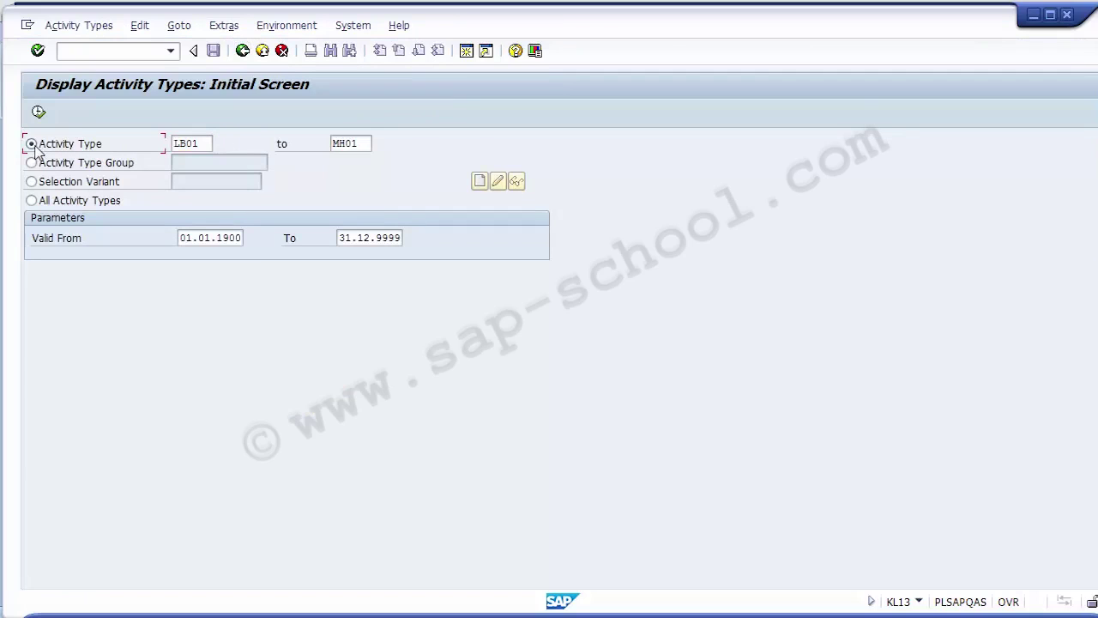
pyautogui.click(32, 202)
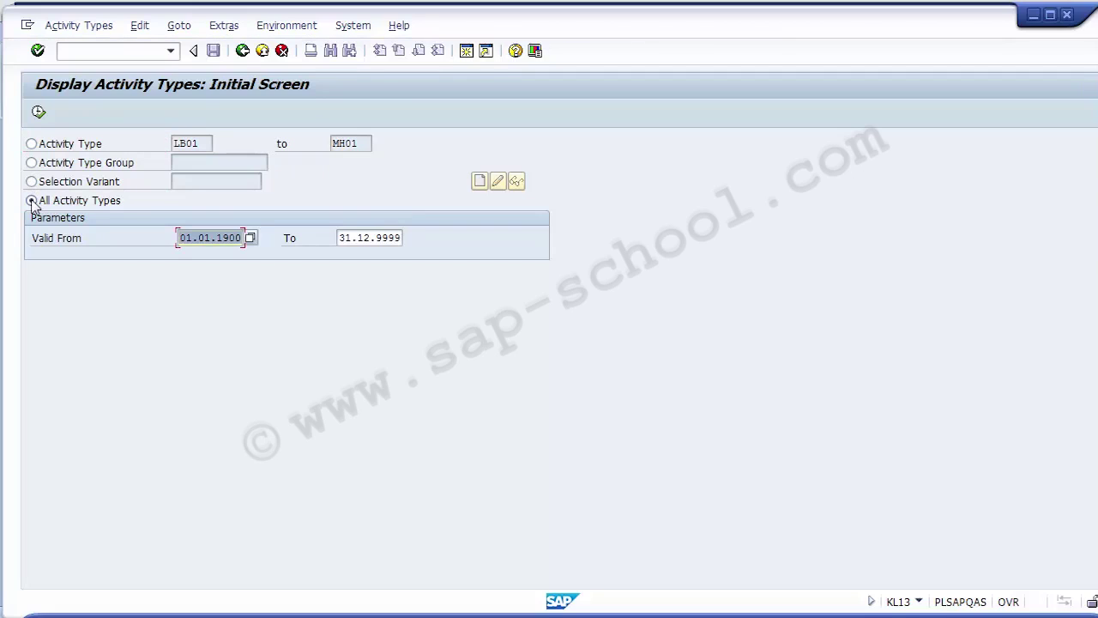
pyautogui.click(219, 238)
pyautogui.write('2010')
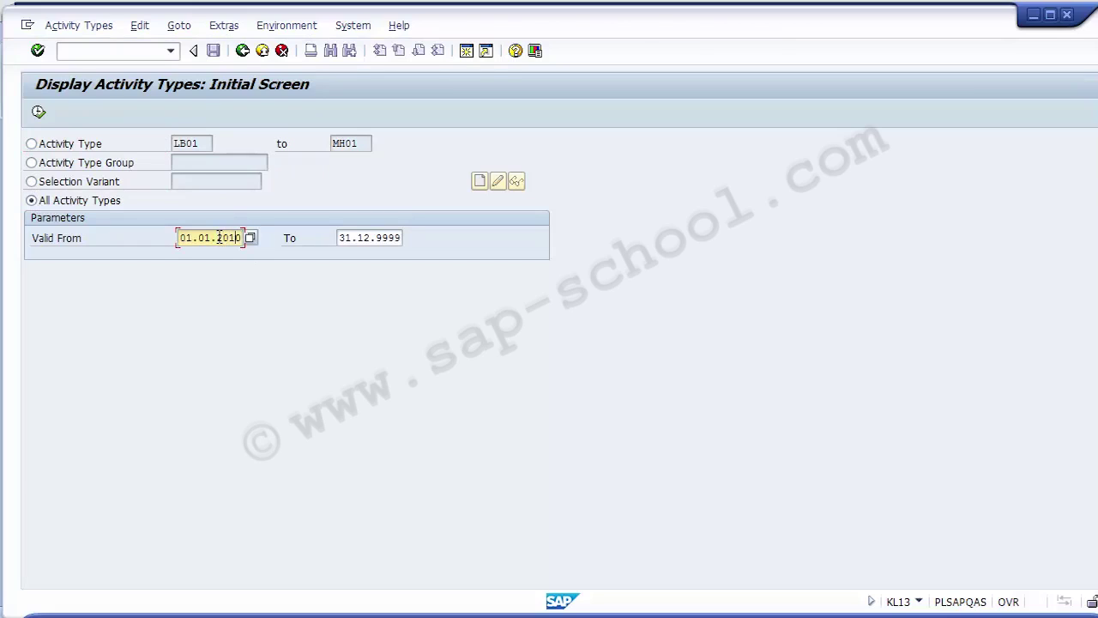
pyautogui.write('4')
pyautogui.click(205, 238)
pyautogui.write('4')
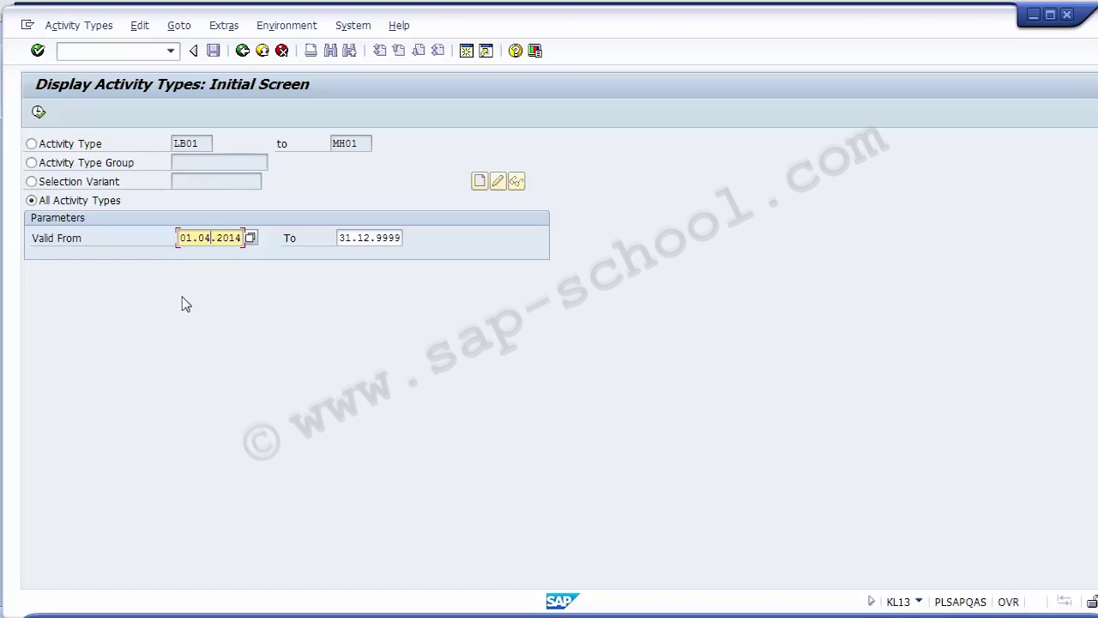
pyautogui.click(40, 112)
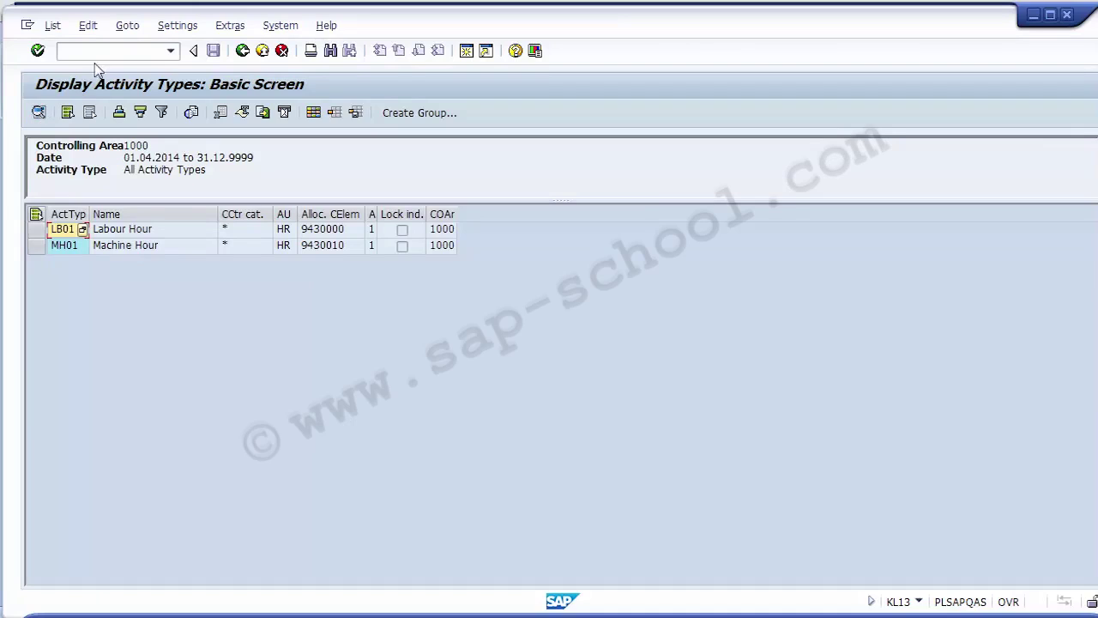
# Check the controlling area, date range and activity type selection in the report header, and exit KL13.
pyautogui.moveTo(123, 146); pyautogui.dragTo(254, 157)
pyautogui.click(126, 168)
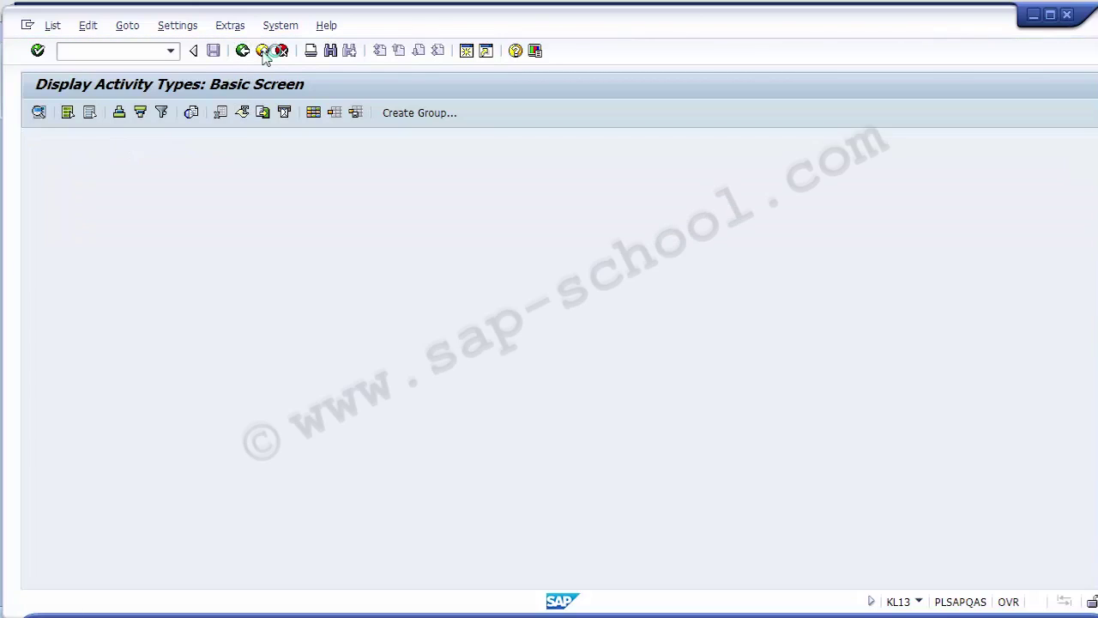
pyautogui.click(264, 53)
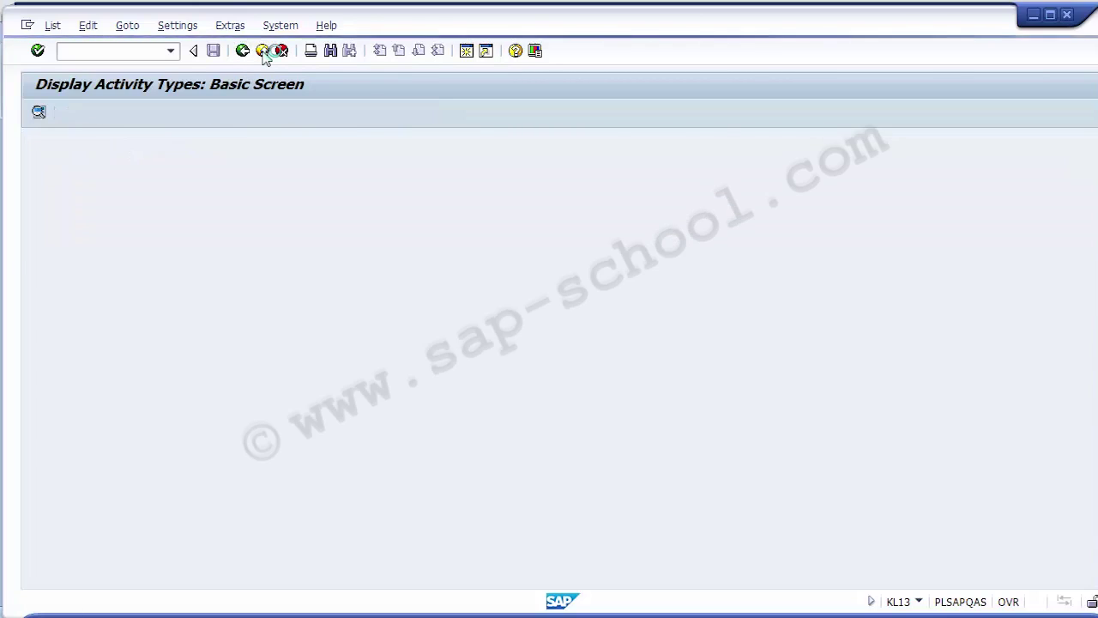
pyautogui.click(263, 51)
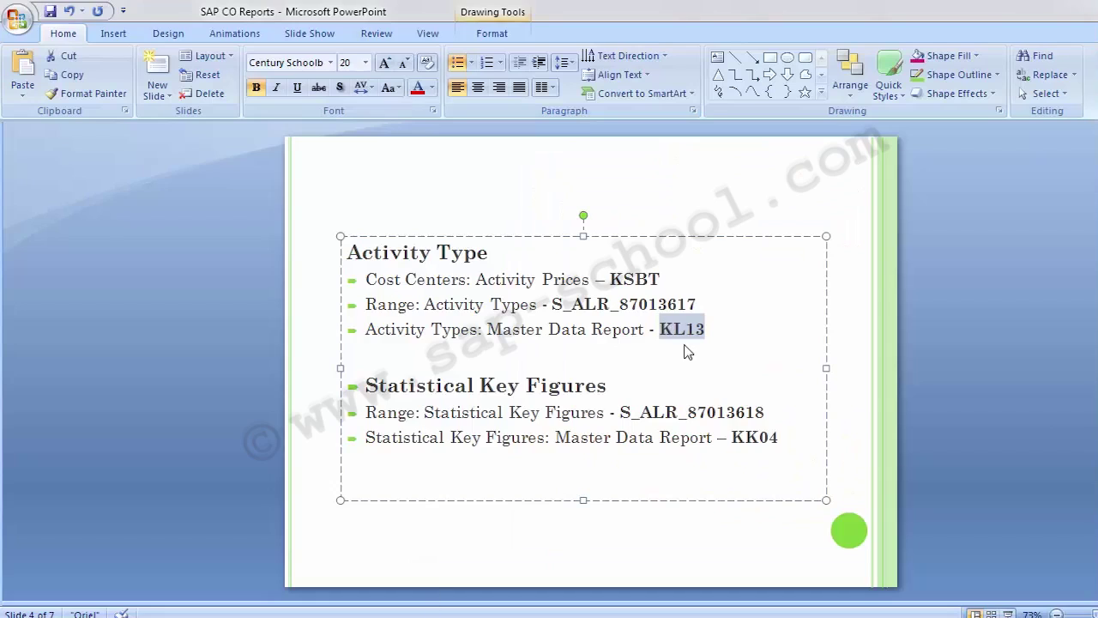
# Copy the Range: Statistical Key Figures code S_ALR_87013618 from the PowerPoint slide and start that transaction in SAP Easy Access.
pyautogui.click(712, 330)
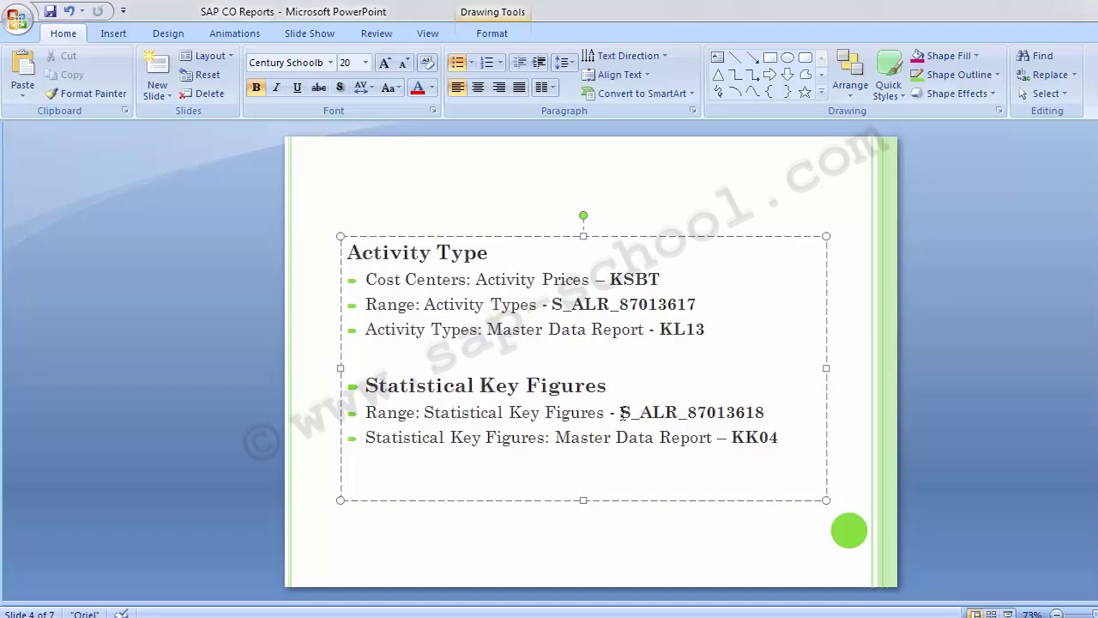
pyautogui.moveTo(621, 412); pyautogui.dragTo(769, 412)
pyautogui.hotkey('ctrl', 'c')
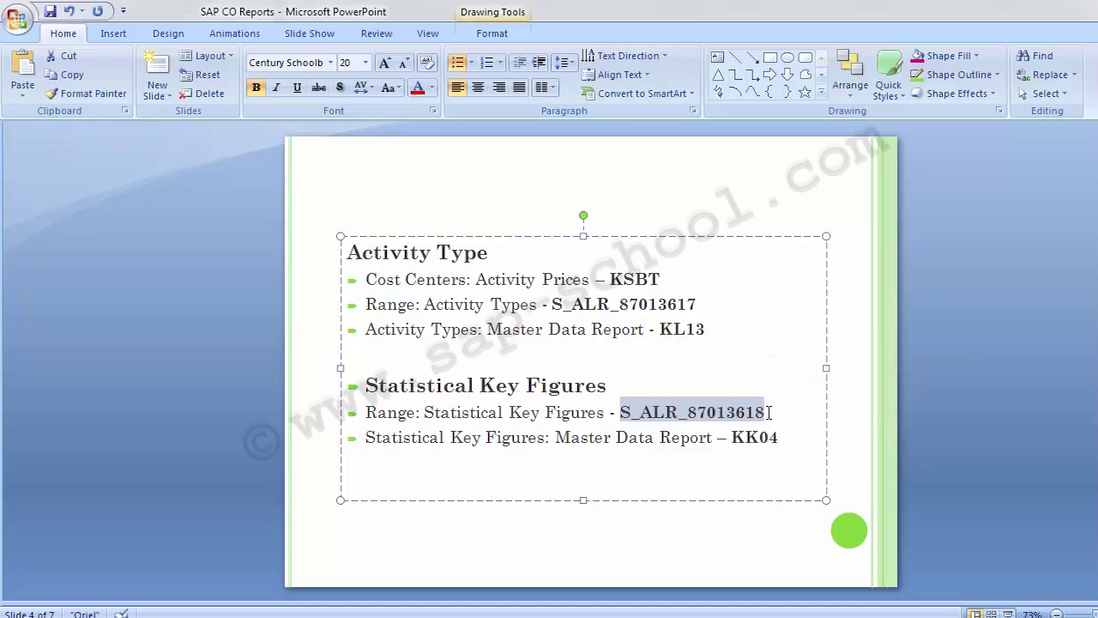
pyautogui.hotkey('alt', 'Tab')
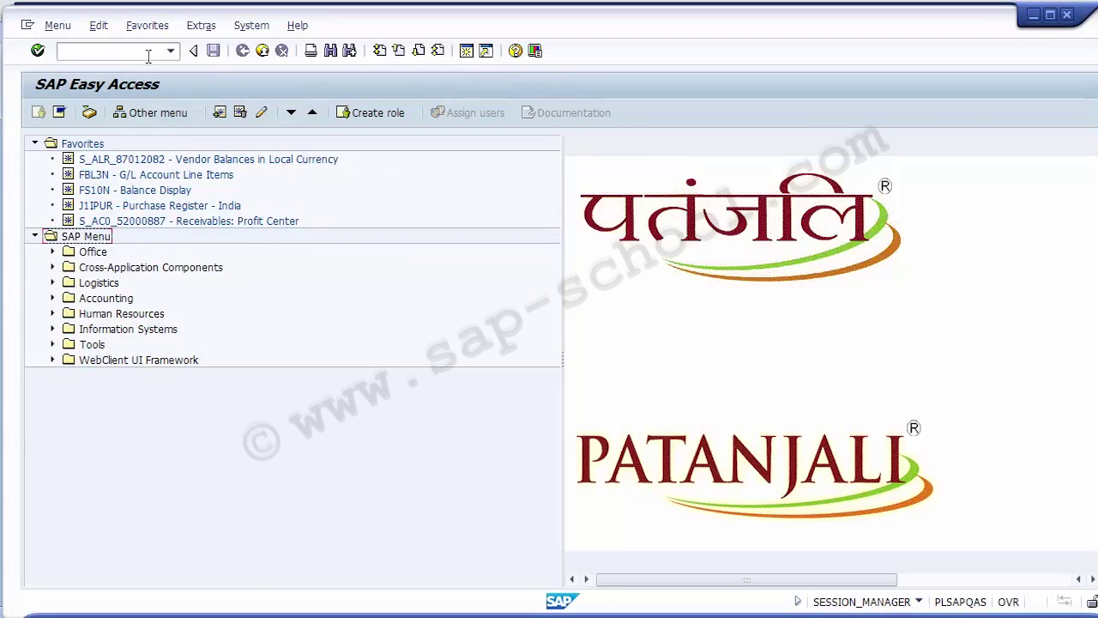
pyautogui.click(146, 53)
pyautogui.hotkey('ctrl', 'v')
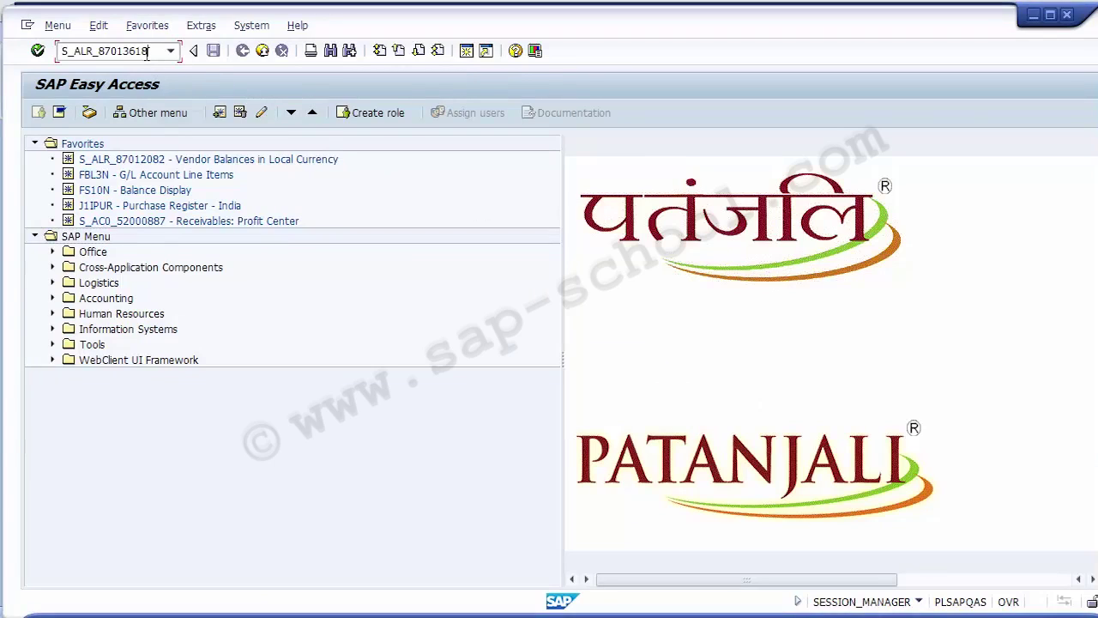
pyautogui.press('Return')
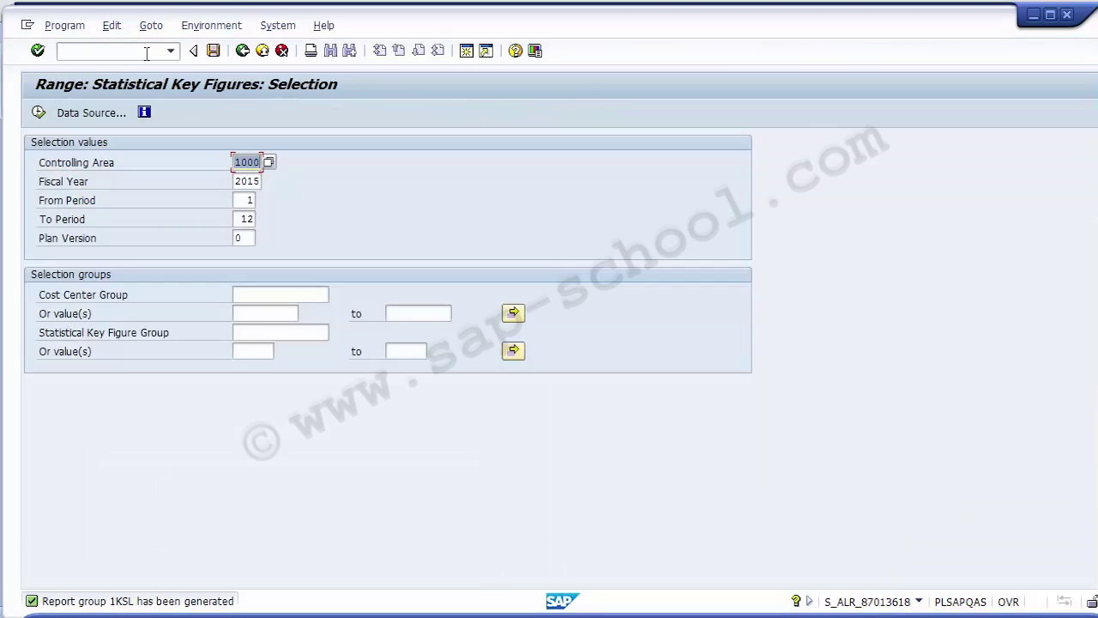
# Run the Range: Statistical Key Figures report for fiscal year 2014 and exit it after checking the output.
pyautogui.press('Tab')
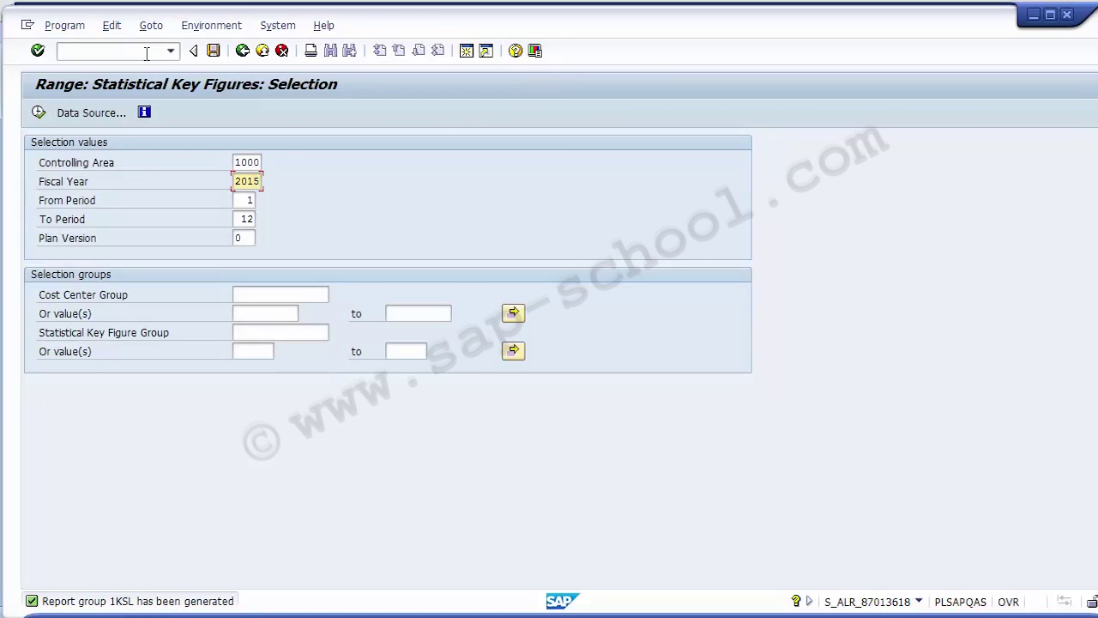
pyautogui.write('2014')
pyautogui.hotkey('shift', 'Tab')
pyautogui.press('Tab')
pyautogui.press('Tab')
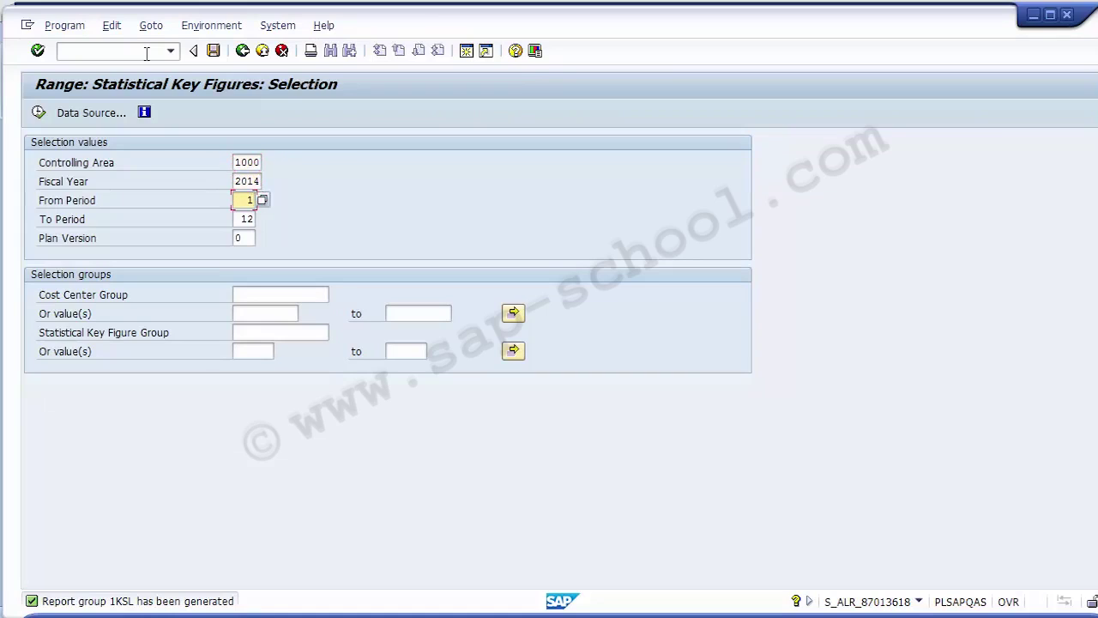
pyautogui.click(39, 113)
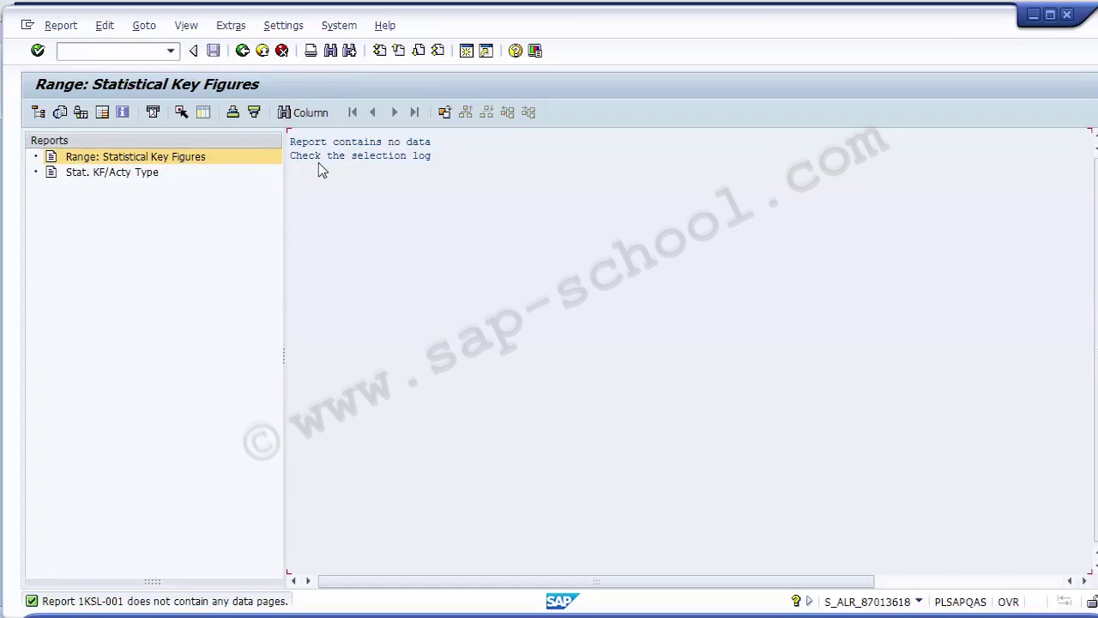
pyautogui.click(292, 150)
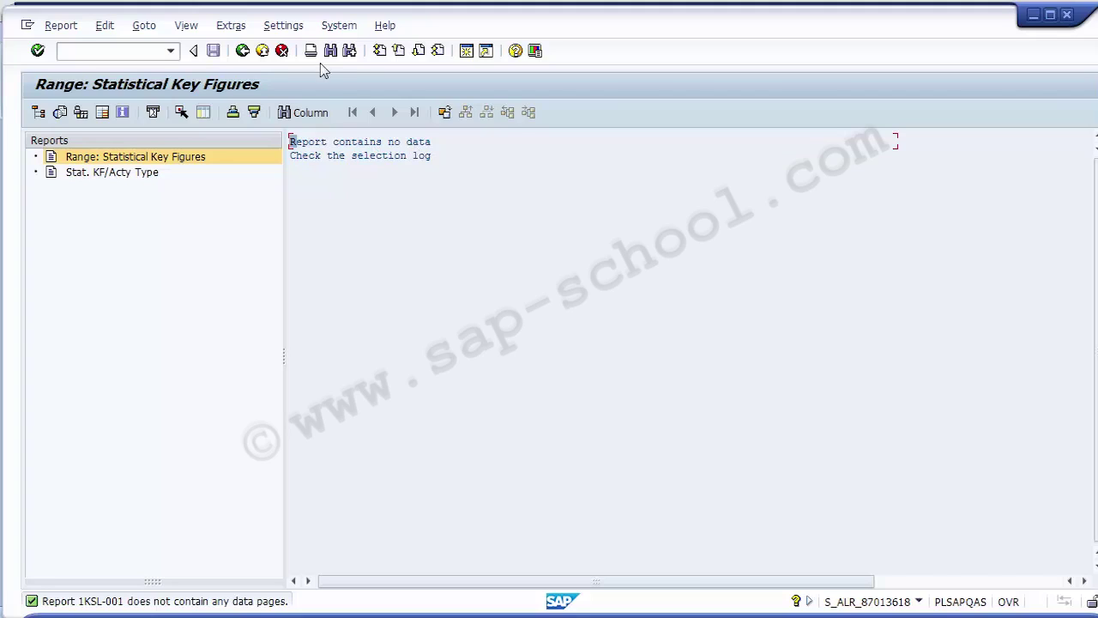
pyautogui.click(243, 51)
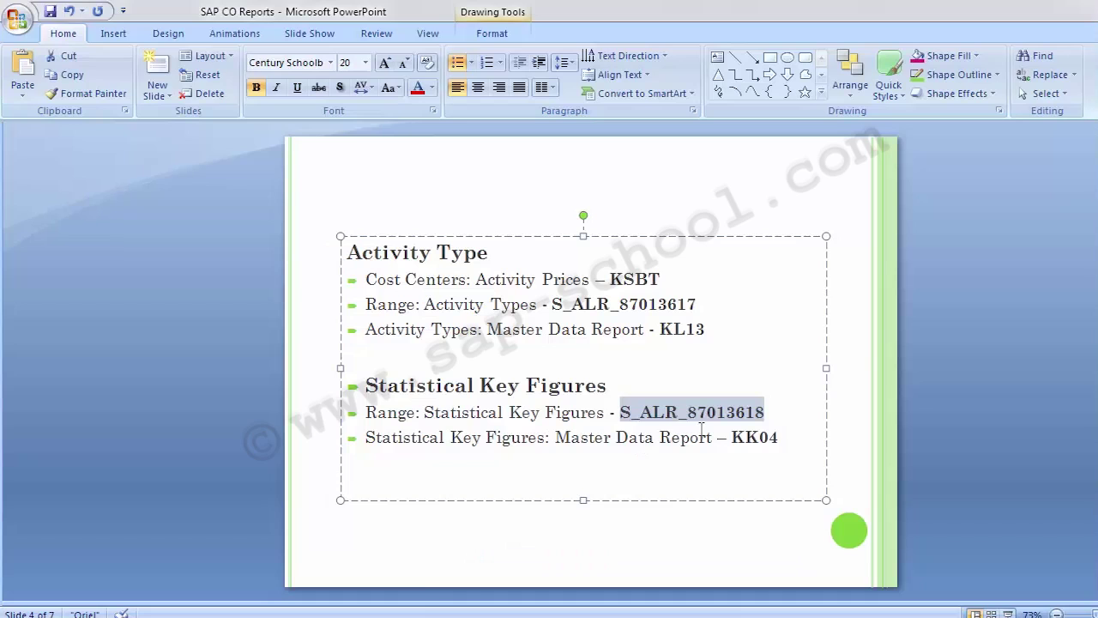
# Copy the Statistical Key Figures: Master Data Report code KK04 from the PowerPoint slide and start that transaction in SAP Easy Access.
pyautogui.moveTo(731, 438); pyautogui.dragTo(780, 439)
pyautogui.hotkey('ctrl', 'c')
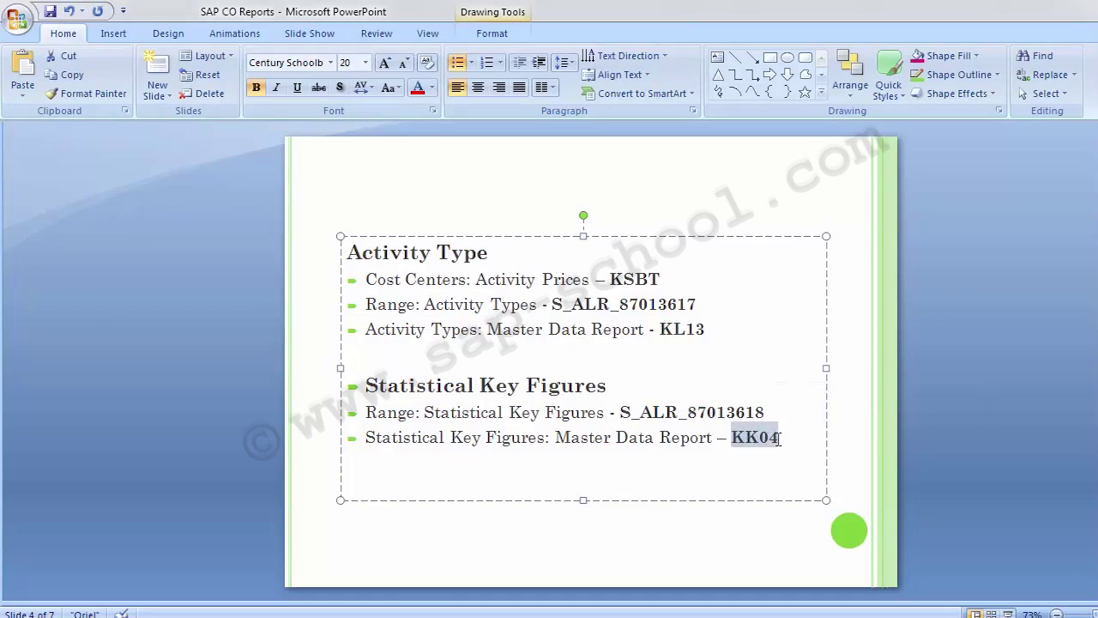
pyautogui.click(163, 434)
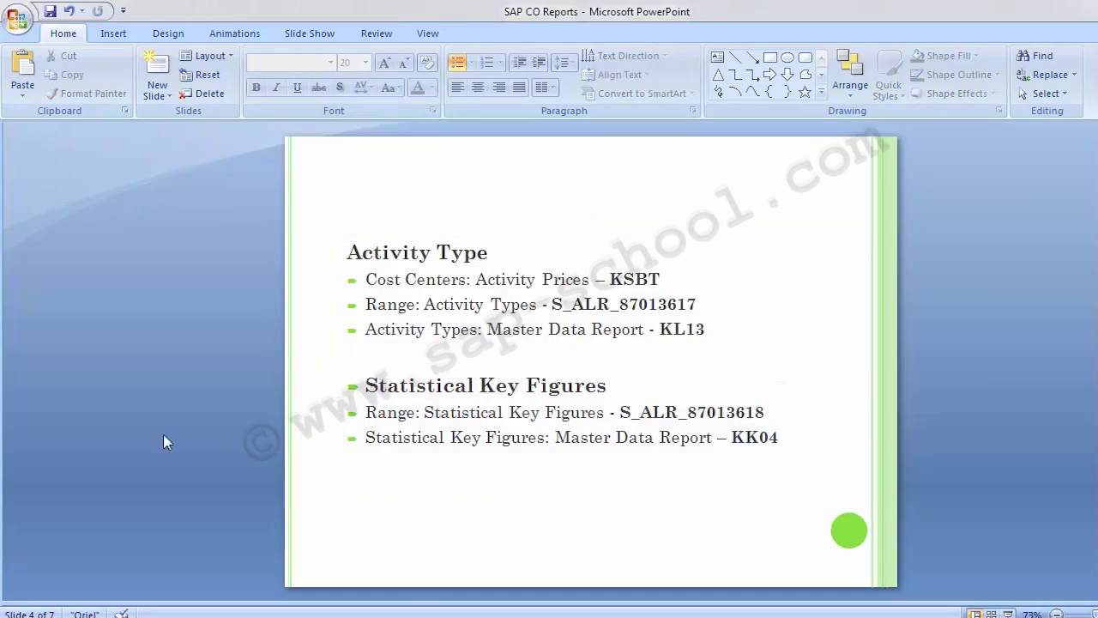
pyautogui.hotkey('alt', 'Tab')
pyautogui.hotkey('ctrl', 'v')
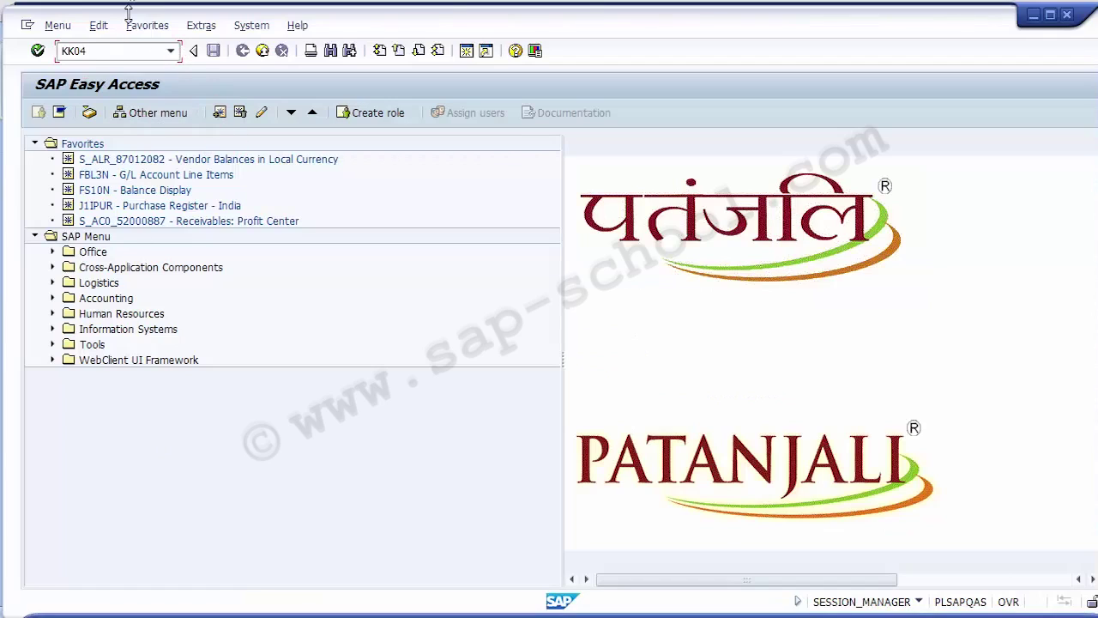
pyautogui.press('Return')
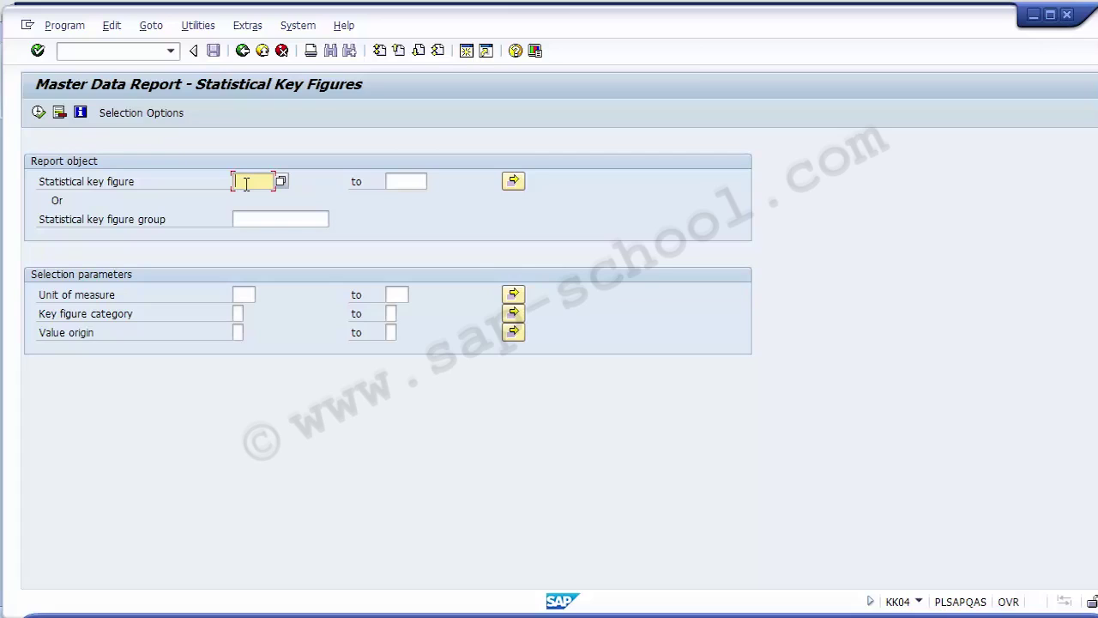
# Try to find statistical key figures by running the report with * and by searching the possible values, and leave KK04.
pyautogui.write('*')
pyautogui.click(38, 112)
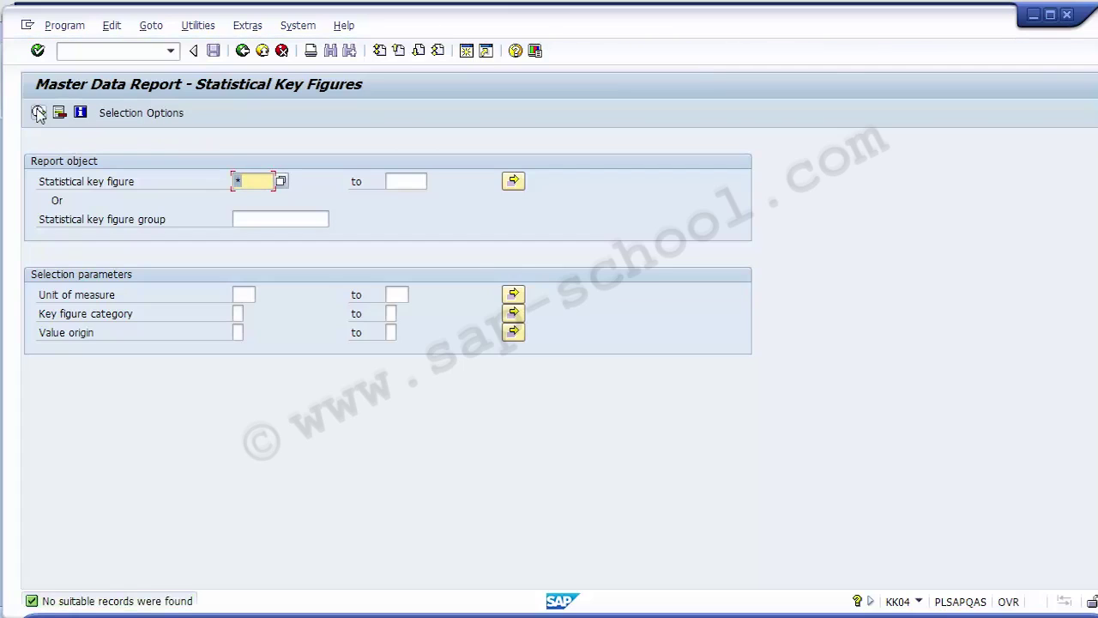
pyautogui.press('Delete')
pyautogui.click(281, 182)
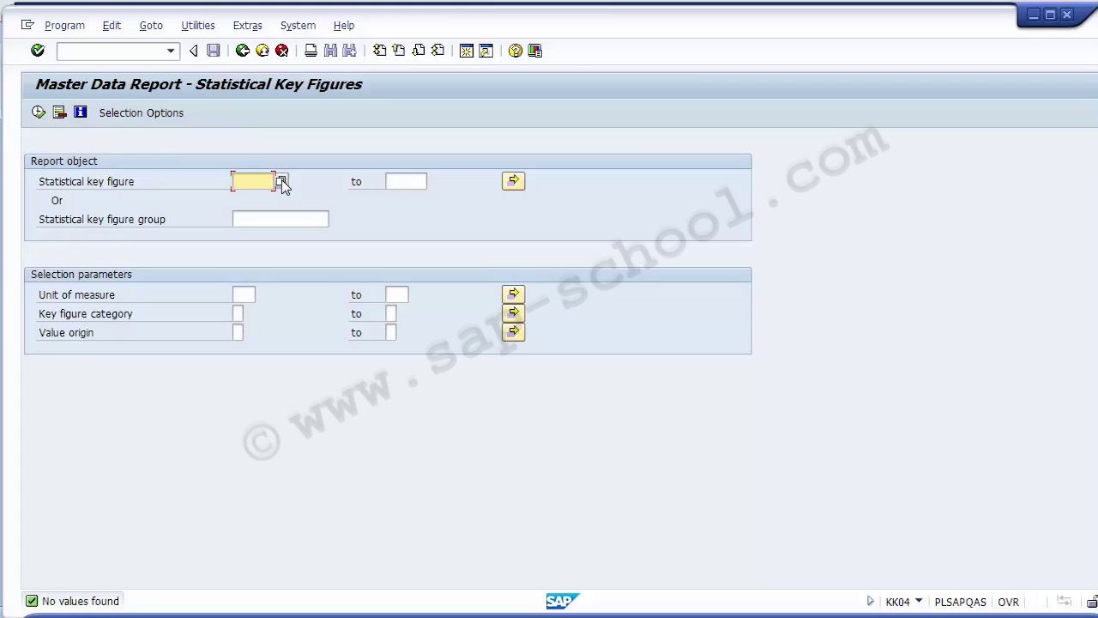
pyautogui.click(265, 53)
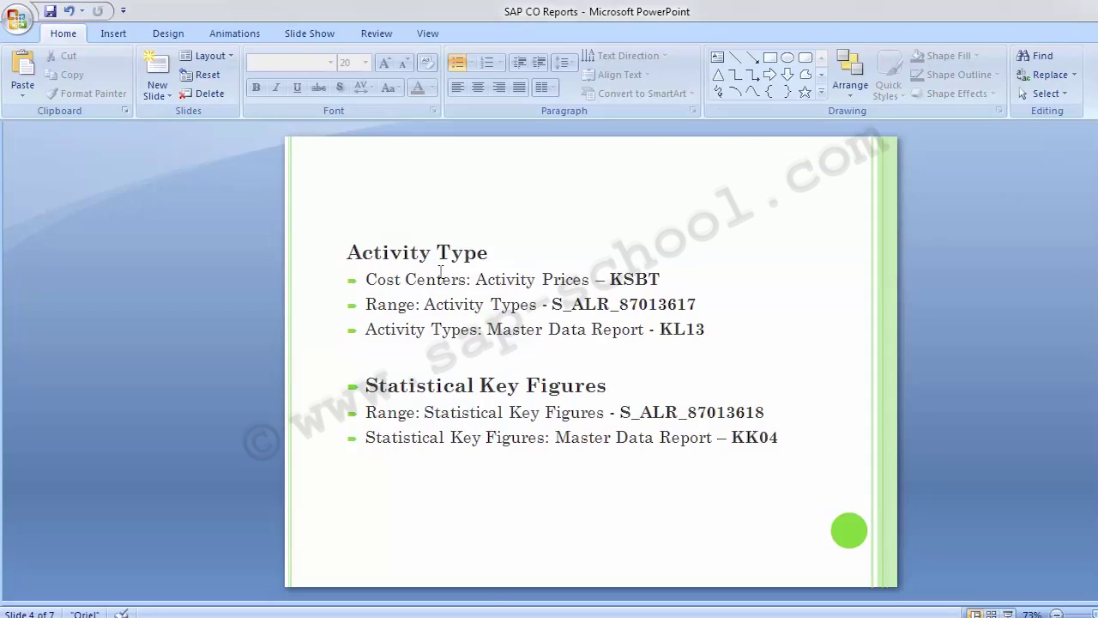
# Review the Cost Element Accounting and Cost Center Accounting report slides in PowerPoint, returning to the Activity Type and Statistical Key Figures slide.
pyautogui.press('pageup')
pyautogui.press('pageup')
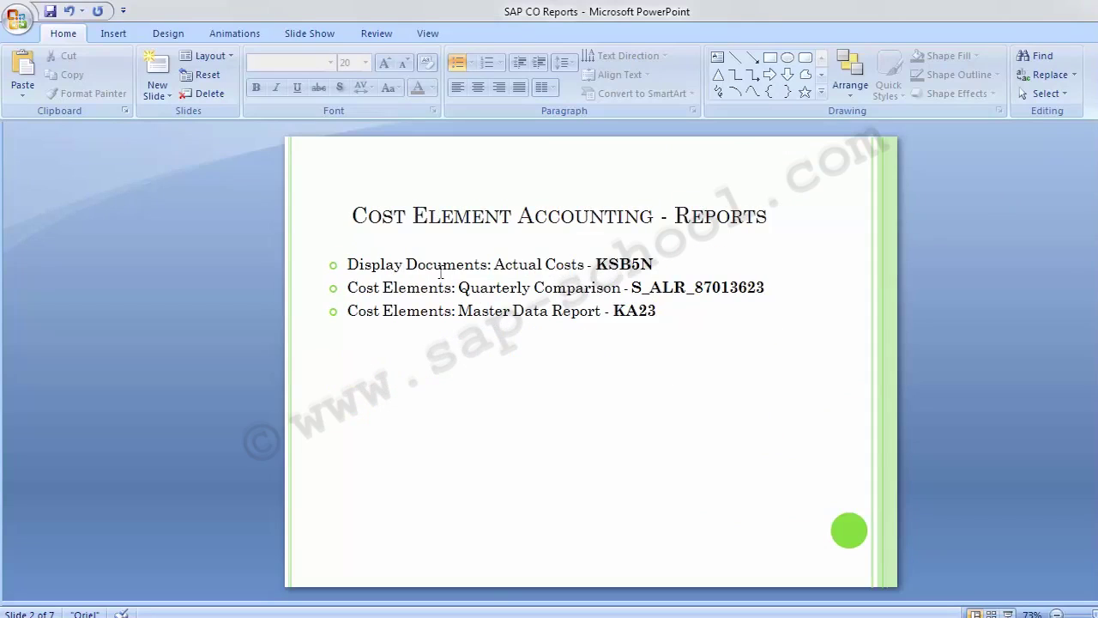
pyautogui.press('pagedown')
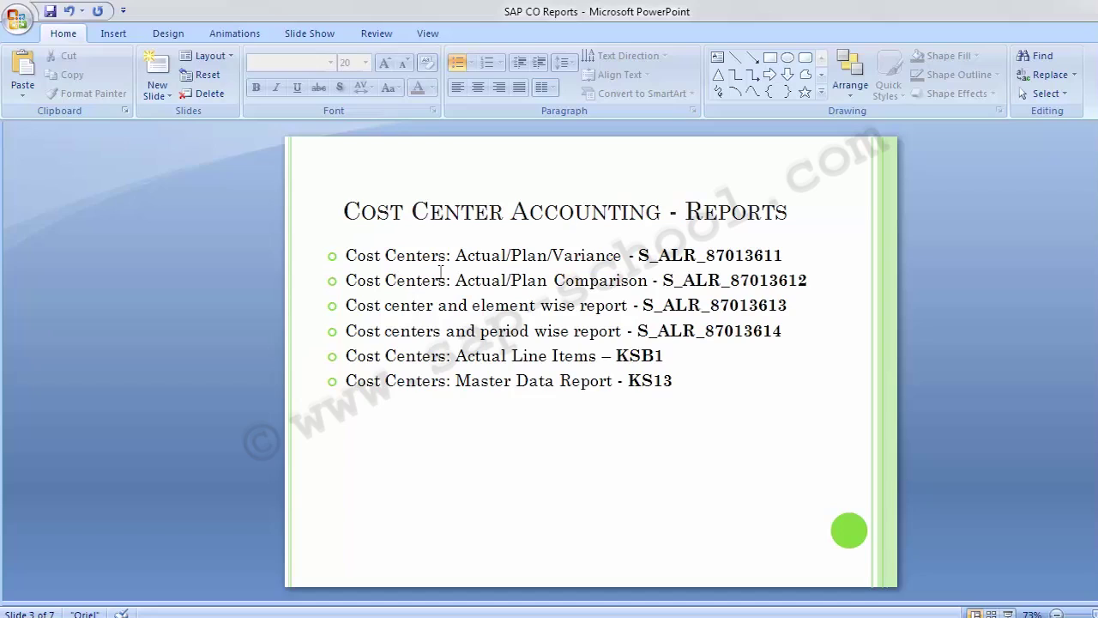
pyautogui.press('pagedown')
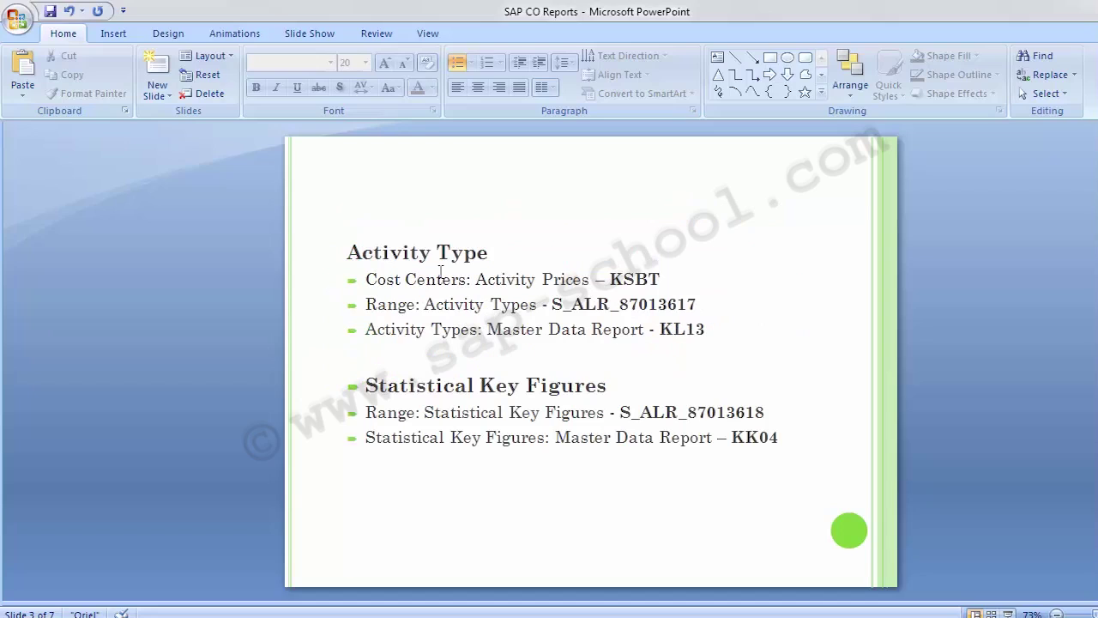